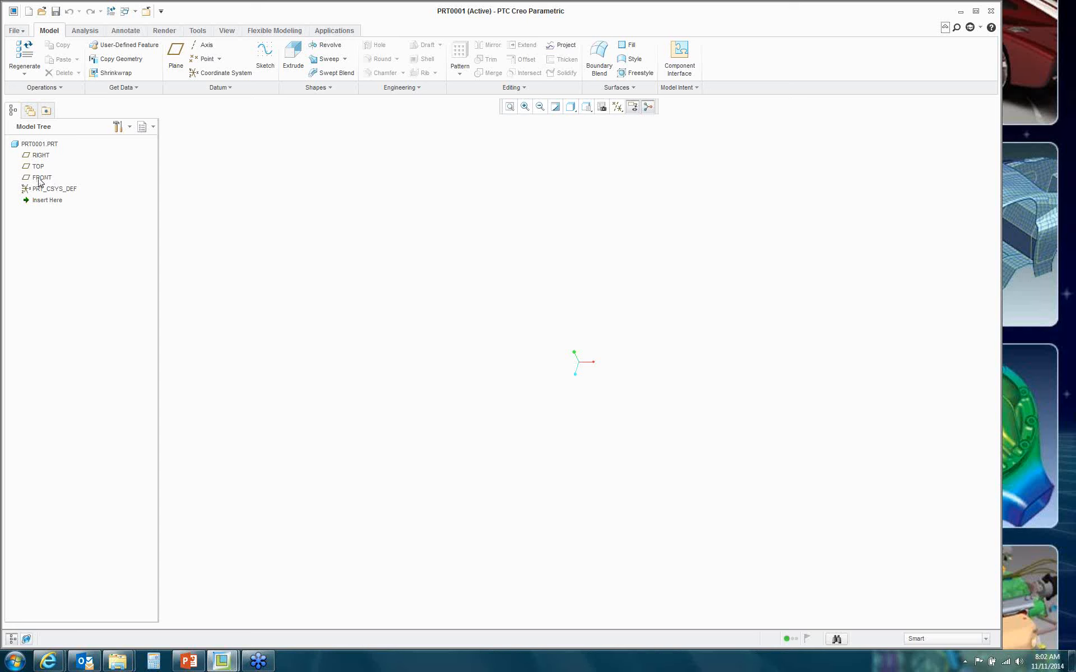
Step: Start an Extrude on the FRONT datum plane and sketch a square about 171 wide from the origin
left_click(40, 179)
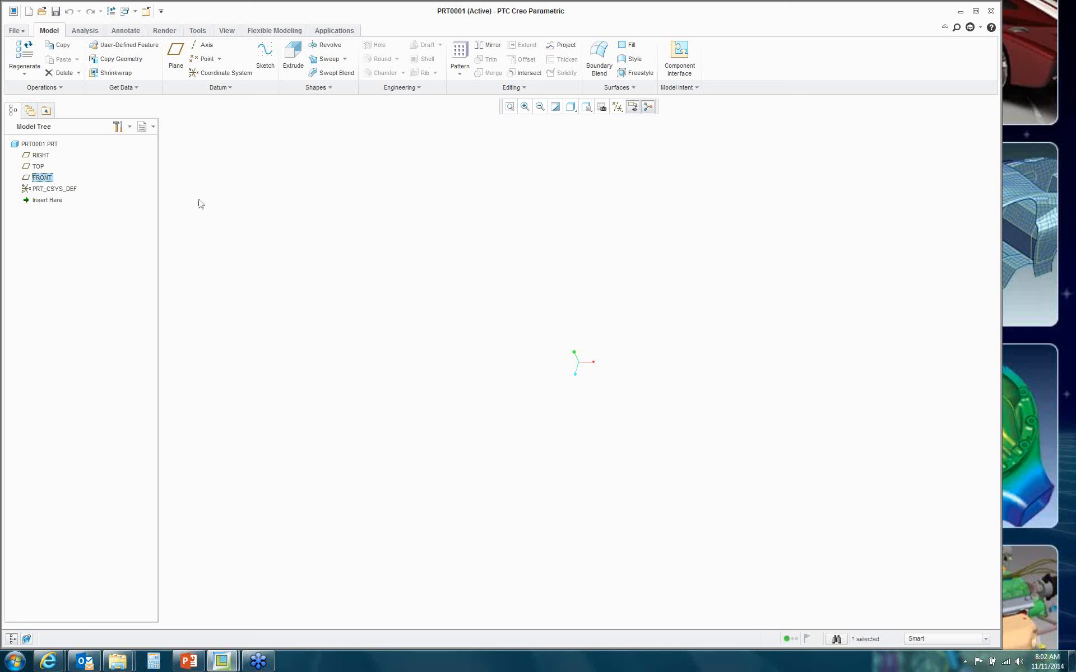
left_click(294, 59)
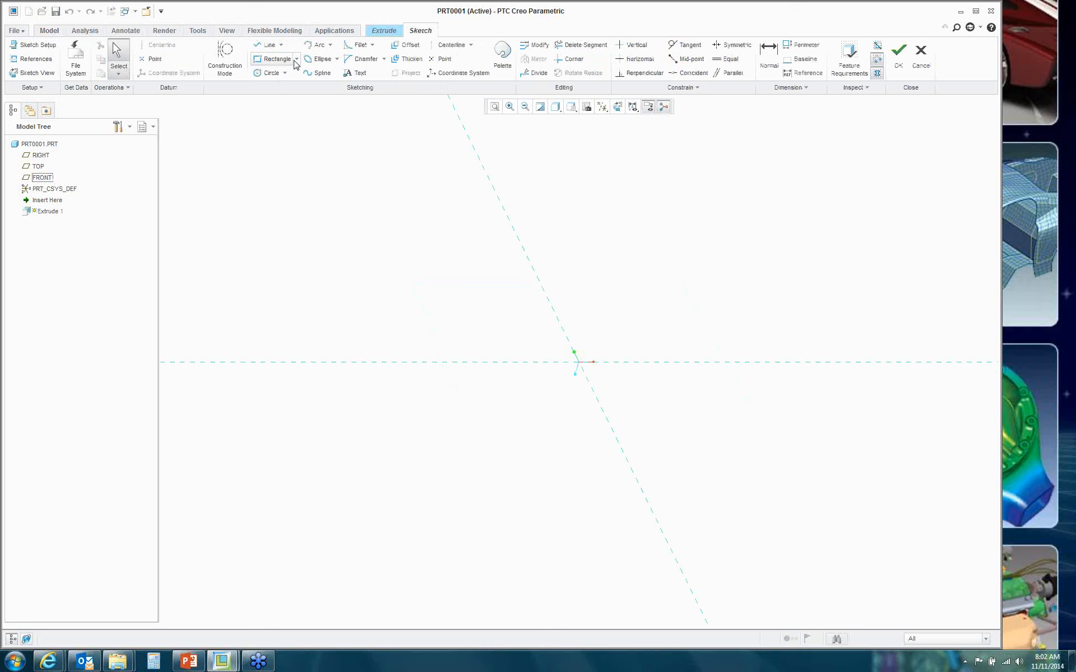
left_click(280, 59)
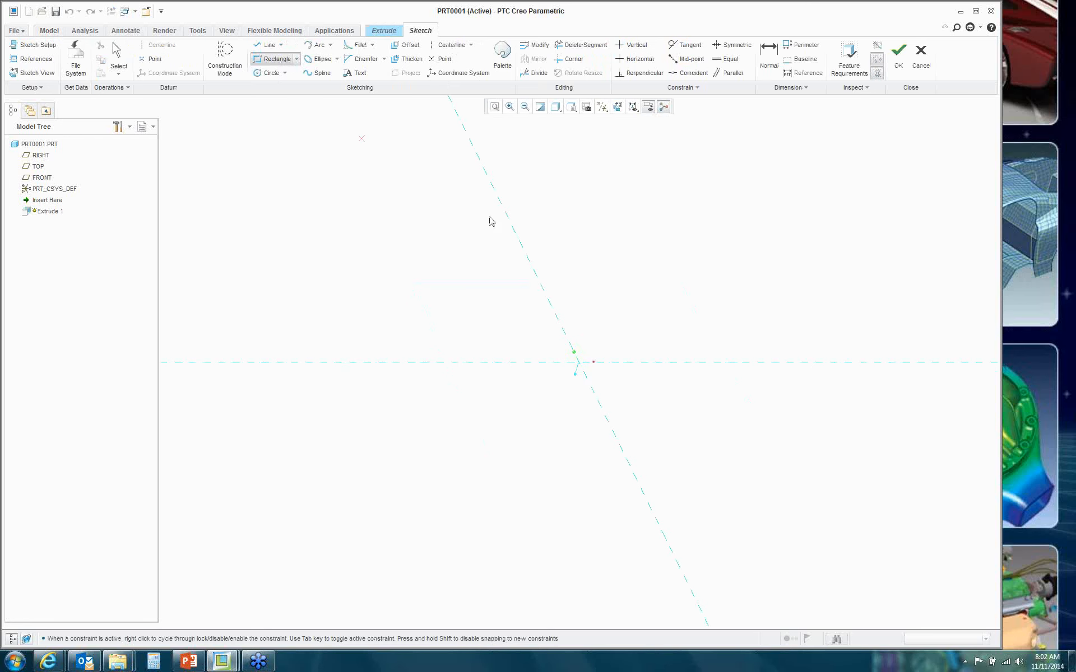
left_click(579, 362)
left_click(643, 301)
middle_click(716, 289)
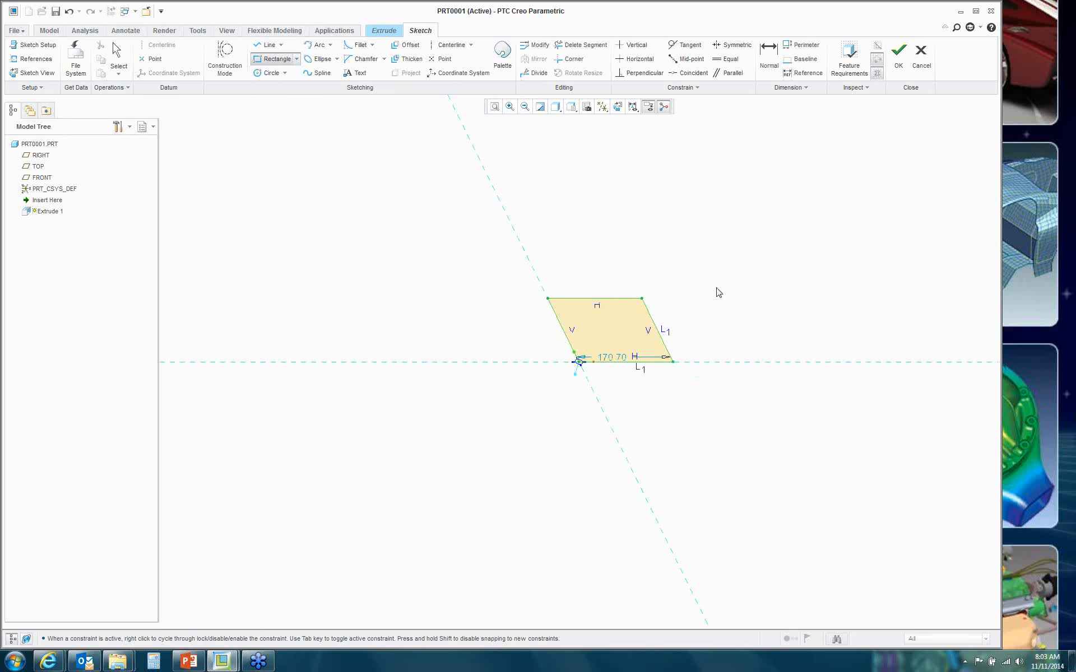
Step: Set the square's side length to 10 and finish the sketch
double_click(613, 359)
type("10")
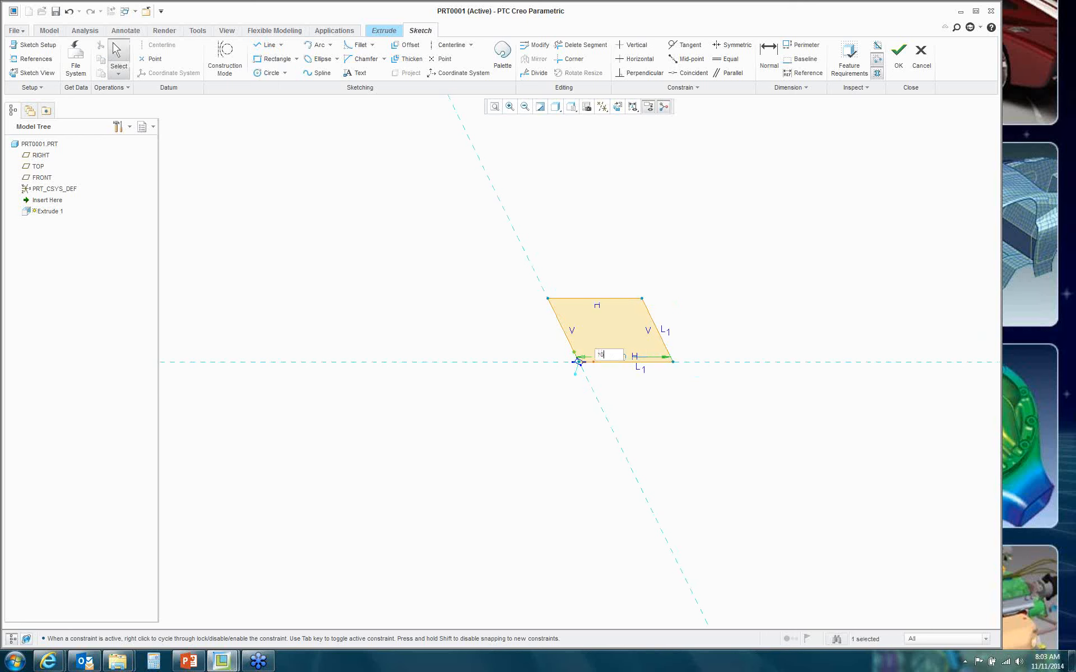
key("Return")
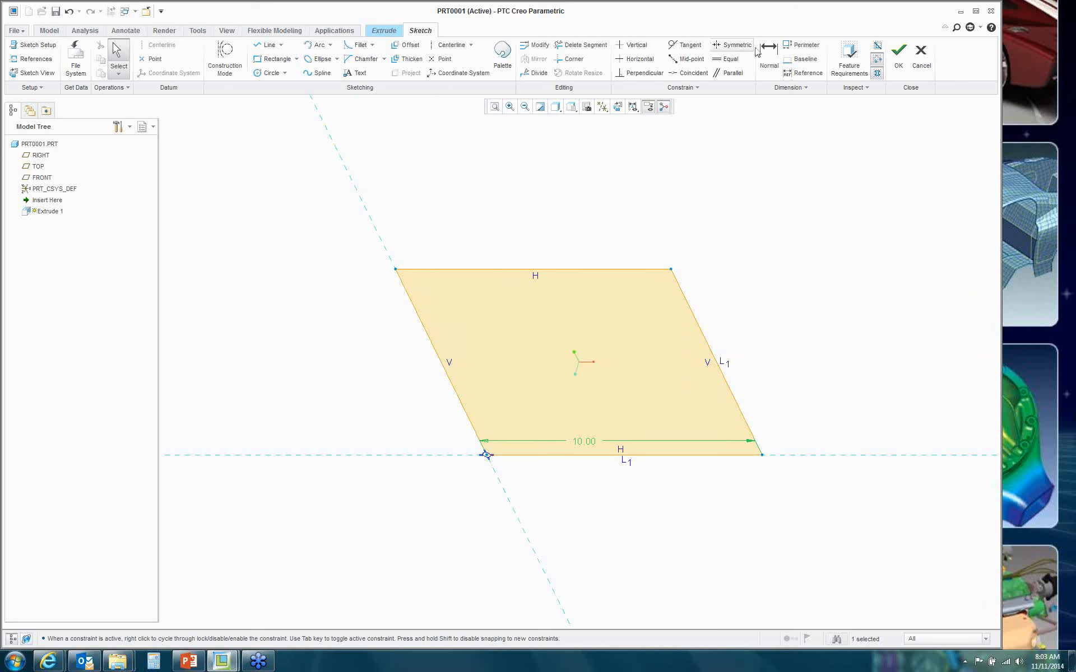
left_click(898, 58)
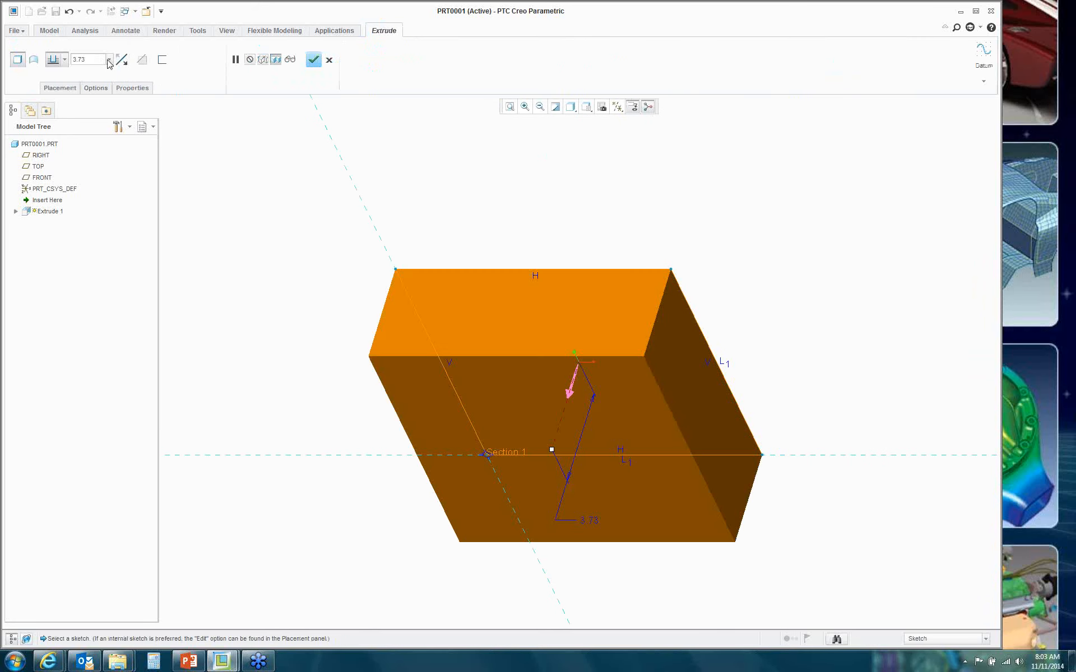
Step: Extrude the square to a depth of 10 and complete the feature
double_click(97, 59)
type("1")
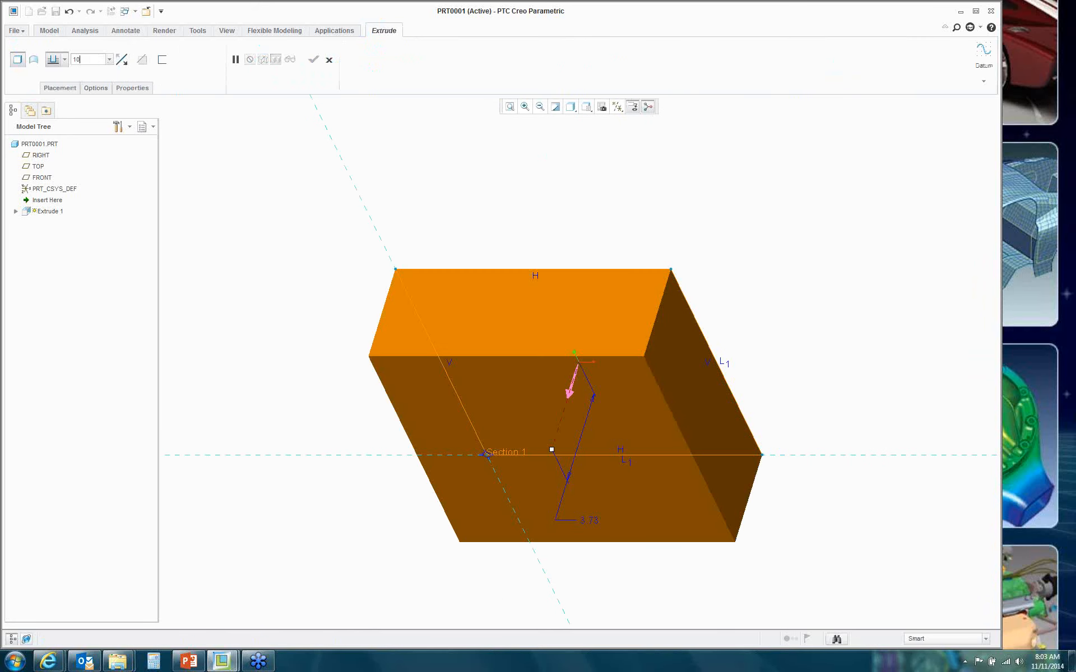
type("0")
key("Return")
left_click(313, 59)
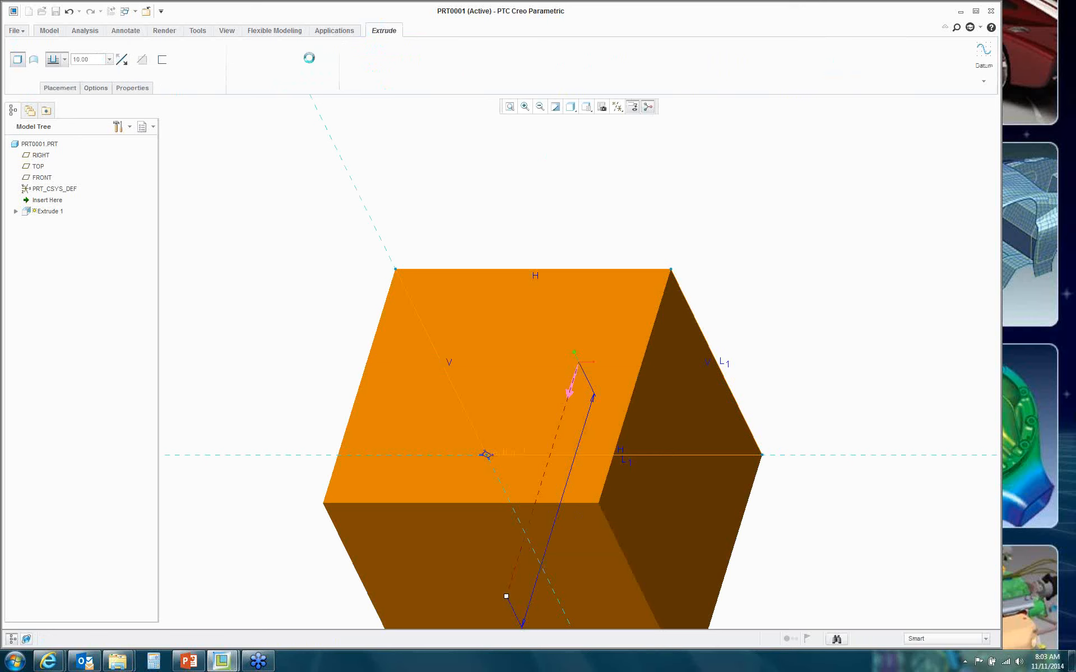
left_click(216, 296)
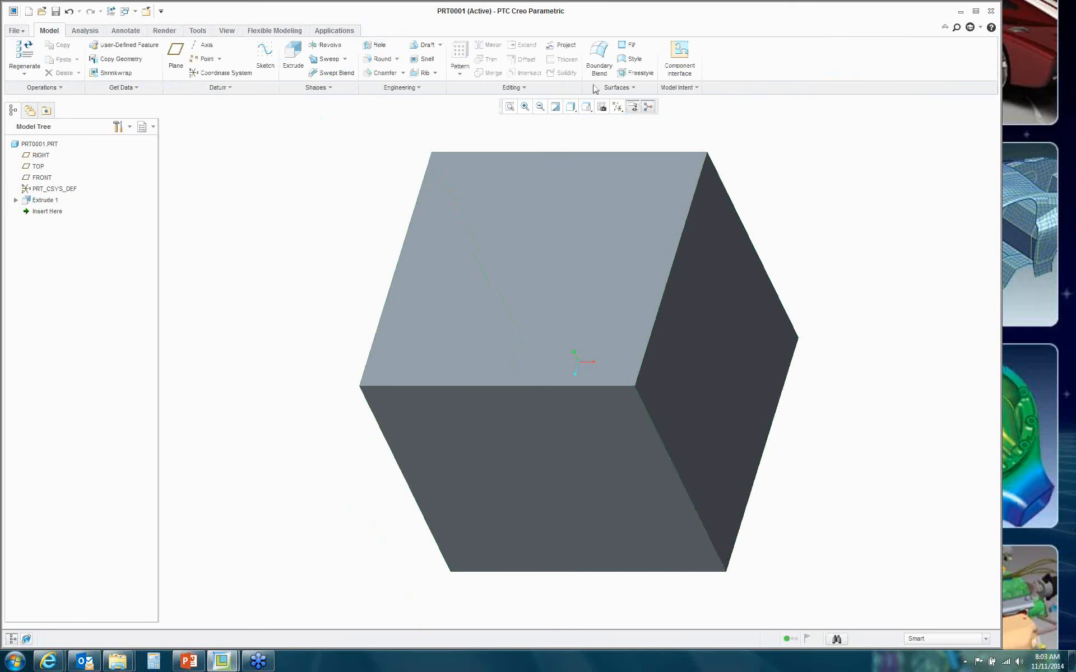
Step: Try the Wireframe display style on the cube and set the display to Hidden Line
left_click(573, 107)
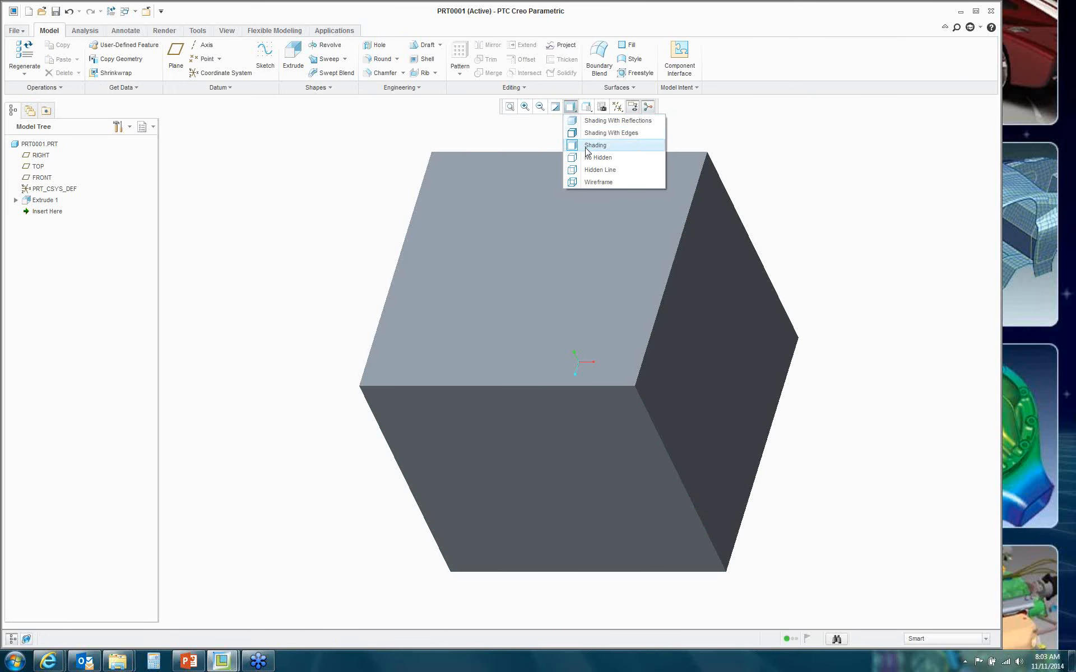
left_click(598, 182)
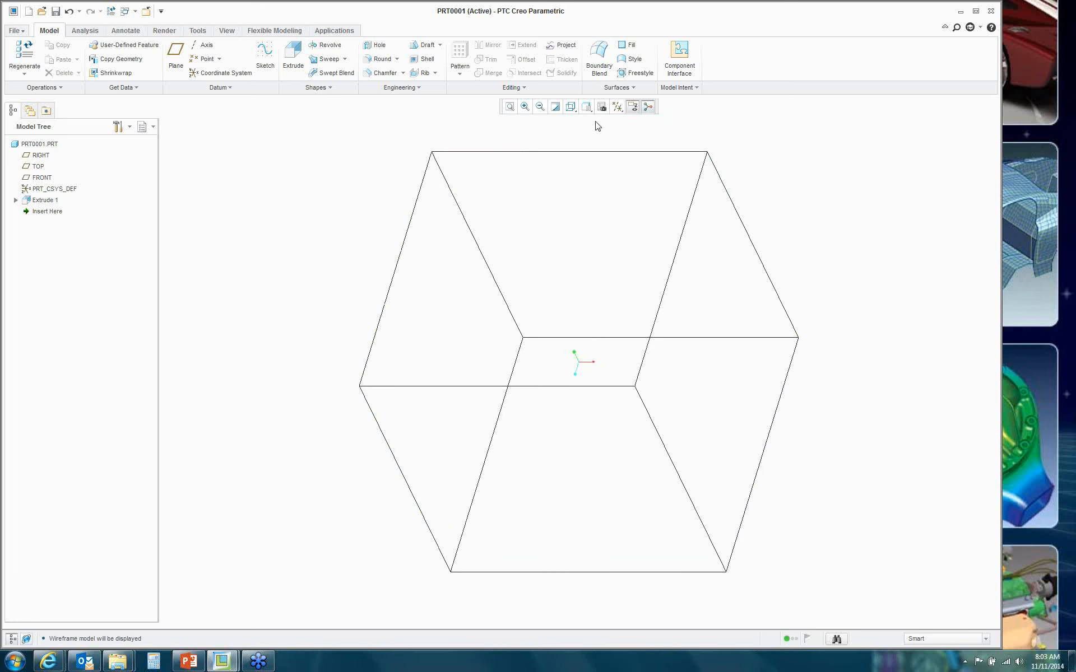
left_click(570, 106)
left_click(599, 169)
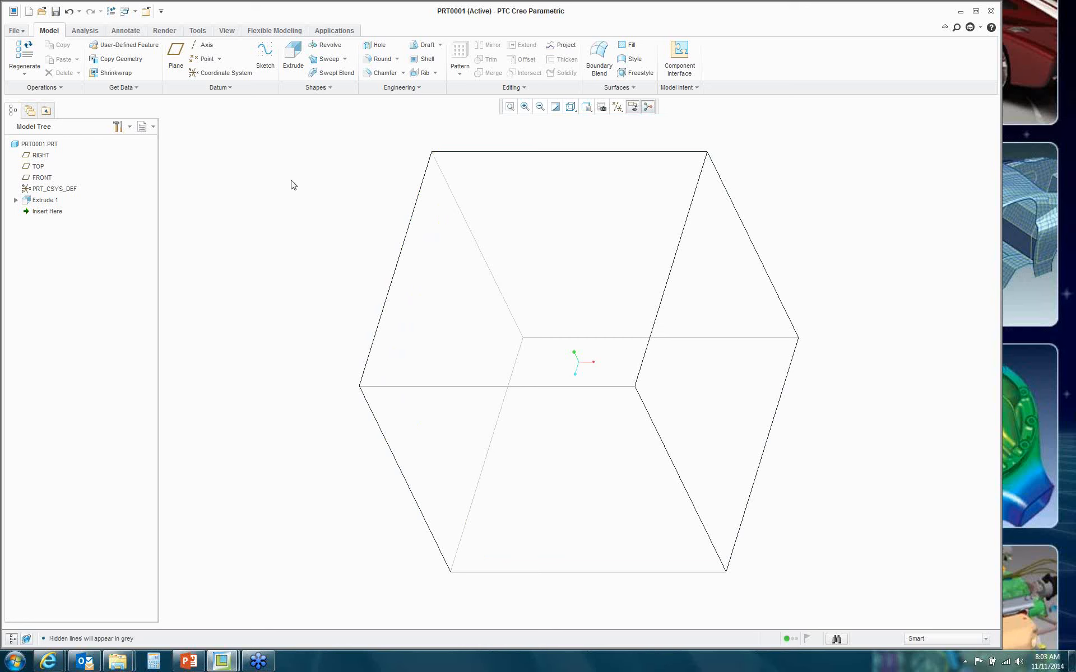
Step: Add the Feat # and Feat ID columns to the model tree and narrow the Feat # column
left_click(130, 129)
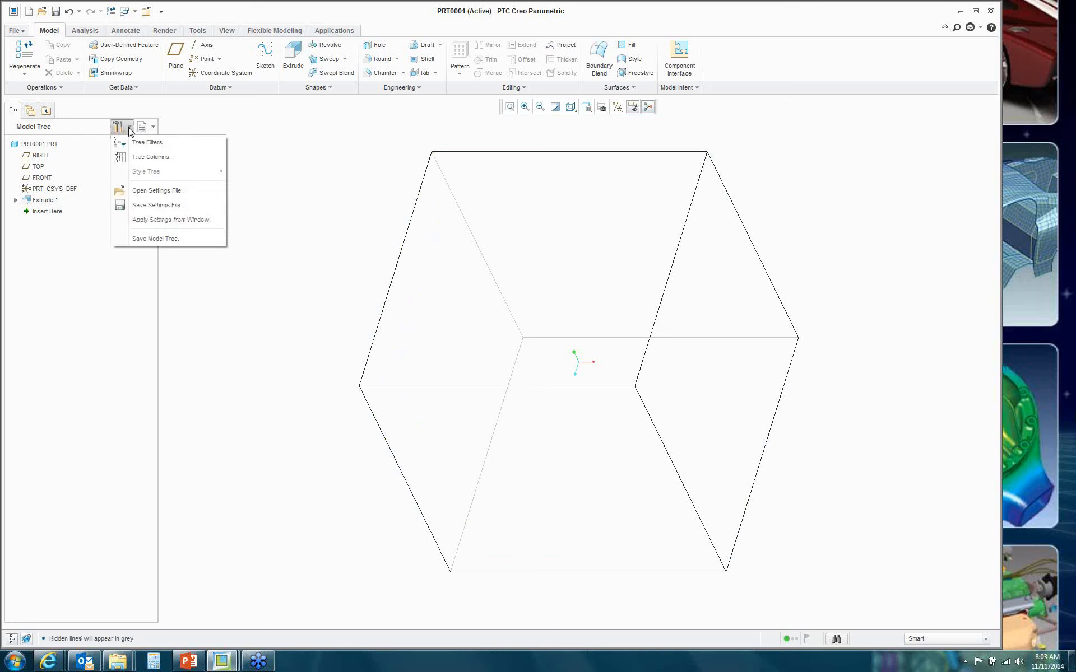
left_click(156, 157)
left_click(452, 292)
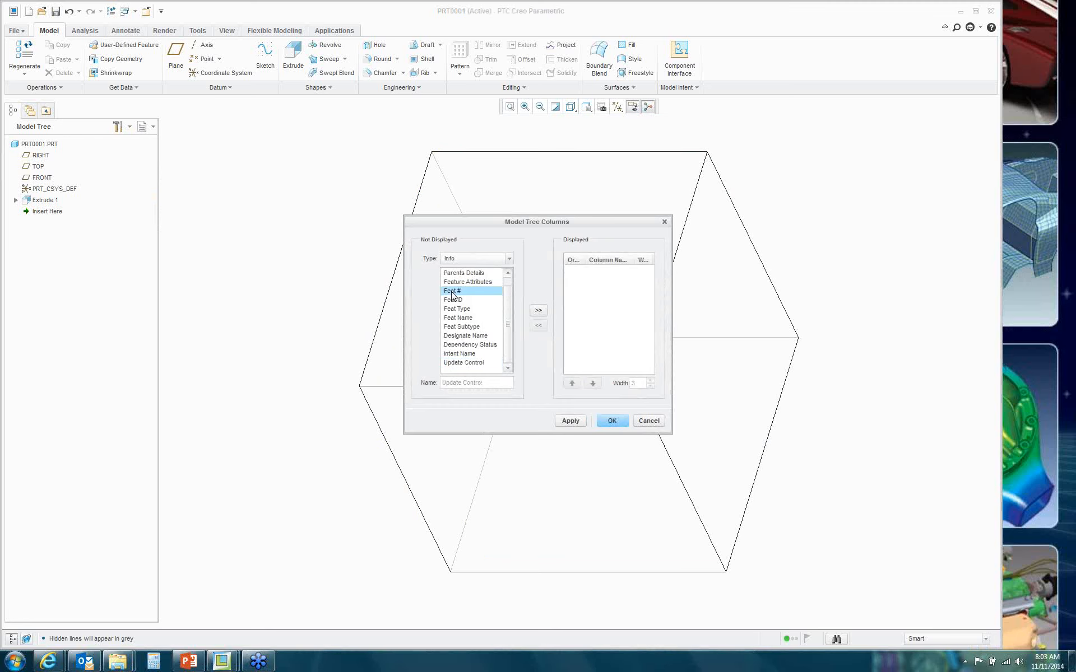
left_click(538, 309)
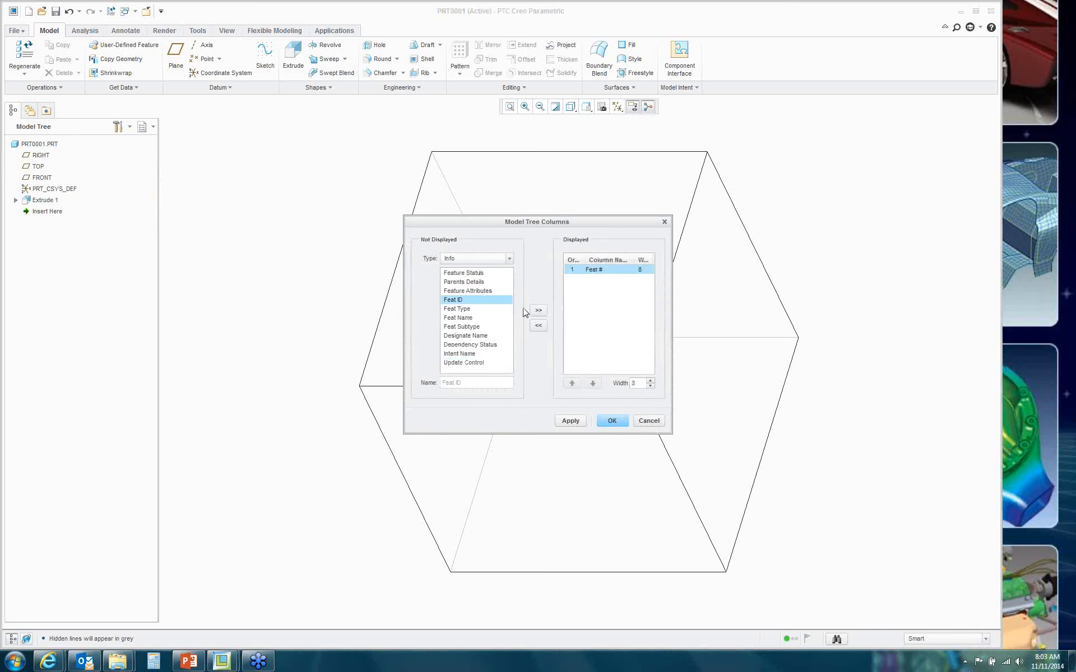
left_click(539, 311)
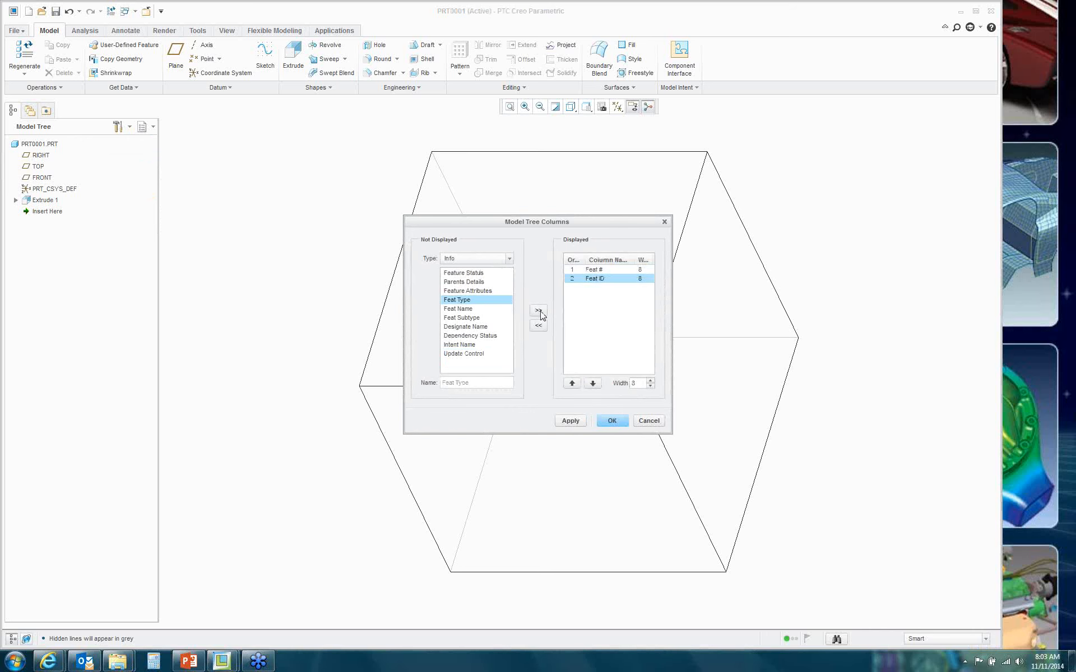
left_click(612, 421)
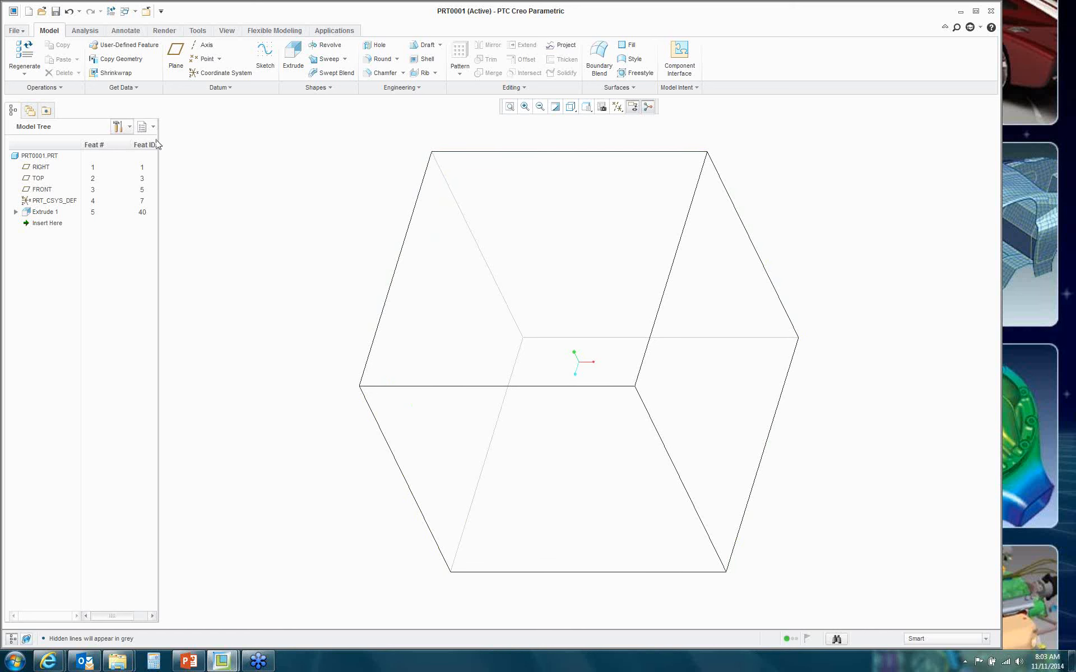
left_click_drag(129, 144, 118, 143)
Step: Delete the Extrude 1 feature from the part
left_click(45, 213)
right_click(44, 214)
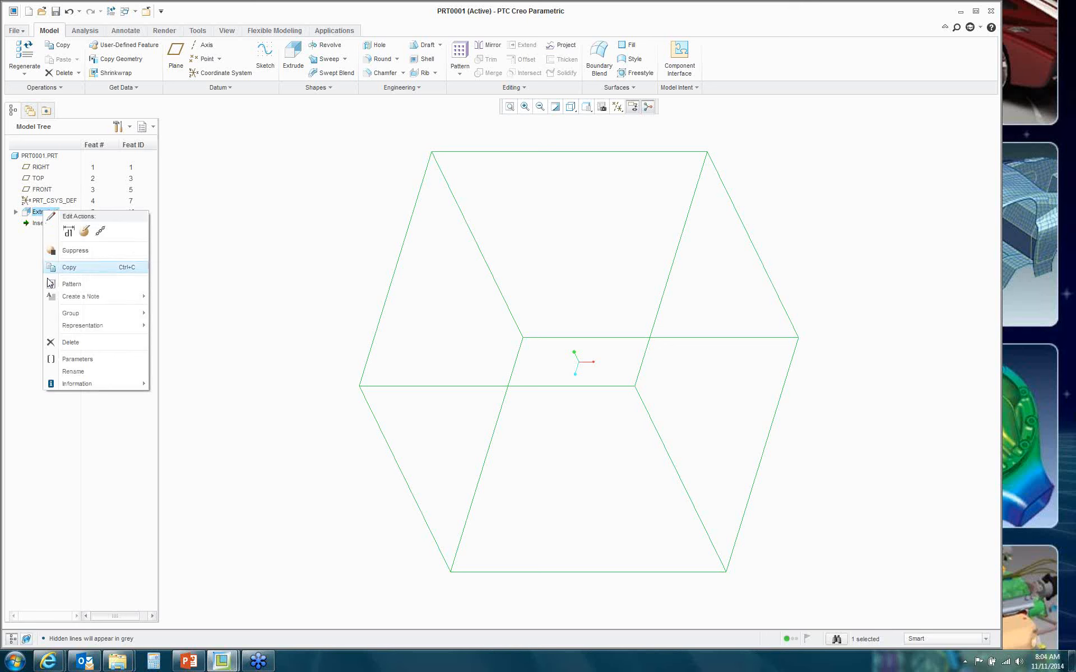
left_click(72, 342)
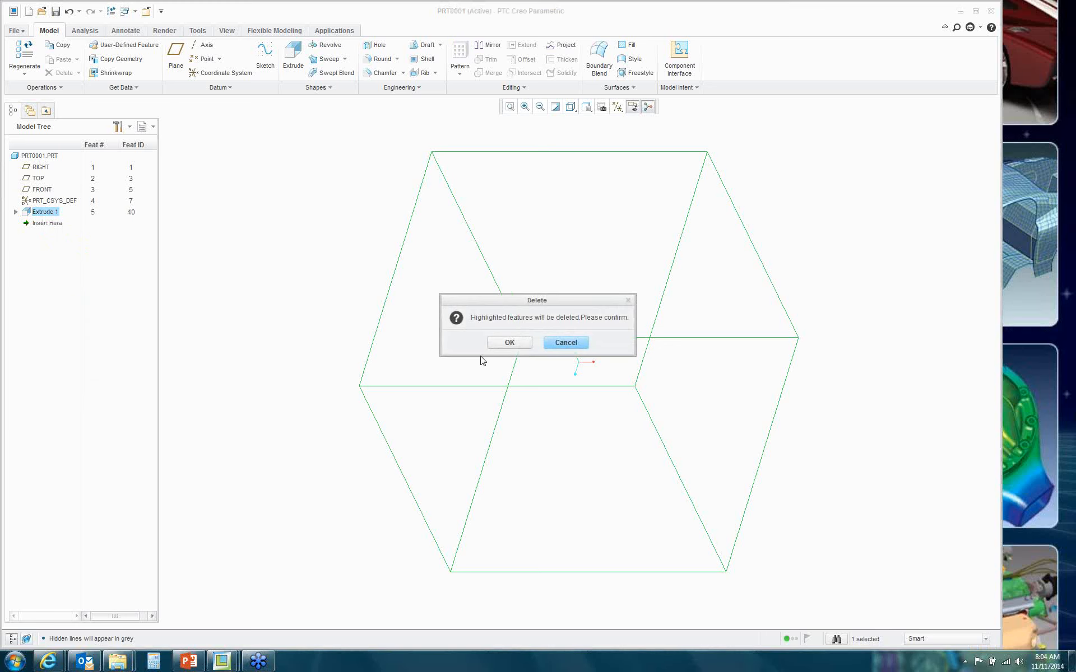
left_click(514, 343)
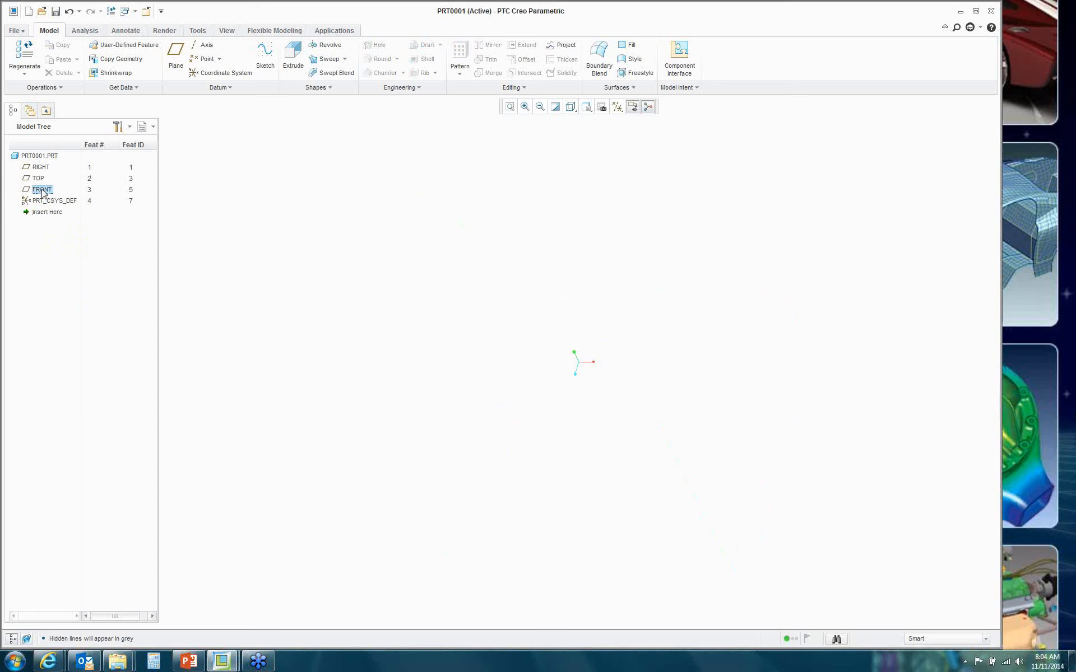
Step: Start a new Extrude on the FRONT datum plane and sketch a square with one corner at the origin
left_click(42, 190)
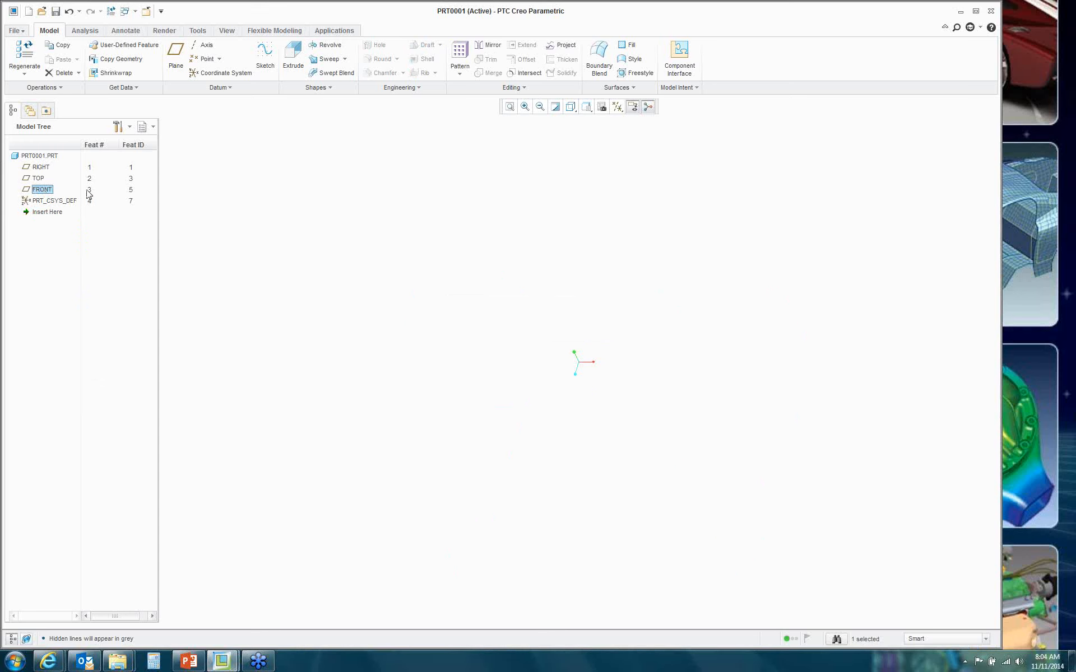
left_click(293, 65)
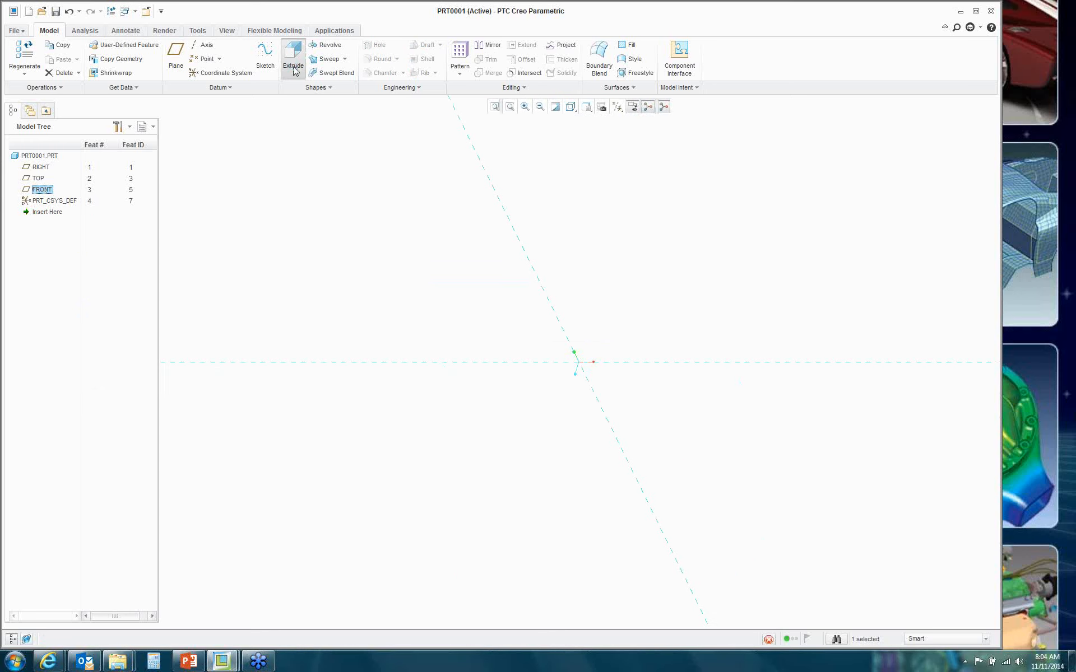
left_click(275, 59)
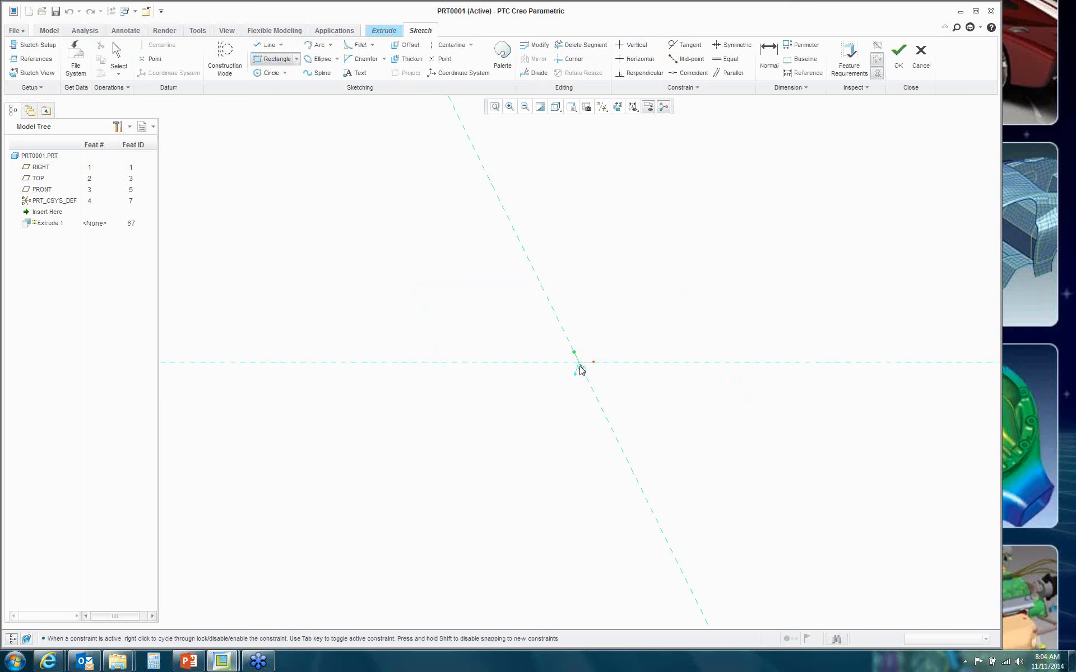
left_click(579, 363)
left_click(647, 293)
middle_click(614, 378)
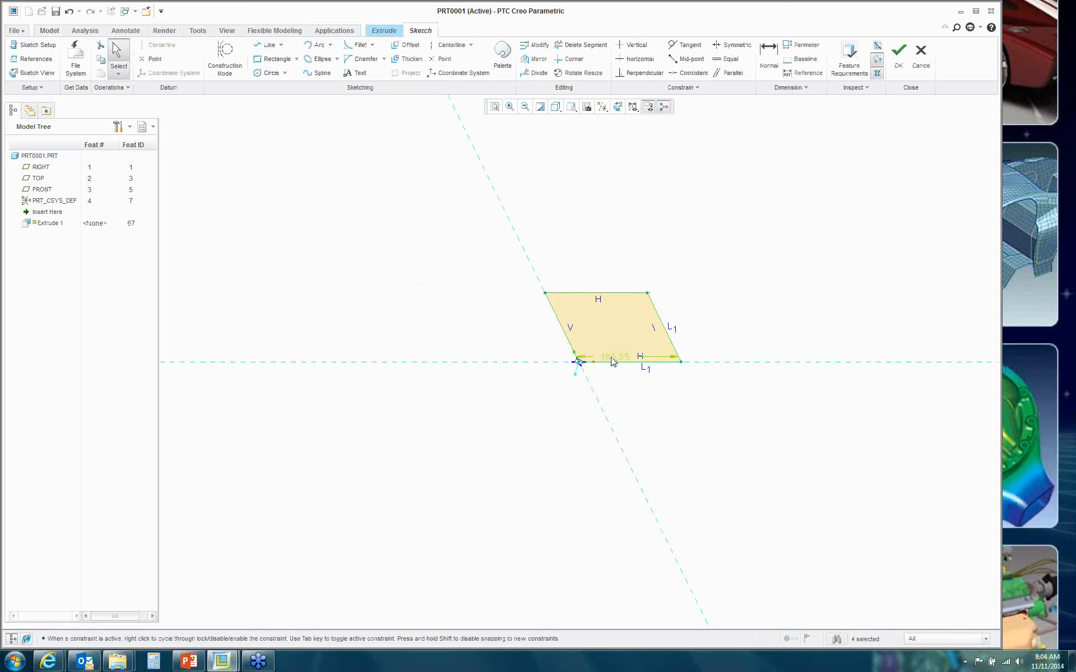
Step: Dimension the new square's side to 10 and close the sketch
left_click(612, 358)
type("10")
key("Return")
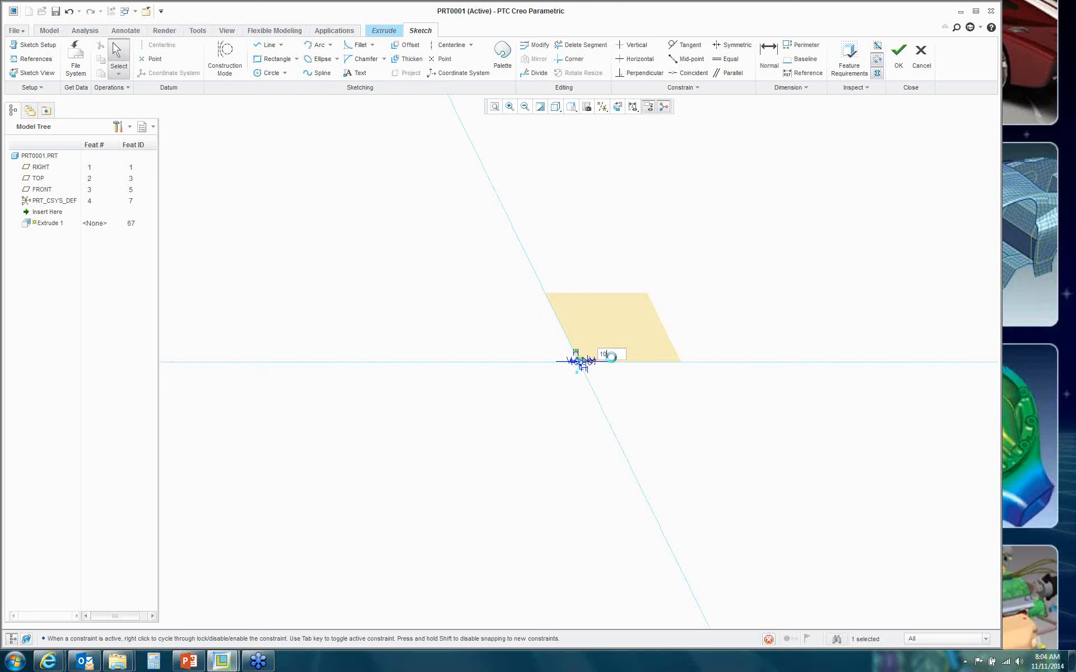
left_click(898, 56)
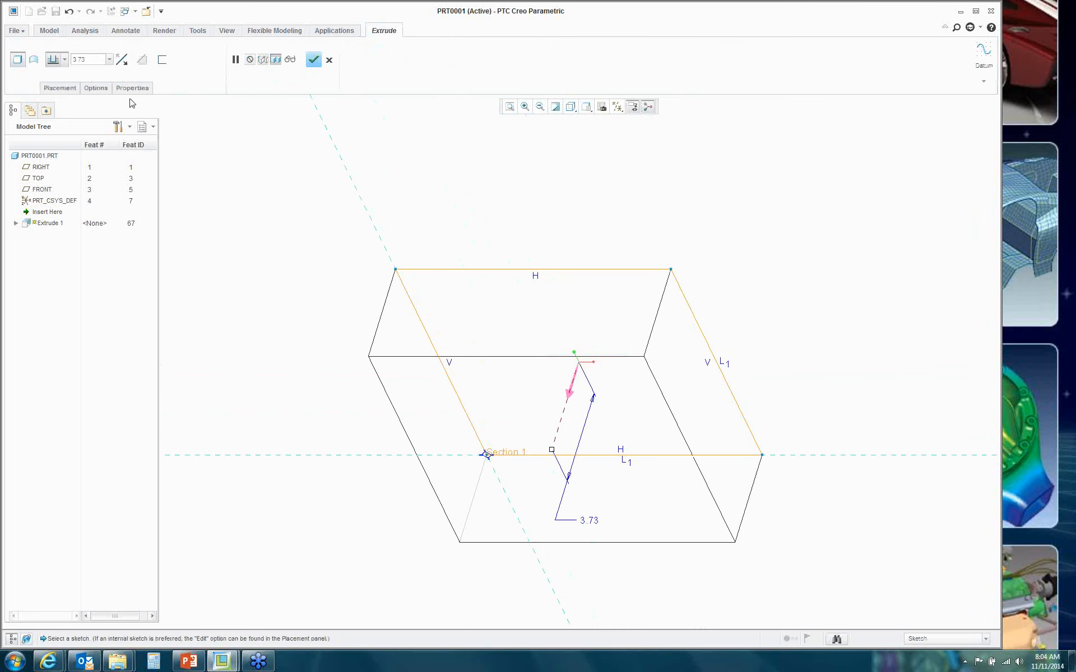
Step: Give the new extrusion a depth of 10 and accept the feature
double_click(88, 59)
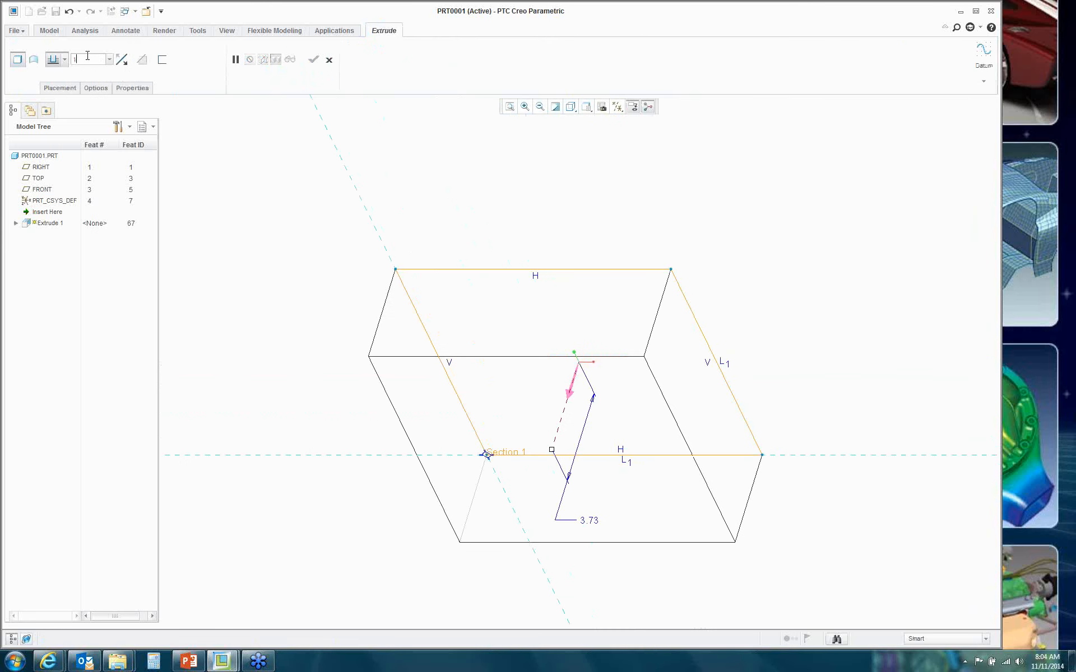
type("10")
key("Return")
left_click(313, 60)
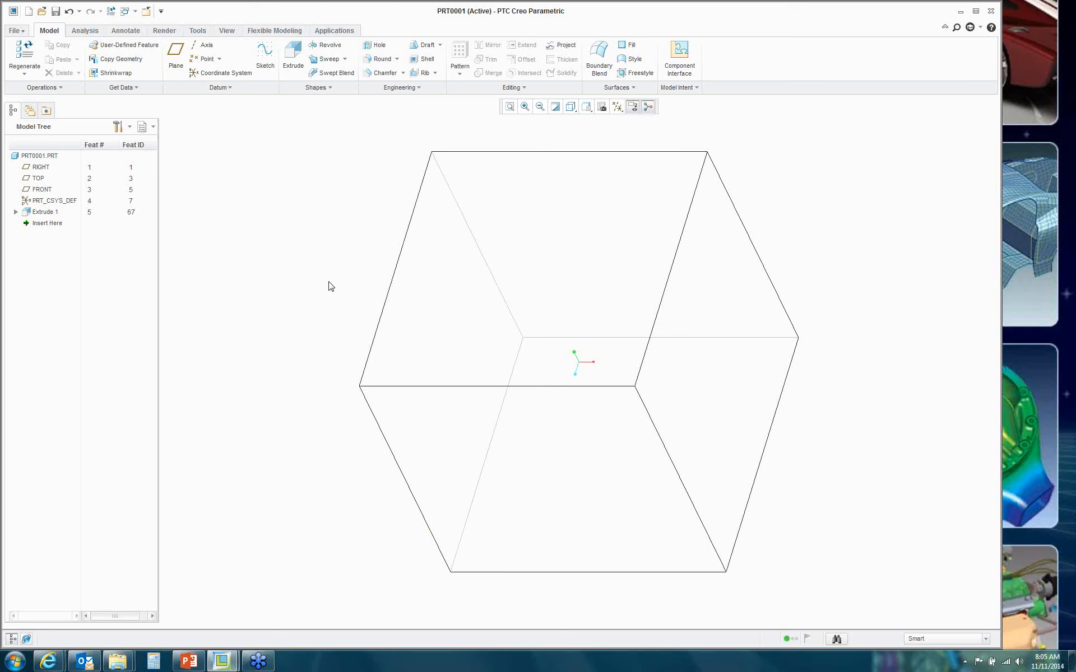
Step: Add the configuration option show_selected_item_id with the value yes, applying it to the current session without saving a configuration file
left_click(17, 31)
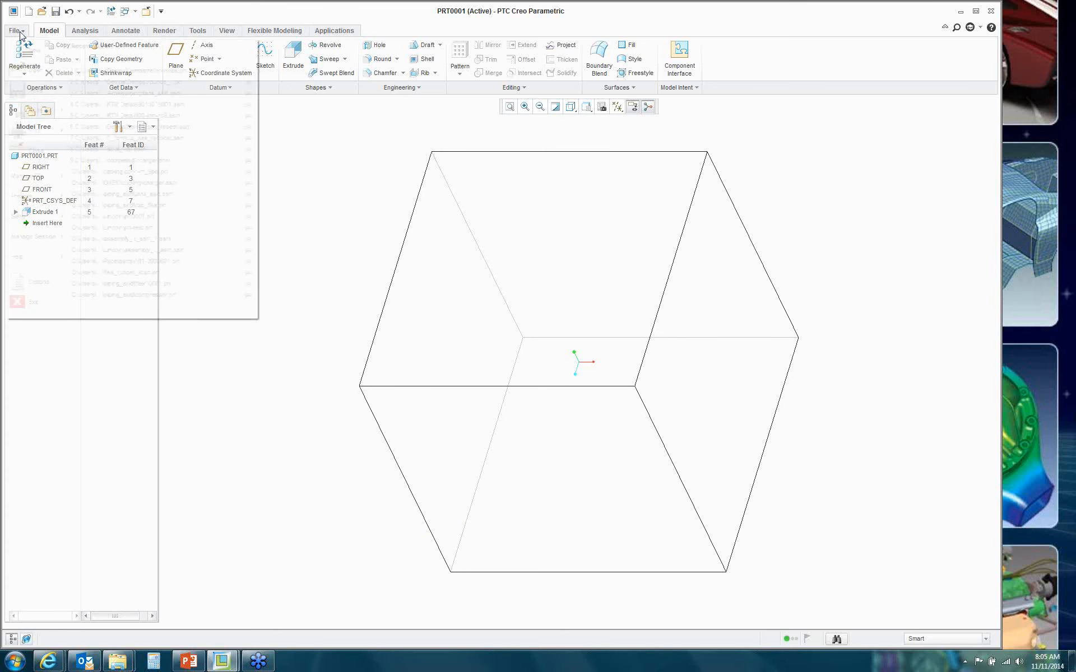
left_click(38, 282)
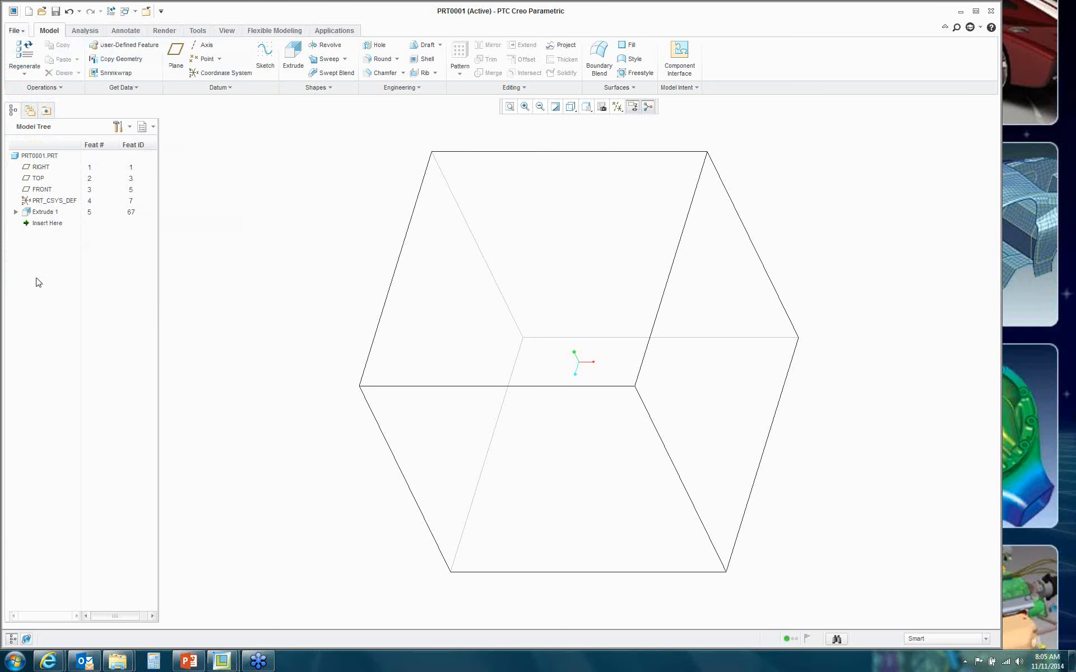
left_click(321, 300)
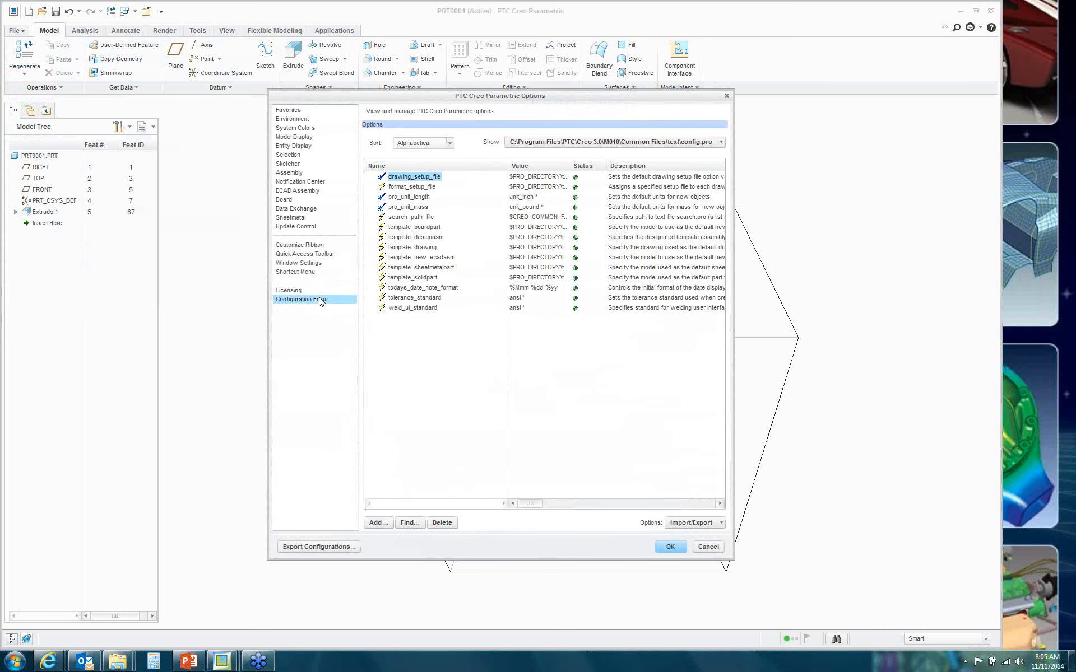
left_click(381, 525)
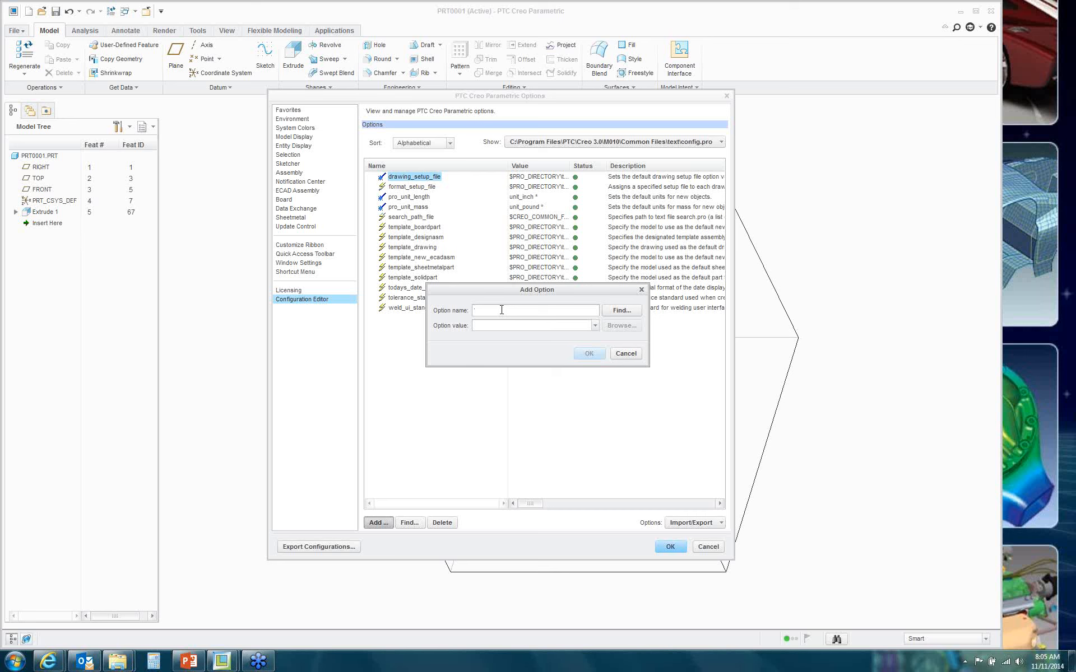
type("show_")
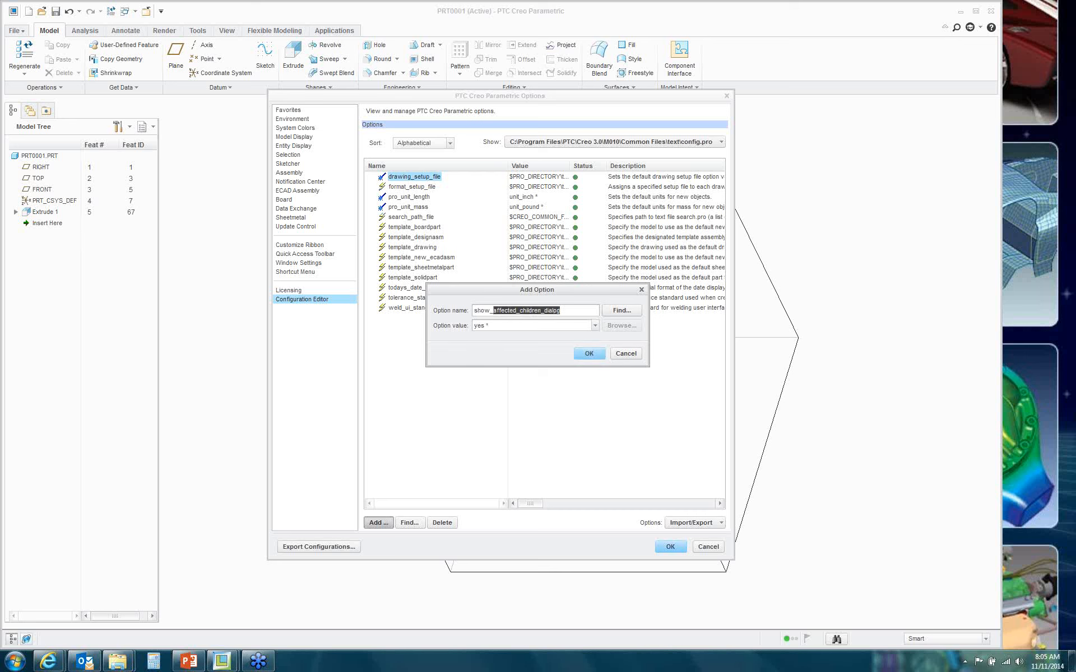
type("selected_item_id")
key("End")
left_click(595, 326)
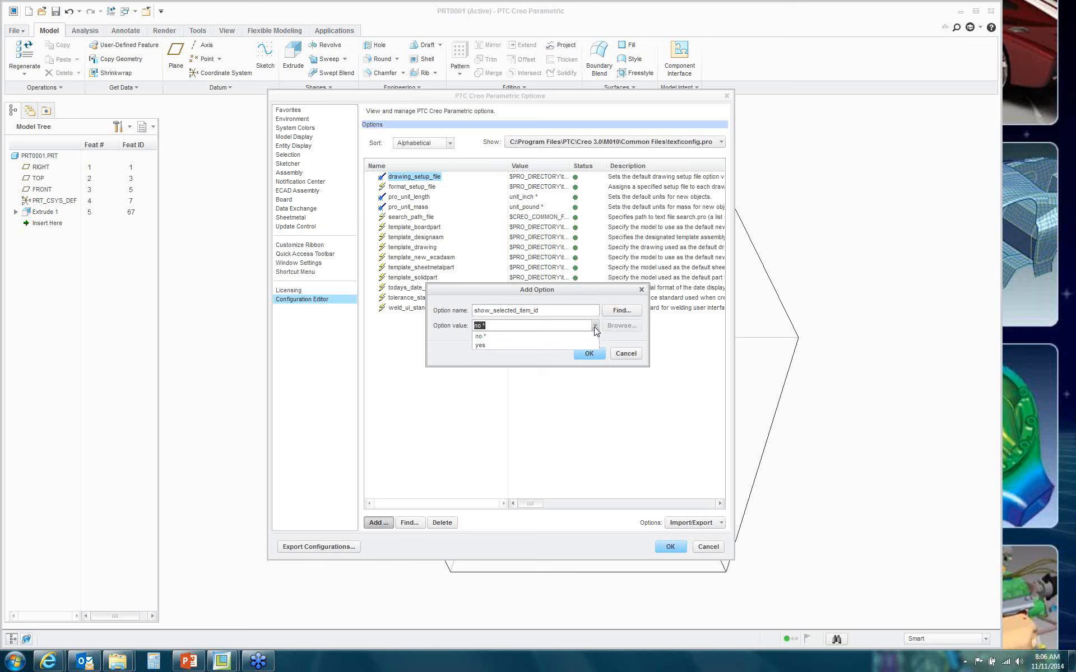
left_click(479, 343)
left_click(586, 354)
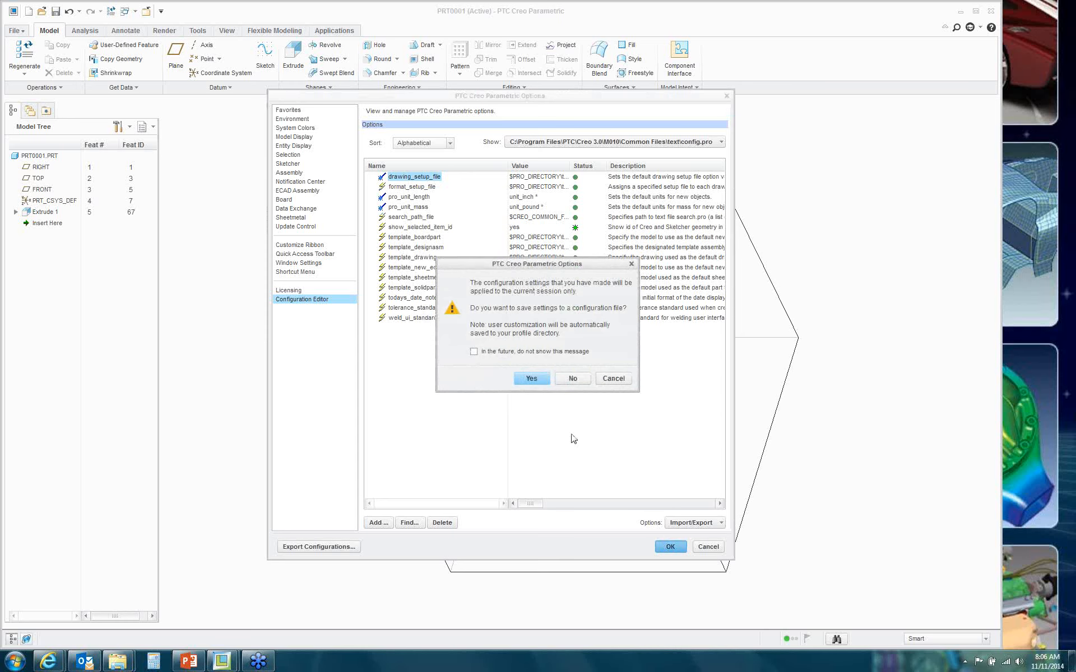
left_click(572, 379)
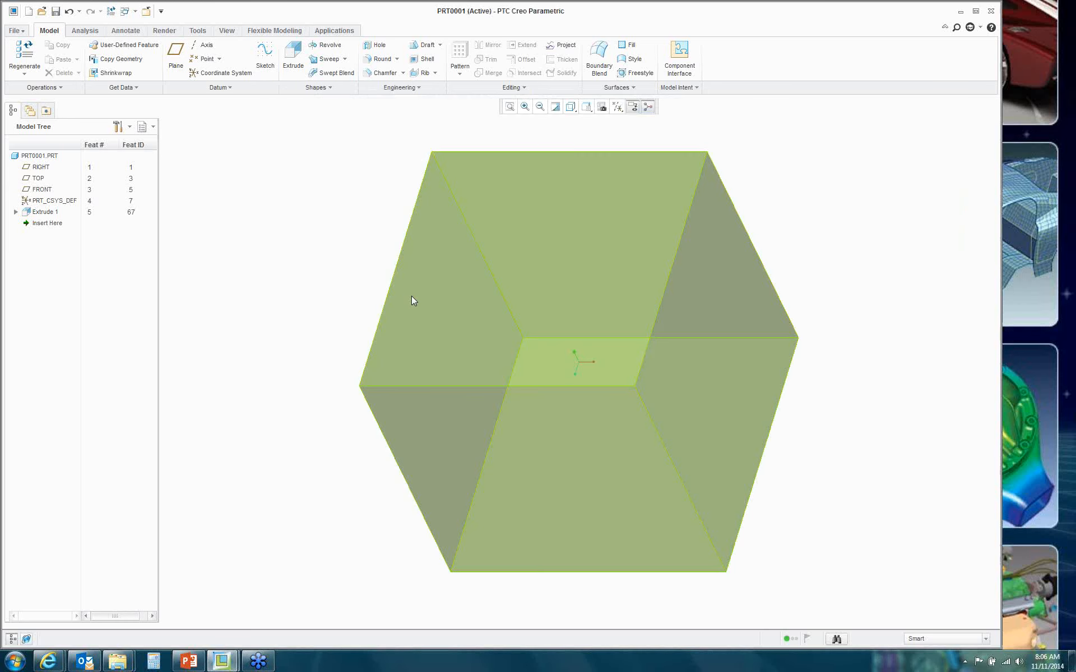
Step: Select the cube extrusion, inspect the ID of its upper-right depth edge, and clear the selection
left_click(411, 301)
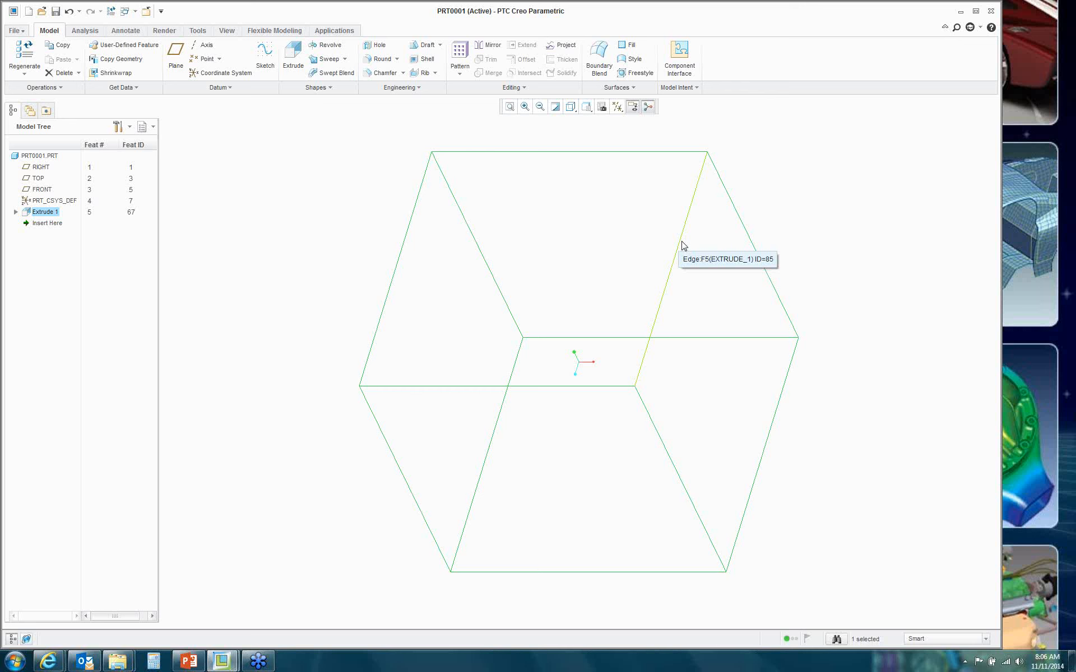
left_click(308, 222)
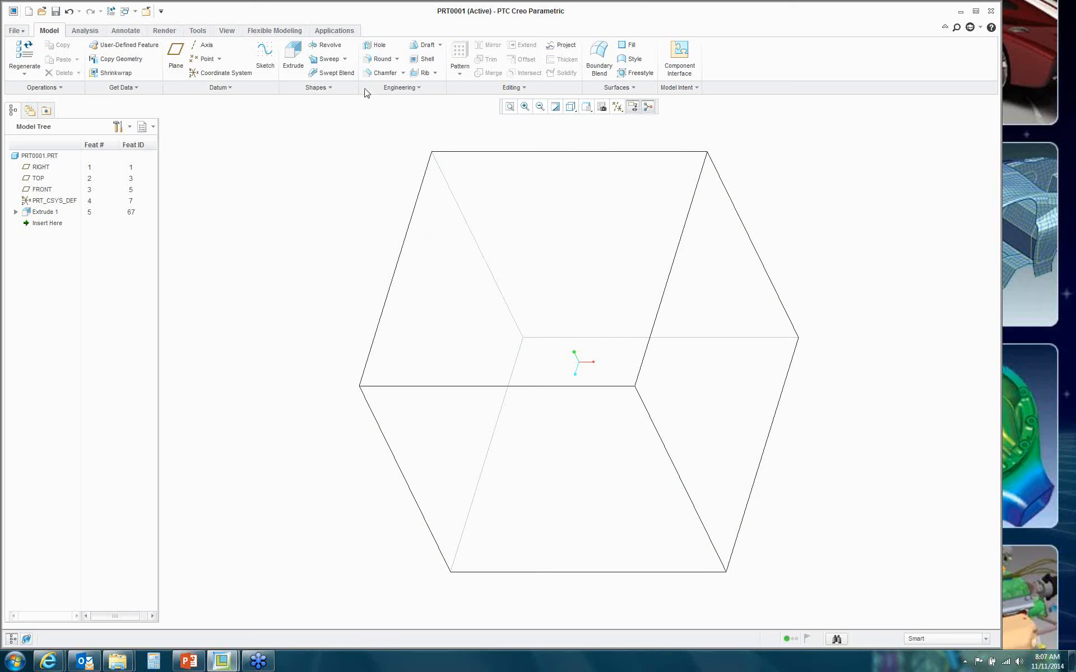
Step: Round the cube's upper-right depth edge with a radius of about 1.47 and accept the feature
left_click(380, 59)
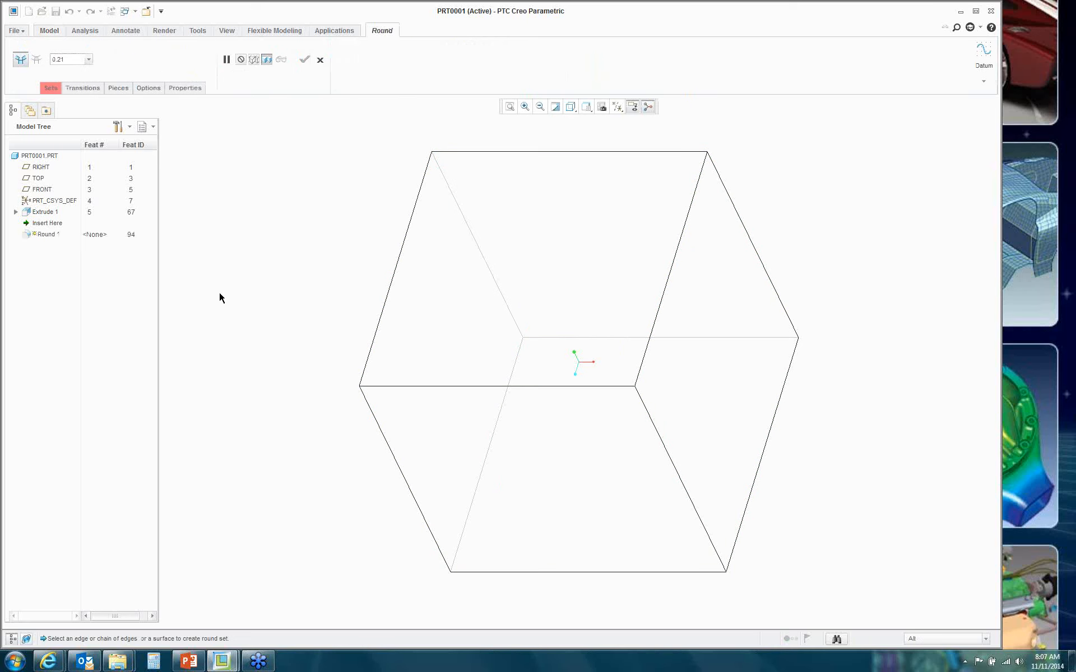
left_click(666, 290)
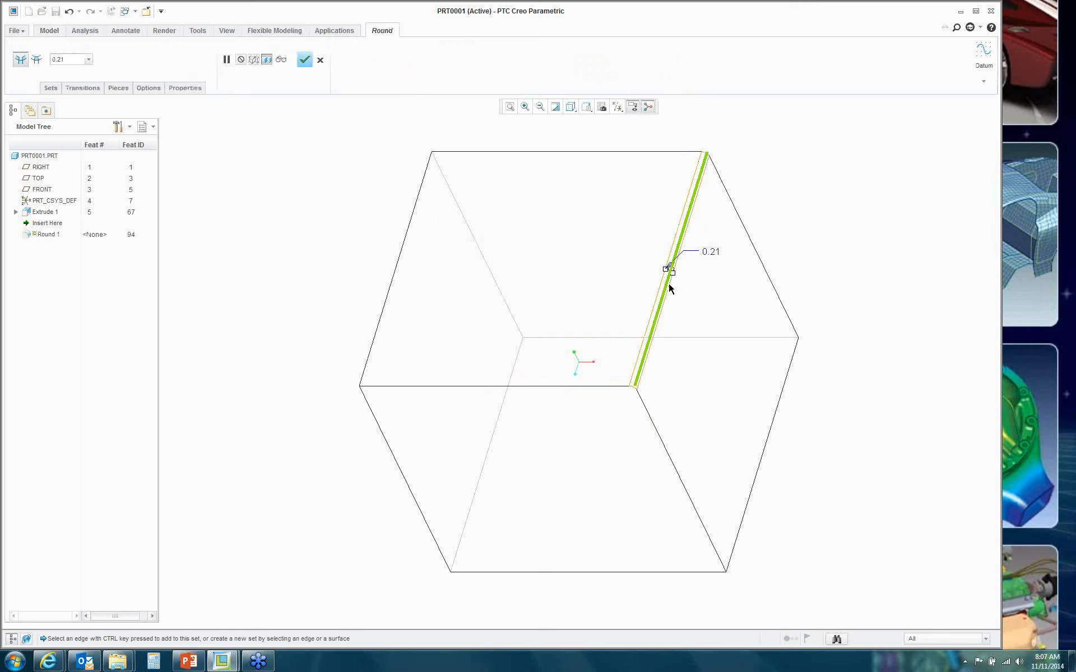
left_click_drag(673, 272, 684, 297)
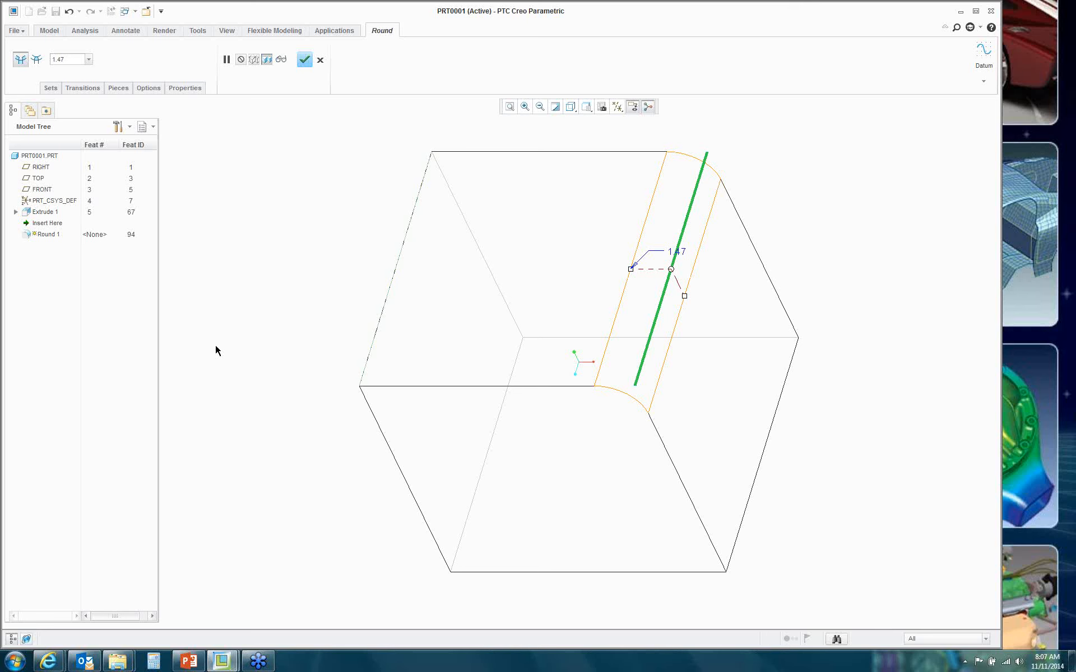
middle_click(234, 322)
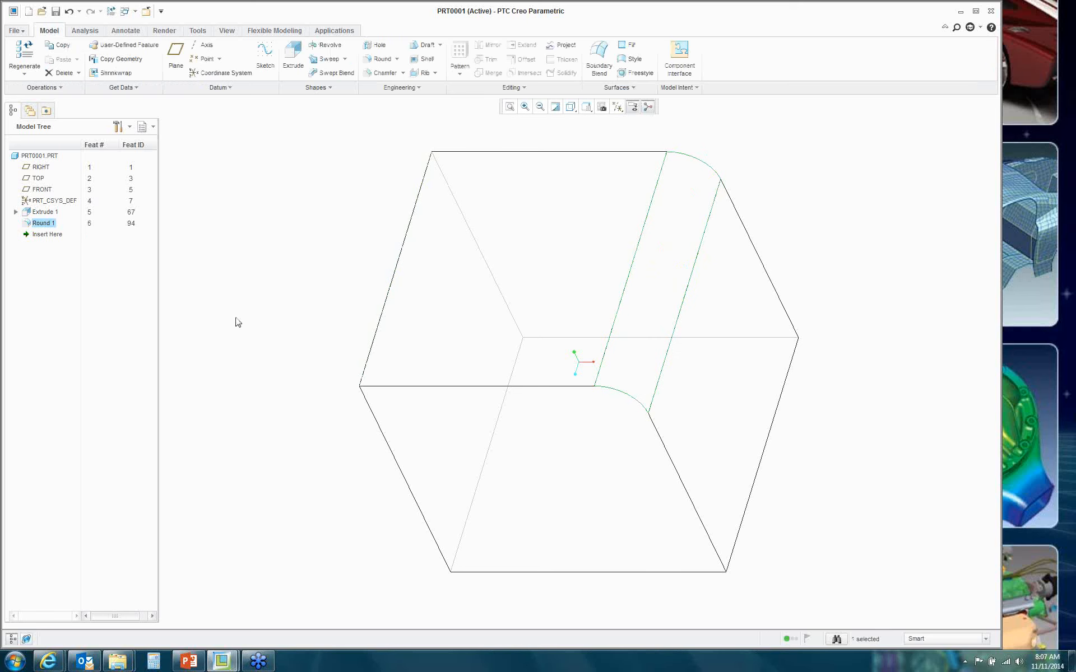
left_click(242, 322)
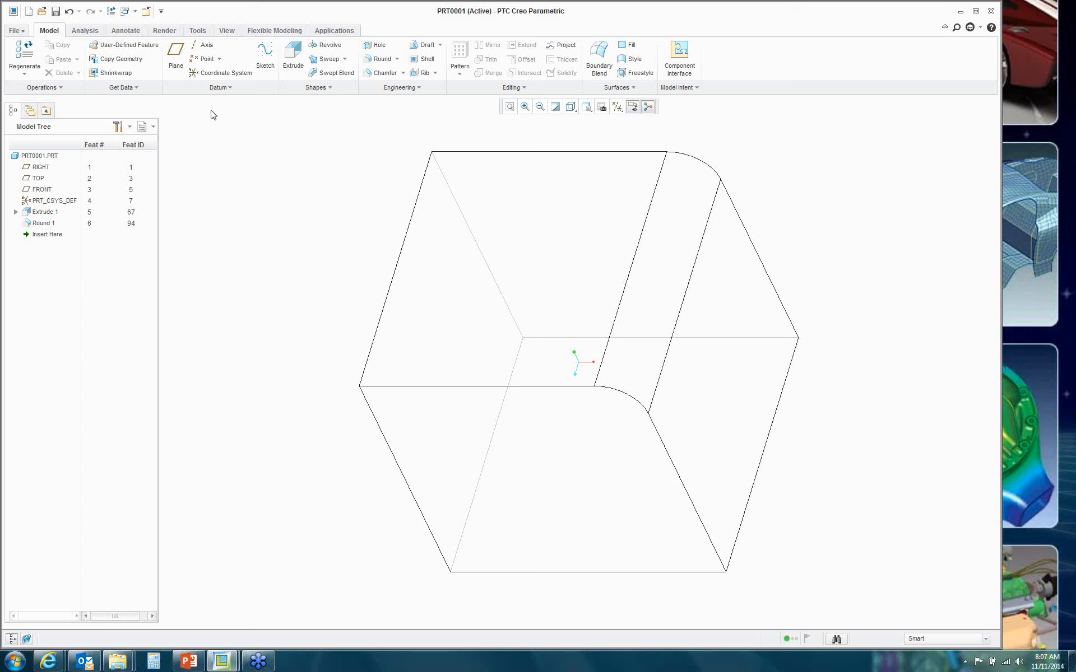
Step: Show the part's program design listing and enlarge the information window beside the model tree
left_click(198, 33)
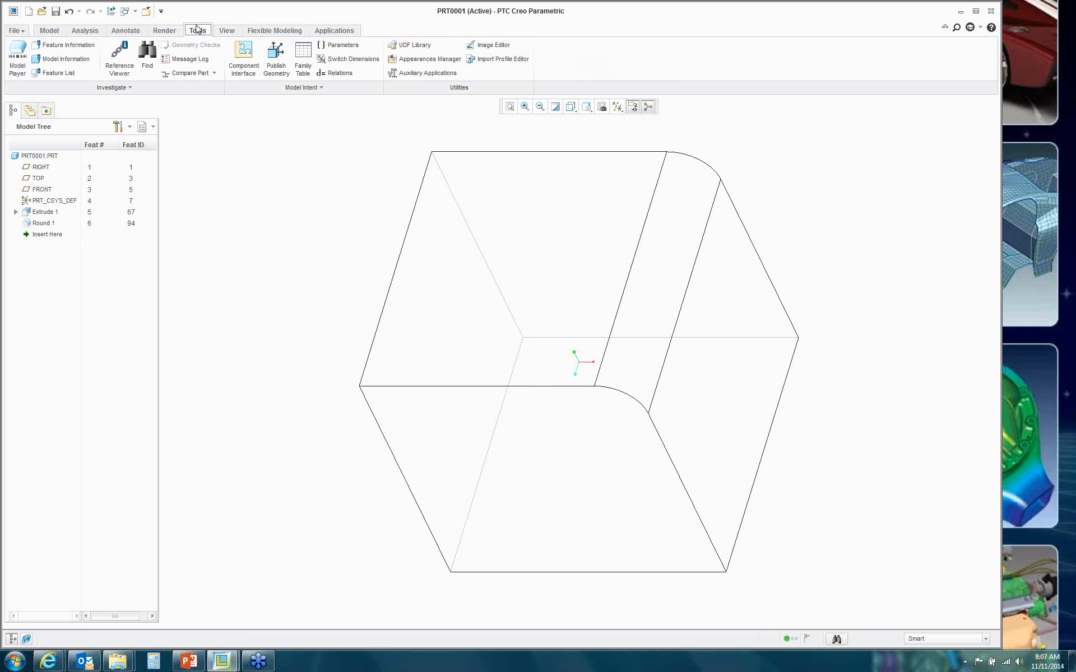
left_click(323, 89)
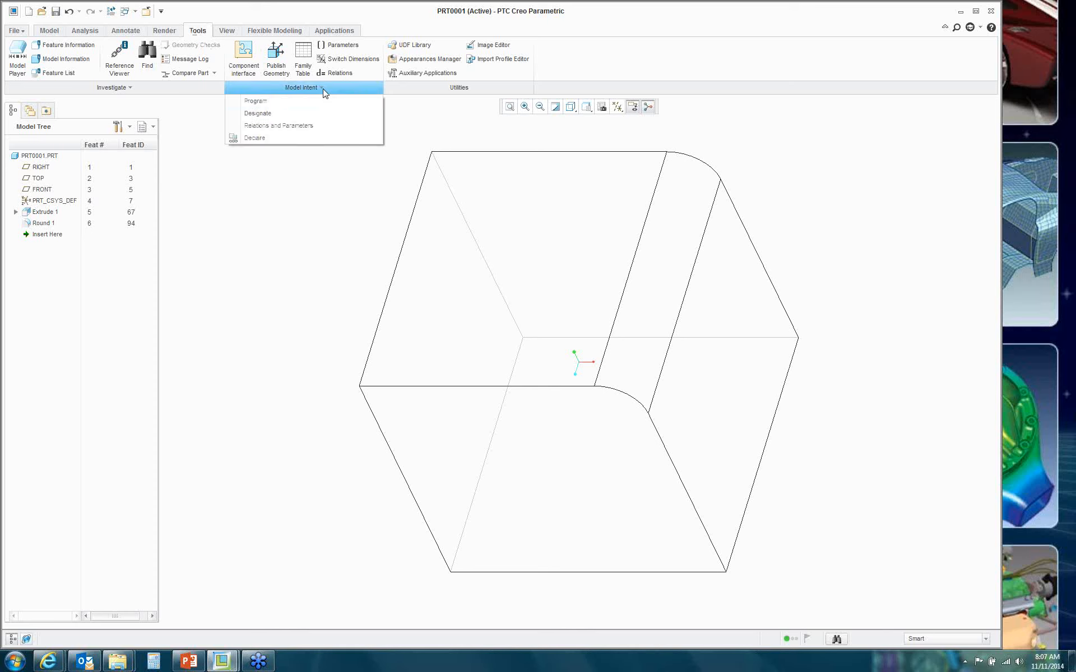
left_click(271, 102)
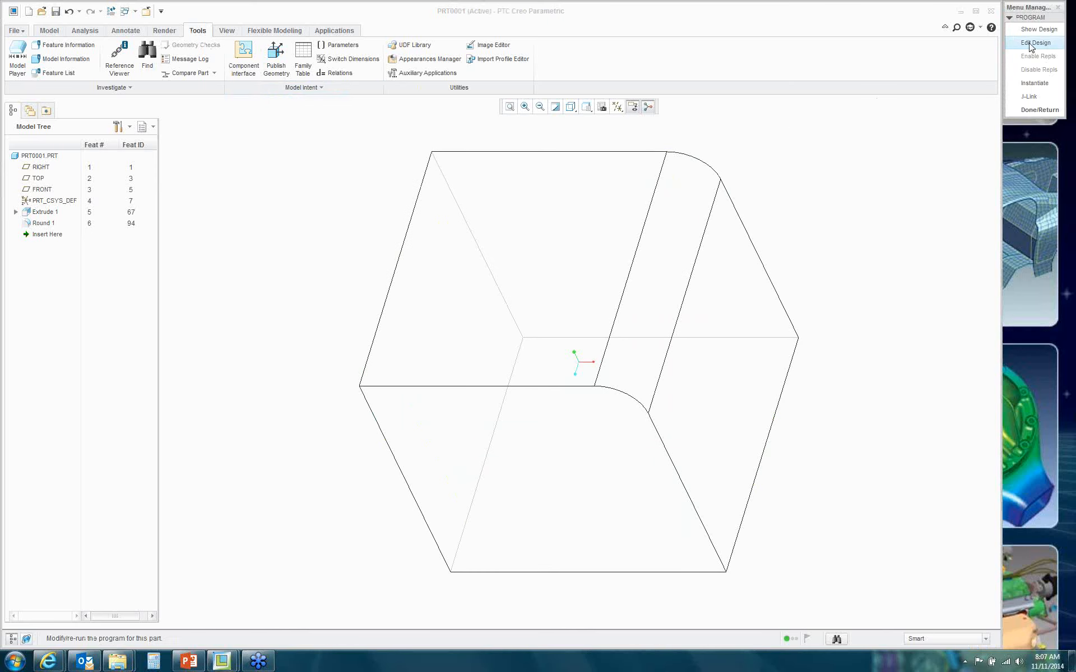
left_click(1039, 29)
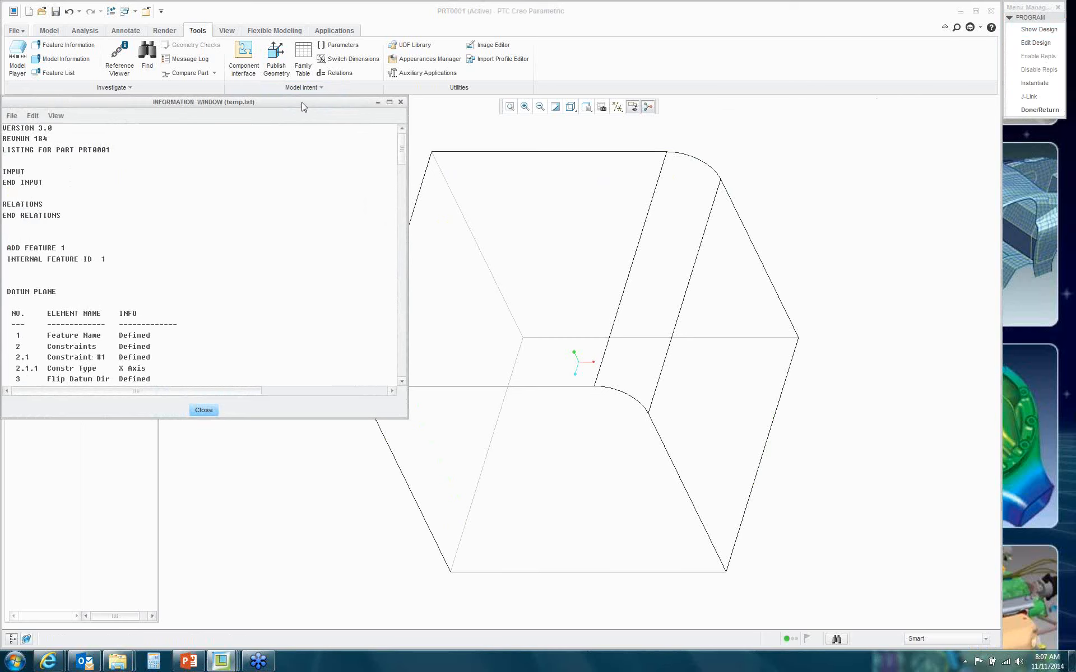
left_click_drag(305, 103, 666, 61)
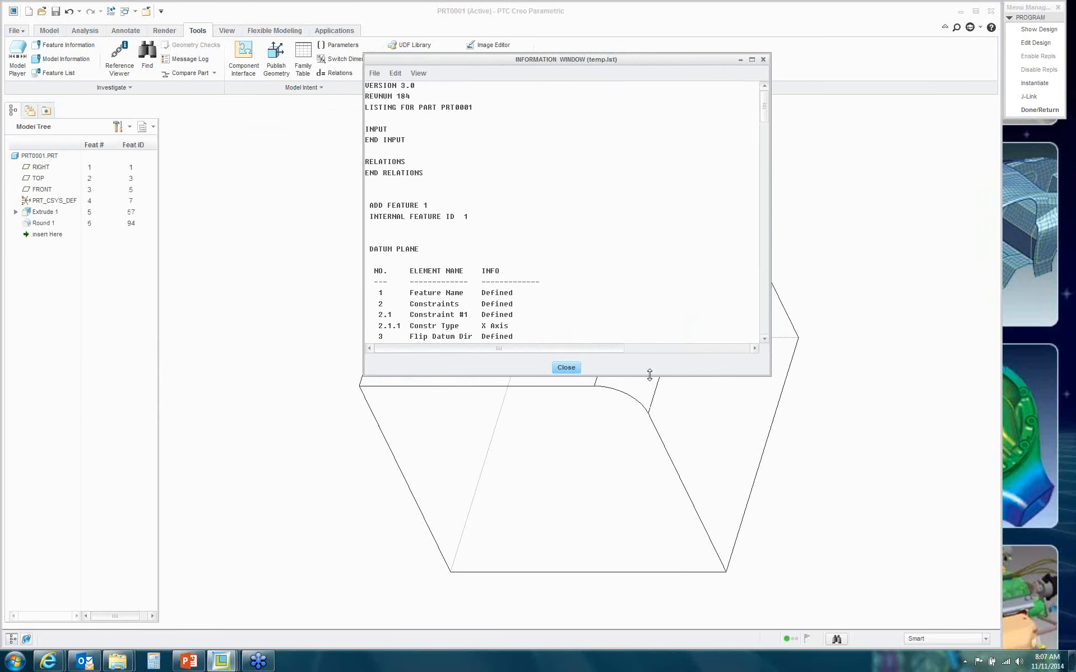
left_click_drag(650, 375, 632, 619)
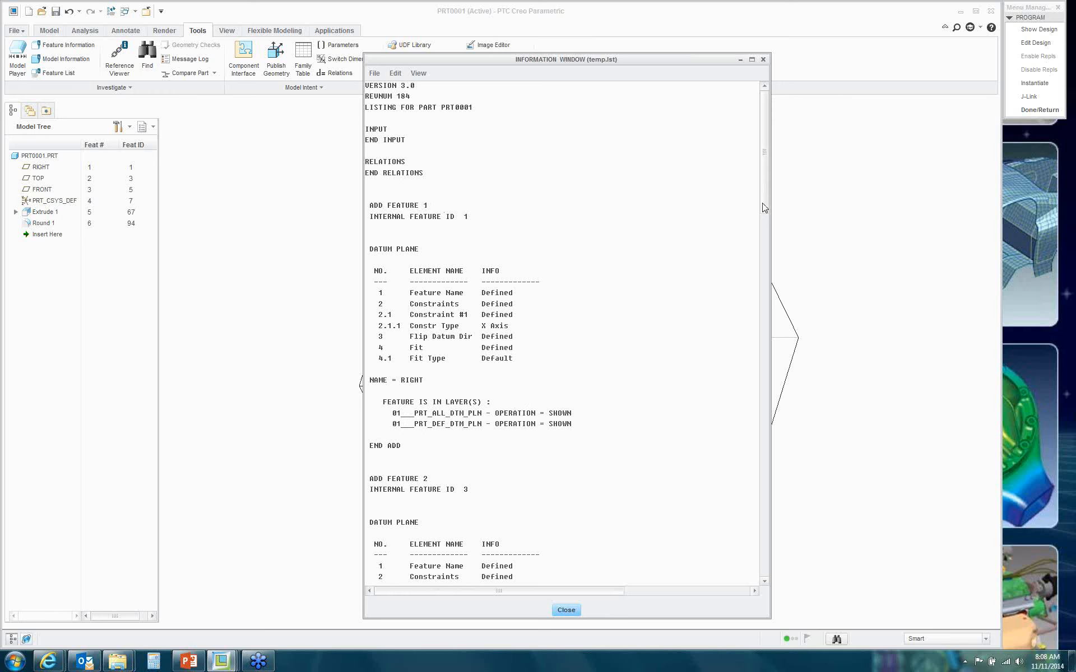
Step: Read the program listing through the datum, extrude and round entries, including the round's edge reference, and leave the Program tool
left_click_drag(763, 206, 766, 295)
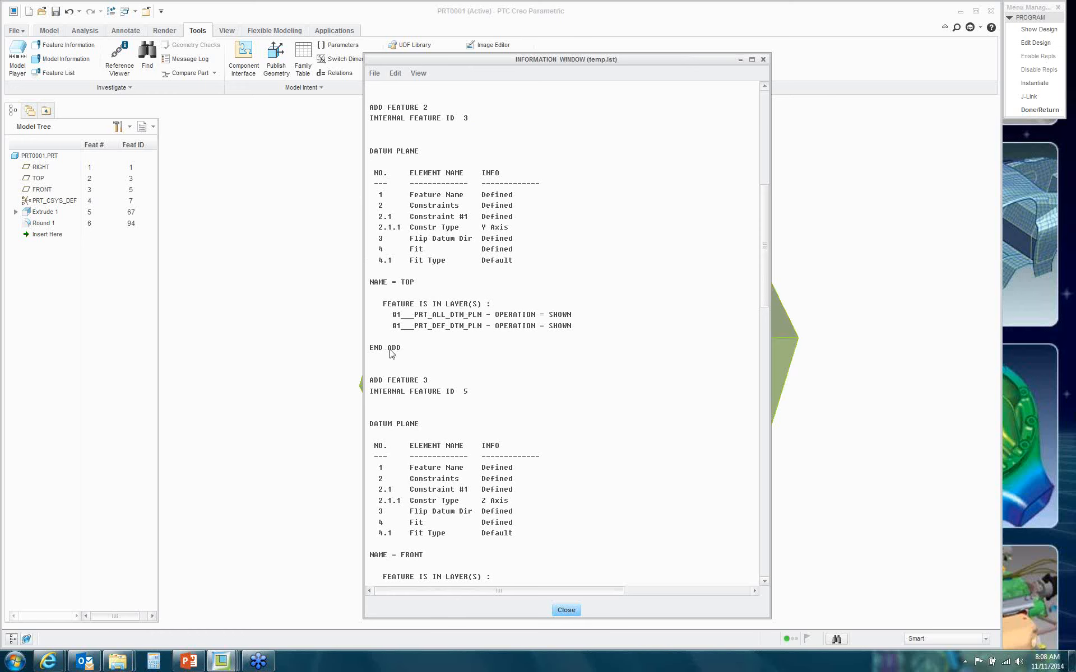
left_click_drag(765, 234, 764, 403)
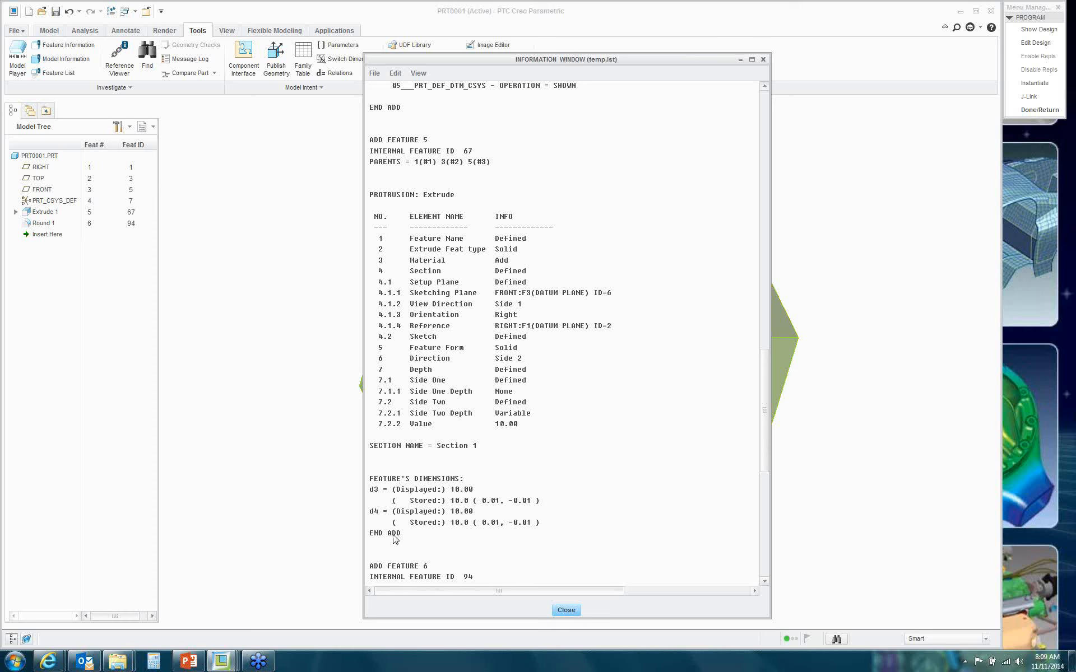
left_click_drag(765, 370, 768, 486)
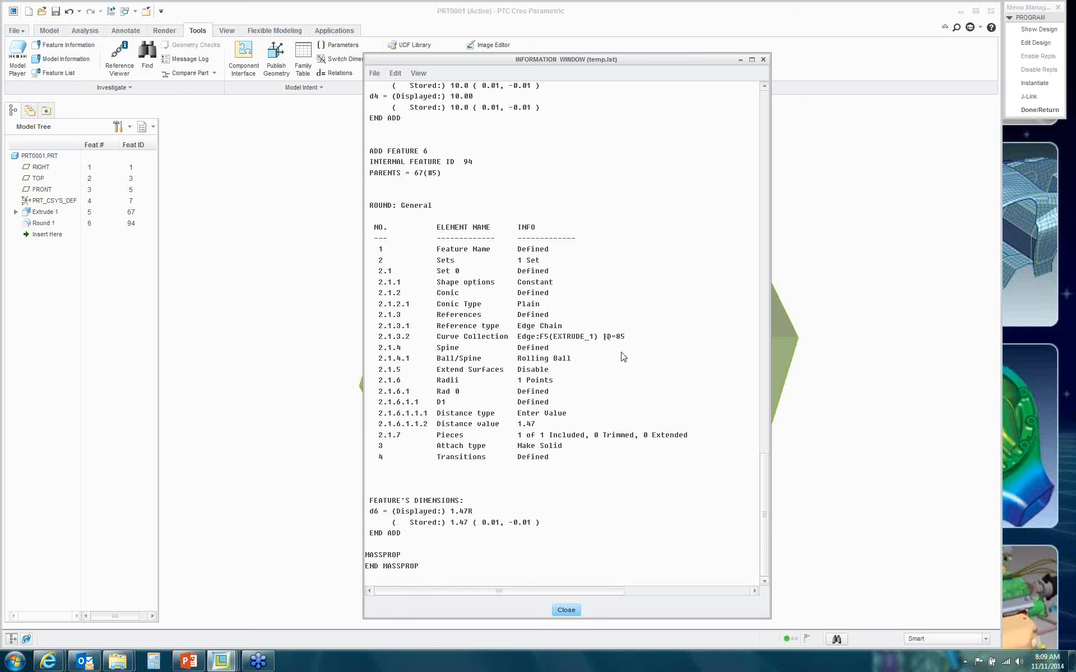
left_click(567, 610)
key("ctrl+5")
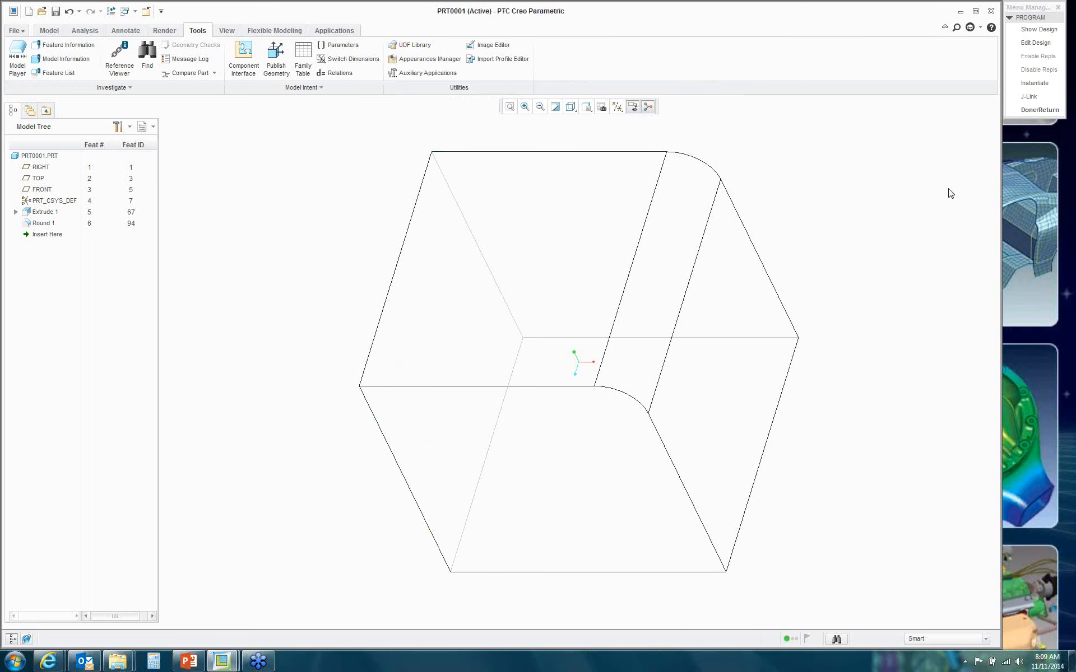
left_click(1033, 111)
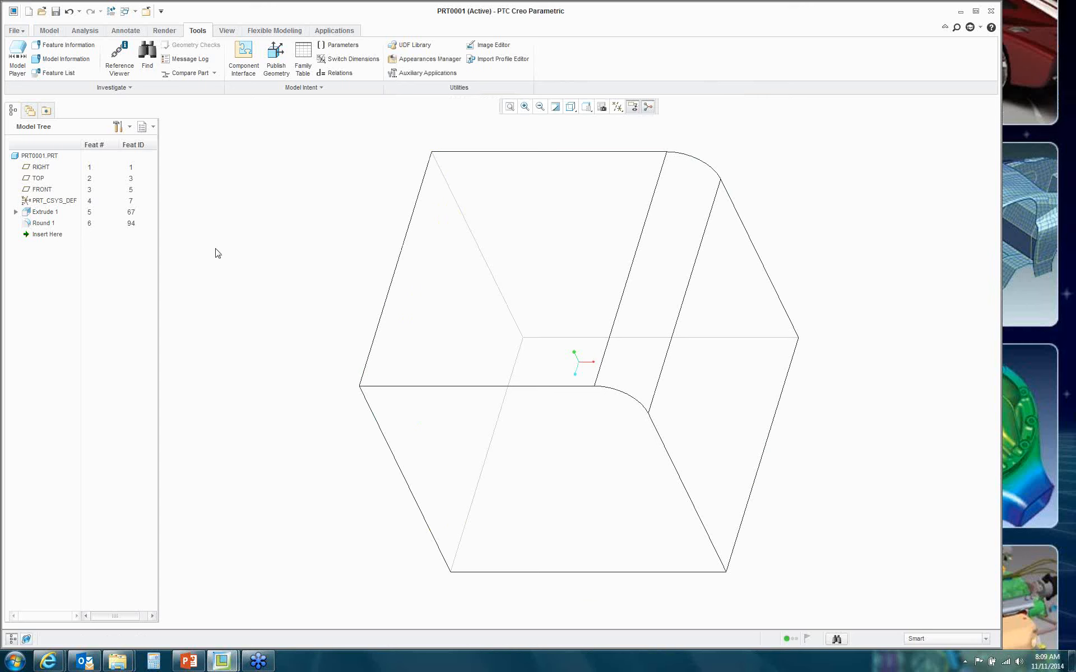
Step: Delete the Round 1 feature from the part
left_click(44, 224)
right_click(45, 224)
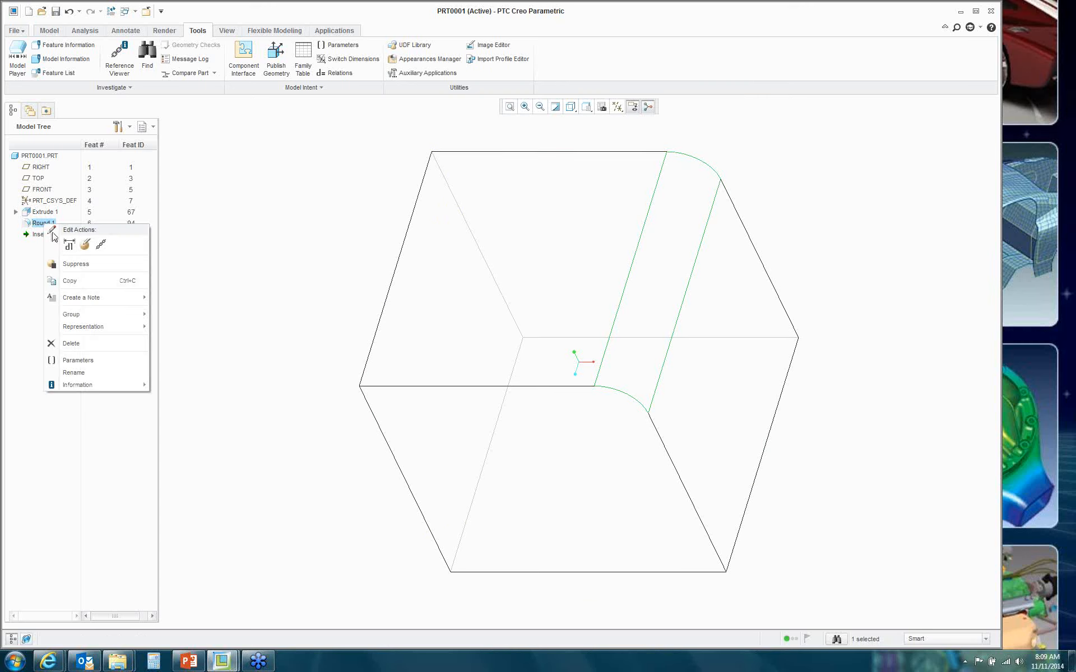
left_click(76, 345)
left_click(510, 343)
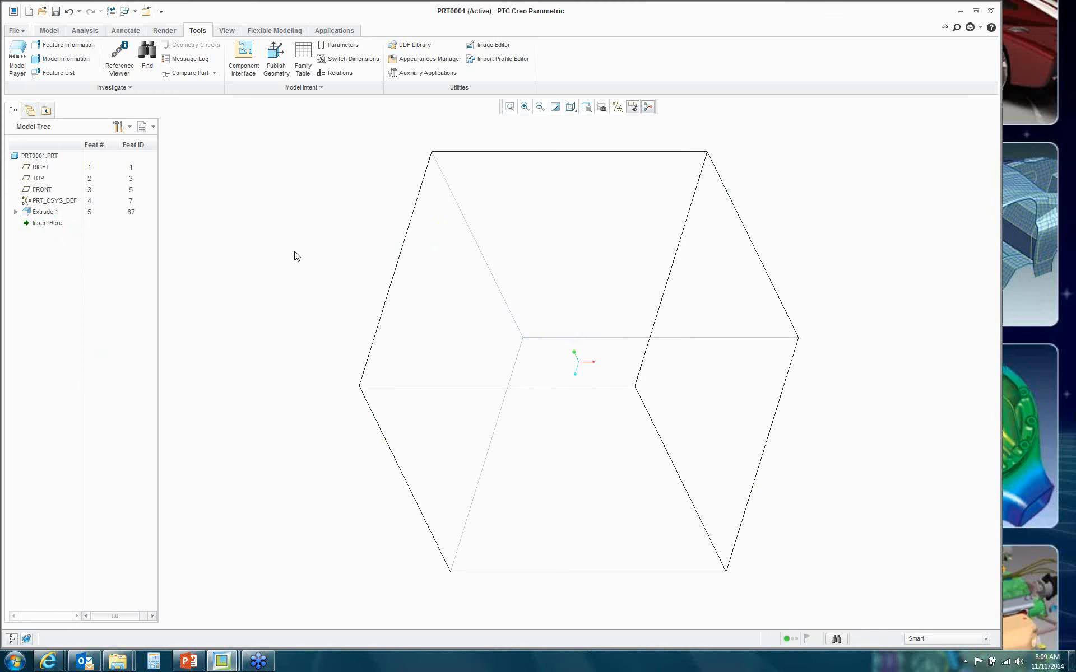
Step: Round the cube's four depth edges in a single set with a 0.5 radius and accept the feature
left_click(43, 32)
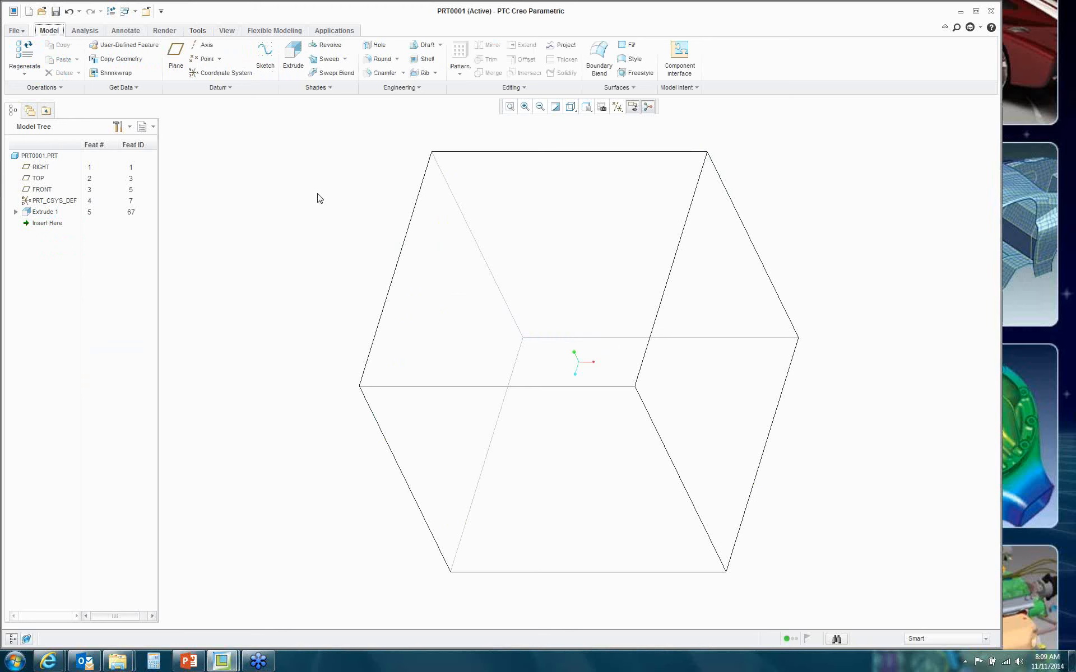
left_click(382, 62)
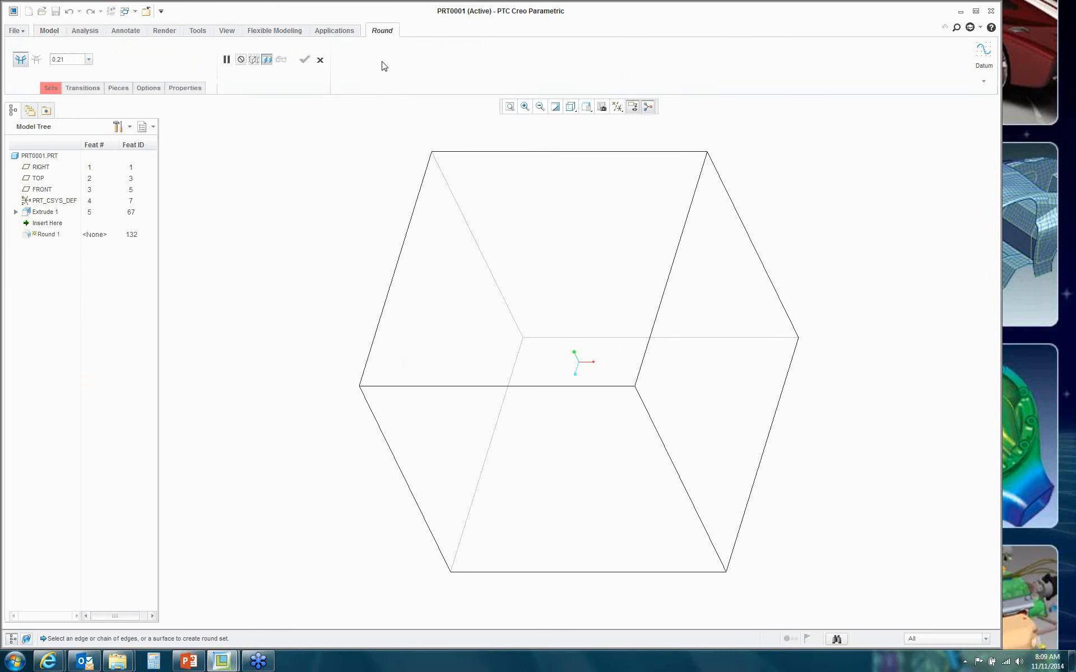
left_click(74, 62)
key("BackSpace")
type("5")
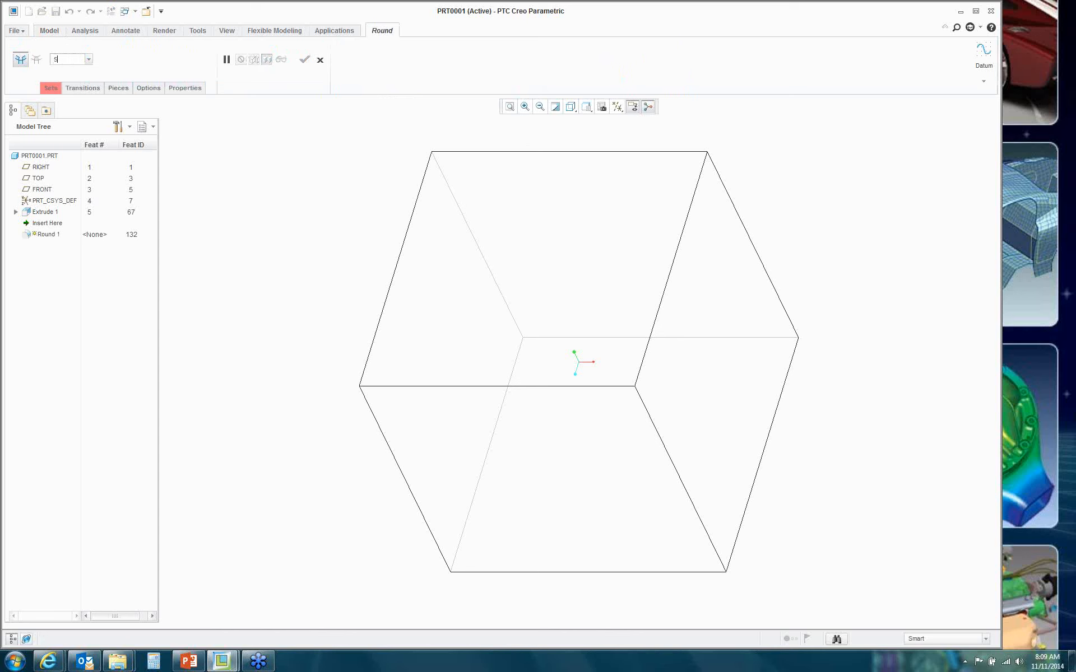
type(".5")
key("Return")
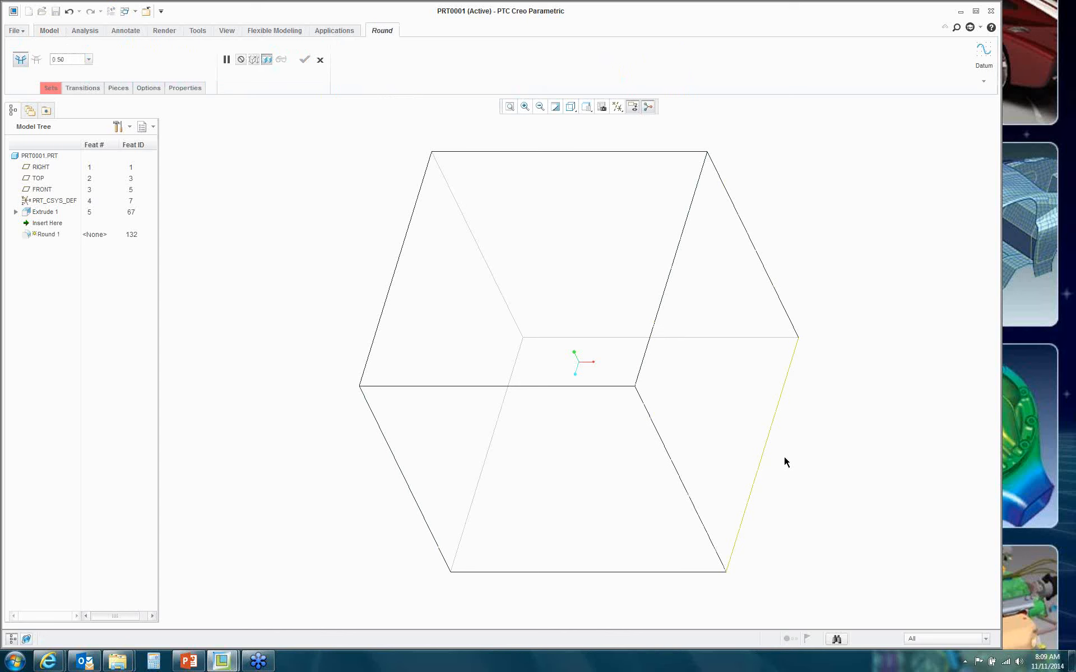
left_click(773, 434)
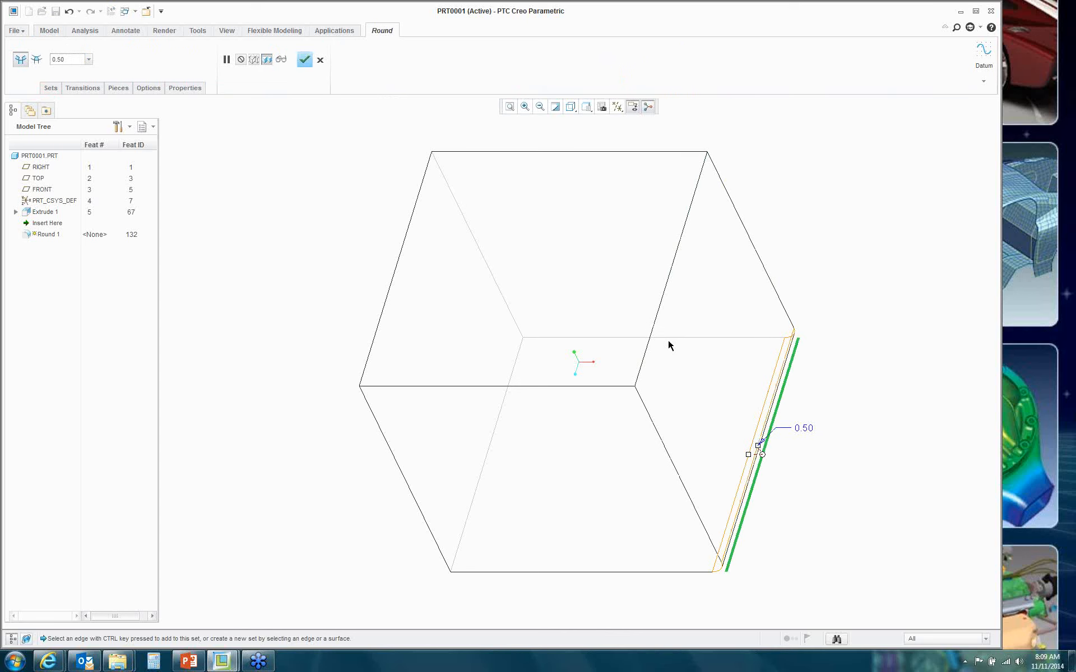
left_click(653, 325, "ctrl")
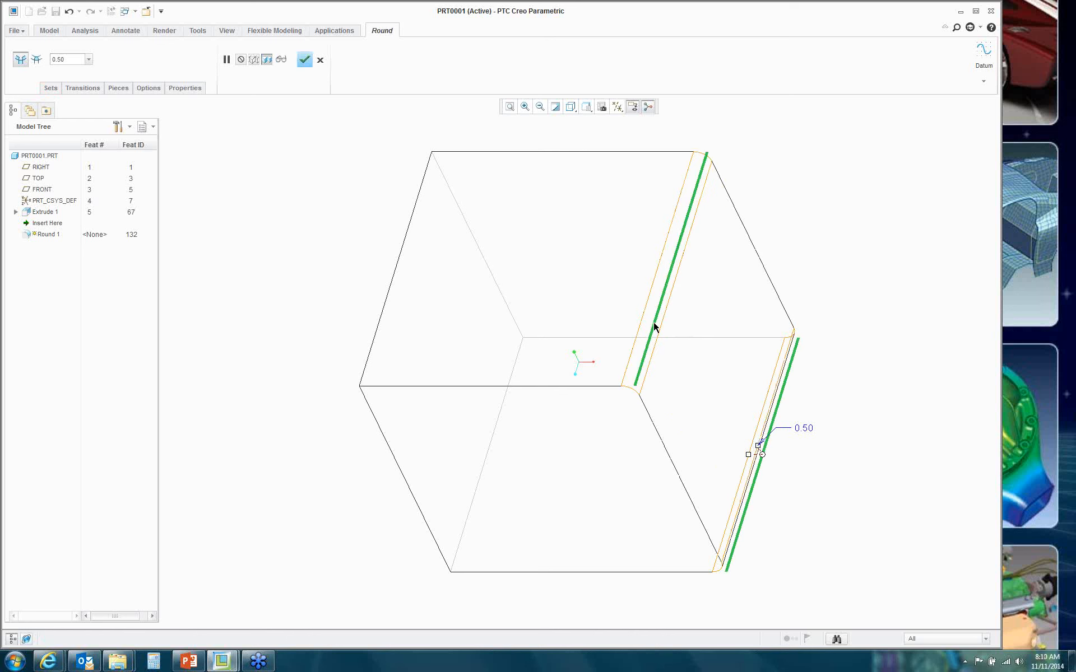
left_click(395, 275, "ctrl")
left_click(477, 487, "ctrl")
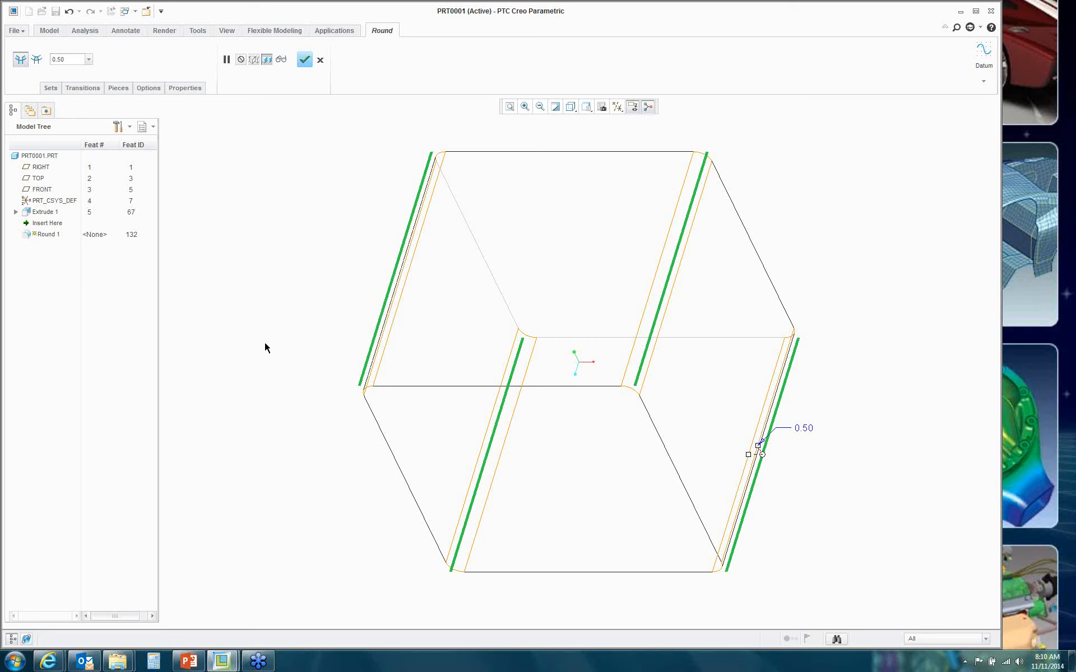
left_click(304, 59)
left_click(280, 292)
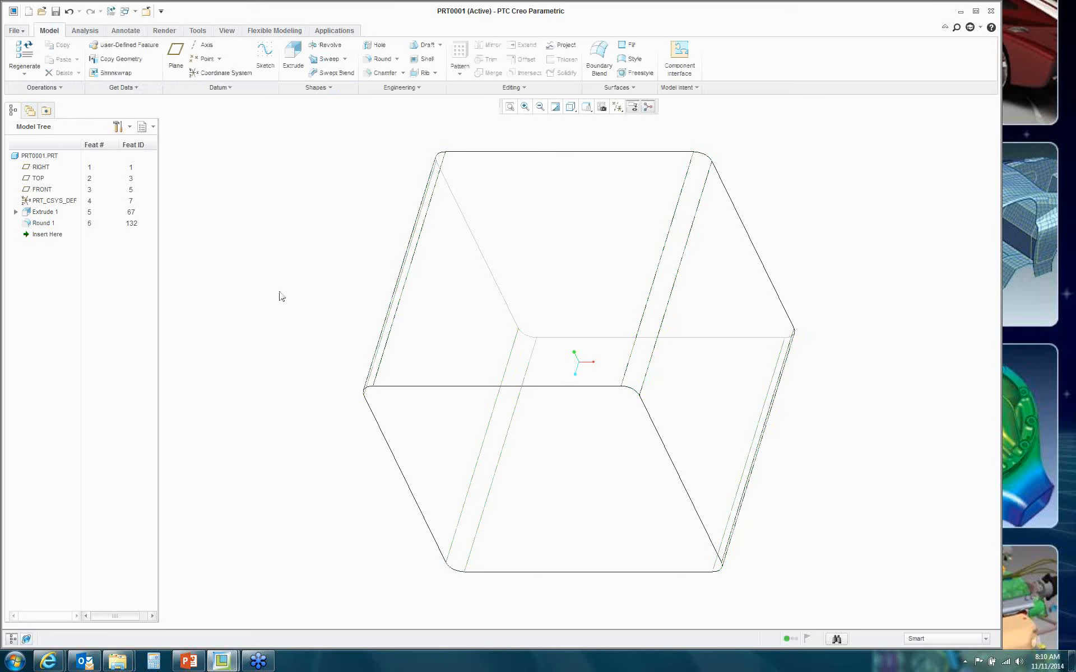
Step: Redefine the cube's extrude and delete the two square sides opposite the sketch origin from its internal sketch, accepting the loss of referenced entities
left_click(522, 217)
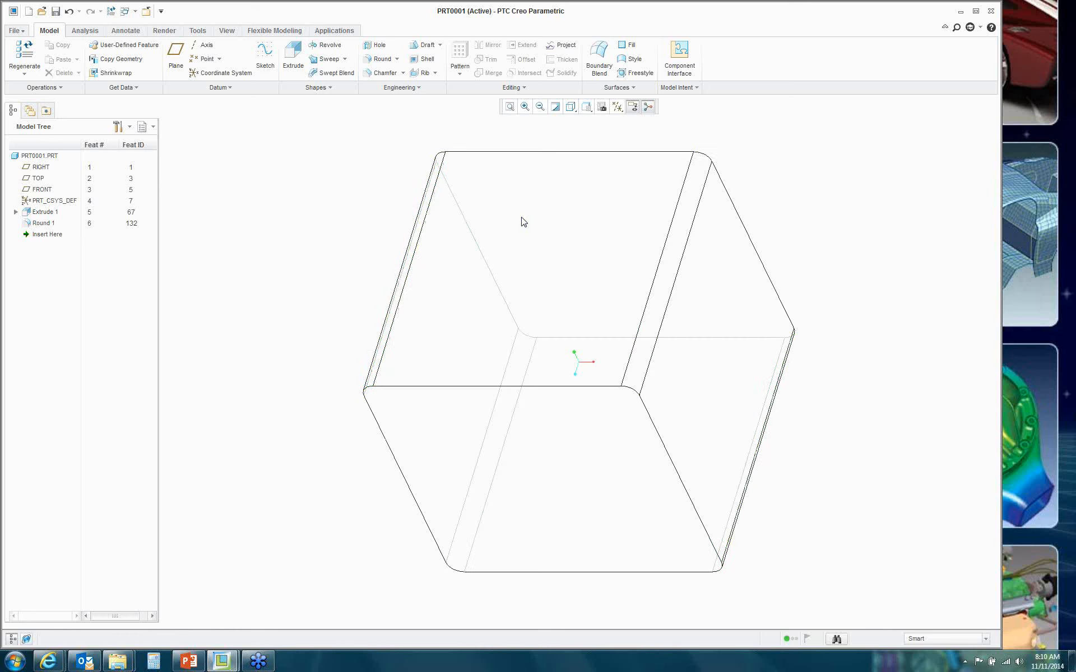
right_click(317, 192)
left_click(356, 211)
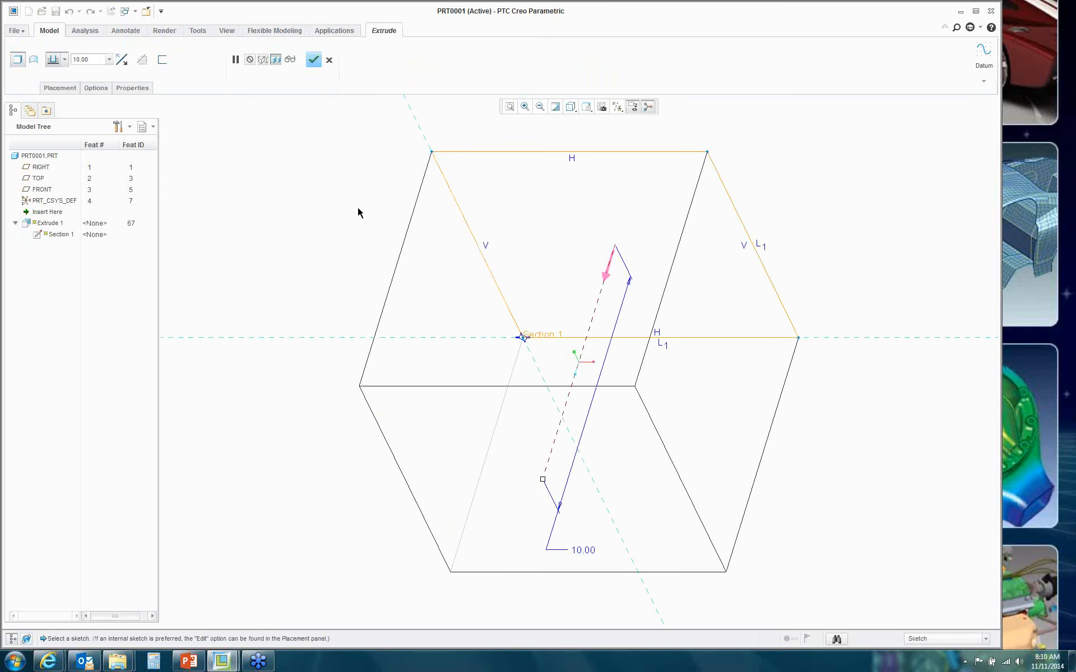
right_click(339, 200)
left_click(359, 202)
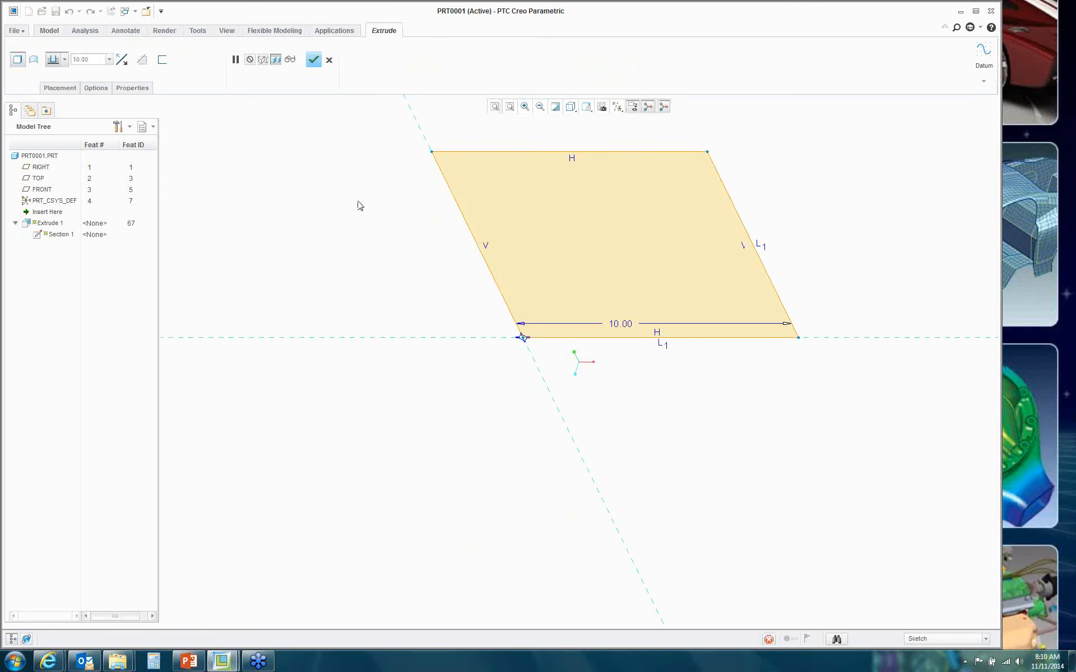
left_click(523, 151)
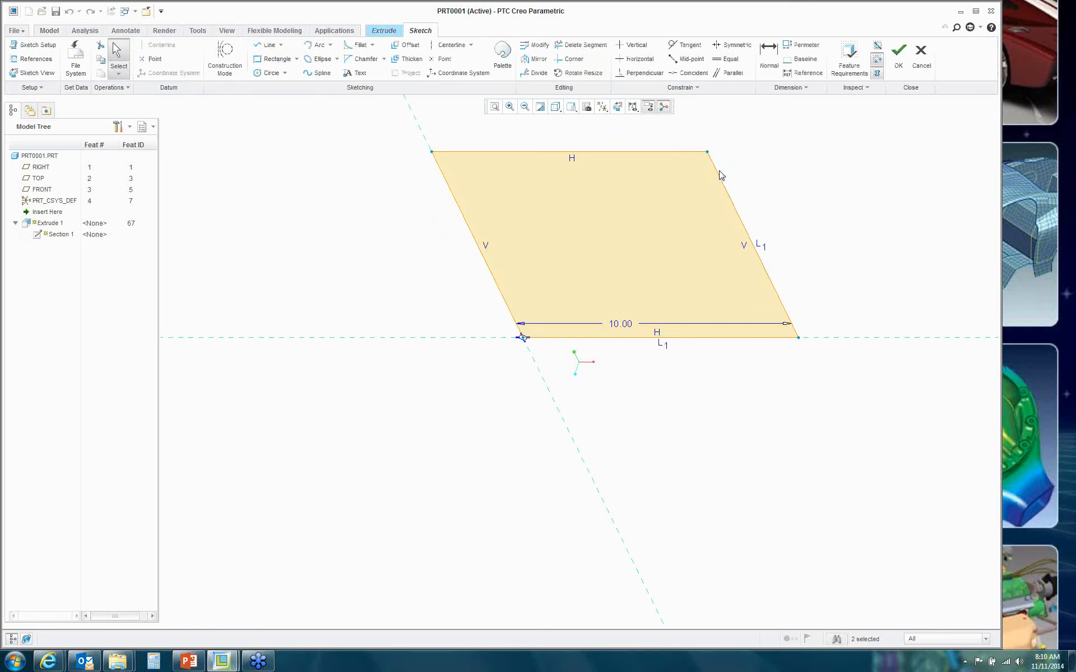
key("Delete")
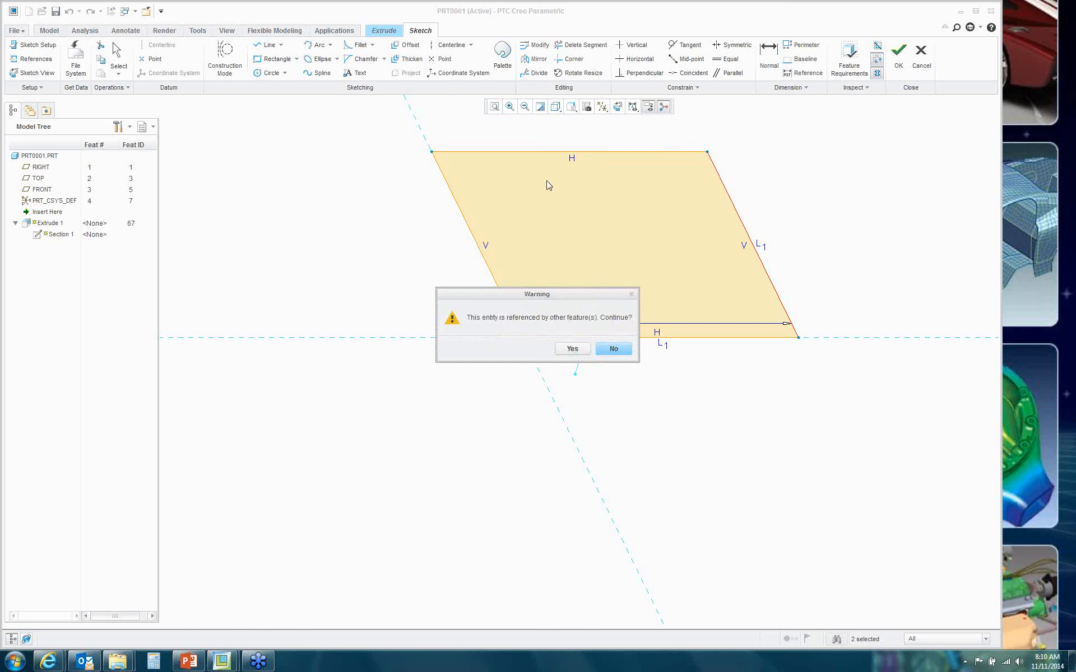
left_click(572, 349)
left_click(572, 350)
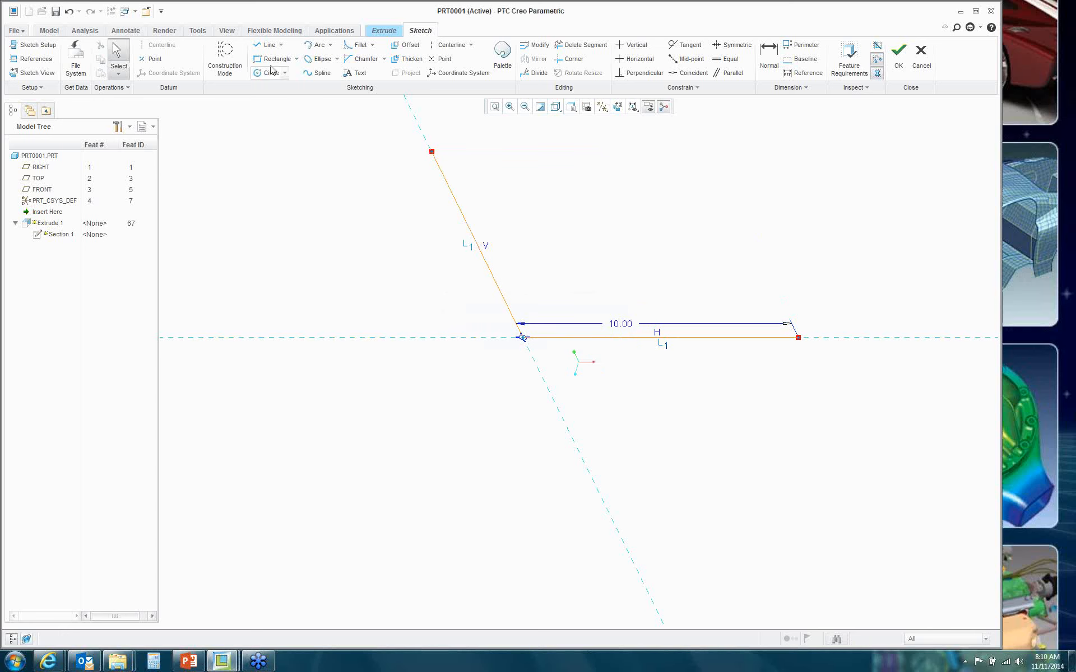
Step: Close the section into a triangle with a diagonal line between the open endpoints, then finish the sketch and accept the redefined extrude
left_click(268, 45)
left_click(432, 151)
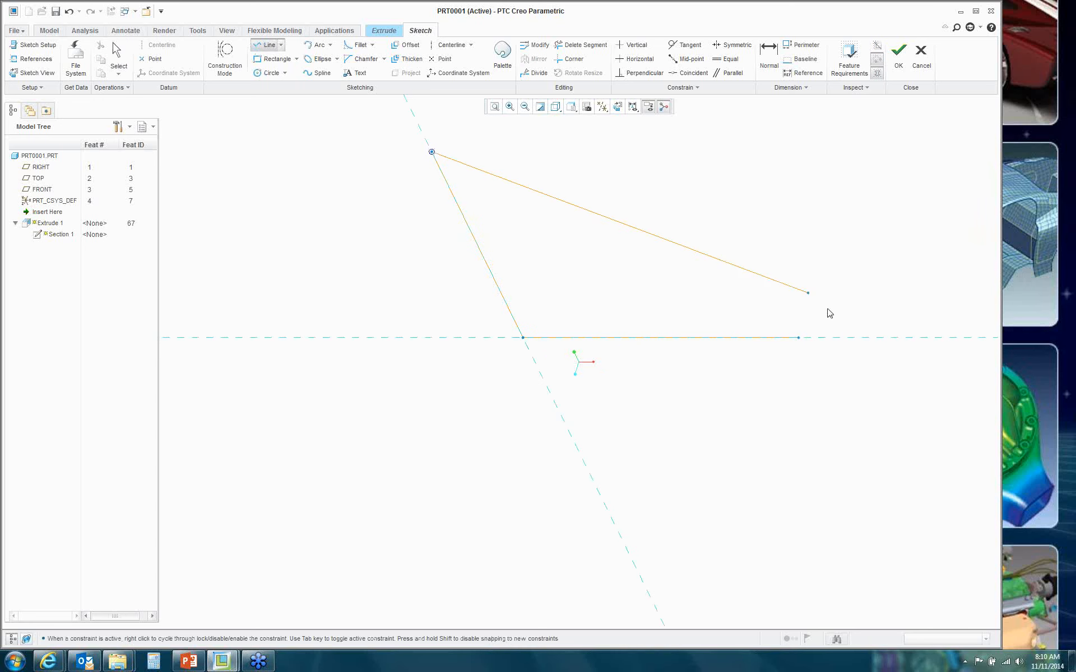
left_click(798, 337)
middle_click(833, 250)
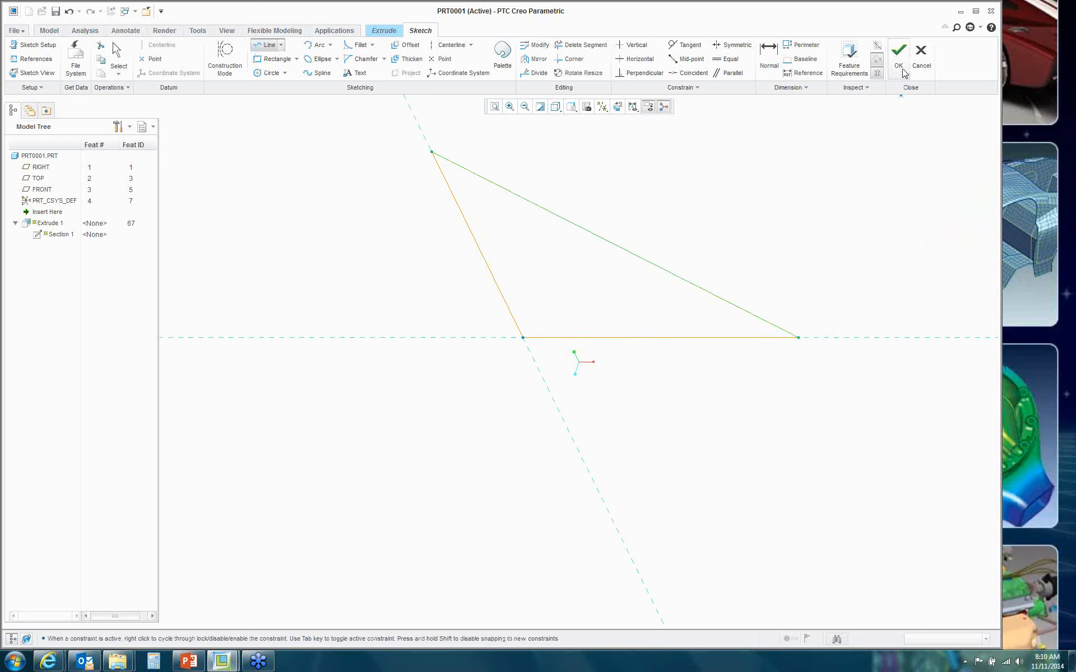
left_click(901, 68)
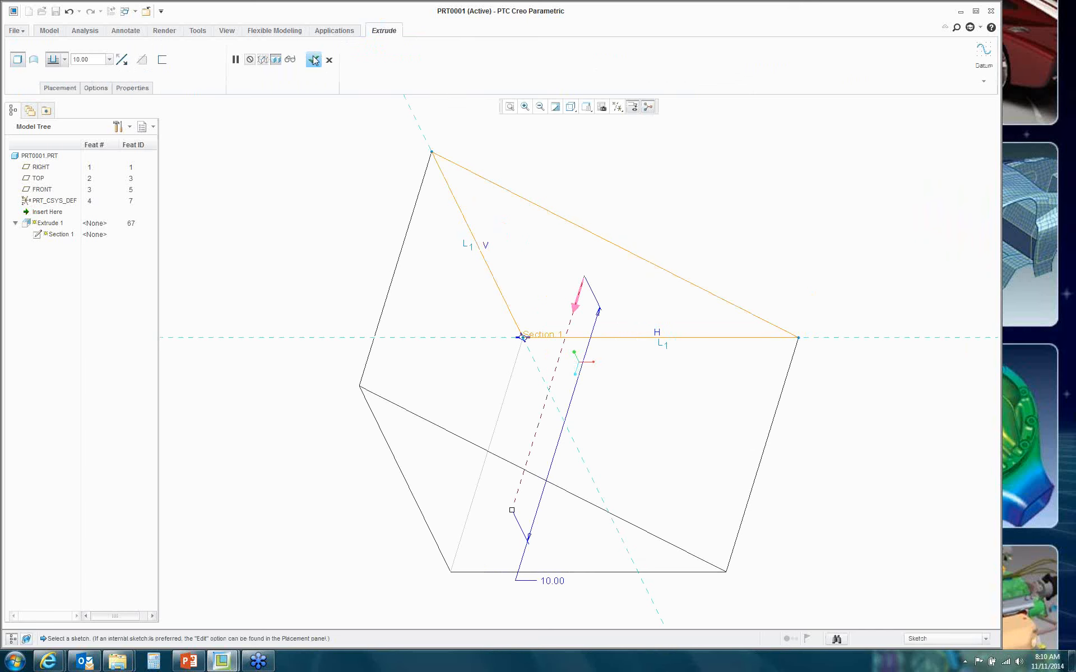
left_click(314, 61)
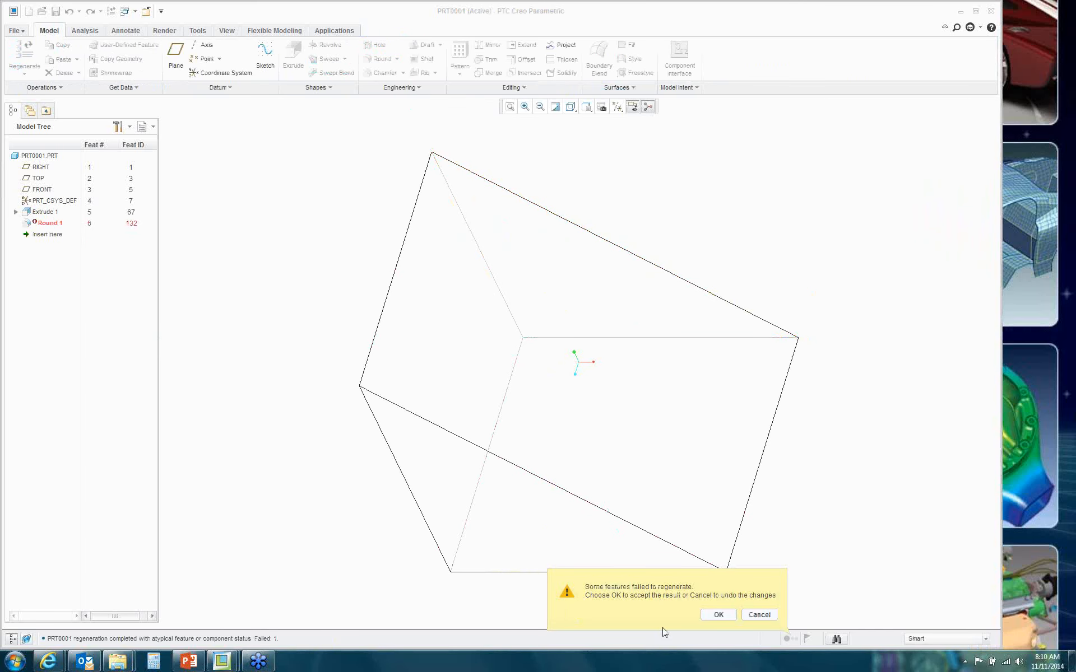
left_click(718, 614)
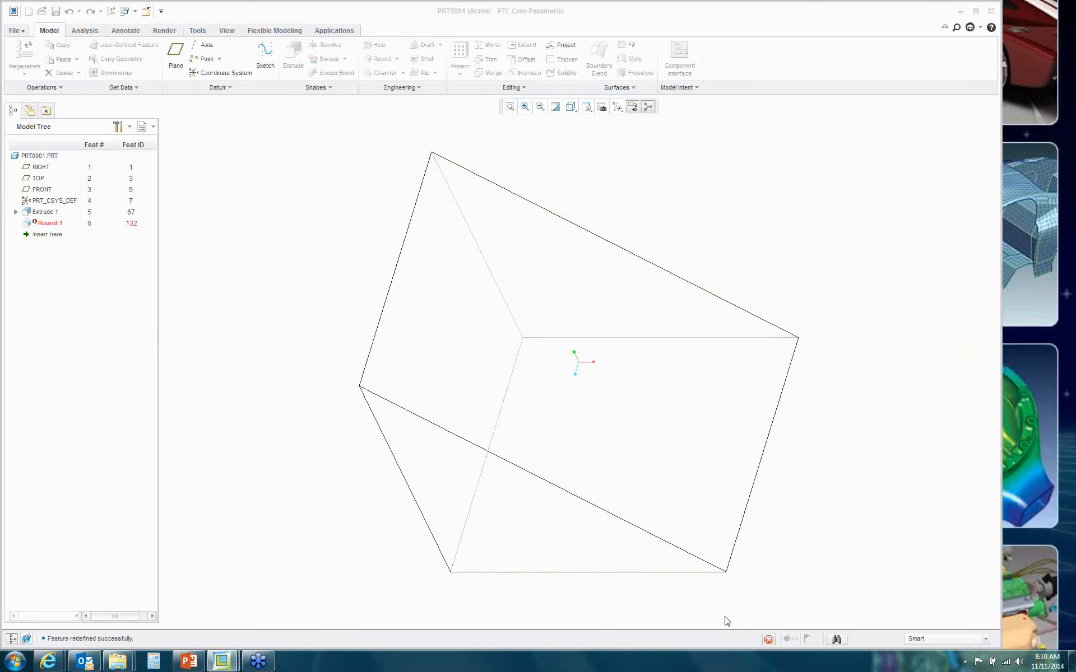
Step: Examine the edge references of the failed Round 1 feature, then cancel its redefinition and dismiss the failure notice
right_click(50, 224)
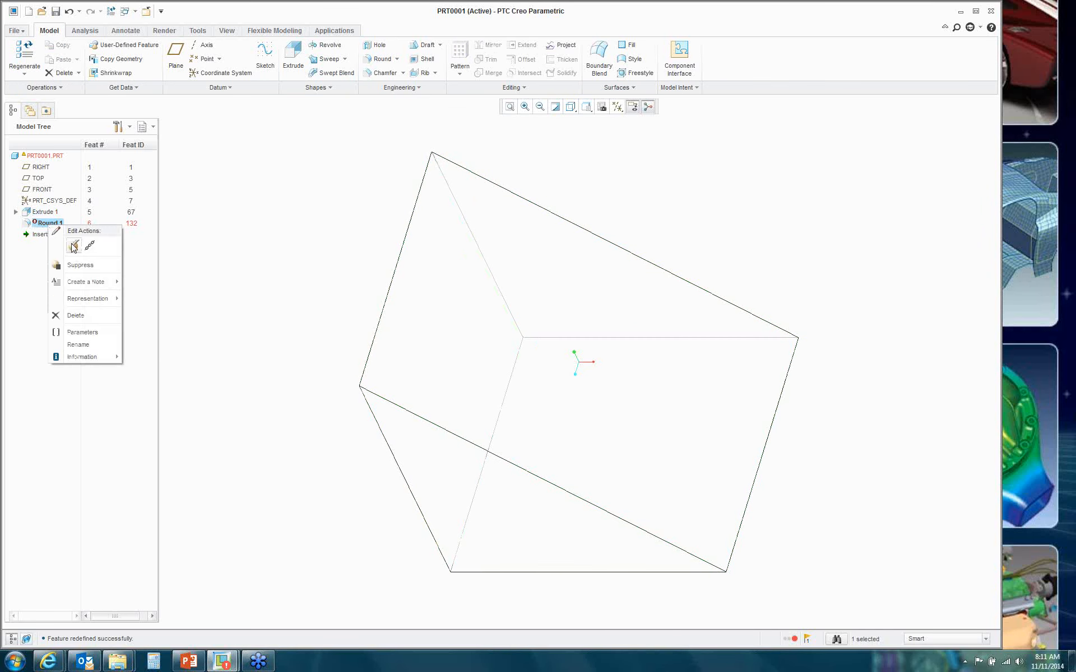
left_click(73, 247)
left_click(48, 90)
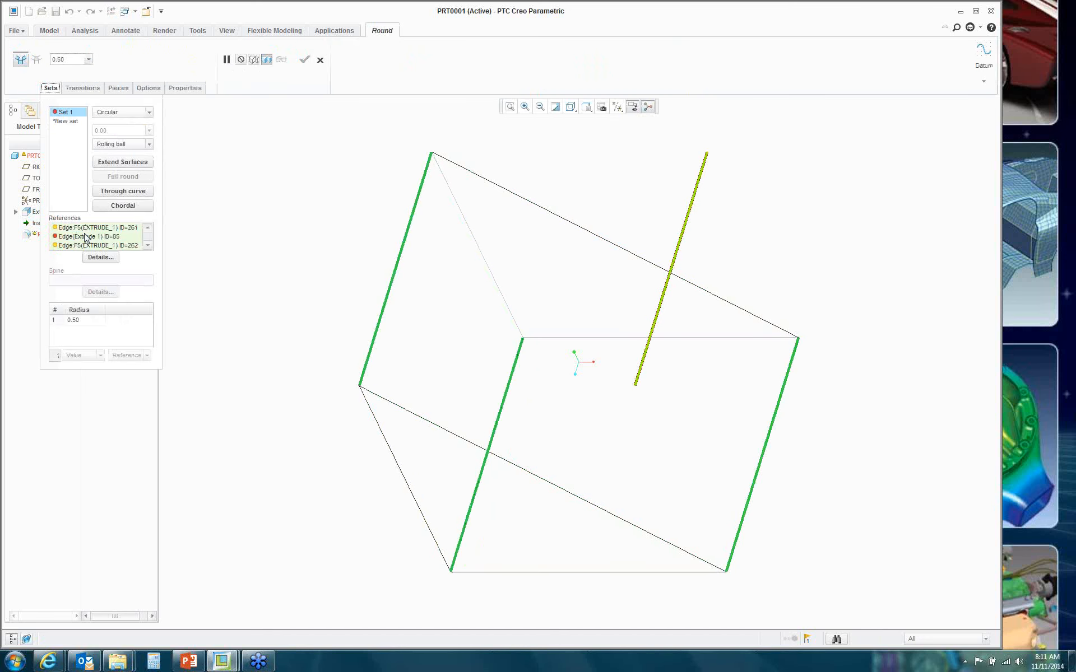
left_click(148, 246)
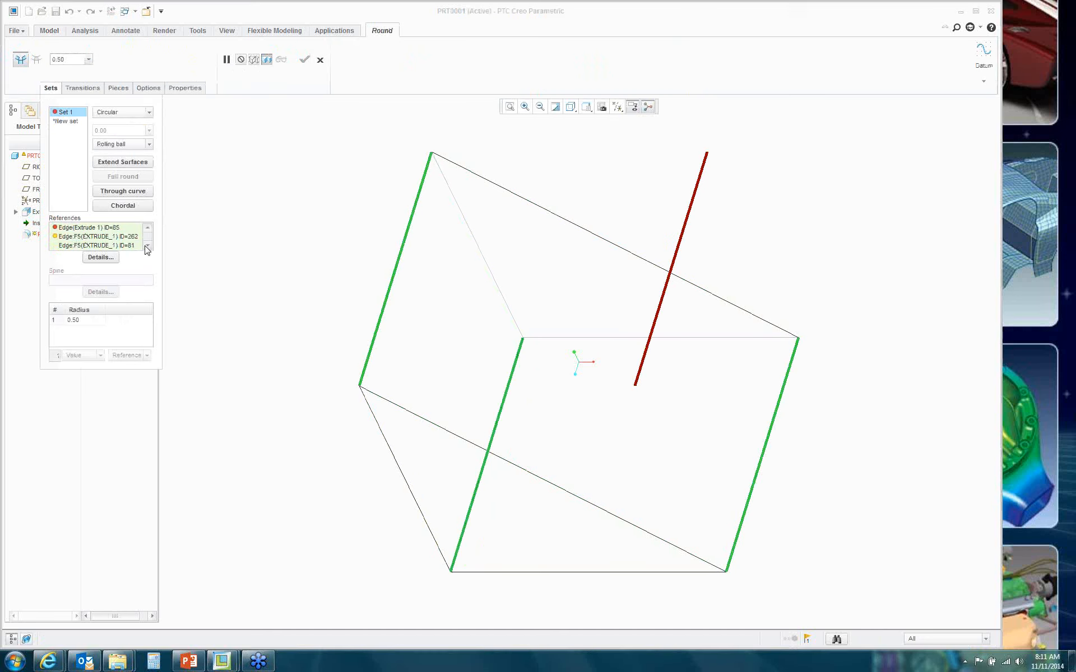
left_click(149, 229)
left_click(320, 60)
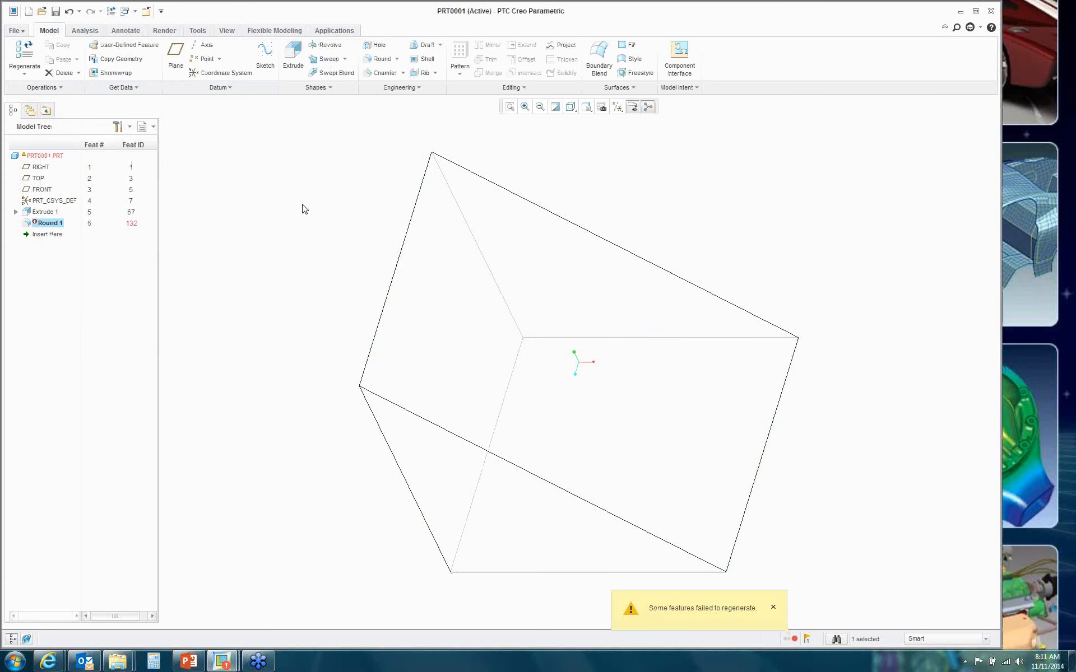
left_click(773, 608)
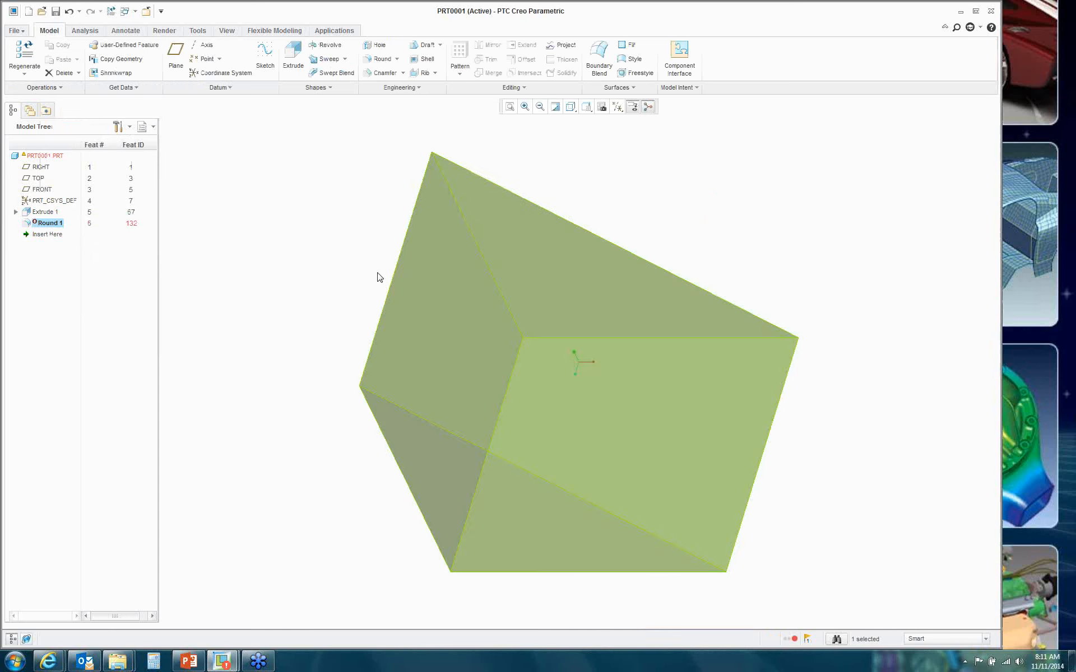
Step: Undo the triangular extrude redefinition and the four-edge round
left_click(68, 12)
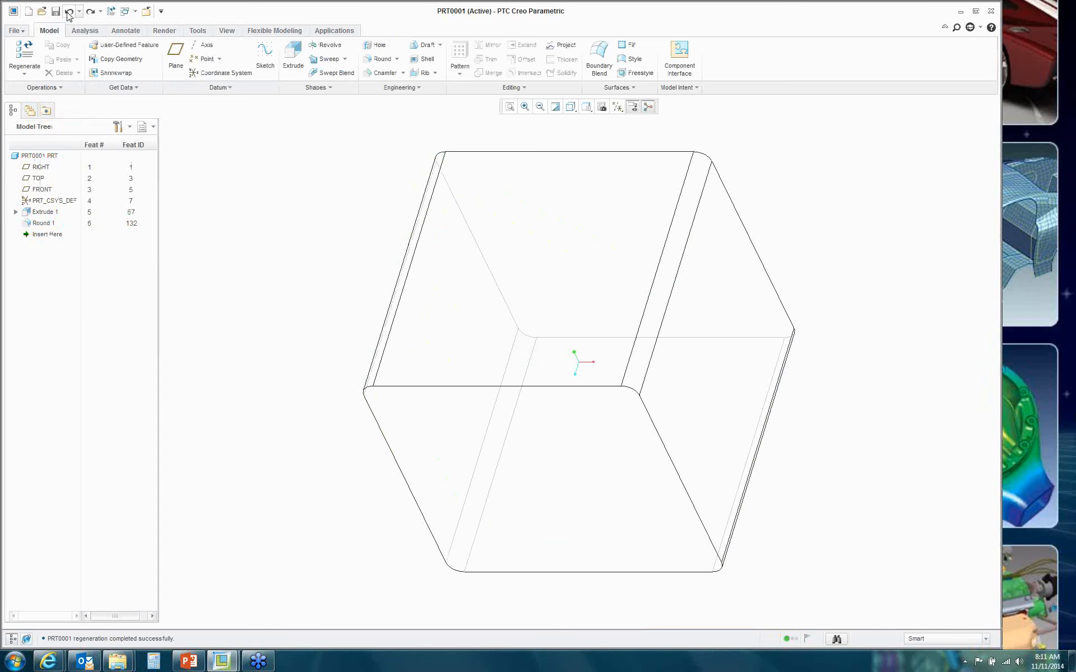
left_click(68, 12)
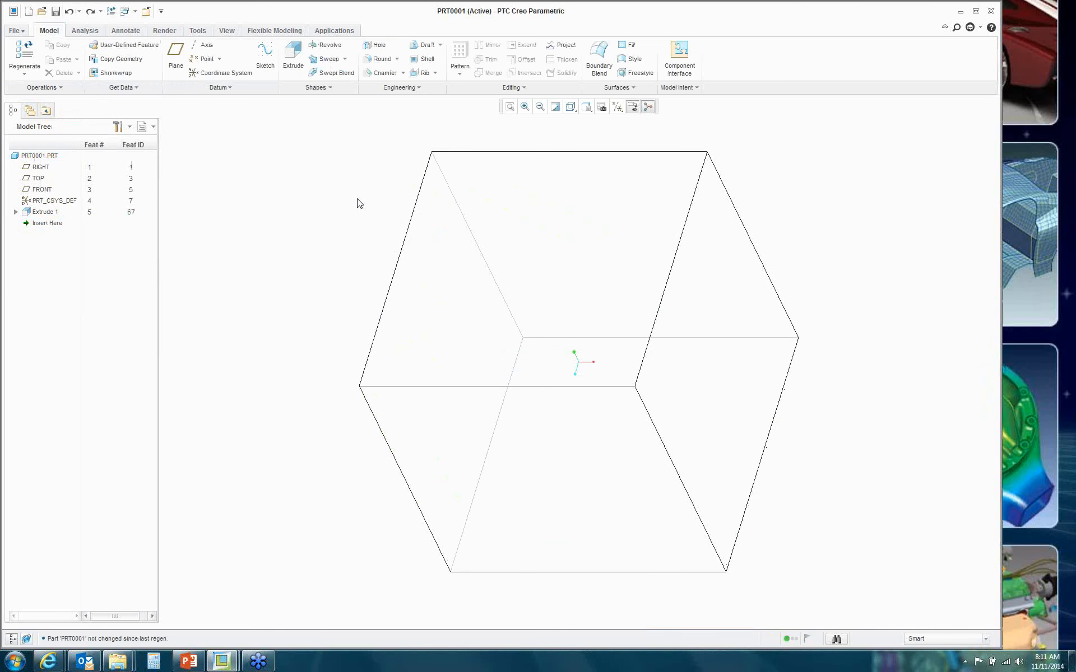
left_click(402, 250)
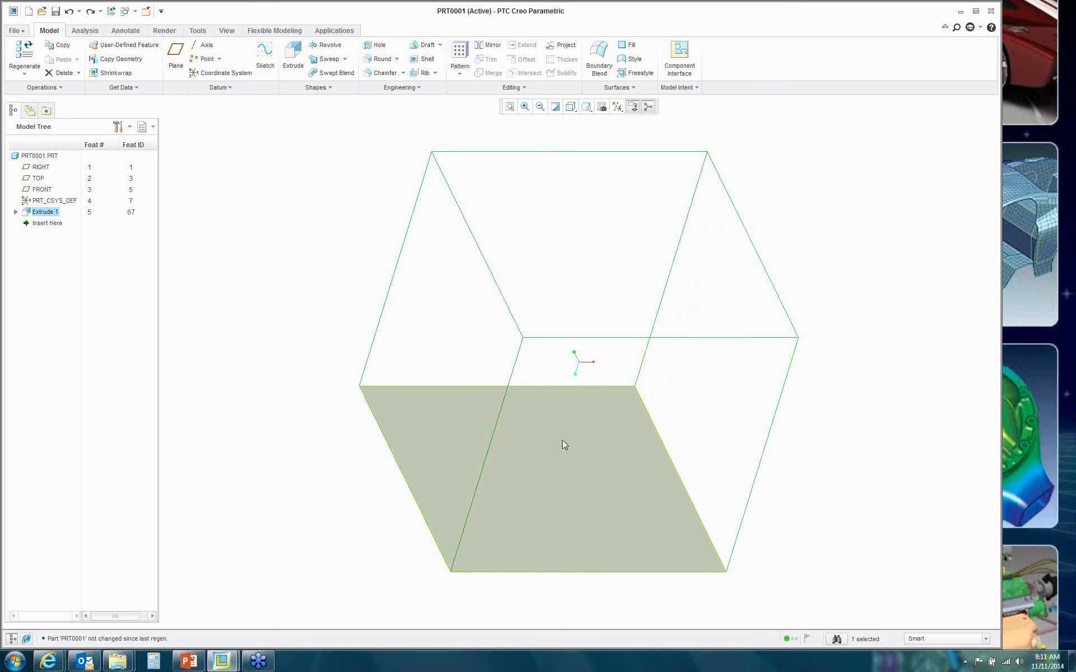
left_click(564, 445)
left_click(252, 339)
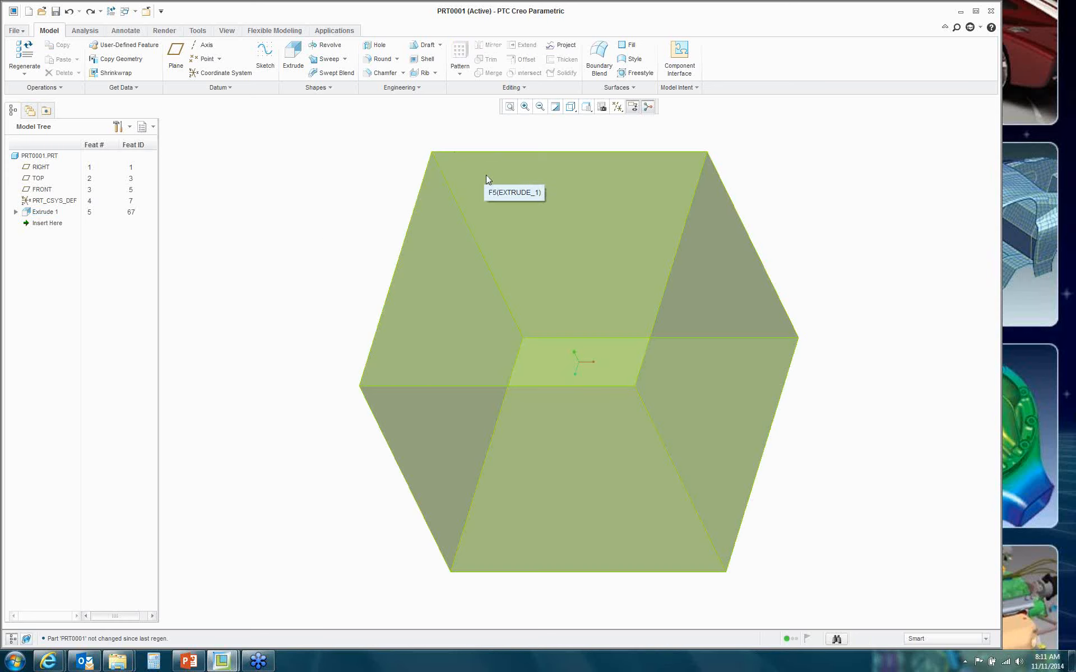
Step: Open the internal sketch of Extrude 1 again and remove the two square sides that do not touch the sketch origin
left_click(418, 167)
right_click(306, 166)
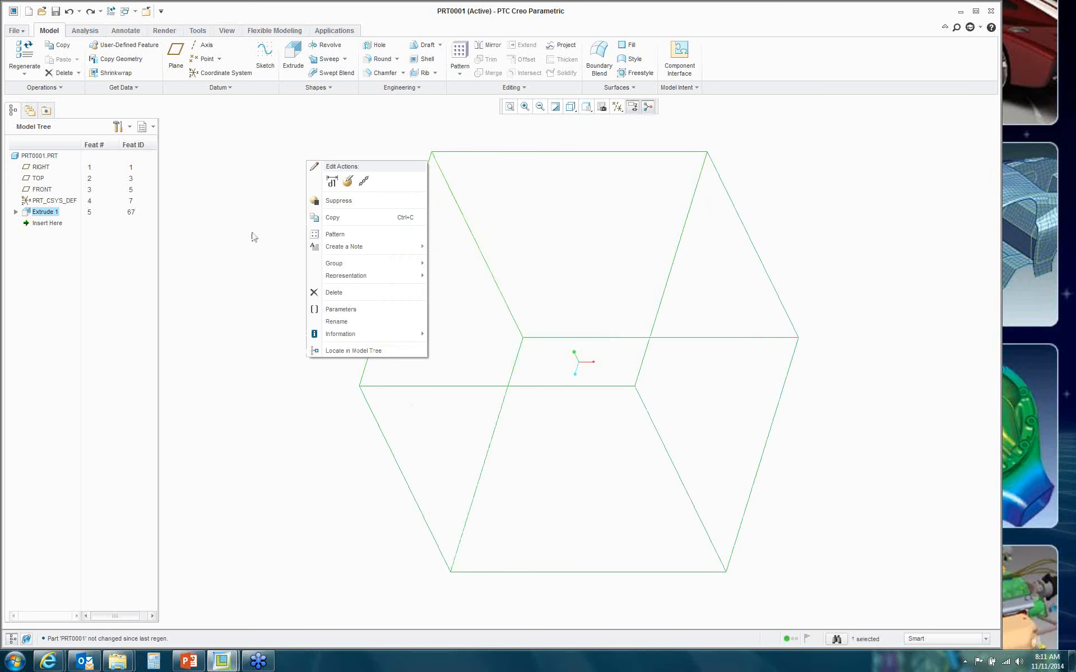
left_click(346, 181)
right_click(327, 179)
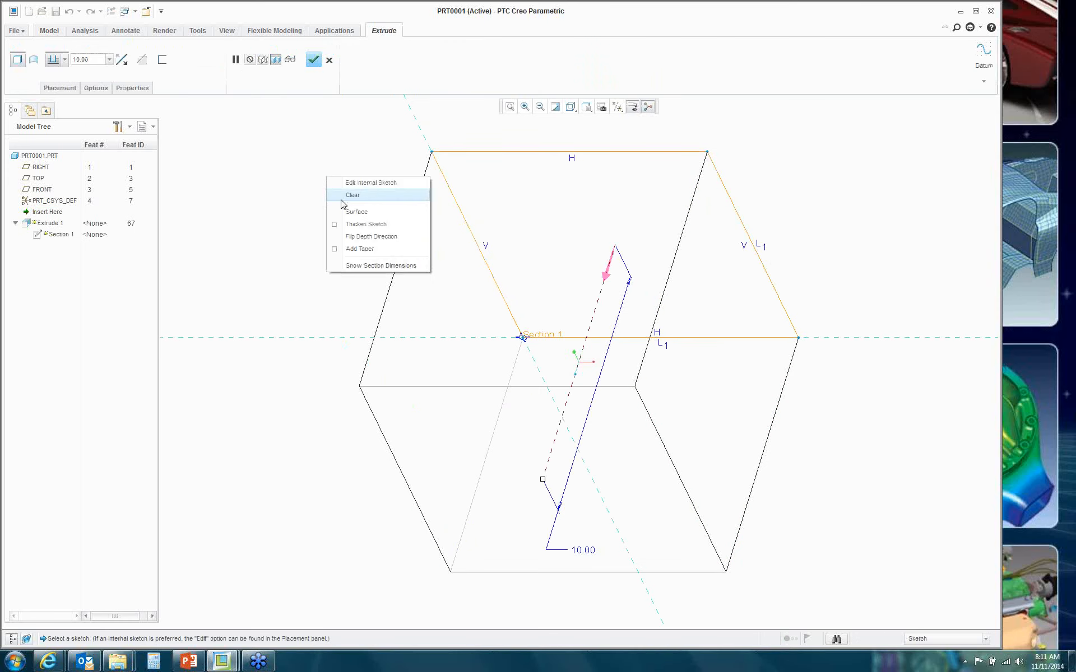
left_click(370, 186)
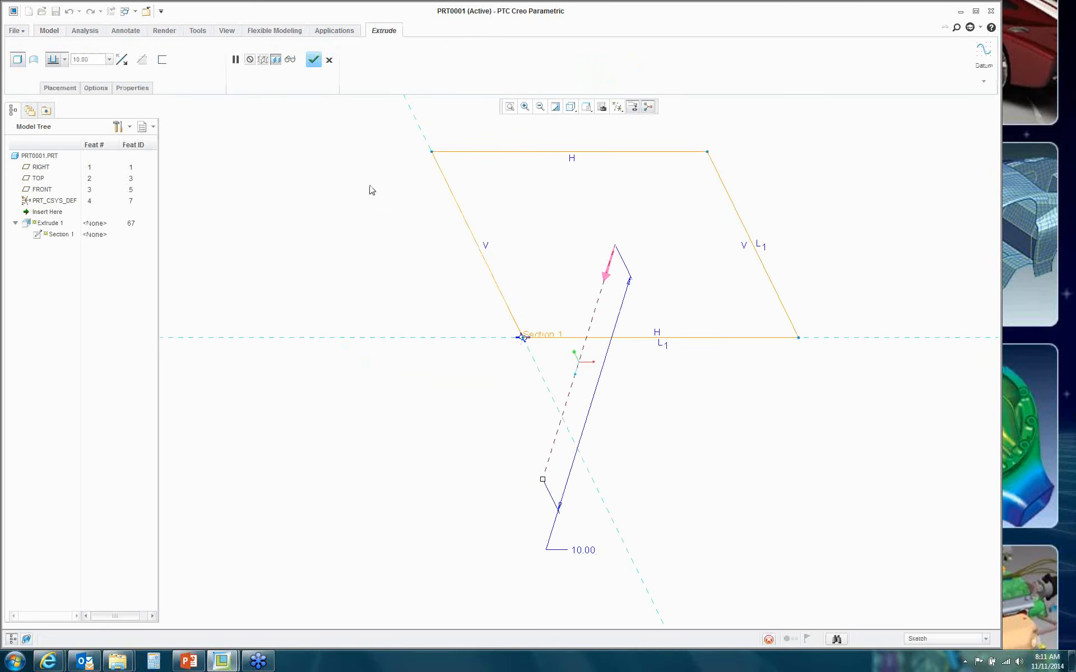
left_click(527, 153)
left_click(722, 177, "ctrl")
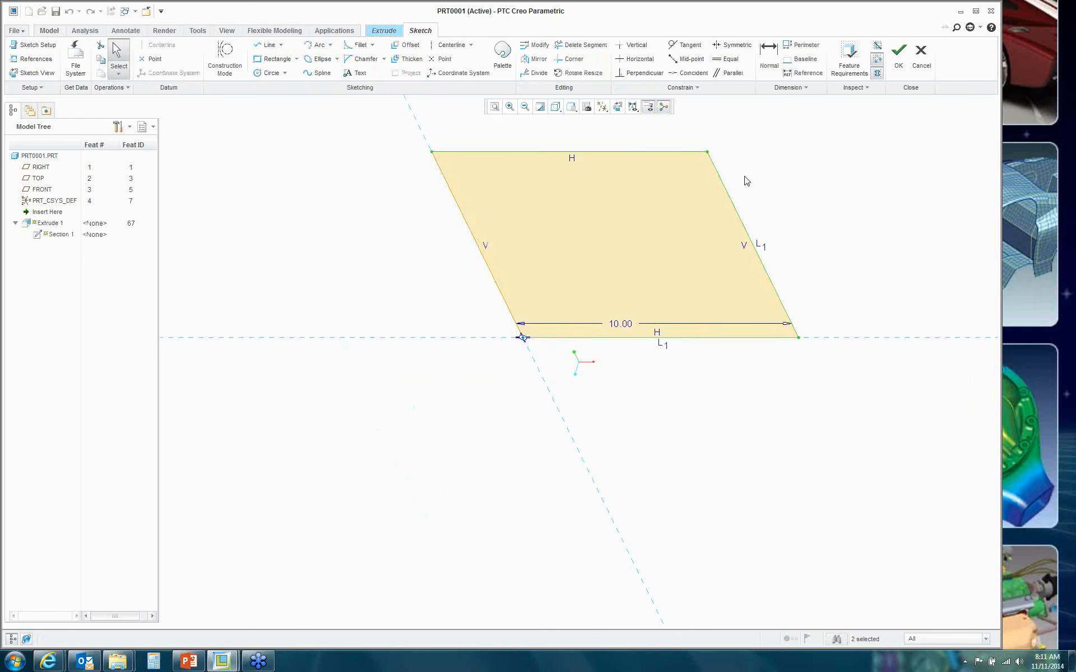
key("Delete")
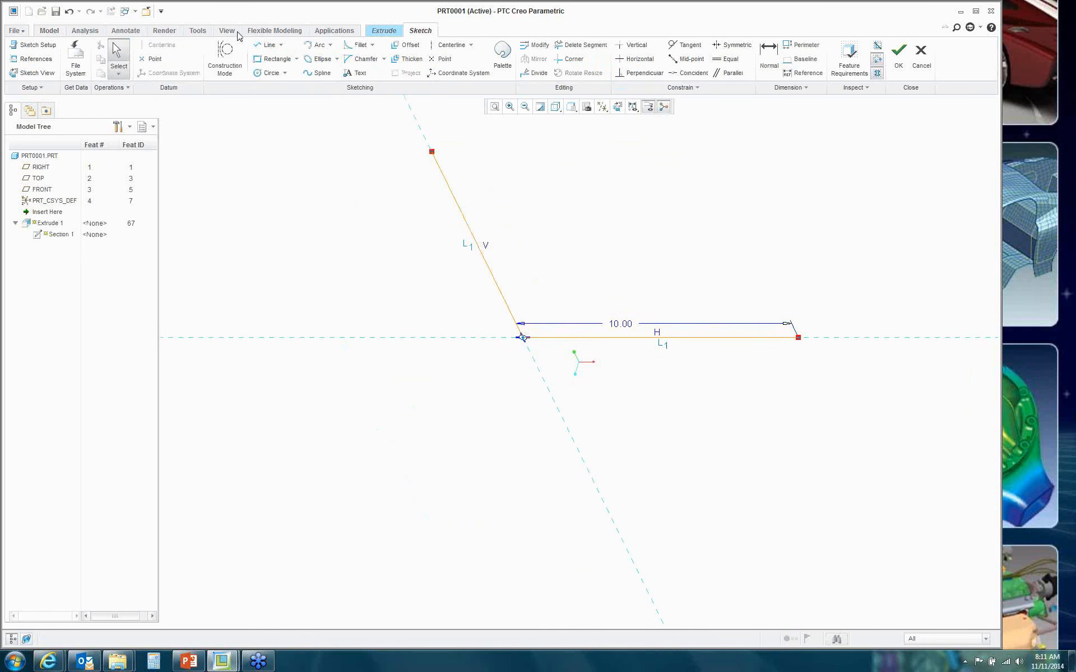
Step: Try redefining Extrude 1 with a diagonal line that closes its section into a triangle, and undo the redefinition
left_click(263, 45)
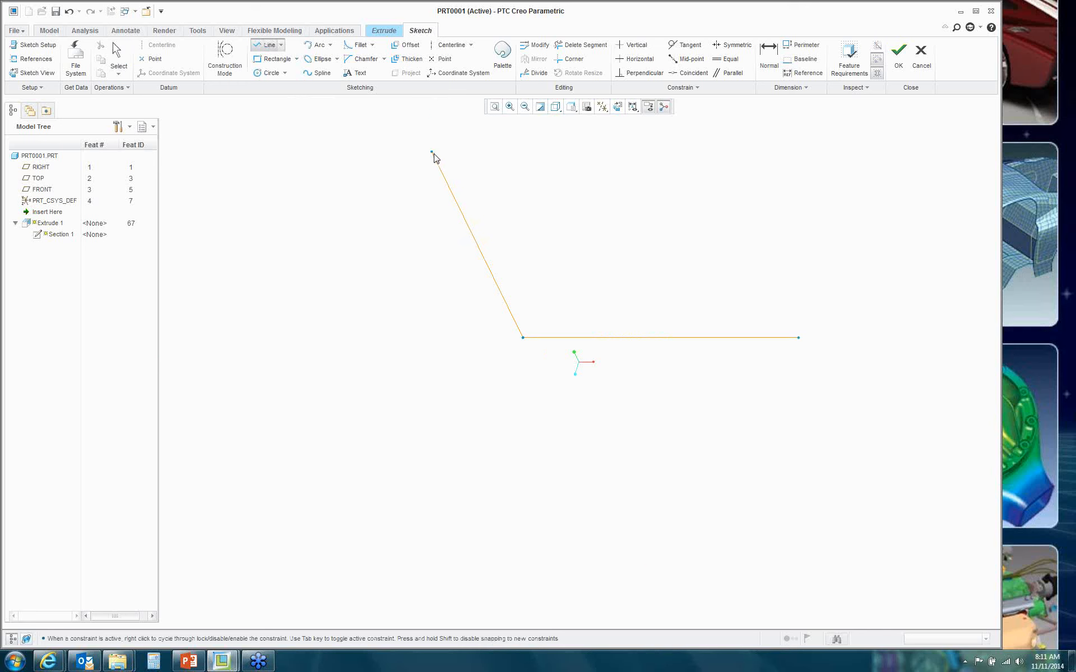
left_click(432, 152)
left_click(798, 337)
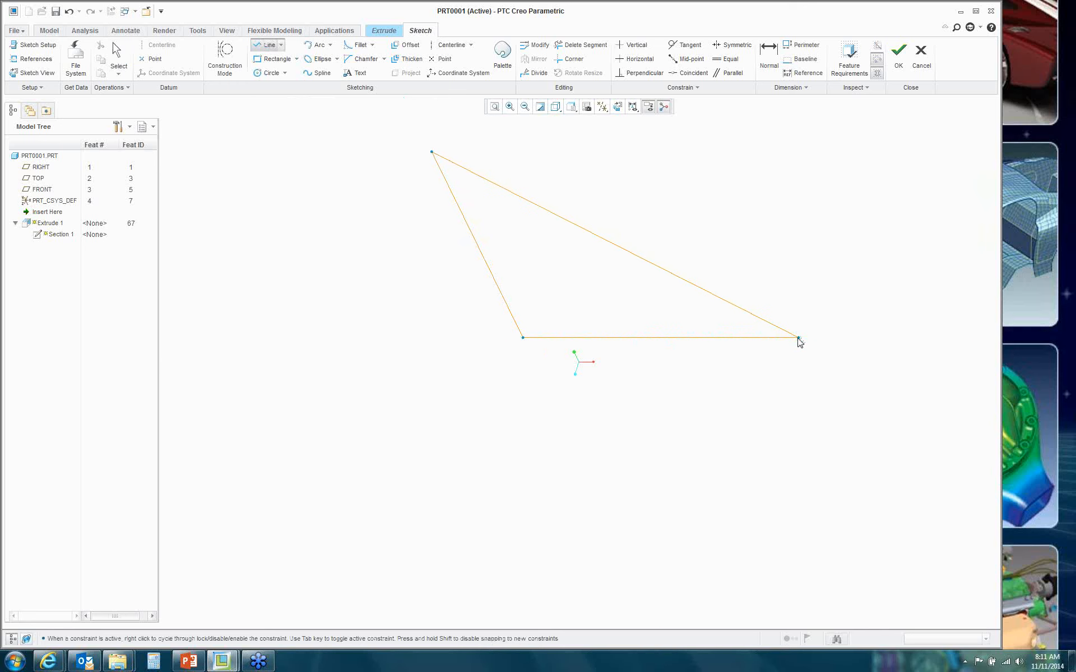
left_click(899, 56)
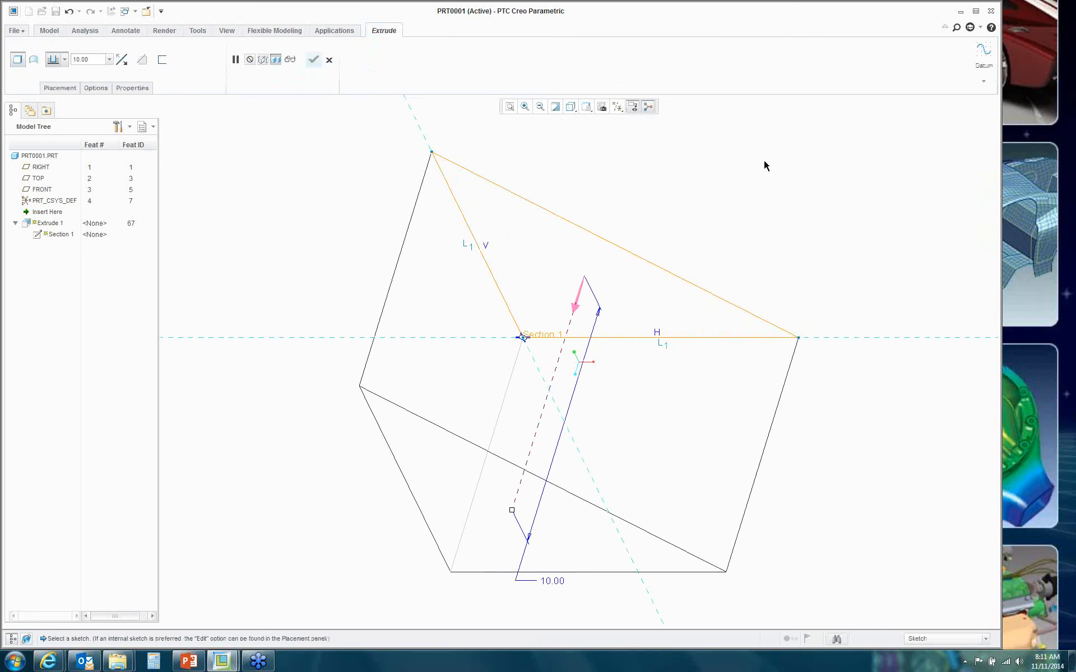
middle_click(328, 144)
left_click(401, 254)
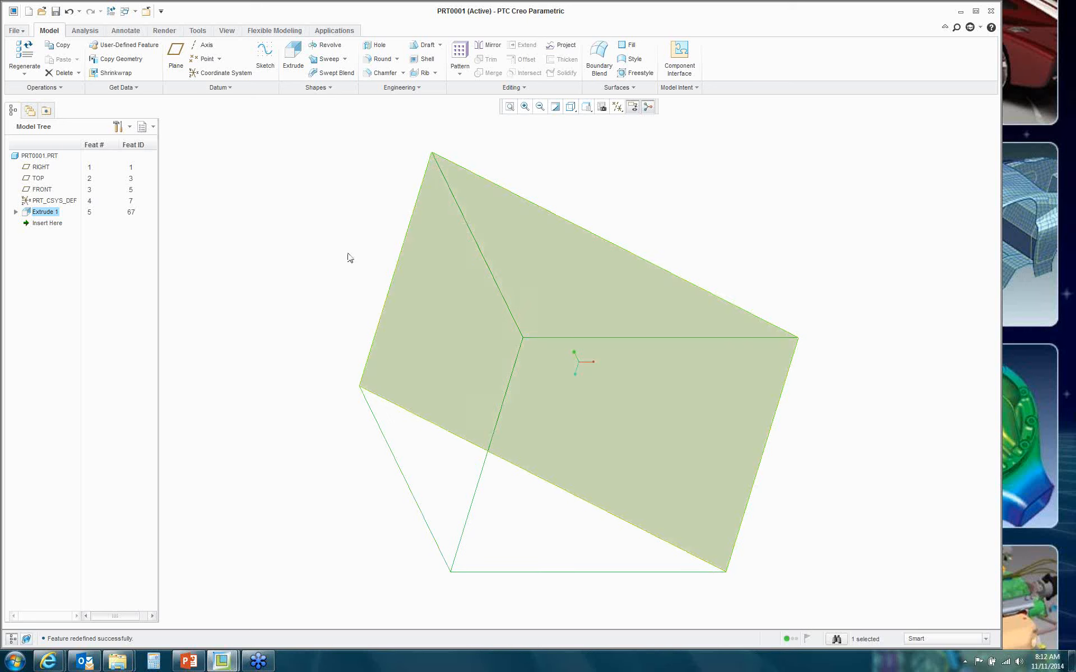
left_click(69, 11)
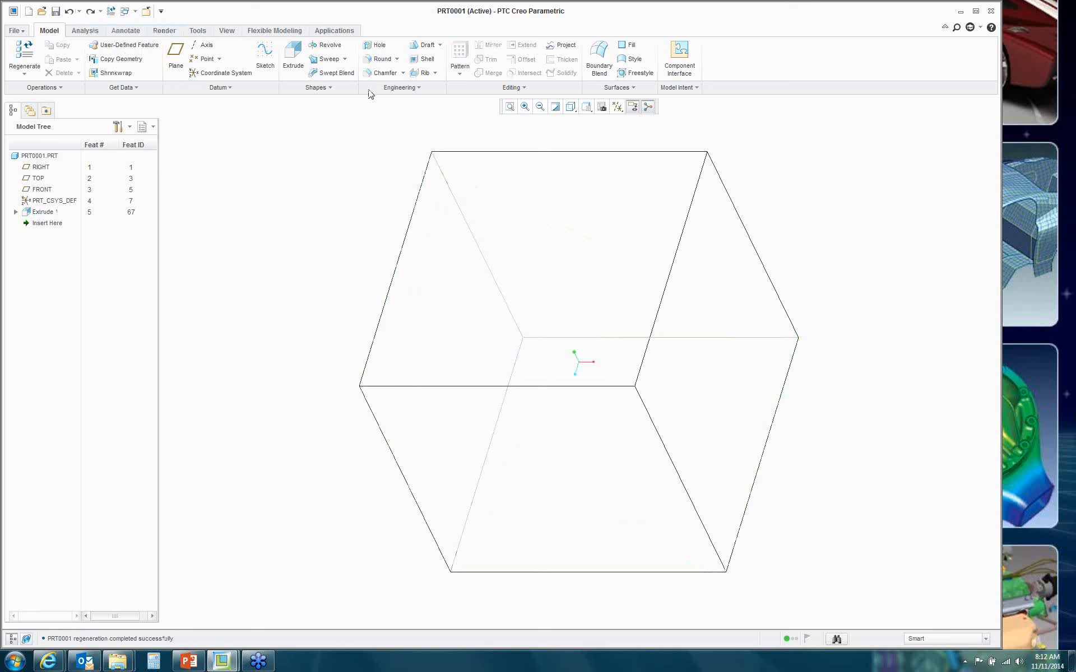
Step: Begin a new round on the cube with a radius of 1
left_click(380, 61)
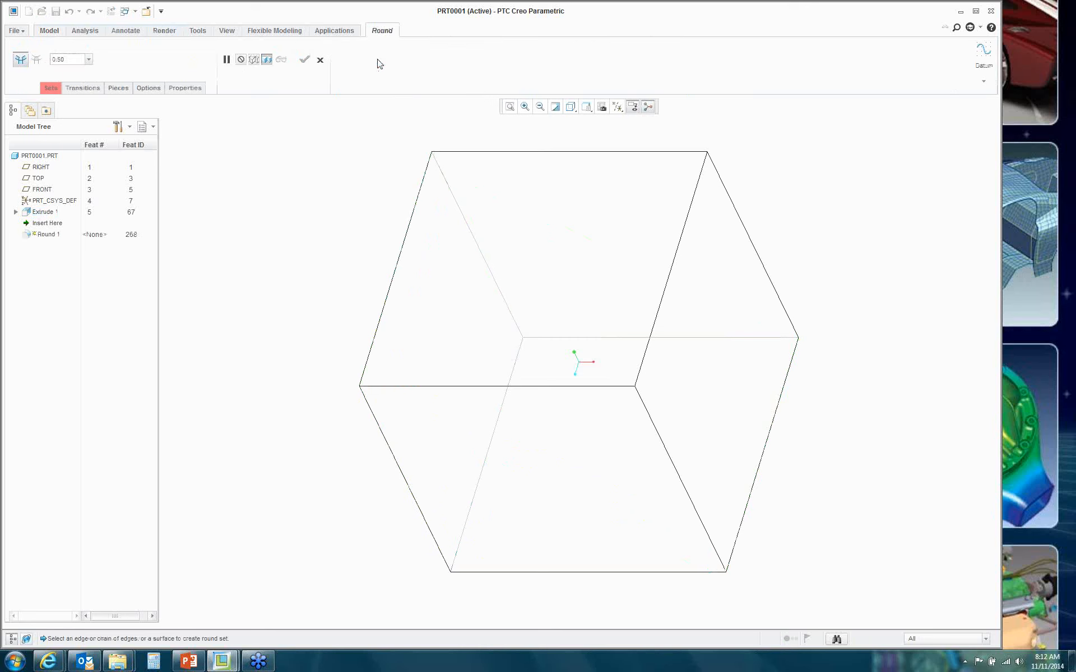
double_click(75, 60)
type("1")
key("Return")
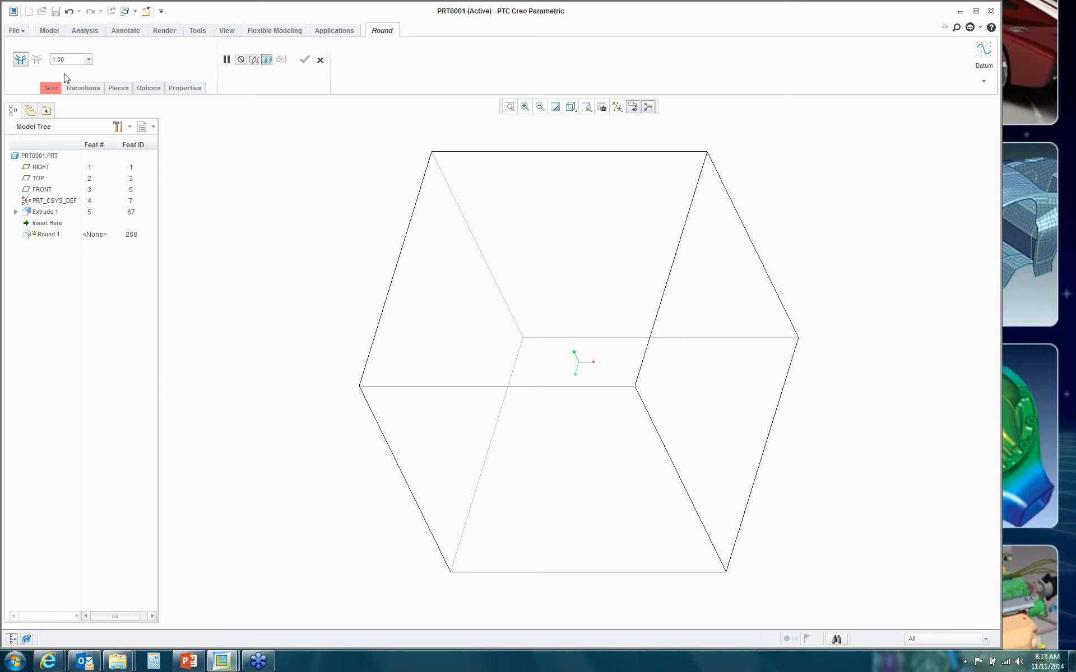
double_click(53, 59)
key("Return")
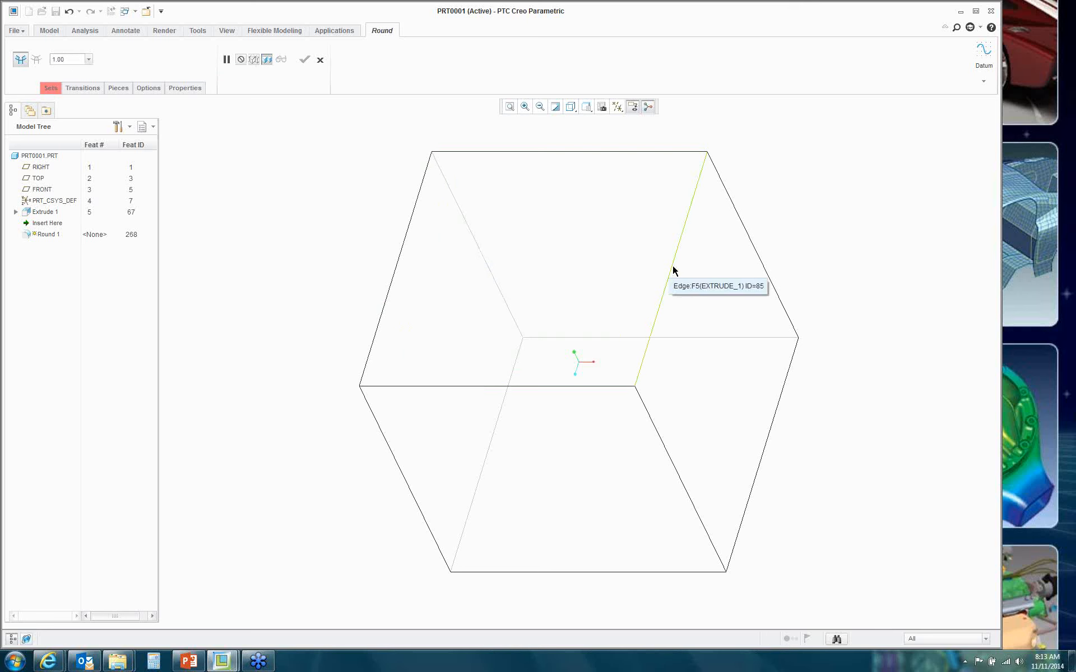
Step: Compare the candidate references at a depth edge of the cube, pick the intent edge of Extrude 1, and accept the round
right_click(673, 267)
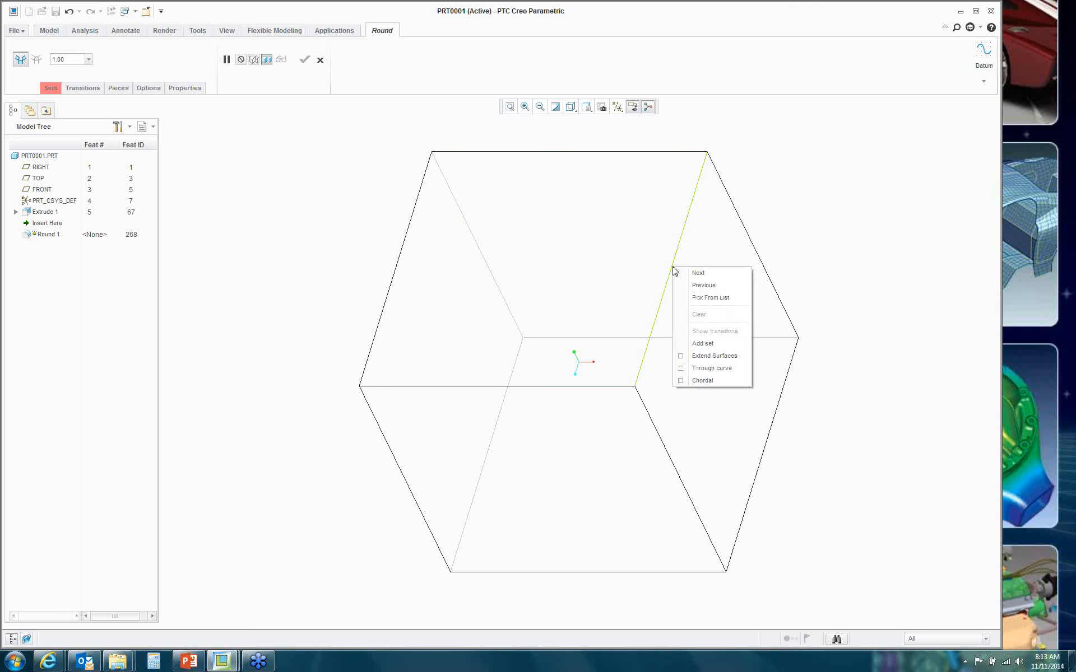
left_click(710, 299)
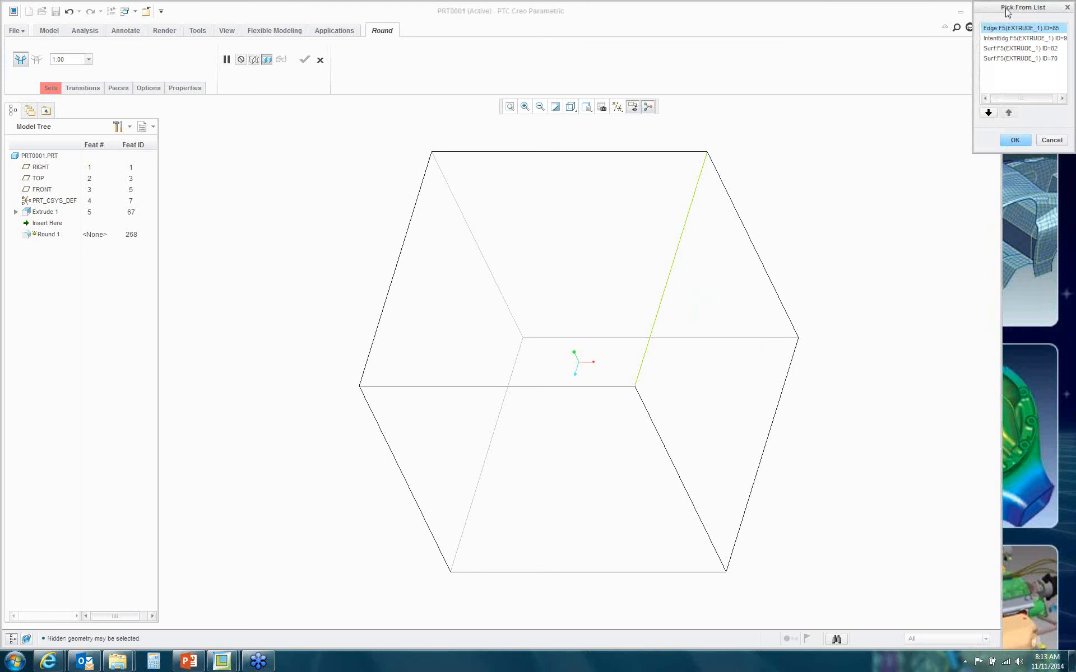
left_click_drag(1007, 12, 838, 128)
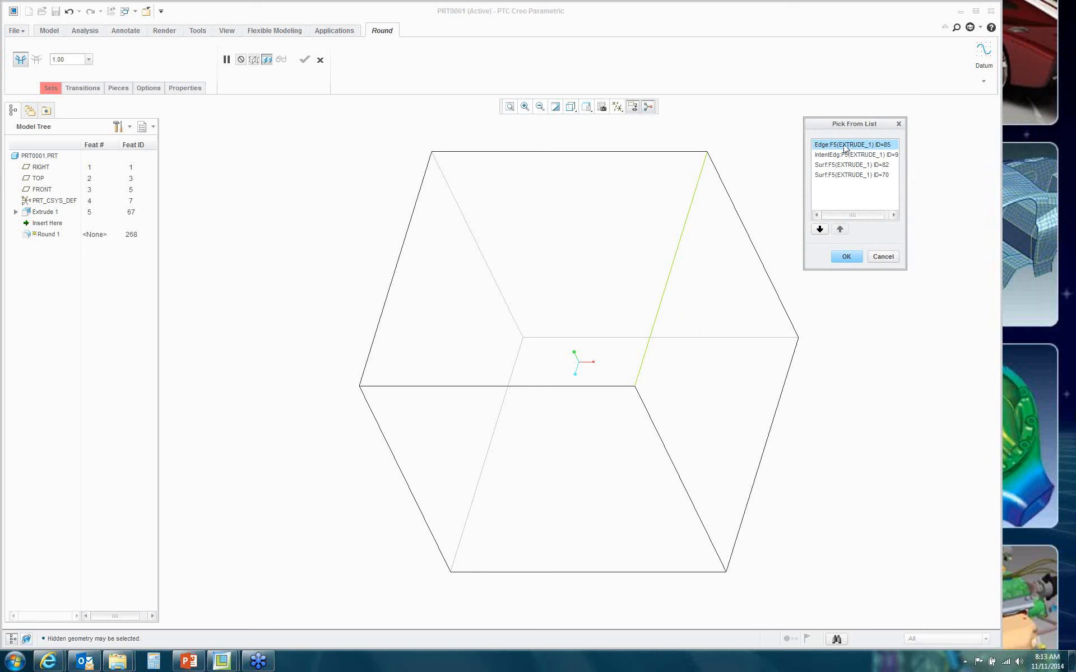
left_click(845, 164)
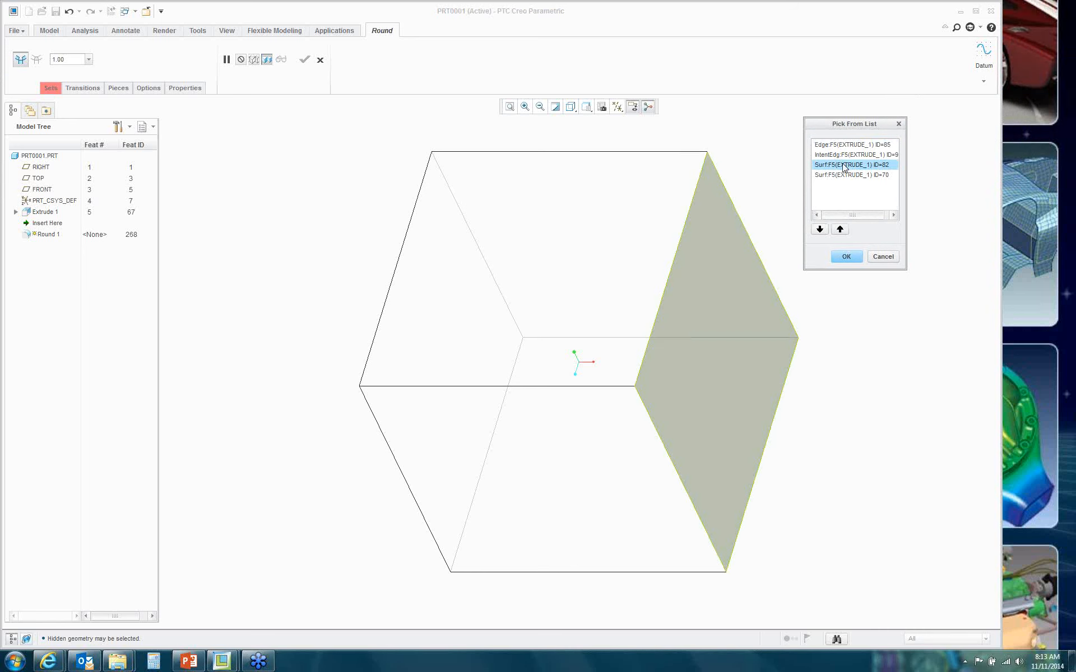
left_click(845, 175)
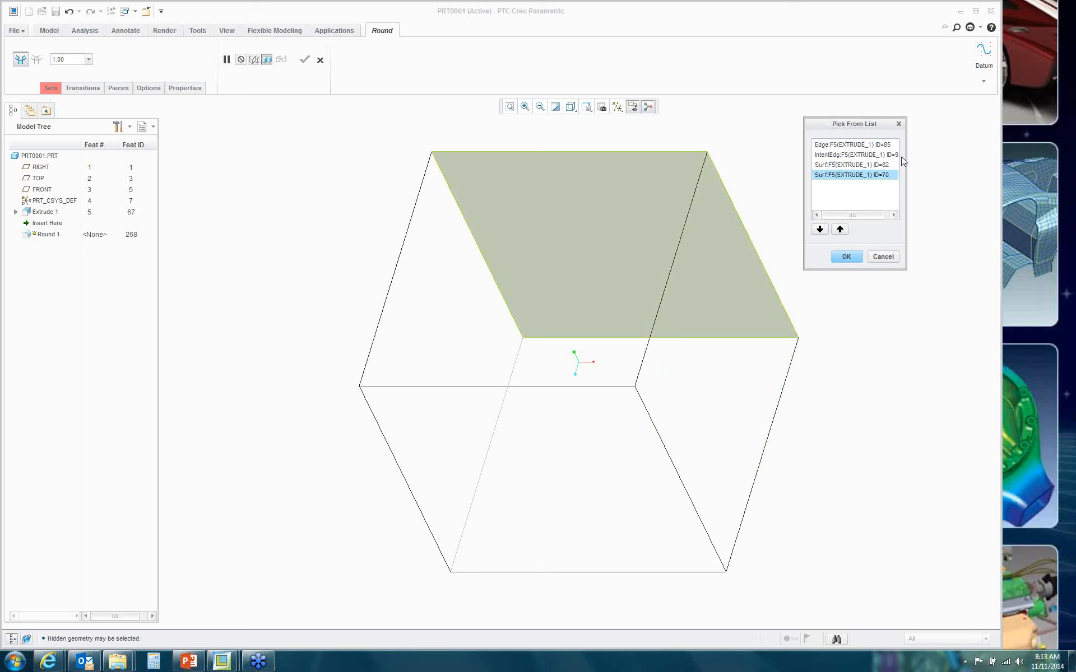
left_click_drag(903, 160, 954, 159)
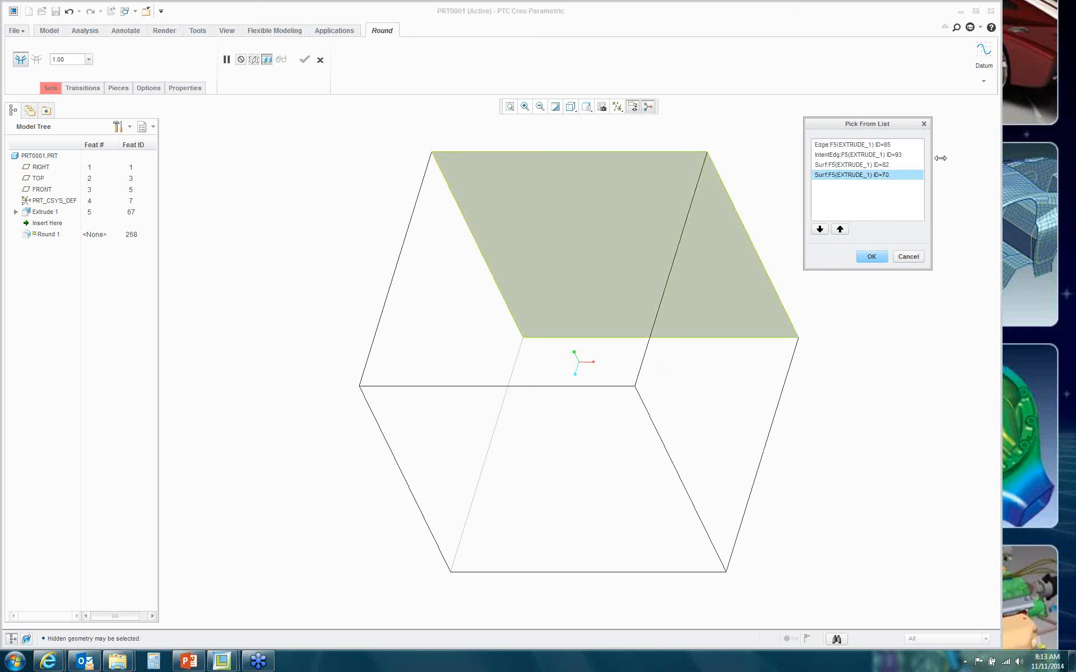
left_click(846, 155)
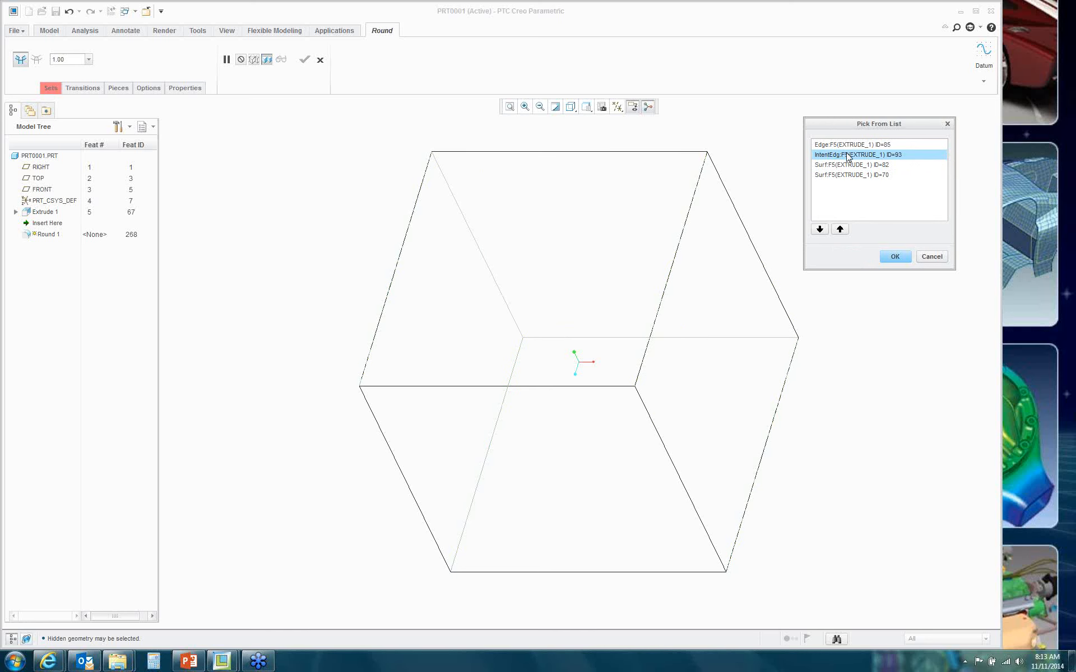
left_click(896, 257)
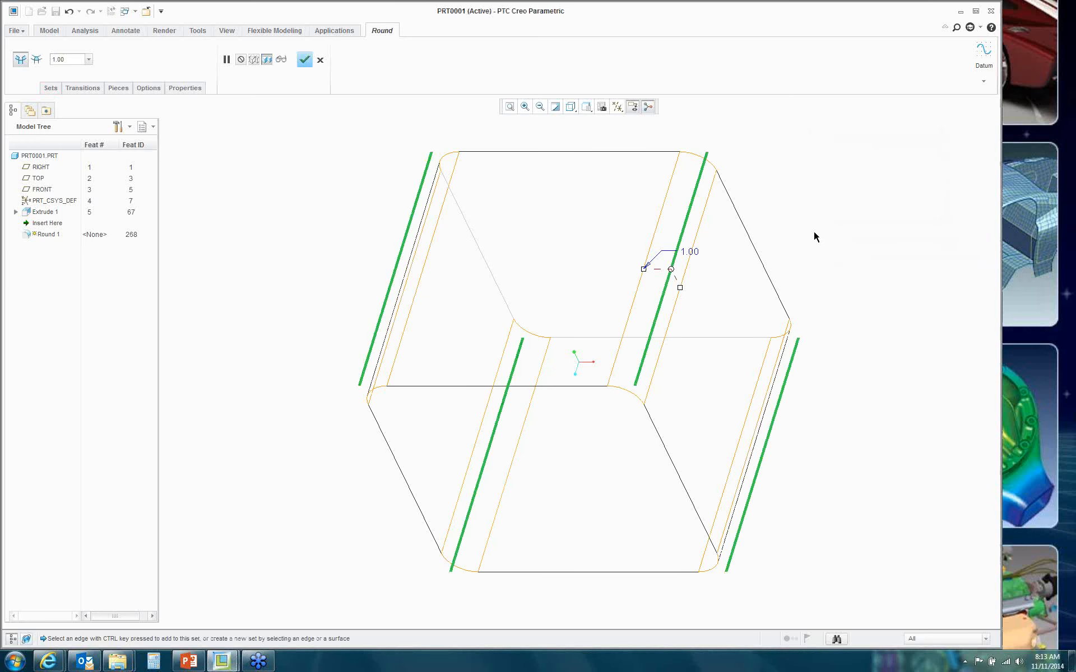
left_click(304, 60)
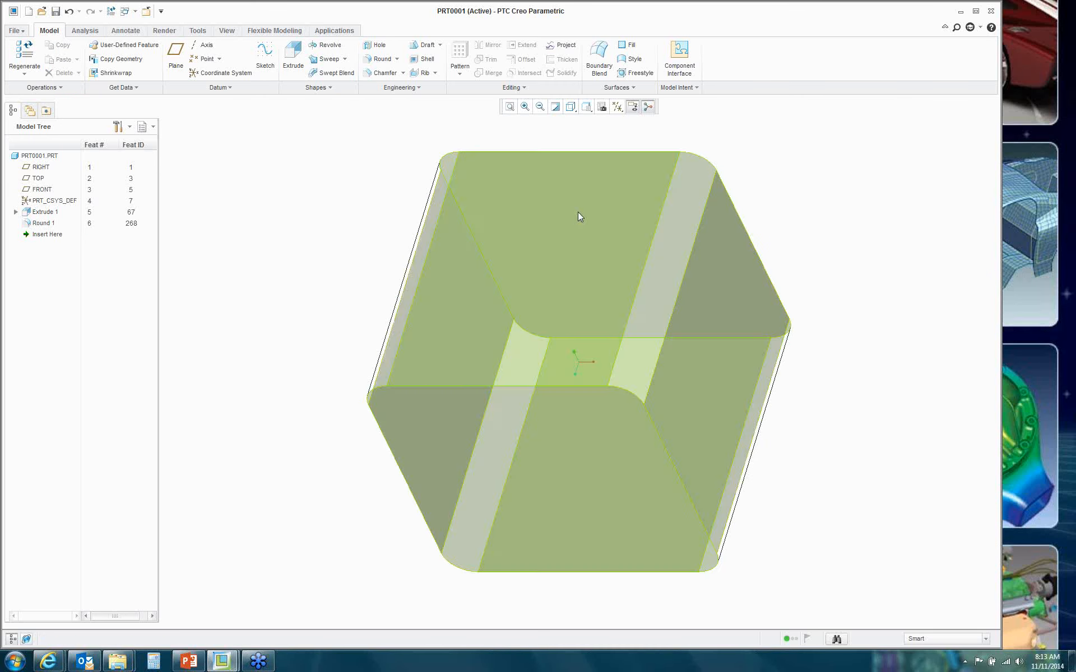
Step: Open the internal sketch of Extrude 1 and delete the two square sides that do not touch the sketch origin
left_click(578, 213)
right_click(296, 192)
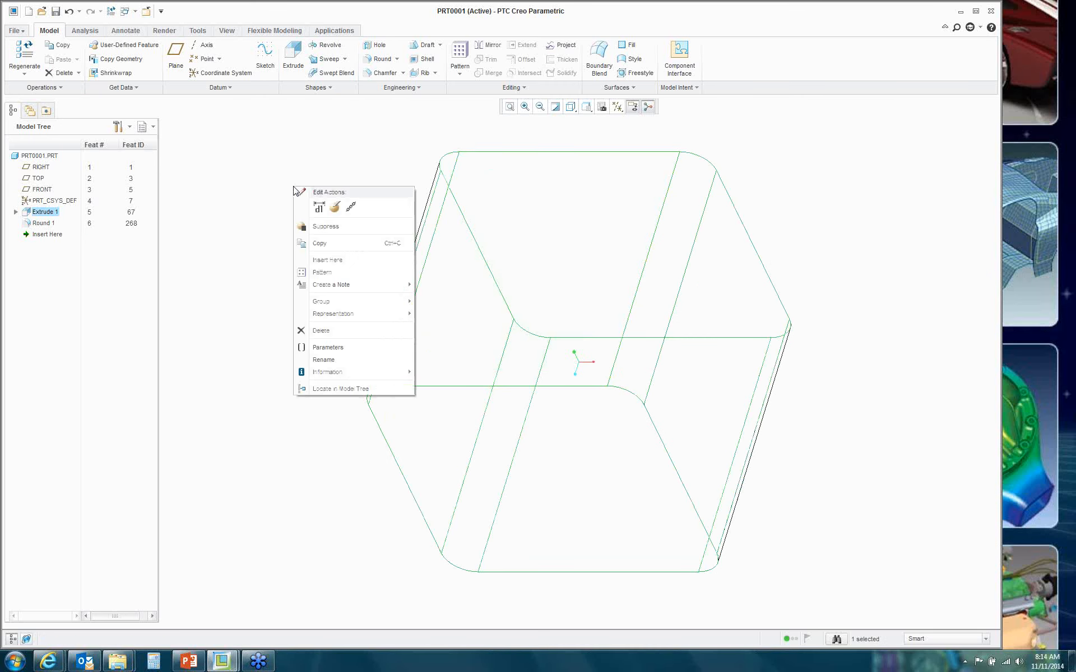
left_click(331, 208)
right_click(293, 192)
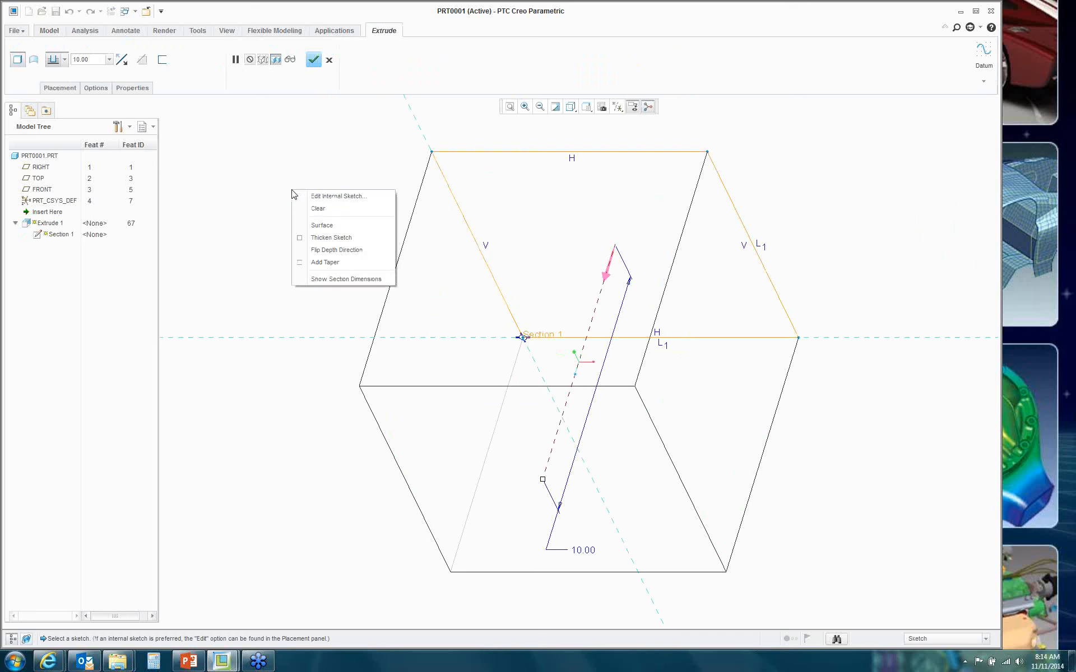
left_click(315, 196)
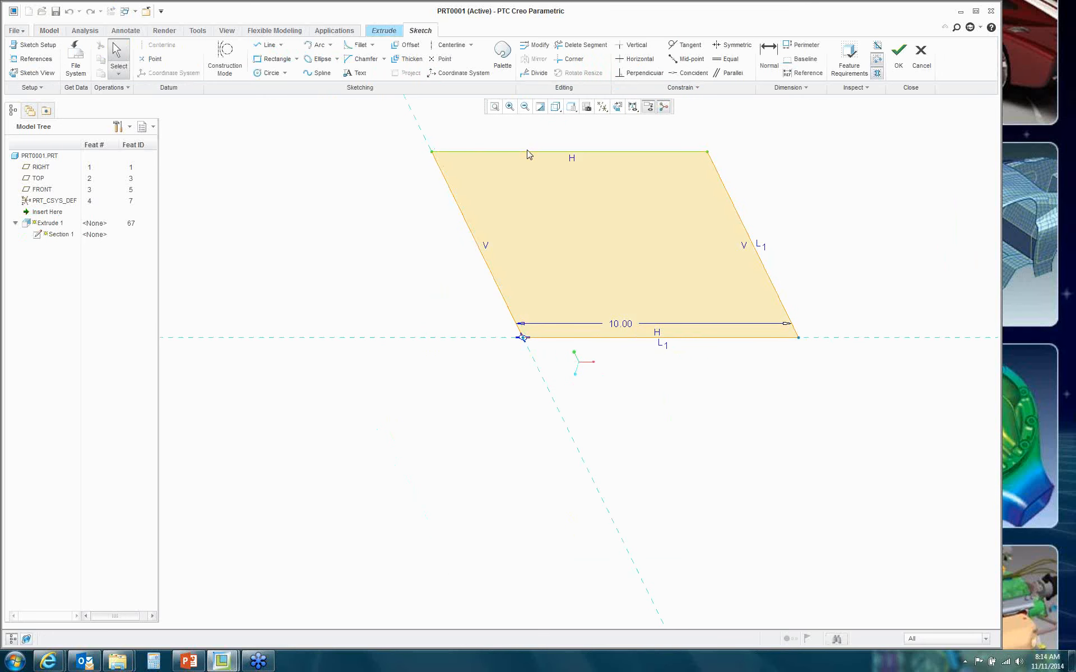
left_click(529, 156)
left_click(719, 172, "ctrl")
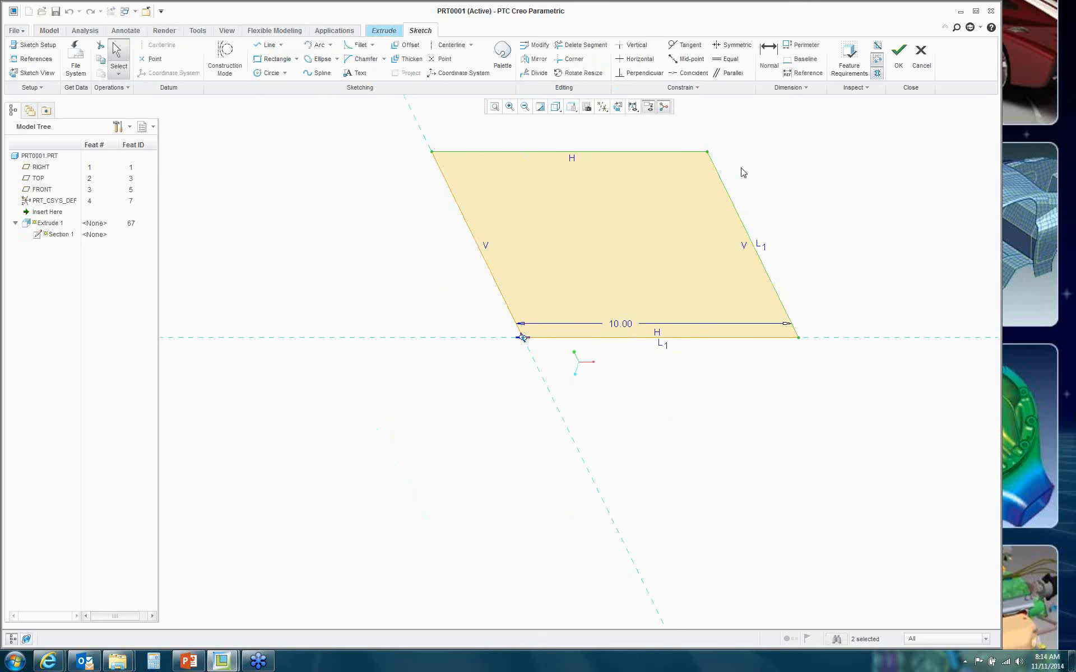
key("Delete")
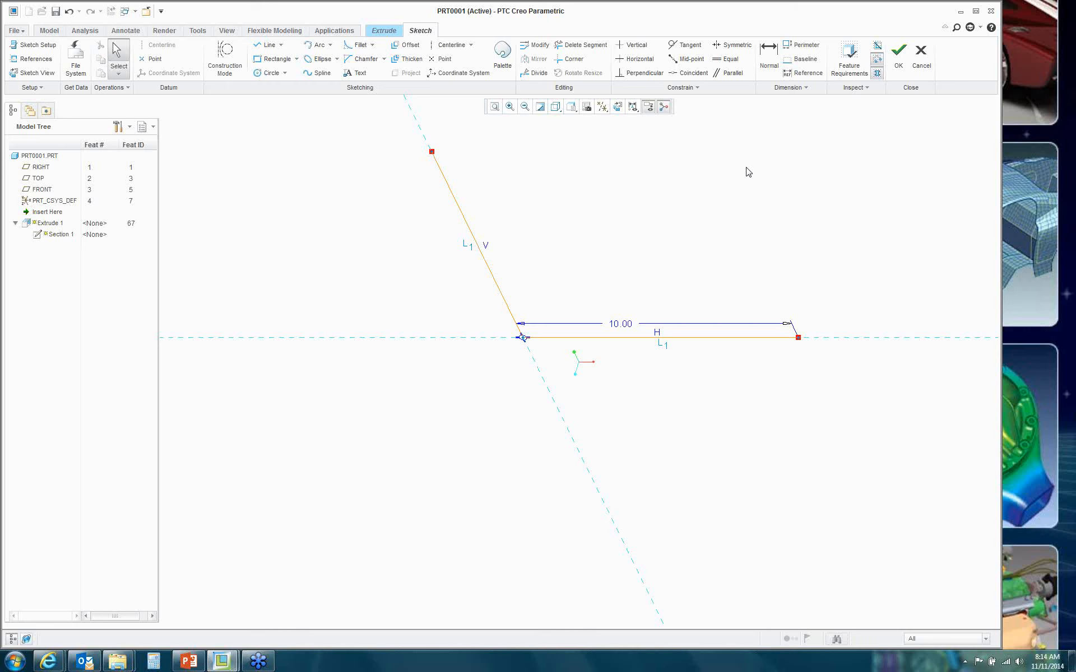
Step: Join the two open endpoints with a diagonal line to form a triangle, and accept the sketch and the redefined extrude
left_click(266, 45)
left_click(431, 152)
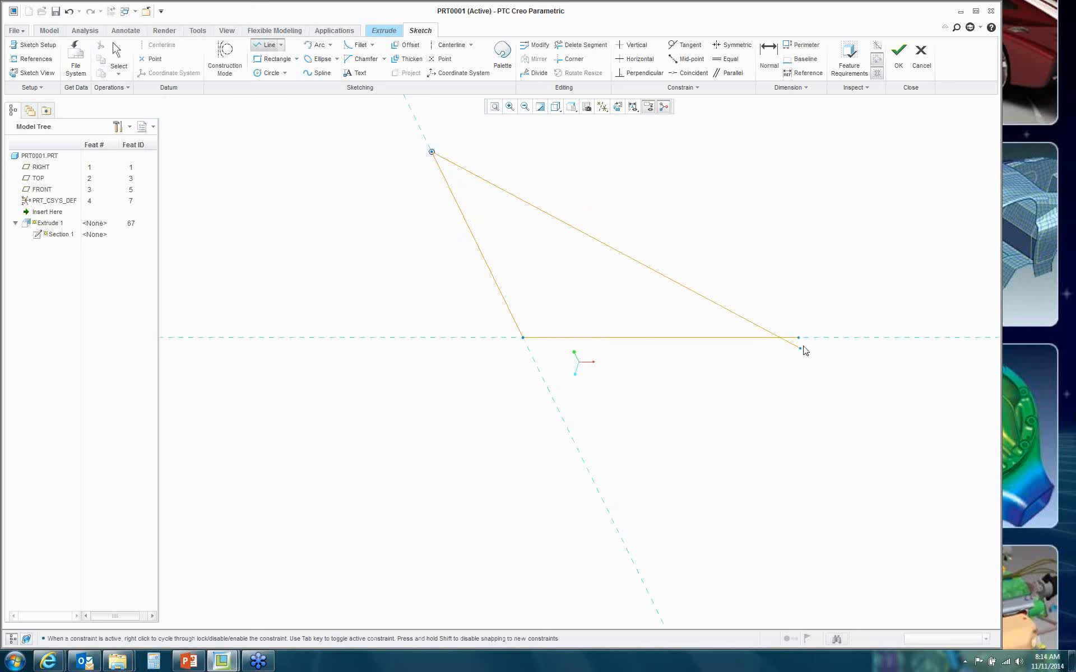
left_click(799, 338)
left_click(898, 53)
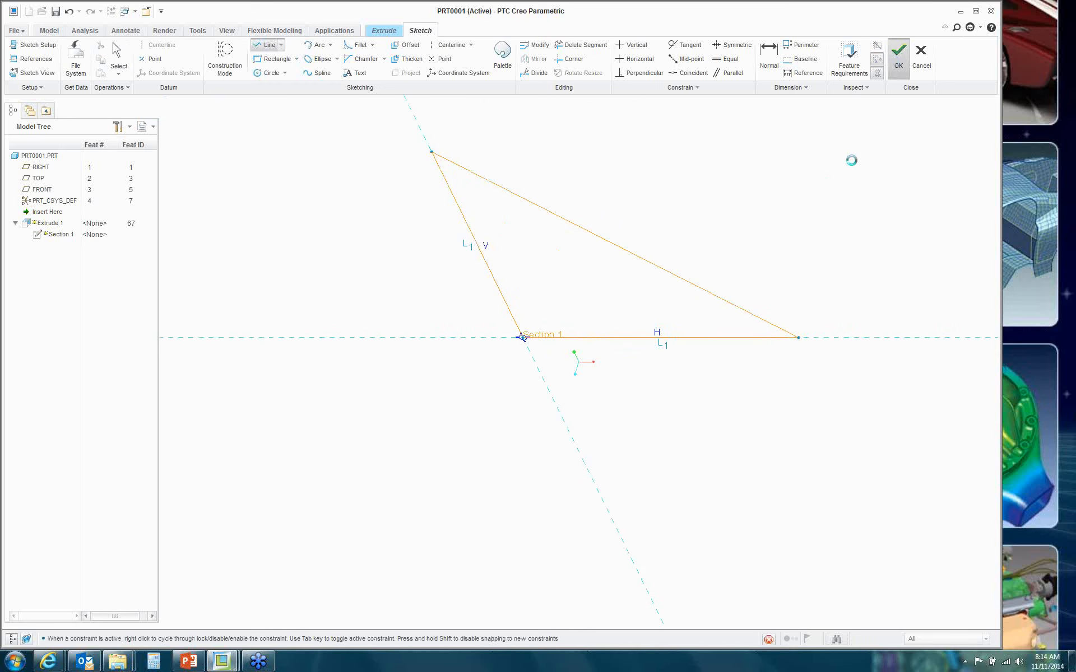
middle_click(309, 163)
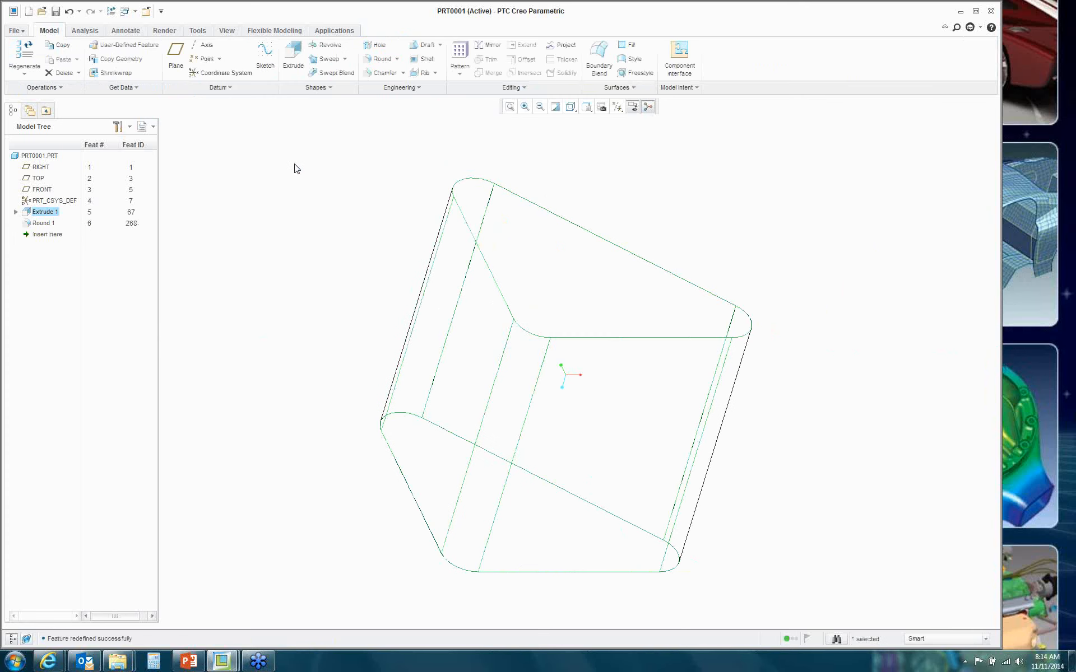
Step: Display the rounded model shaded with edges and orbit it to inspect the rounds on the triangular solid
left_click(570, 107)
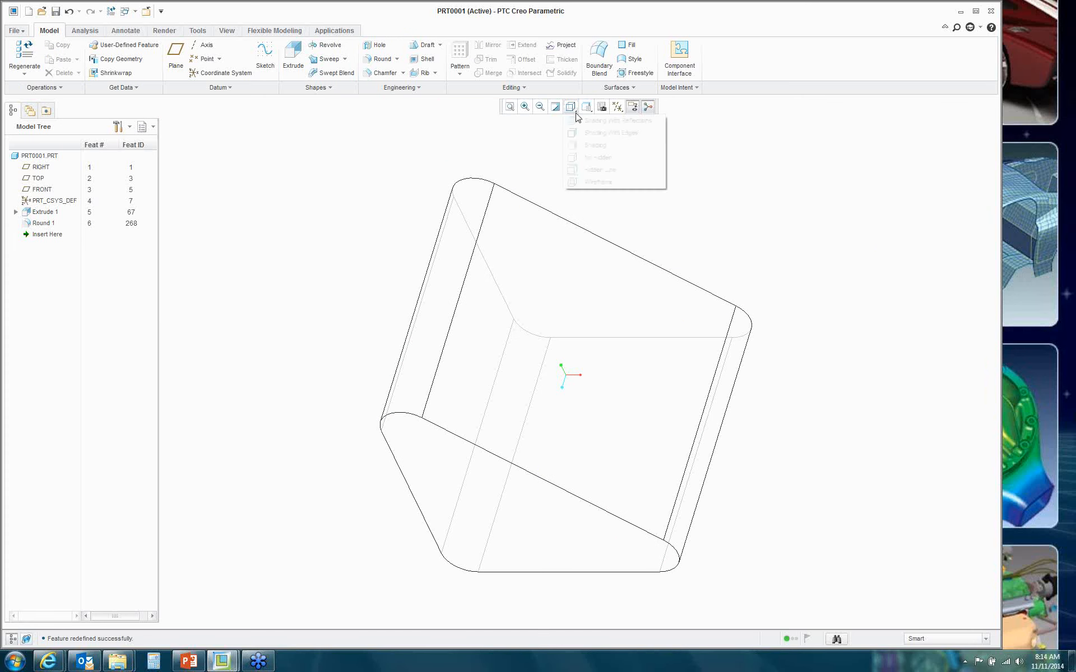
left_click(595, 132)
mouse_move(283, 209)
middle_mouse_down()
mouse_move(332, 177)
mouse_move(281, 175)
mouse_move(178, 216)
mouse_move(326, 197)
mouse_move(276, 211)
middle_mouse_up()
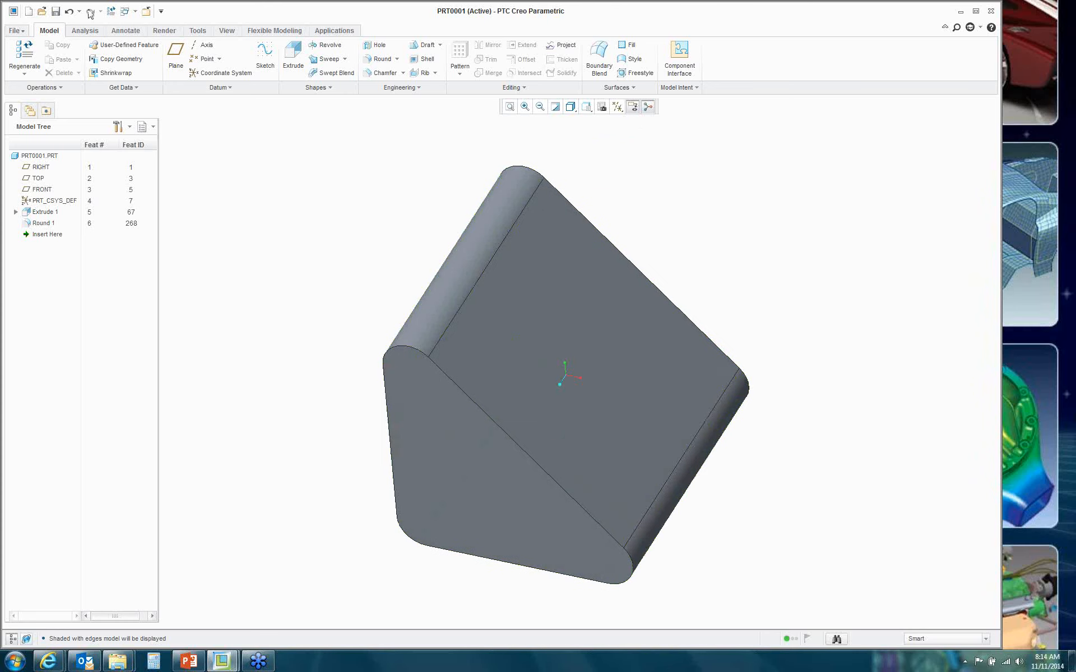
Step: Undo the triangular redefinition and reopen the internal sketch of Extrude 1 in its 2D sketch orientation
left_click(69, 12)
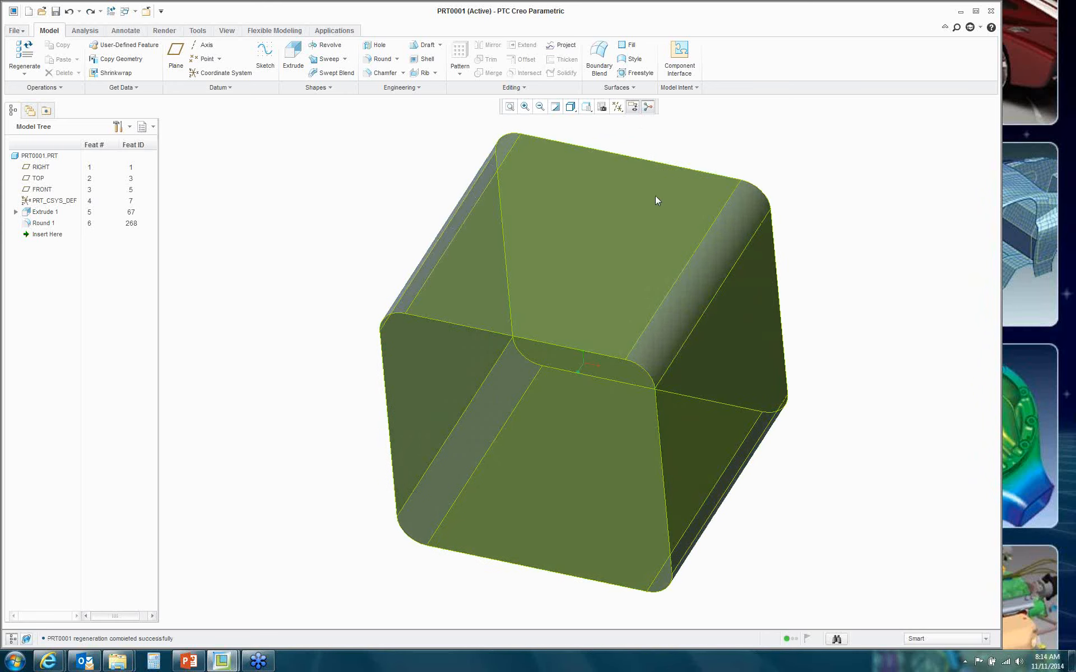
left_click(657, 200)
right_click(344, 188)
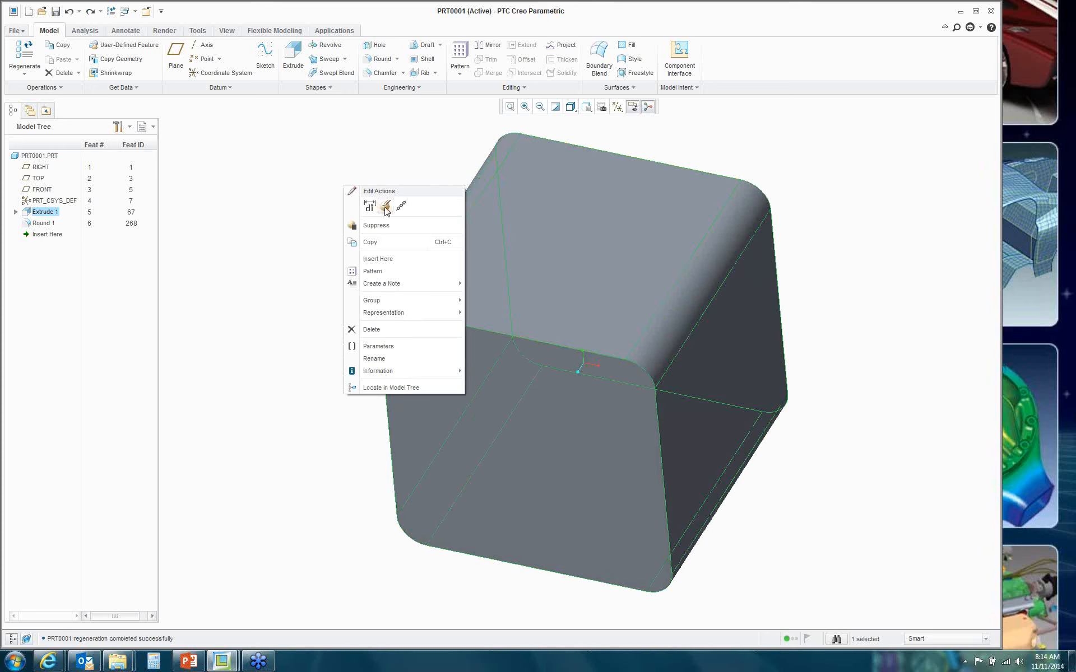
left_click(386, 208)
right_click(359, 167)
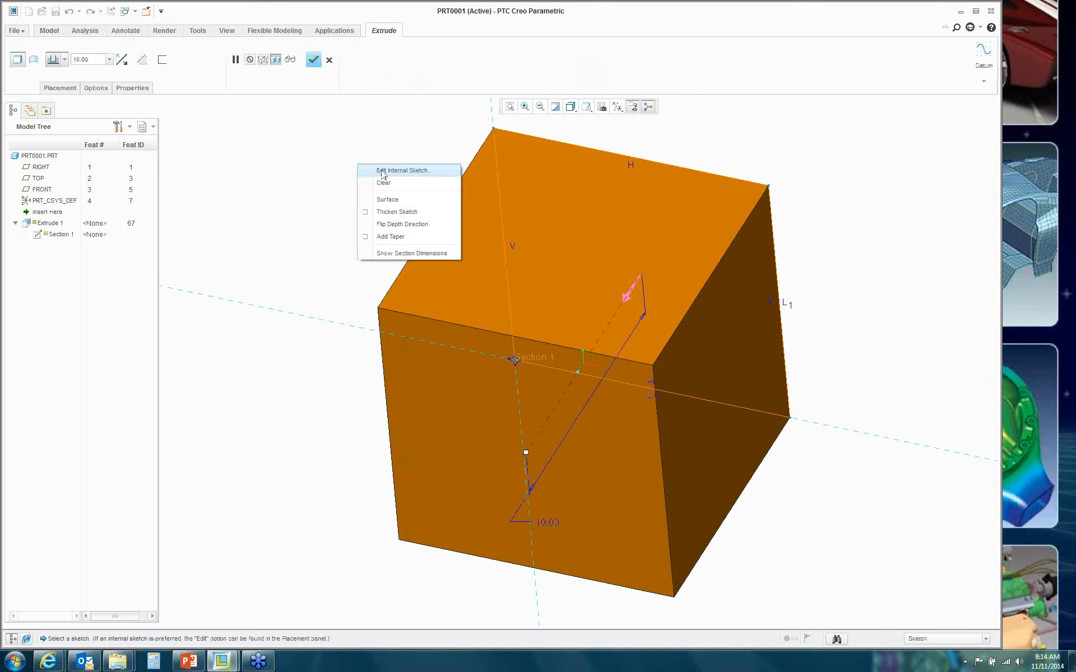
left_click(385, 170)
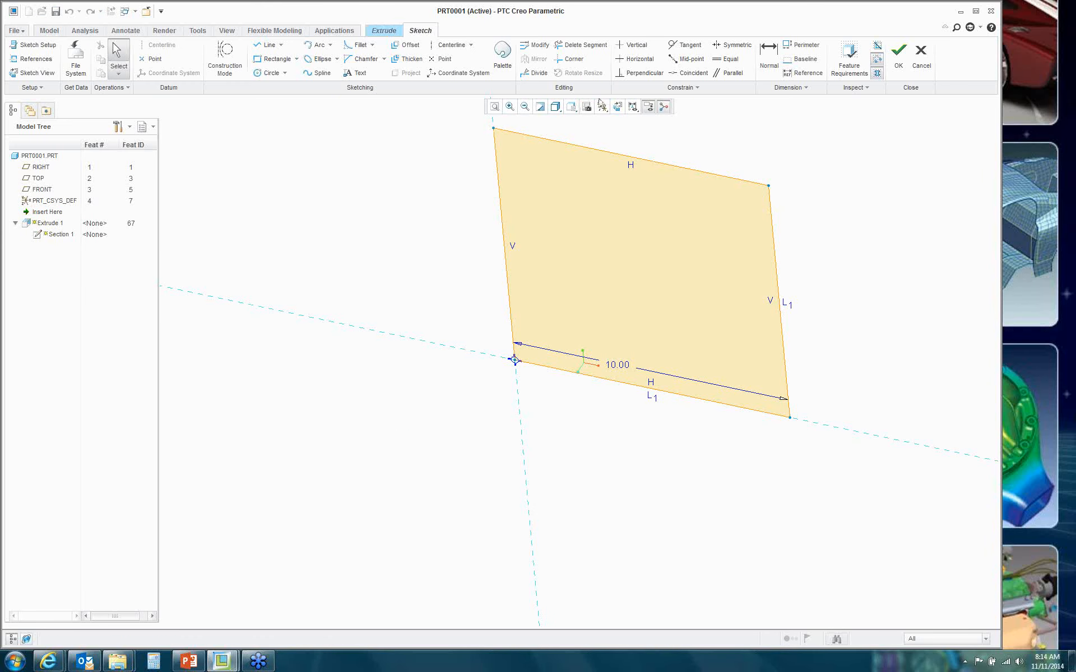
left_click(624, 108)
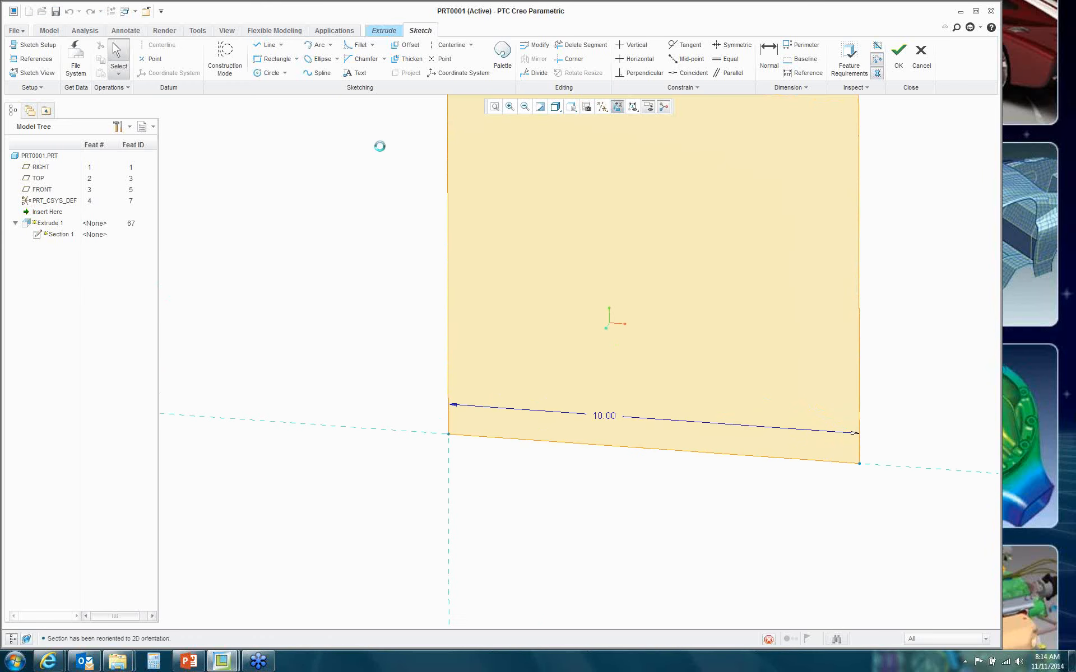
Step: Sketch a rectangle about 7.86 wide and 7.60 high from inside the square, overlapping the square's lower-right corner
left_click(282, 60)
left_click(643, 273)
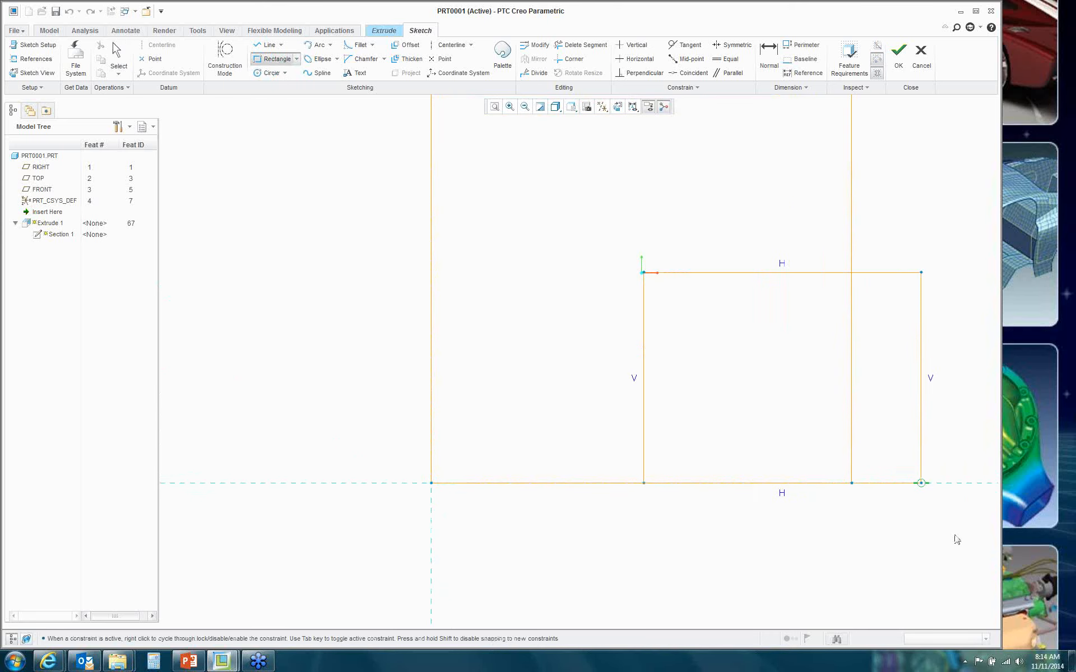
left_click(971, 590)
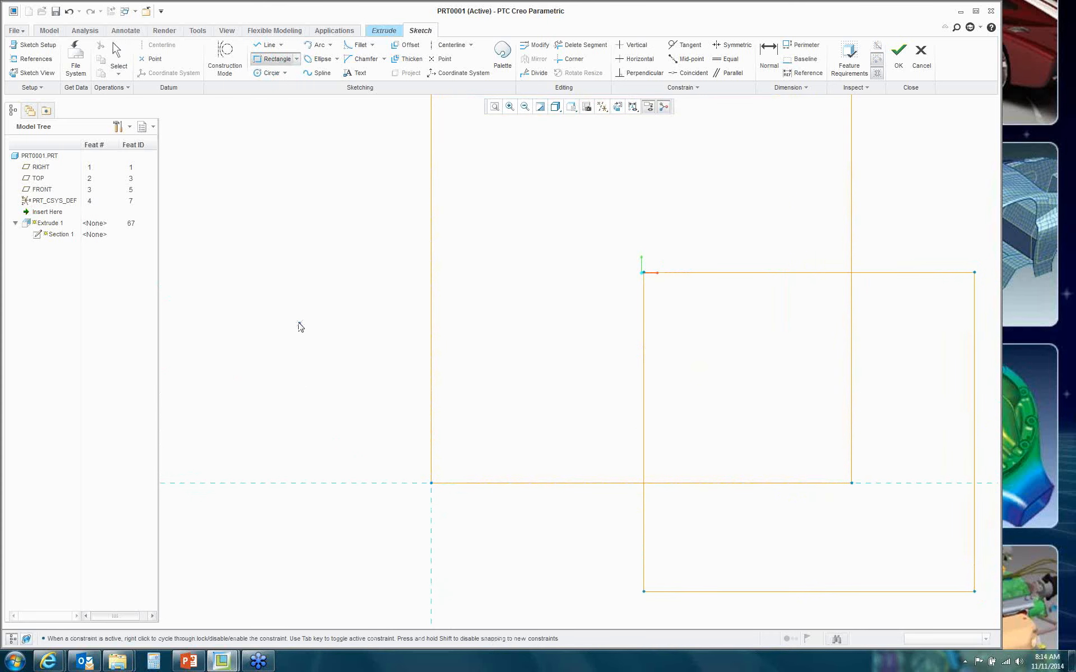
Step: Trim away the inner overlapping segments of the two rectangles to leave one closed outline, and accept the sketch and the redefined extrude
scroll(300, 324, "down", 3)
left_click(580, 44)
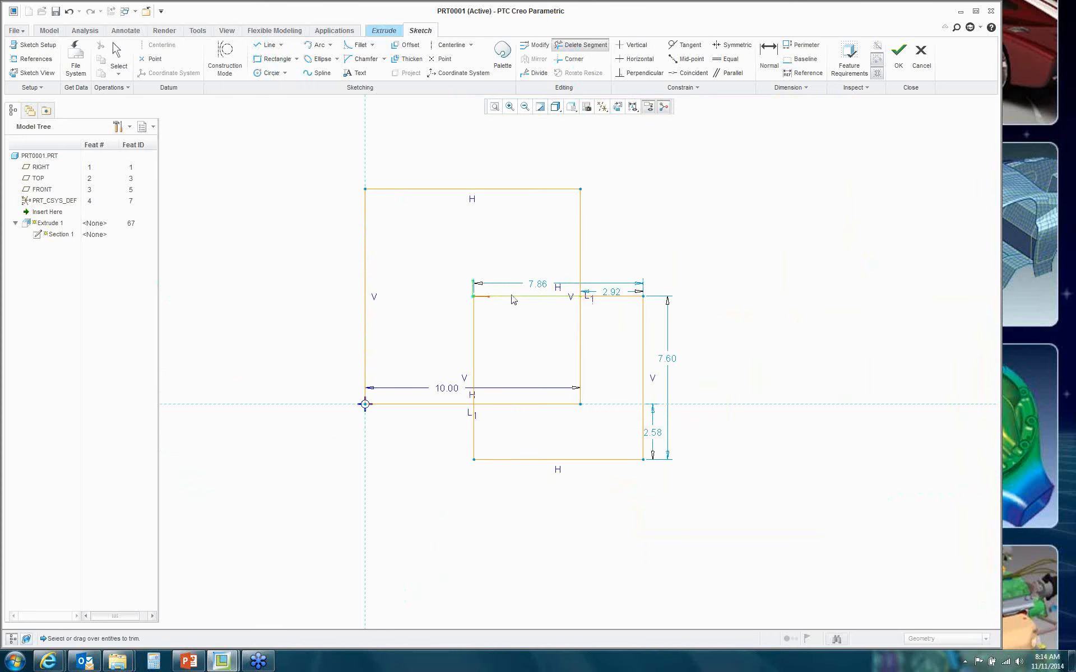
mouse_move(512, 280)
left_mouse_down()
mouse_move(536, 324)
mouse_move(594, 372)
mouse_move(523, 405)
mouse_move(468, 335)
left_mouse_up()
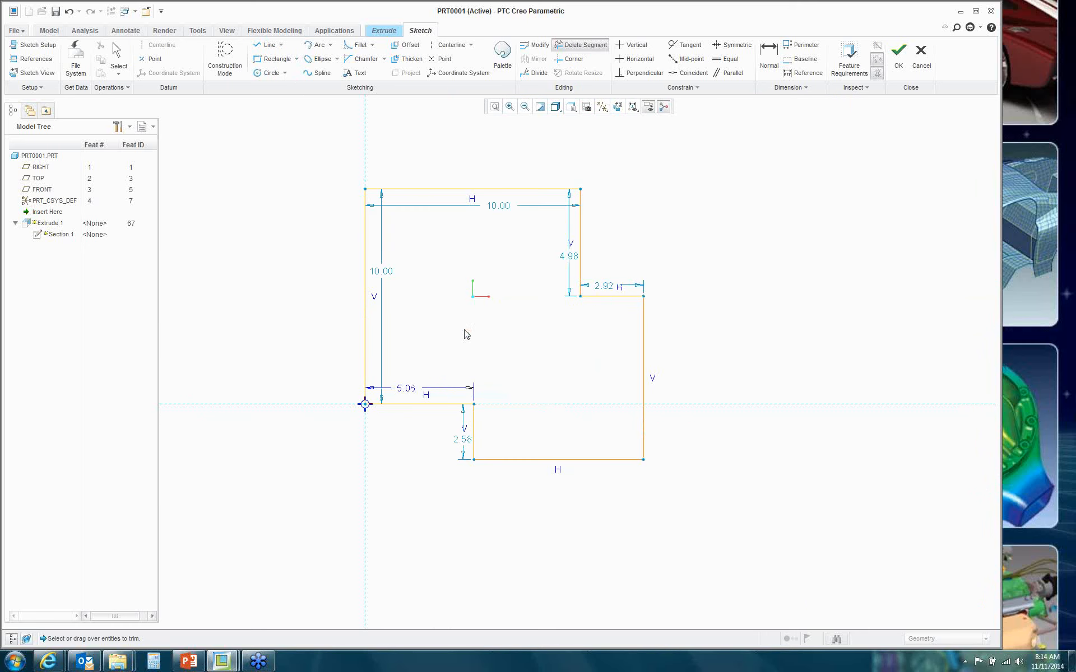
left_click(898, 53)
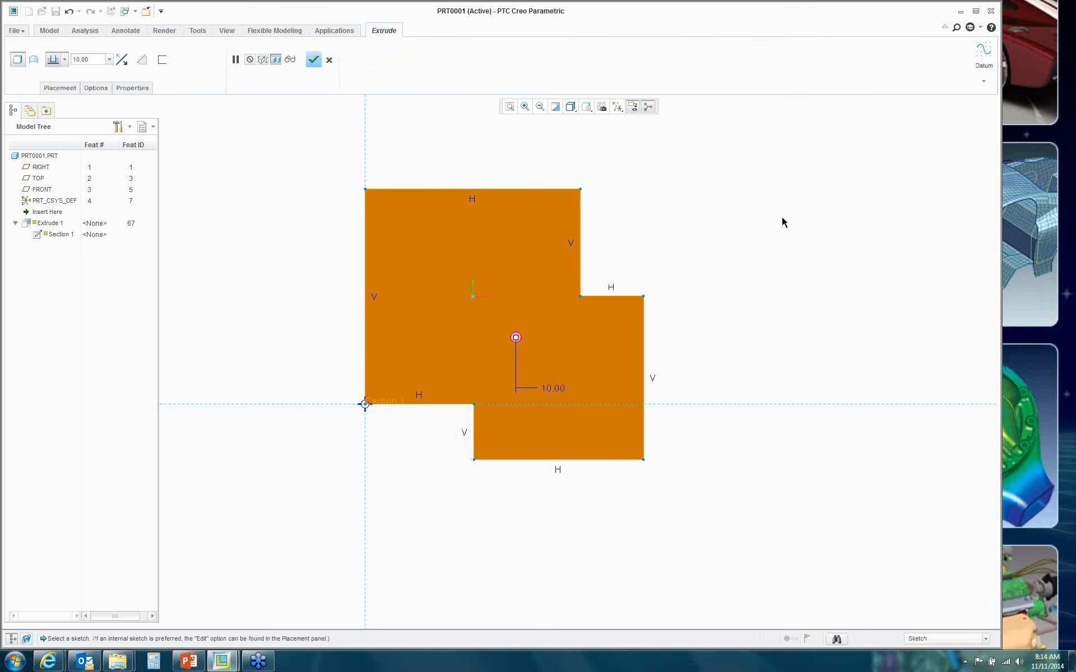
middle_click_drag(772, 224, 753, 254)
middle_click(753, 254)
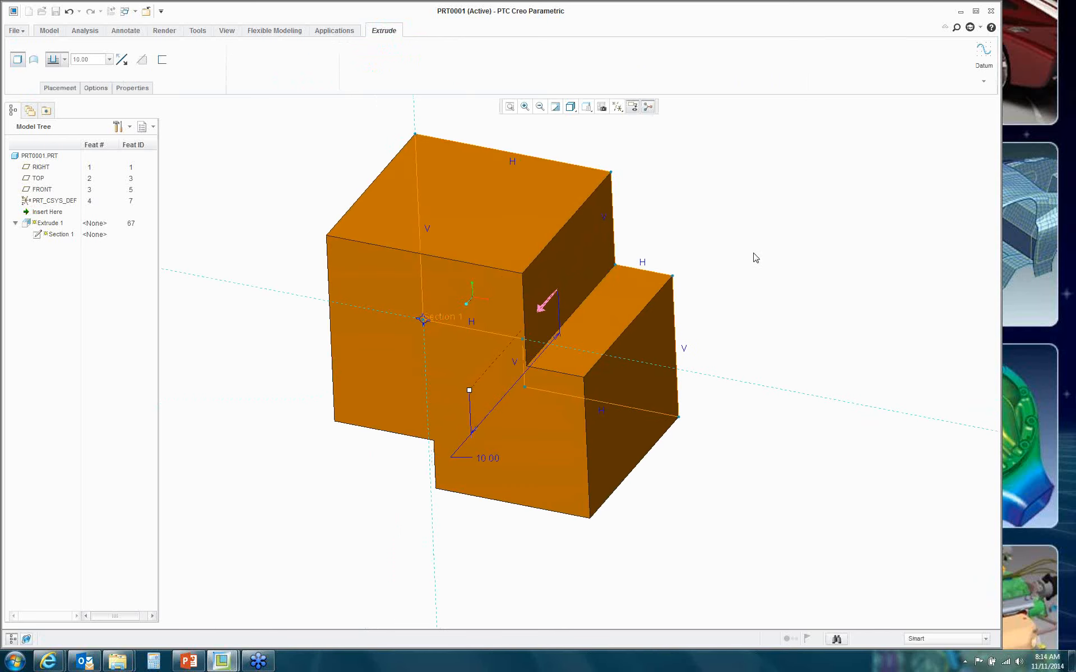
mouse_move(745, 339)
middle_mouse_down()
mouse_move(758, 324)
mouse_move(819, 327)
mouse_move(738, 324)
mouse_move(728, 341)
mouse_move(765, 339)
mouse_move(752, 346)
middle_mouse_up()
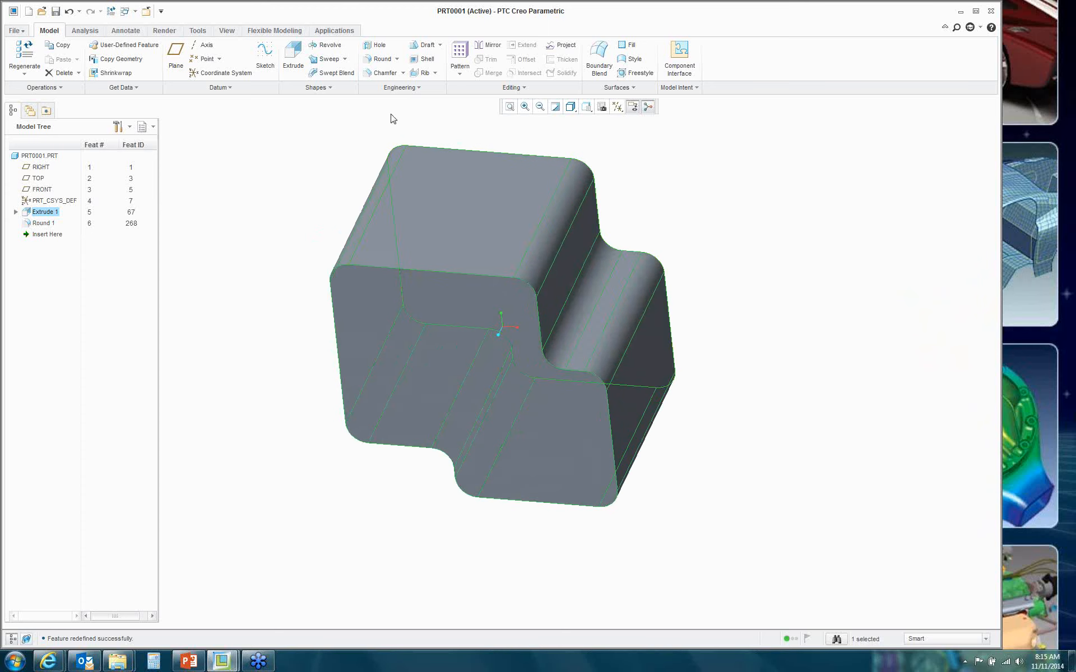
Step: Remove the single round surface along the upper-left edge of the stepped solid, restoring a sharp edge there
scroll(391, 118, "up", 2)
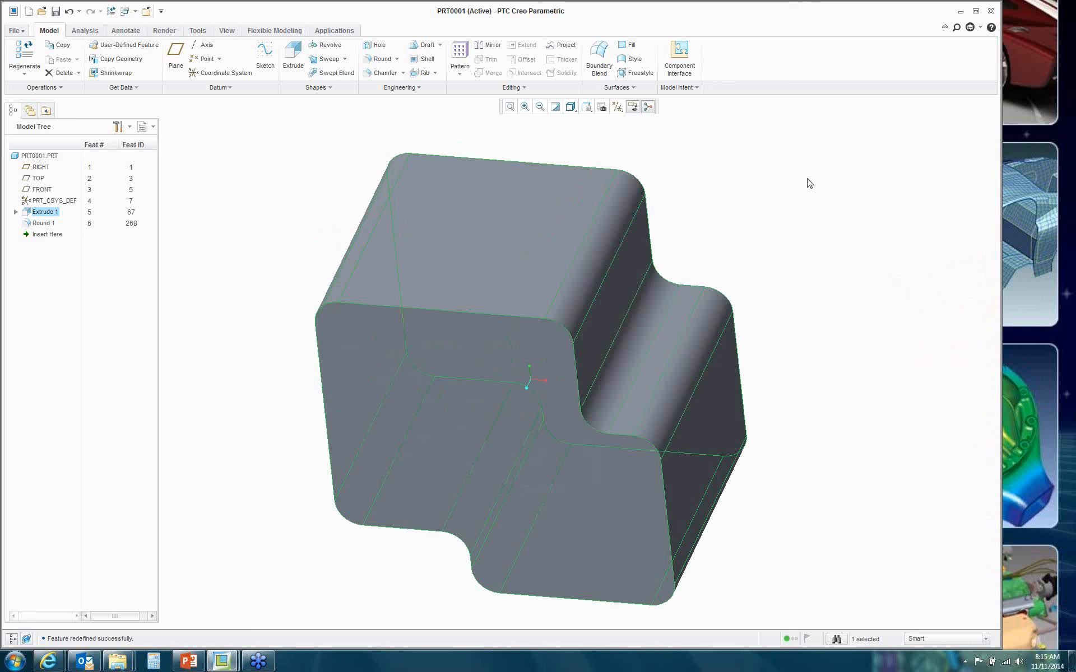
left_click(808, 180)
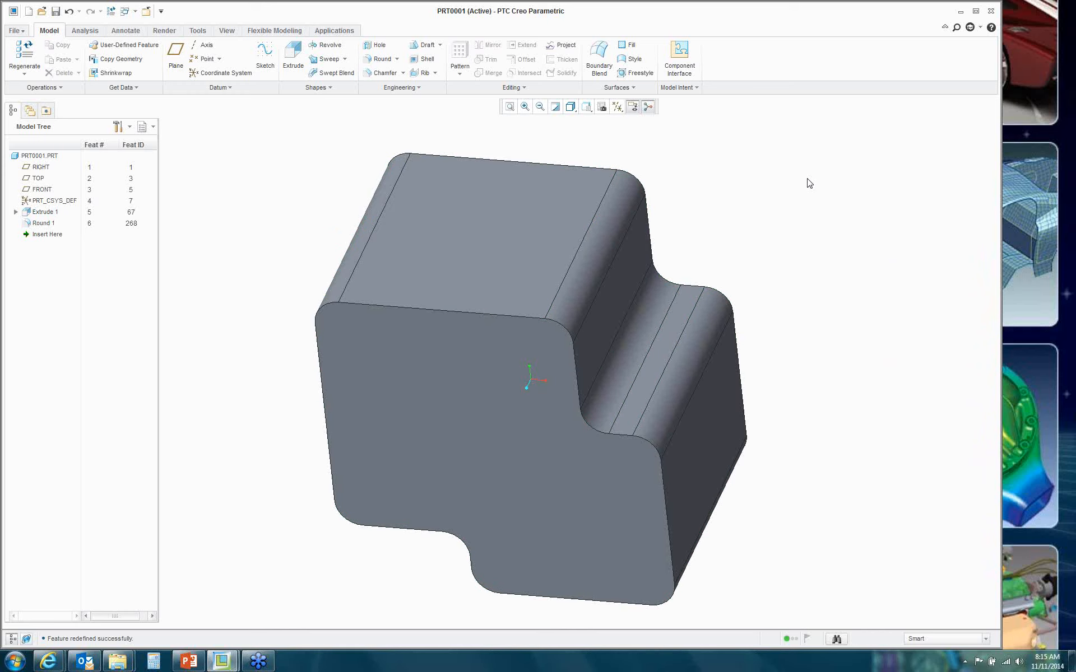
middle_click_drag(721, 231, 751, 224)
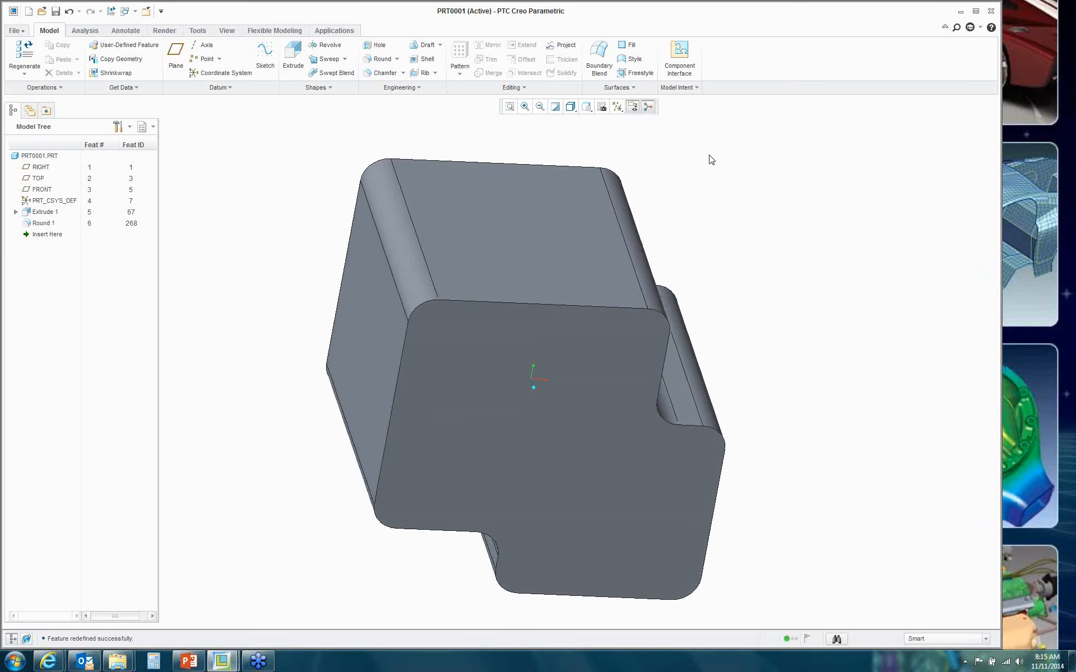
left_click(386, 194)
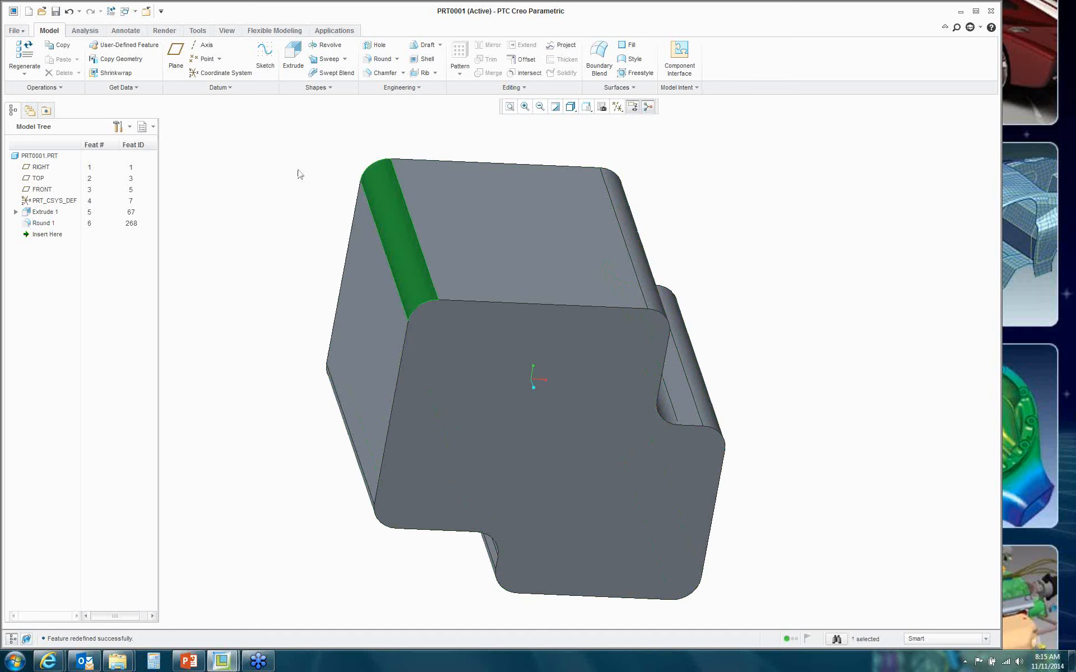
left_click(527, 91)
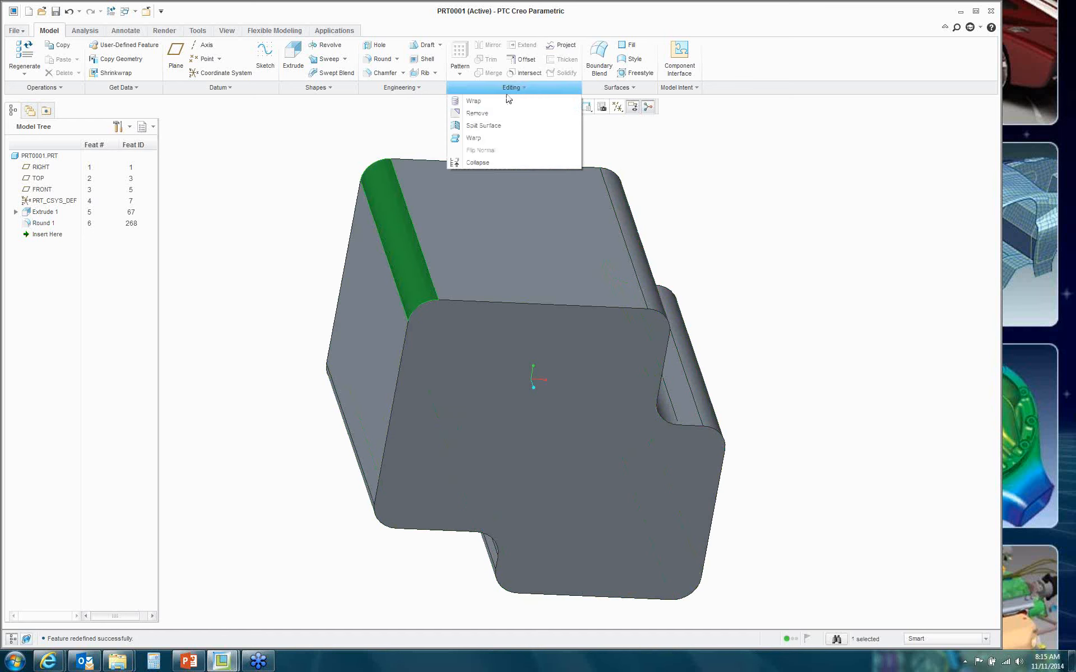
left_click(507, 110)
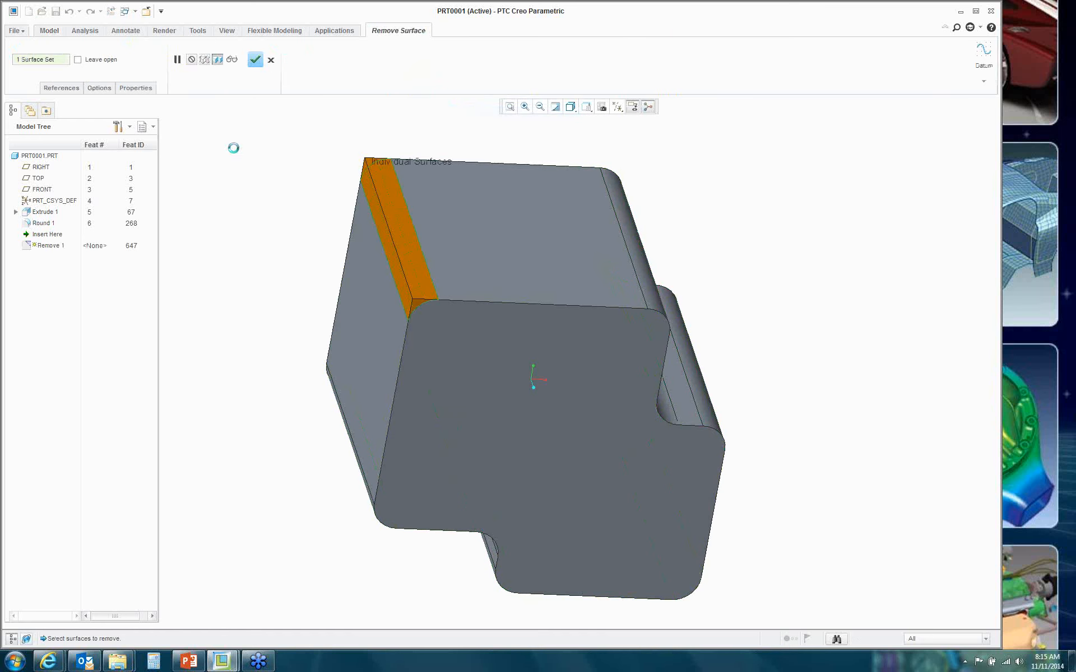
left_click(216, 189)
mouse_move(242, 194)
middle_mouse_down()
mouse_move(193, 174)
mouse_move(280, 170)
mouse_move(233, 185)
mouse_move(201, 179)
mouse_move(240, 187)
mouse_move(209, 170)
mouse_move(206, 182)
mouse_move(250, 192)
mouse_move(230, 199)
mouse_move(278, 193)
mouse_move(257, 167)
mouse_move(228, 190)
mouse_move(245, 194)
middle_mouse_up()
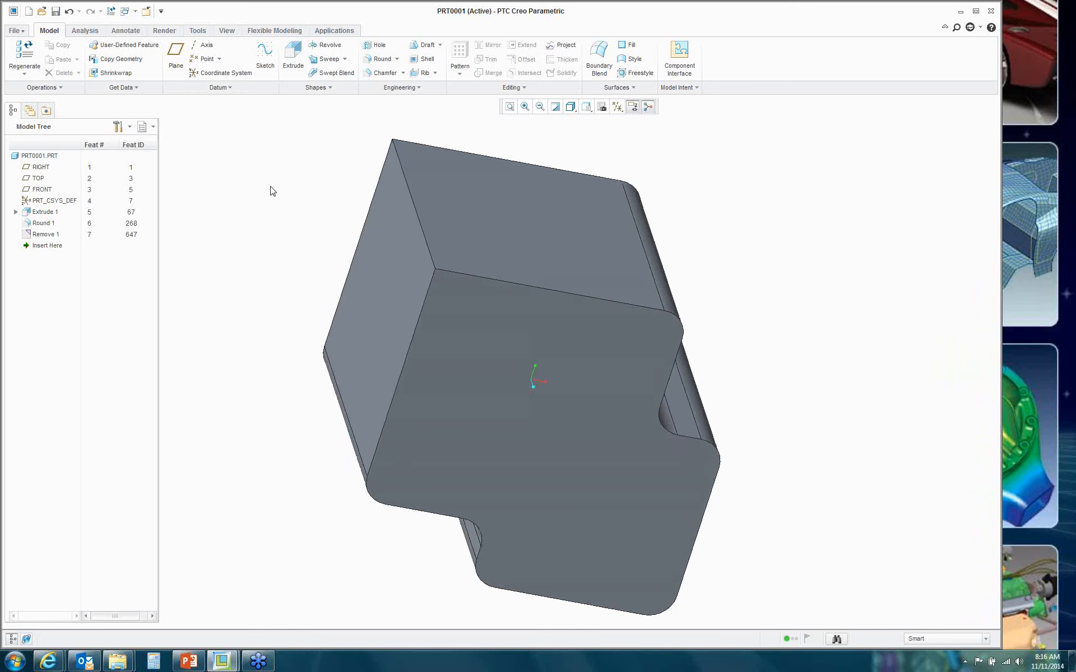
Step: Create a surface-to-surface round of radius 3.28 between the two planar faces flanking the added block's outer corner, covering the existing smaller round
mouse_move(466, 357)
middle_mouse_down()
mouse_move(497, 309)
mouse_move(468, 291)
mouse_move(440, 247)
middle_mouse_up()
middle_click_drag(456, 239, 480, 242)
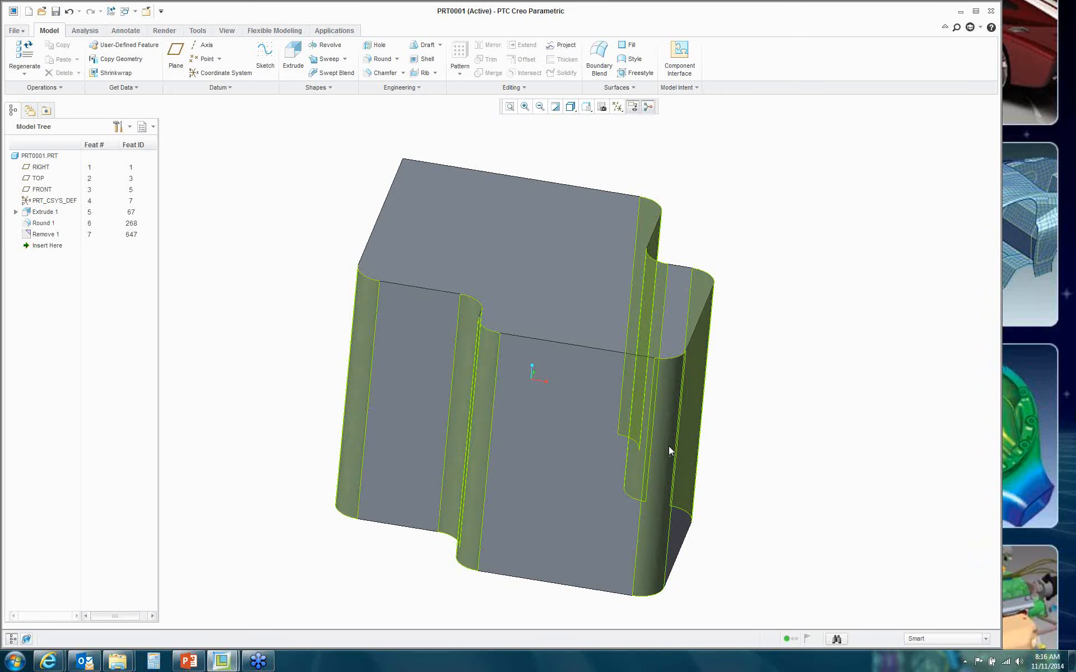
left_click(667, 438)
mouse_move(833, 423)
middle_mouse_down()
mouse_move(822, 440)
mouse_move(810, 438)
middle_mouse_up()
left_click(852, 335)
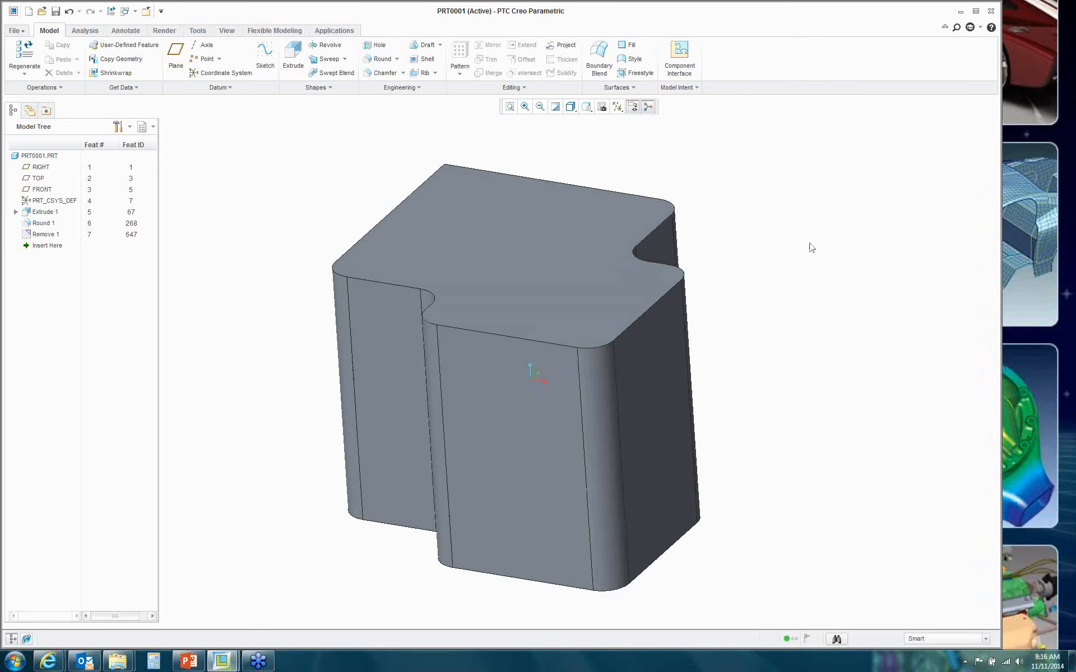
left_click(382, 59)
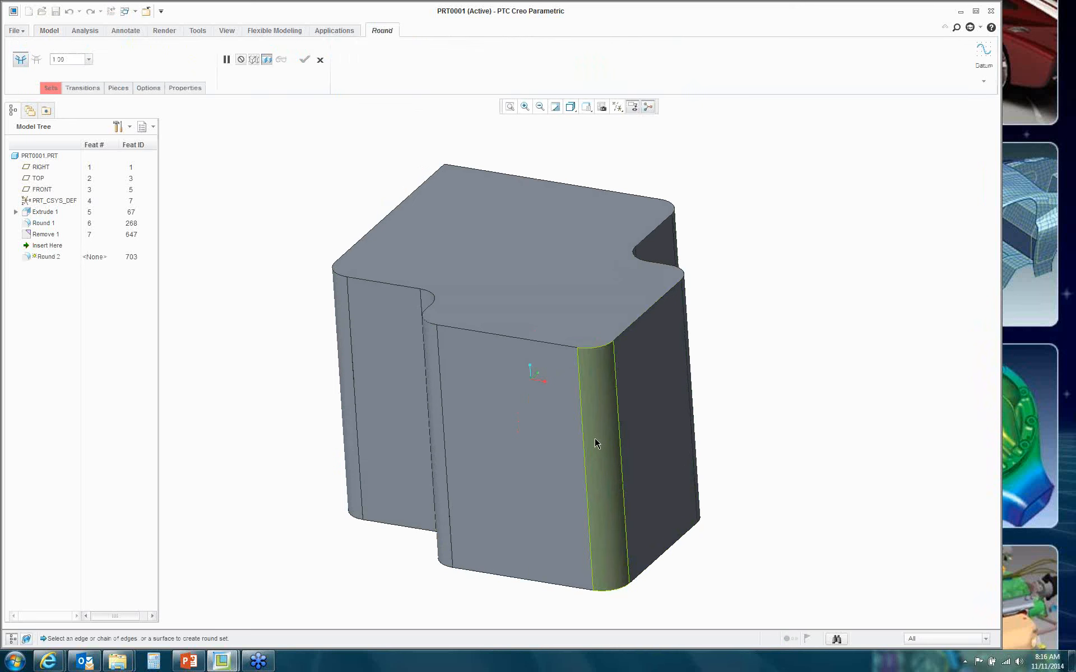
left_click(569, 452)
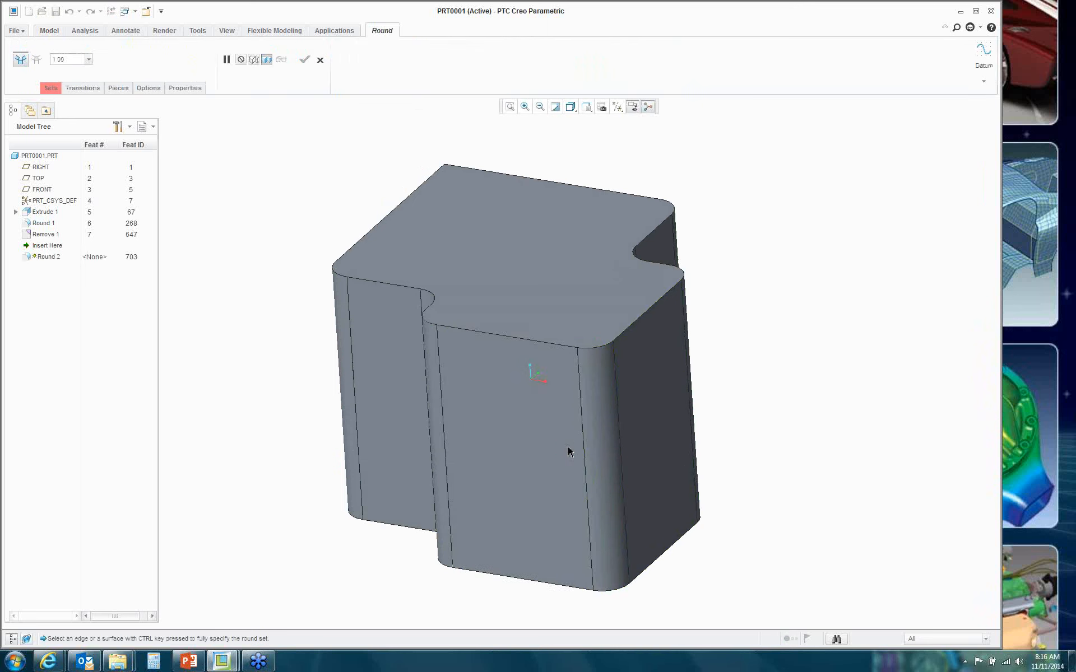
left_click(640, 449, "ctrl")
left_click_drag(640, 440, 648, 431)
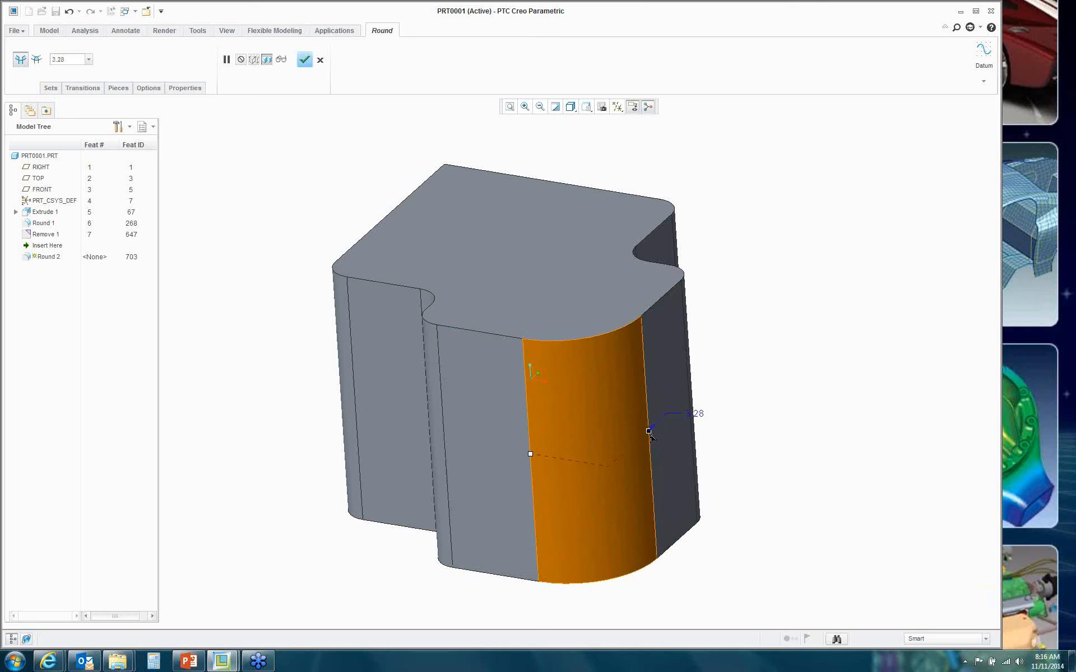
middle_click(801, 354)
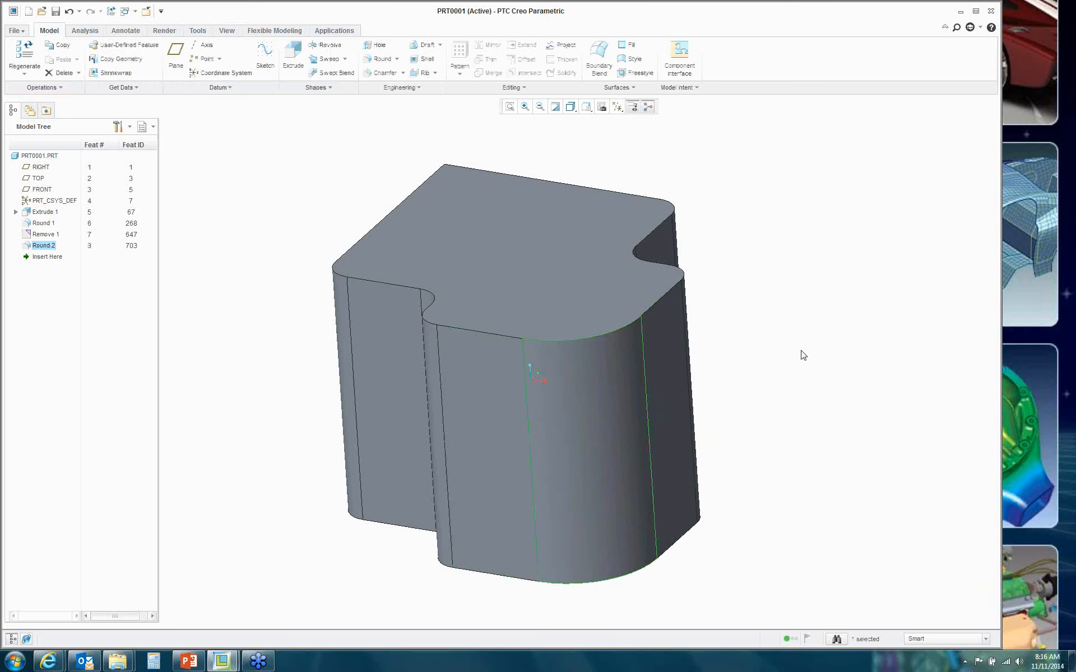
Step: Undo the larger corner round, the surface removal, the stepped section change and the original round, going back to the plain cube
mouse_move(842, 397)
middle_mouse_down()
mouse_move(843, 418)
mouse_move(818, 425)
mouse_move(839, 401)
mouse_move(873, 402)
mouse_move(869, 427)
mouse_move(834, 444)
mouse_move(805, 440)
mouse_move(841, 456)
mouse_move(833, 482)
mouse_move(674, 493)
mouse_move(860, 437)
mouse_move(828, 454)
mouse_move(841, 475)
mouse_move(823, 473)
mouse_move(833, 480)
mouse_move(833, 469)
middle_mouse_up()
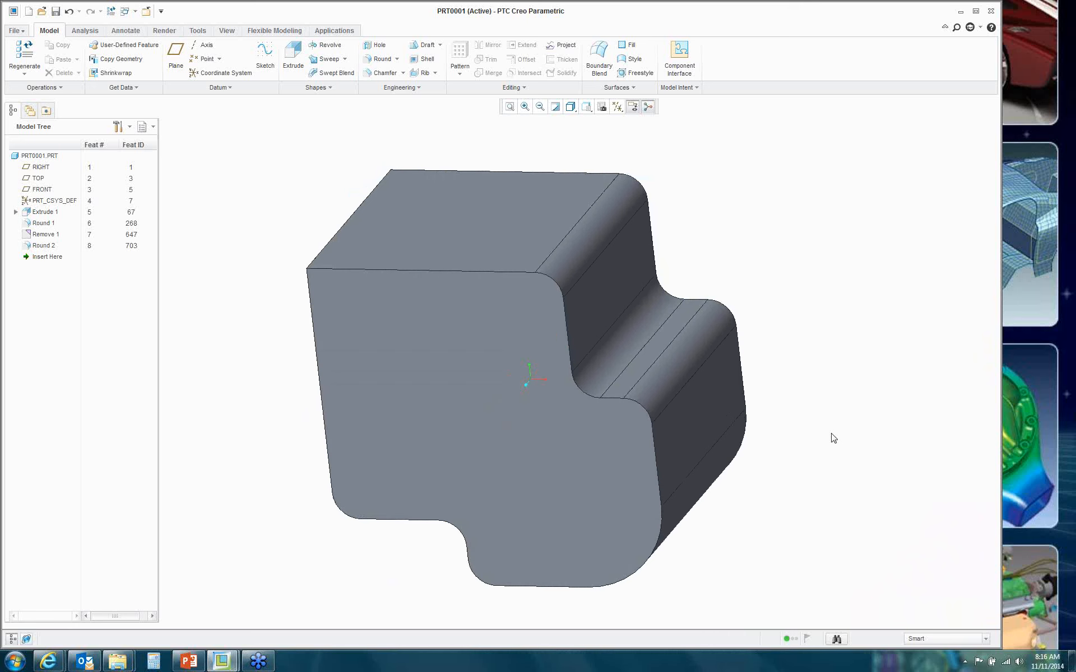
left_click(68, 12)
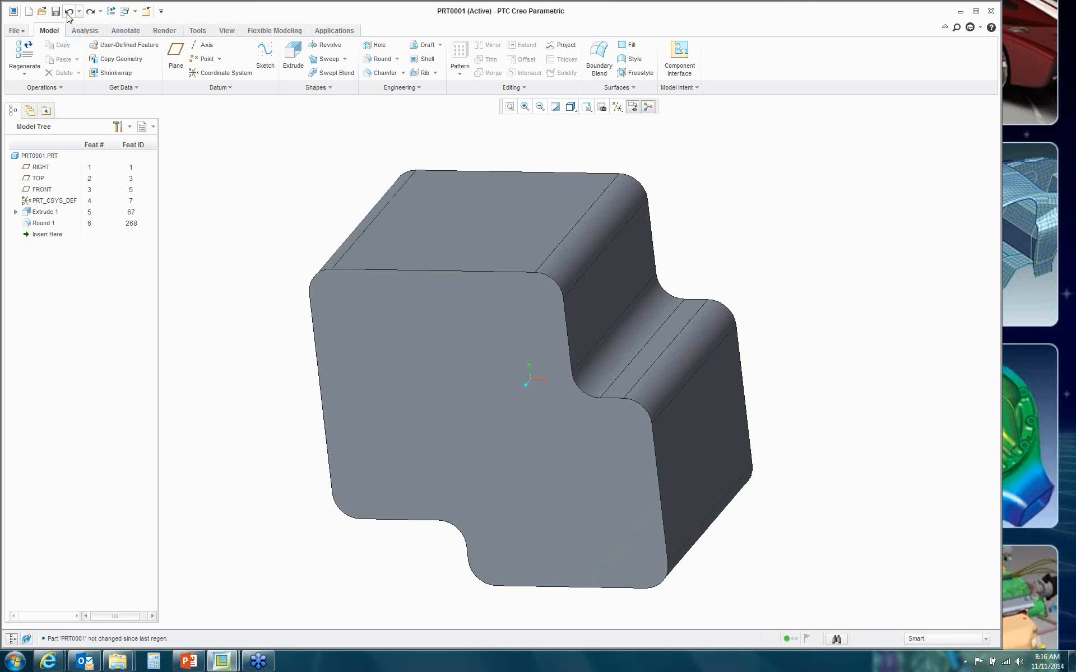
left_click(68, 13)
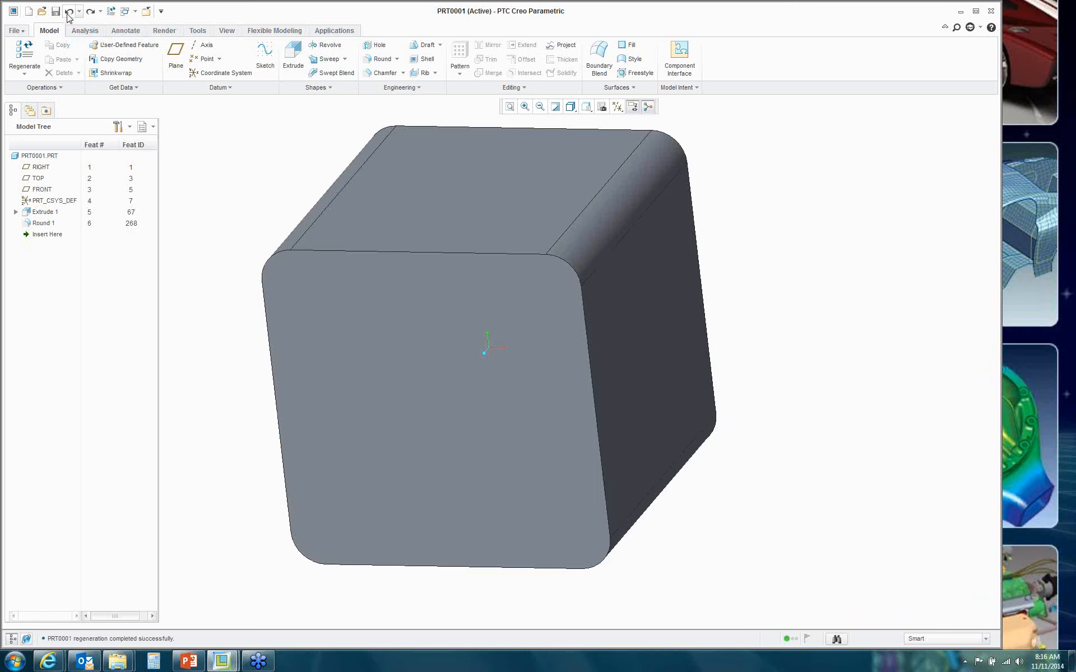
left_click(68, 12)
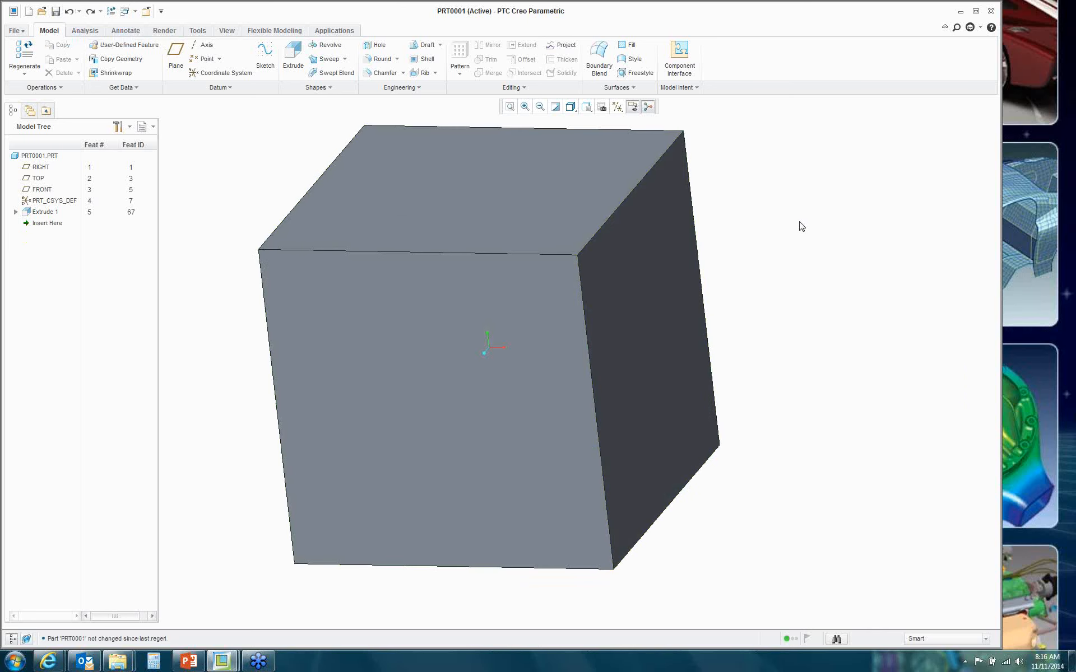
Step: Create a 1.00 round around the perimeter of the cube's front face, using the Extrude 1 intent edge as reference instead of the single edge
middle_click_drag(783, 279, 715, 184)
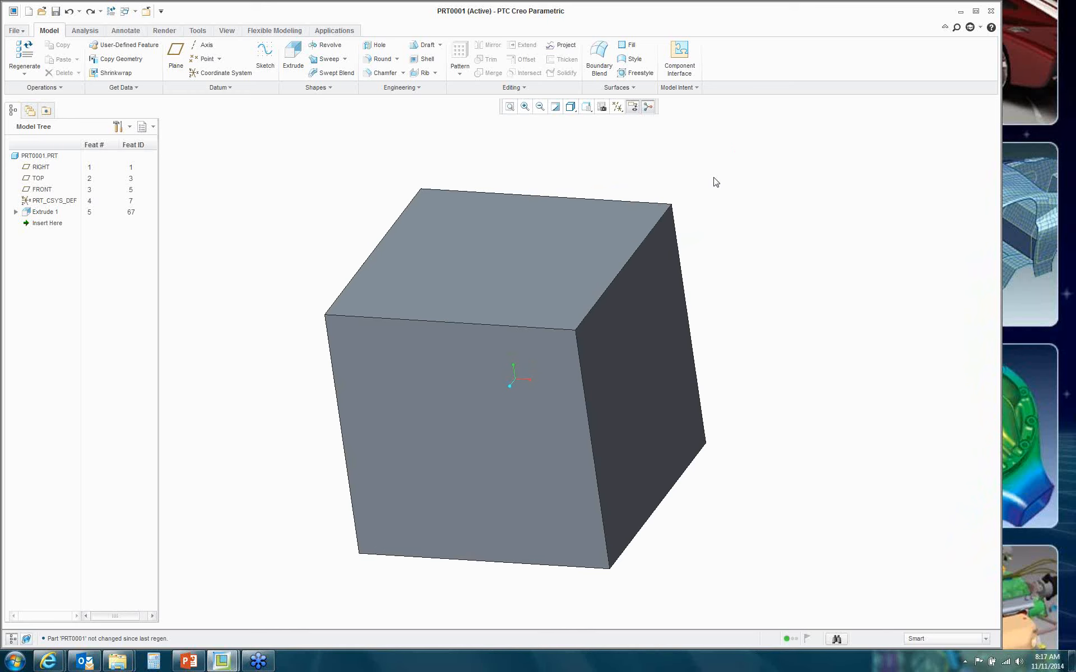
left_click(382, 59)
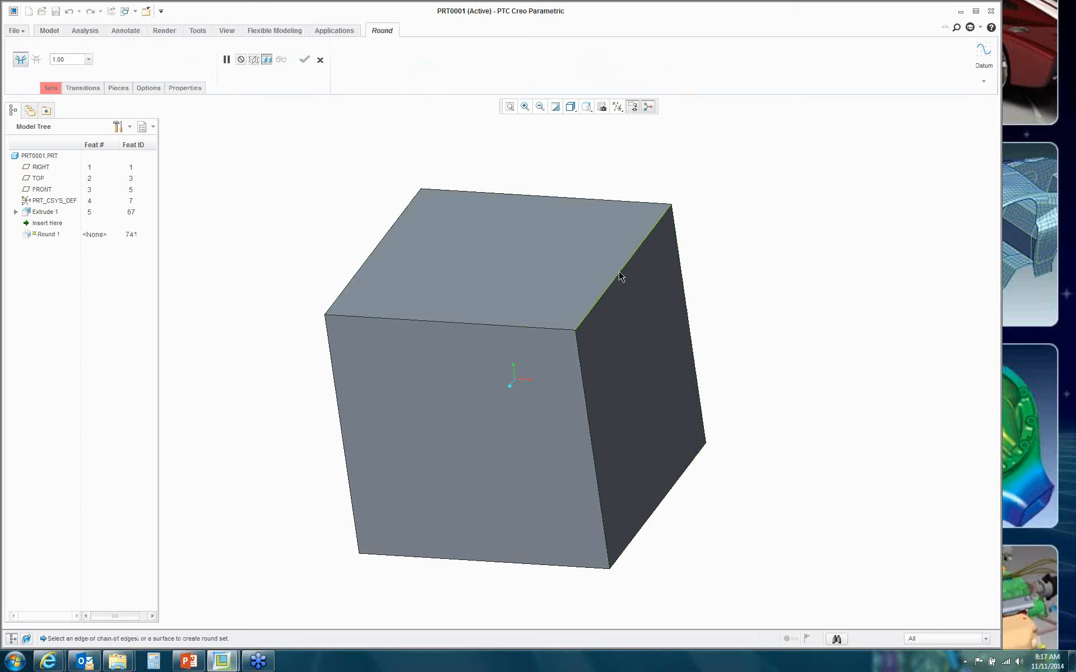
right_click(471, 329)
left_click(514, 355)
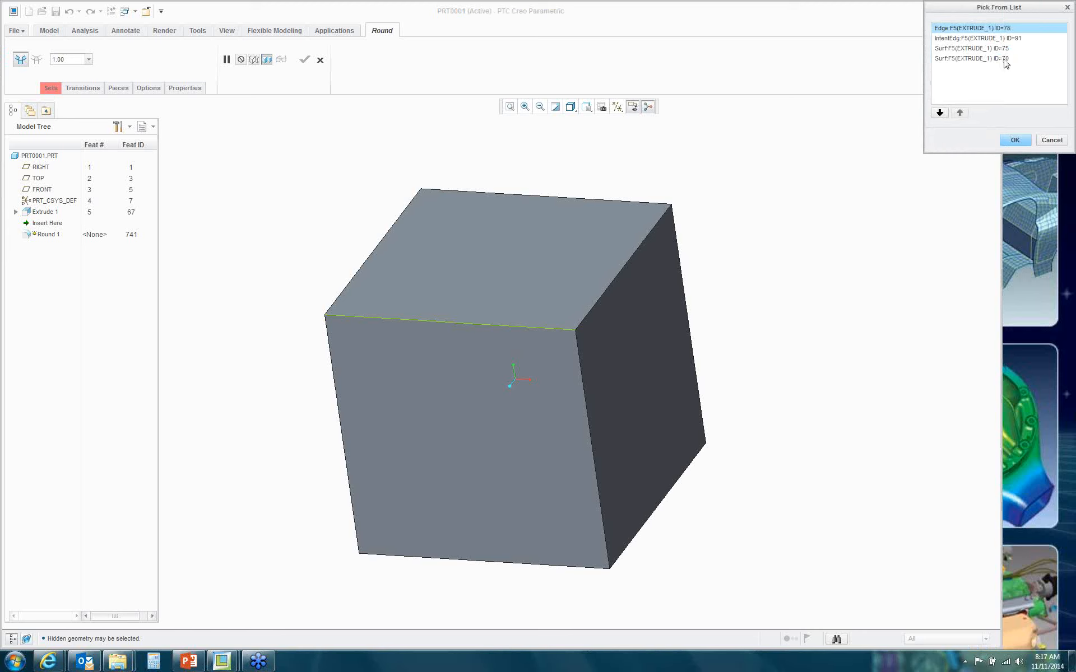
left_click_drag(1000, 14, 837, 182)
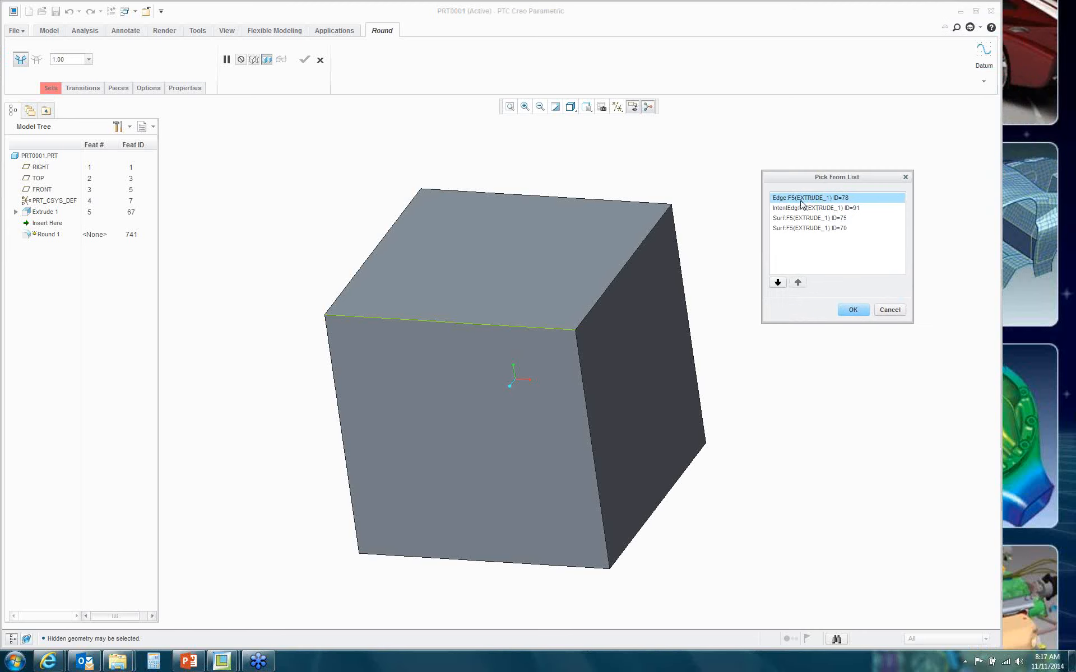
left_click(799, 220)
left_click(799, 228)
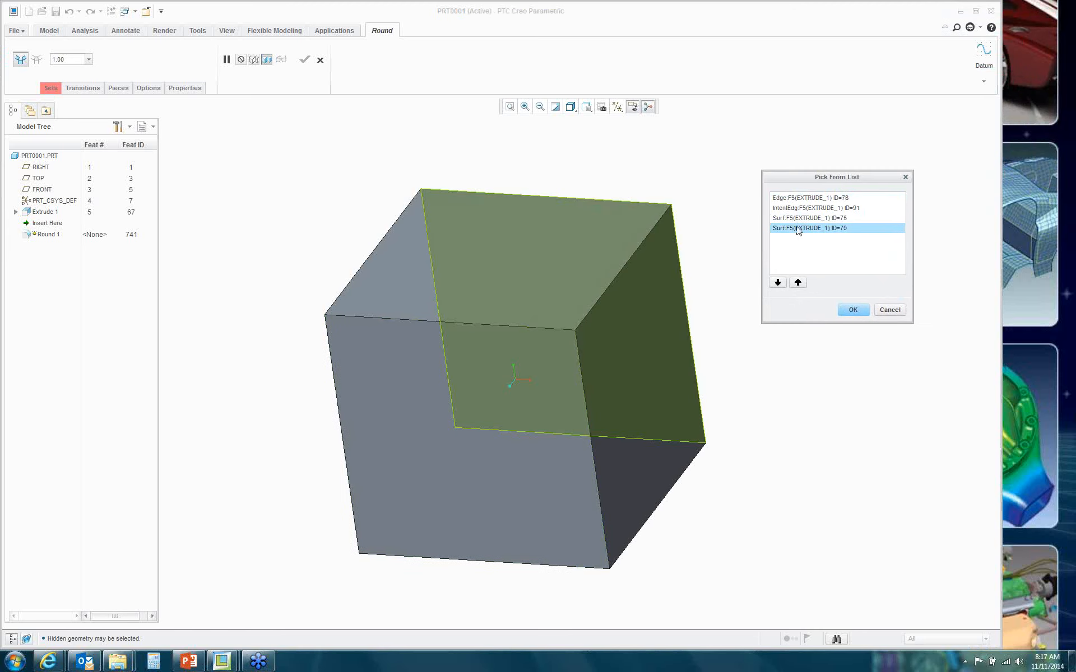
left_click(799, 208)
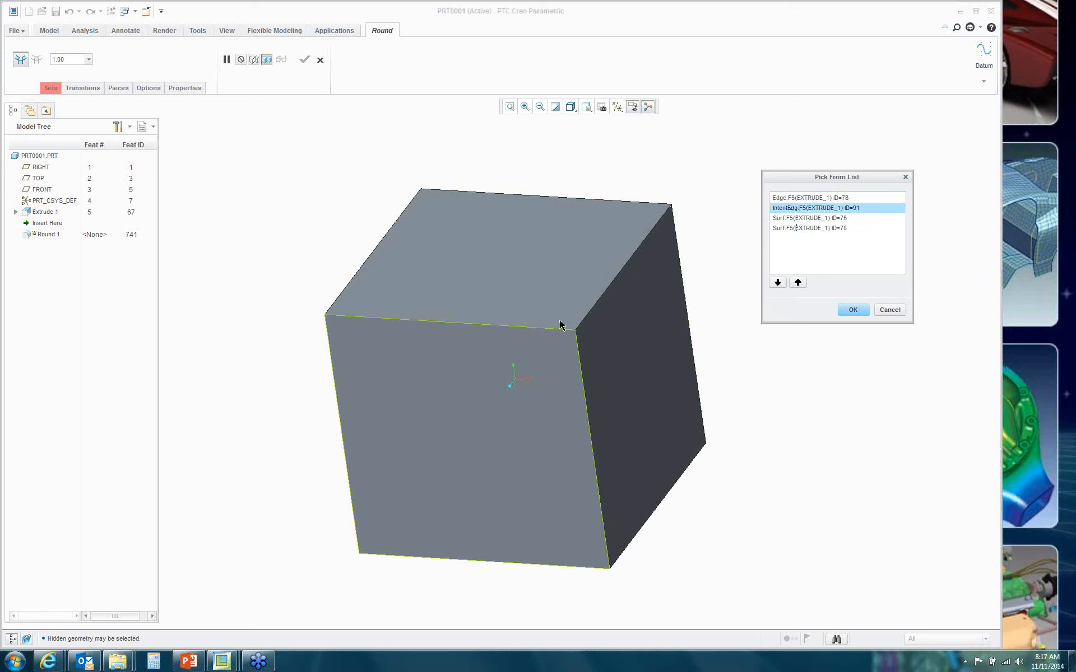
left_click(852, 311)
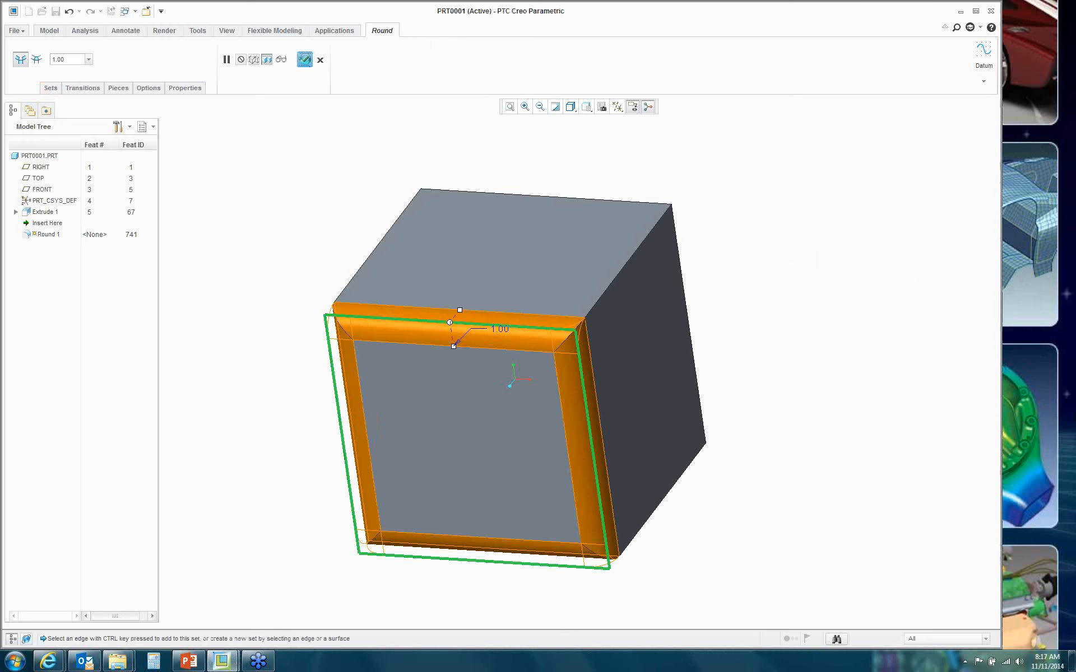
left_click(304, 60)
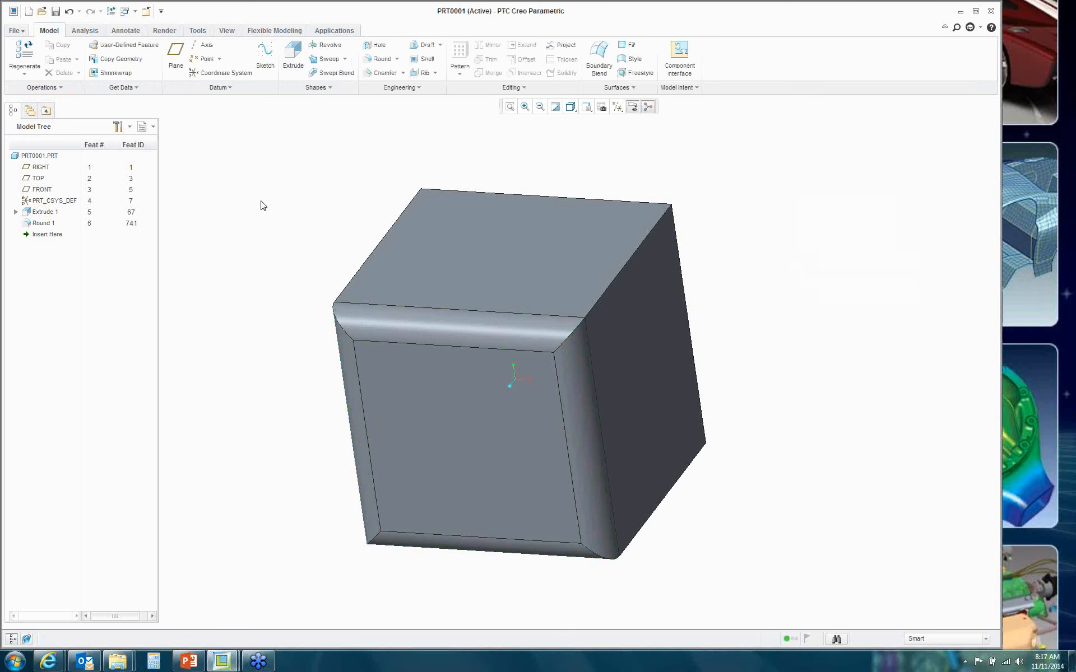
Step: Redefine Extrude 1 and open its internal sketch for editing
left_click(550, 245)
right_click(769, 152)
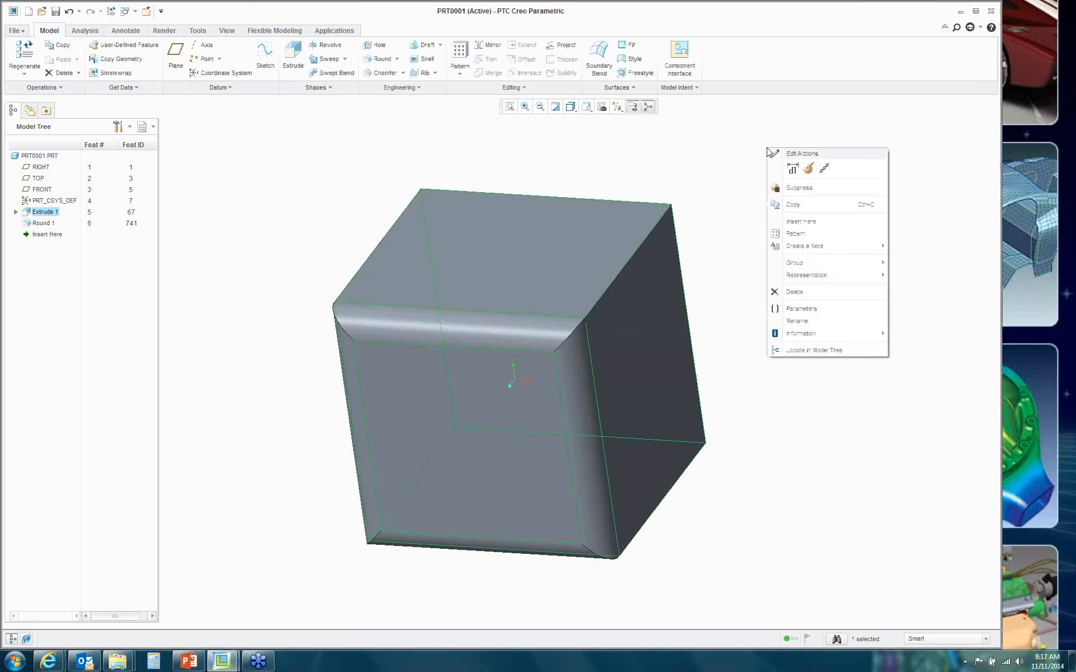
left_click(806, 164)
right_click(729, 161)
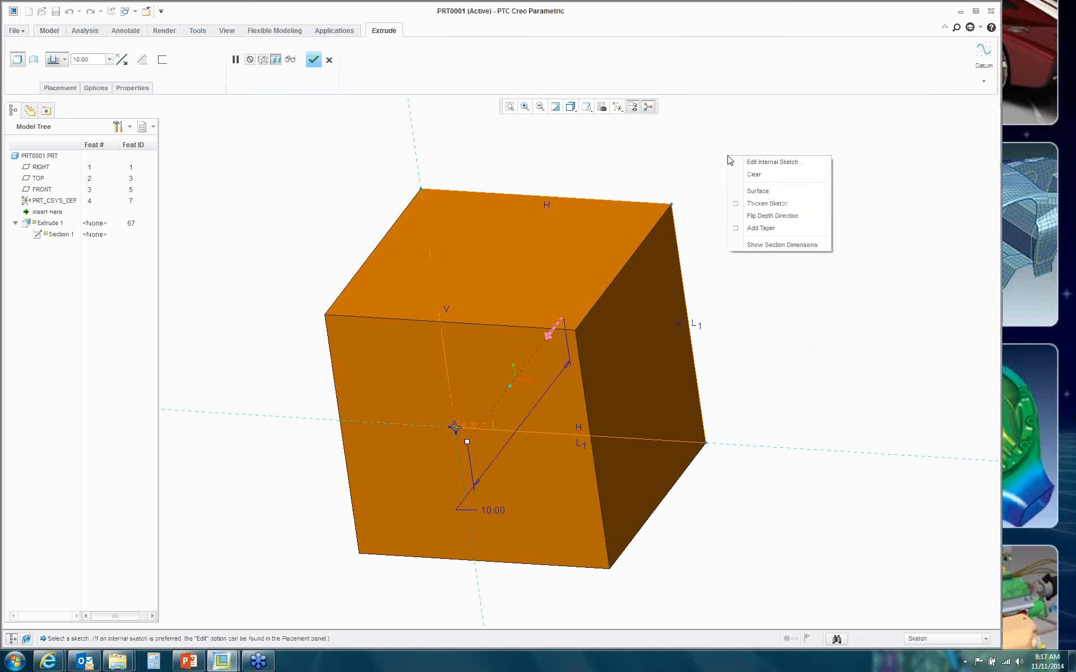
left_click(762, 157)
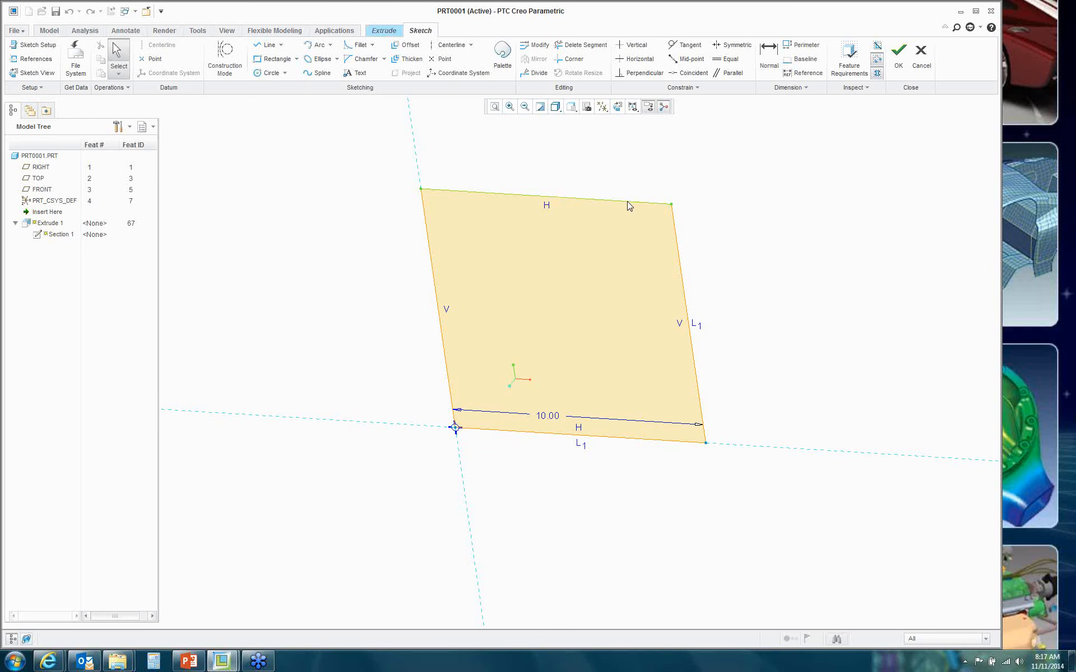
Step: Delete the top and right lines of the square section
left_click(671, 204)
left_click(675, 226, "ctrl")
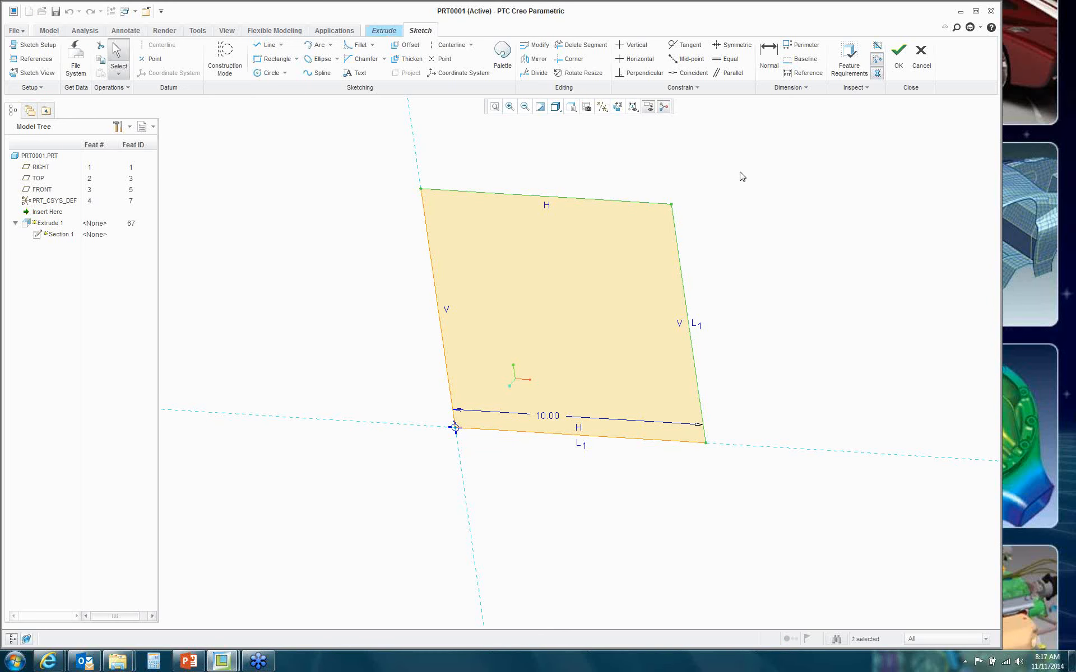
right_click(742, 177)
left_click(767, 184)
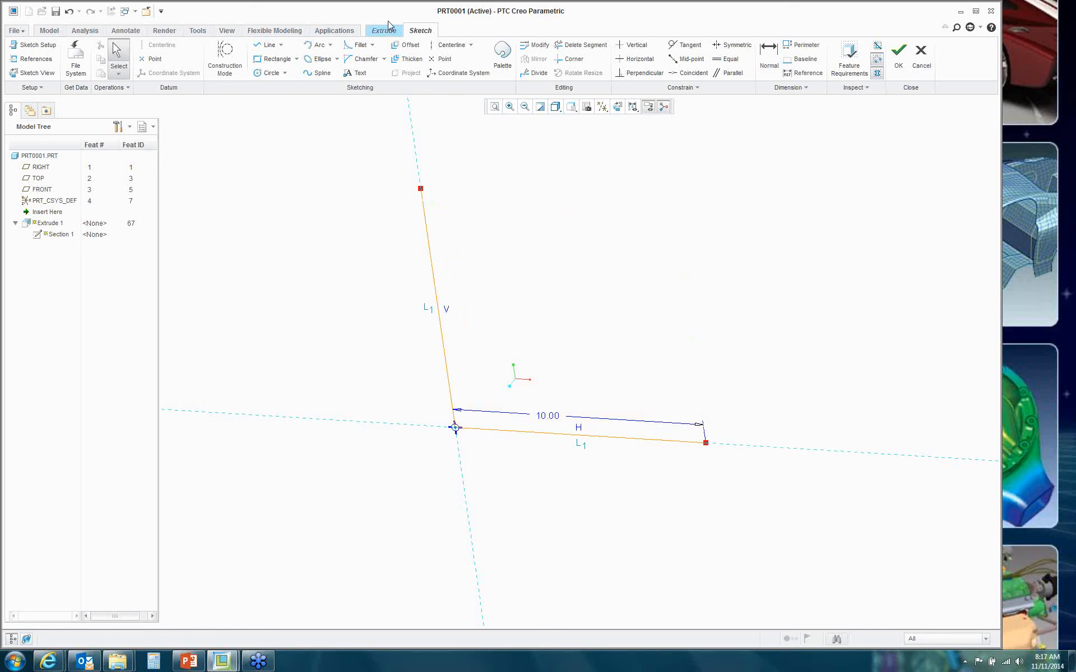
Step: Close the section with a diagonal line between its two open endpoints and complete the redefined Extrude 1
left_click(268, 45)
left_click(420, 189)
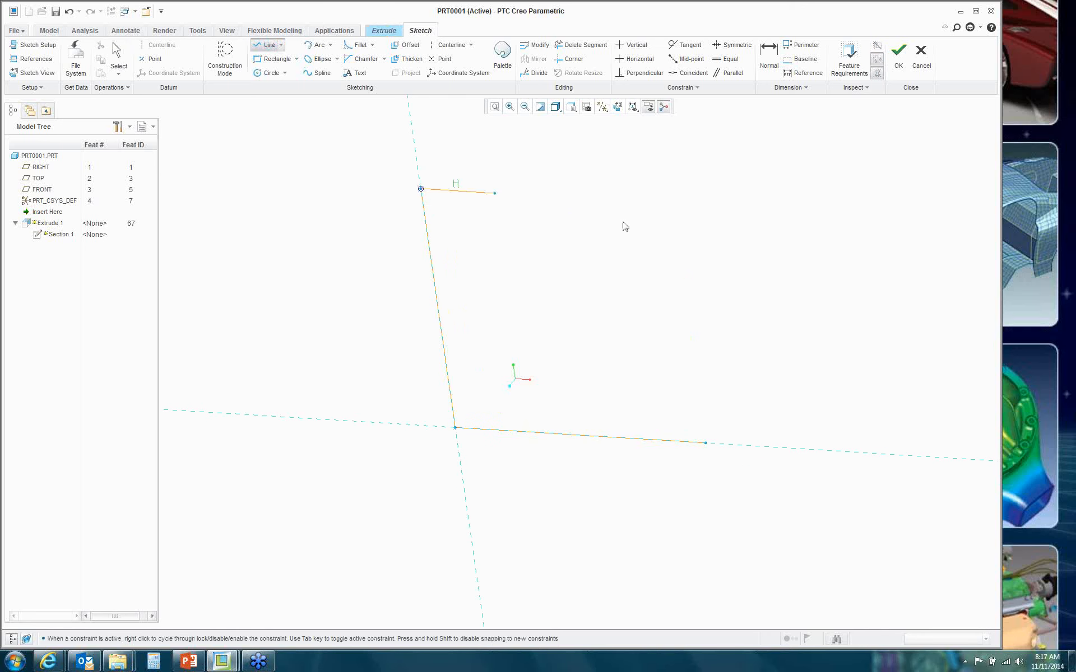
left_click(705, 442)
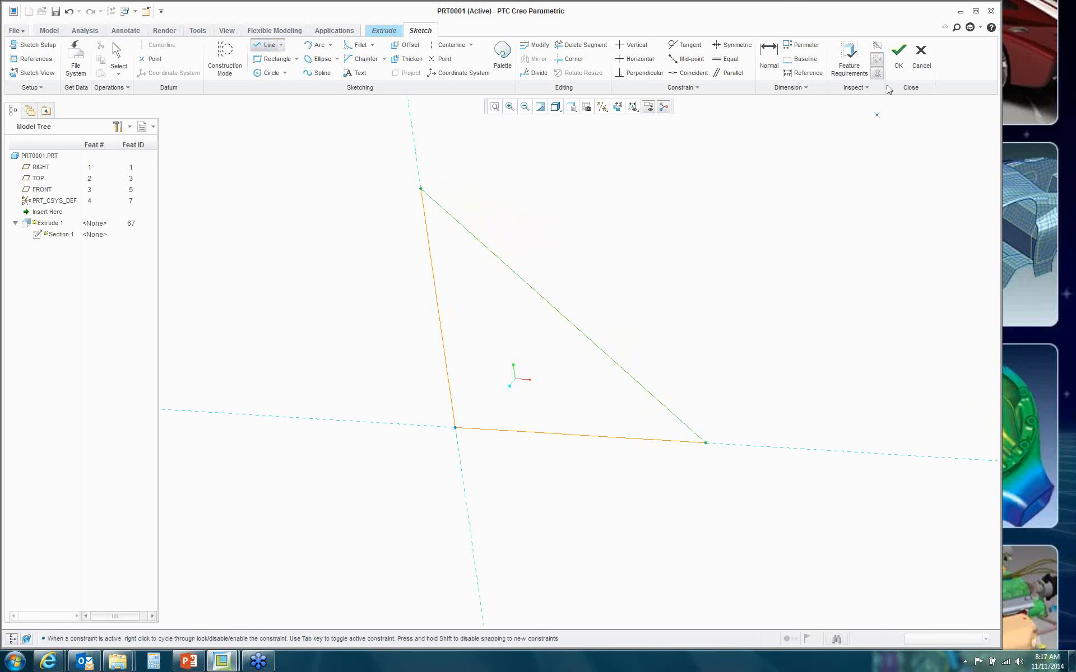
left_click(898, 56)
middle_click(654, 249)
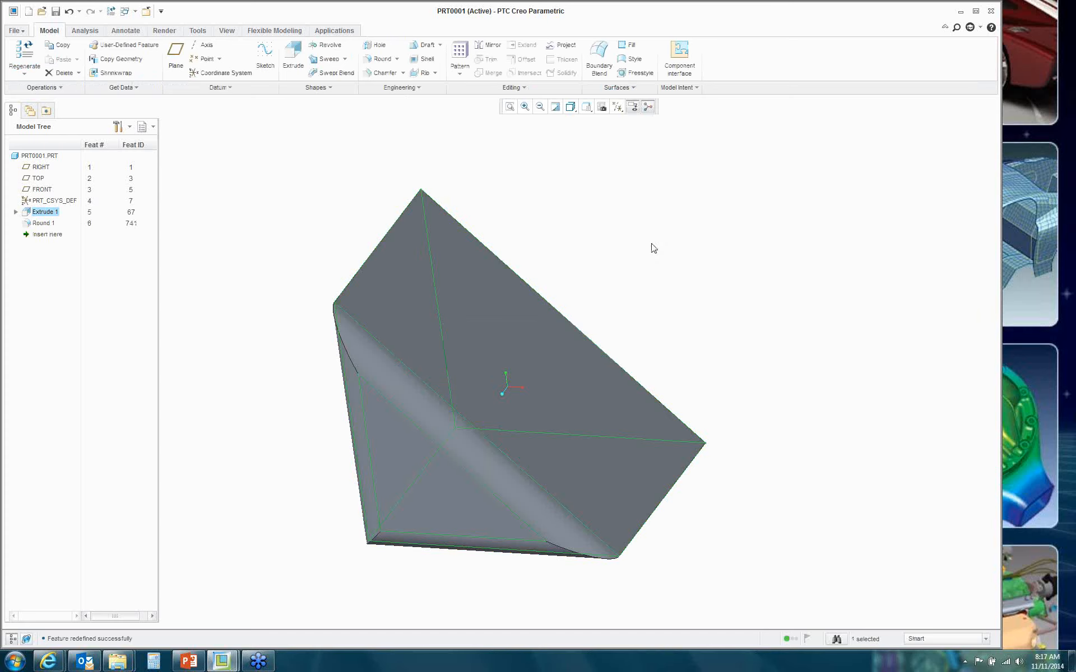
mouse_move(788, 245)
middle_mouse_down()
mouse_move(700, 226)
mouse_move(818, 243)
mouse_move(756, 257)
mouse_move(800, 283)
mouse_move(835, 214)
mouse_move(805, 224)
mouse_move(762, 210)
mouse_move(809, 233)
mouse_move(670, 230)
mouse_move(810, 227)
mouse_move(795, 233)
middle_mouse_up()
scroll(756, 221, "down", 2)
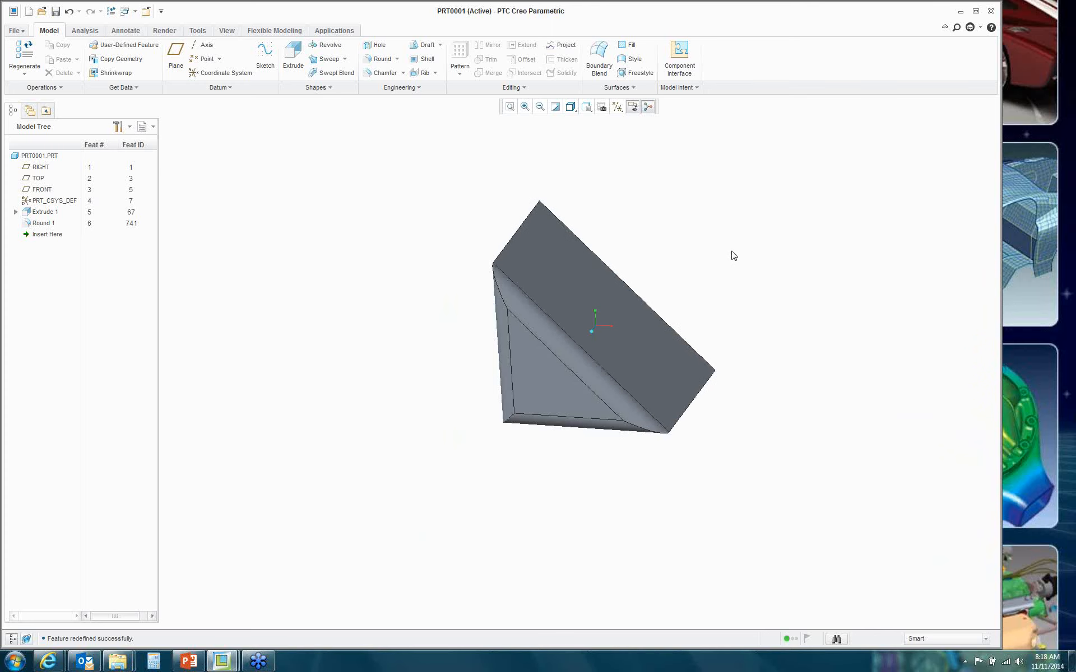
middle_click_drag(734, 257, 711, 260)
scroll(728, 262, "up", 2)
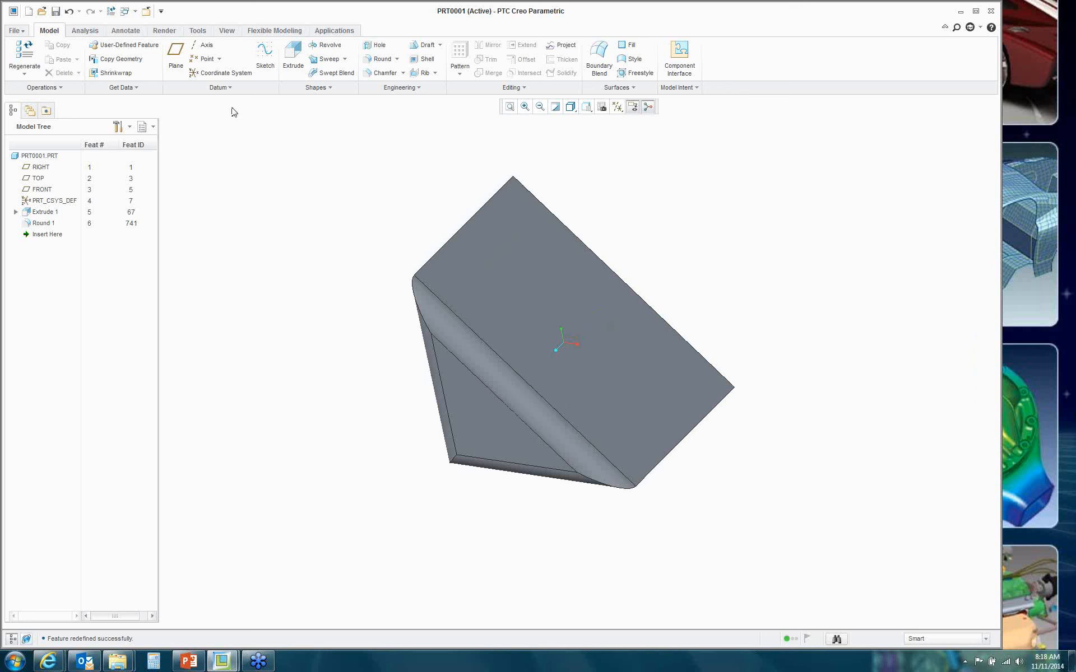
Step: Switch from PRT0001 to the REFERENCES part and move the feature insertion point to directly after Chamfer 1
left_click(147, 12)
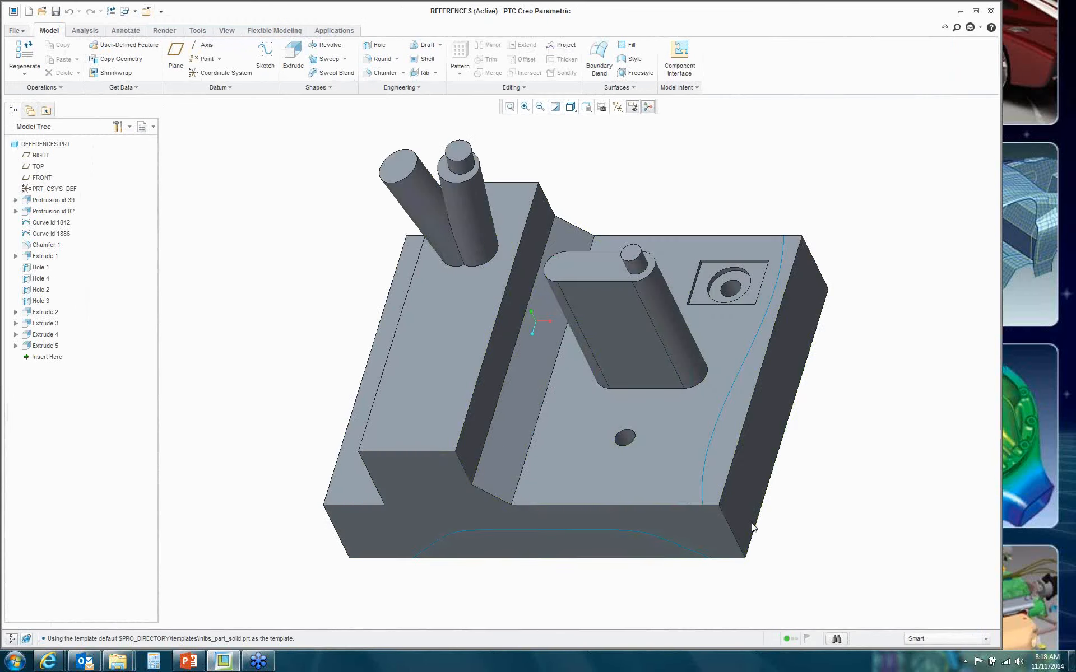
mouse_move(784, 502)
middle_mouse_down()
mouse_move(774, 487)
mouse_move(749, 511)
mouse_move(802, 495)
mouse_move(783, 500)
mouse_move(792, 489)
mouse_move(781, 499)
mouse_move(802, 499)
mouse_move(790, 499)
middle_mouse_up()
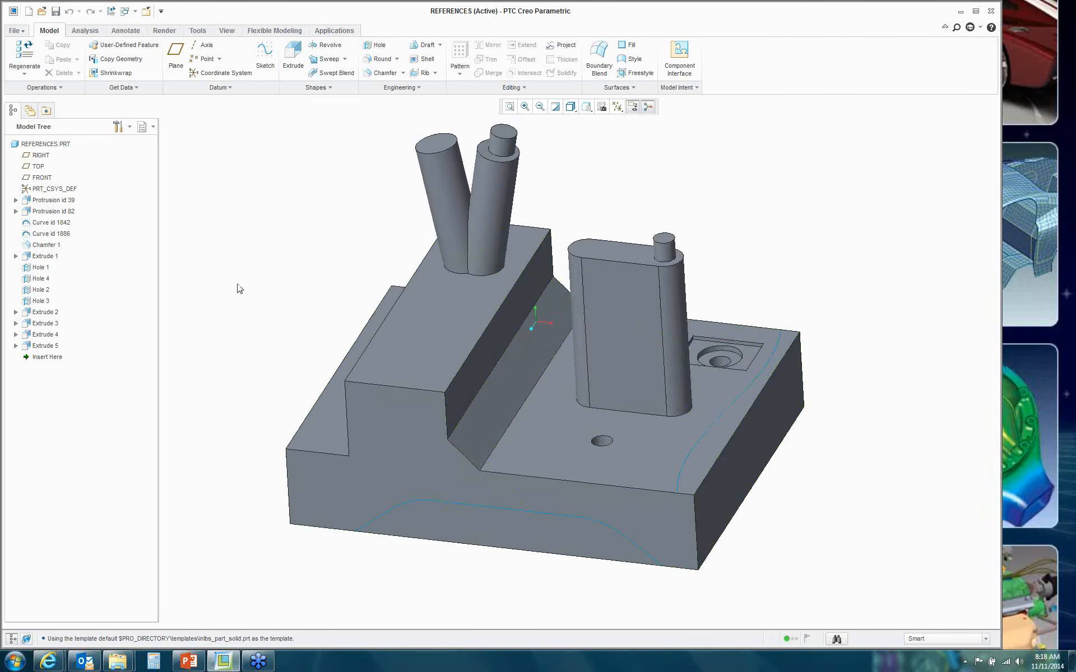
left_click_drag(48, 357, 49, 250)
mouse_move(324, 232)
middle_mouse_down()
mouse_move(329, 242)
mouse_move(318, 238)
middle_mouse_up()
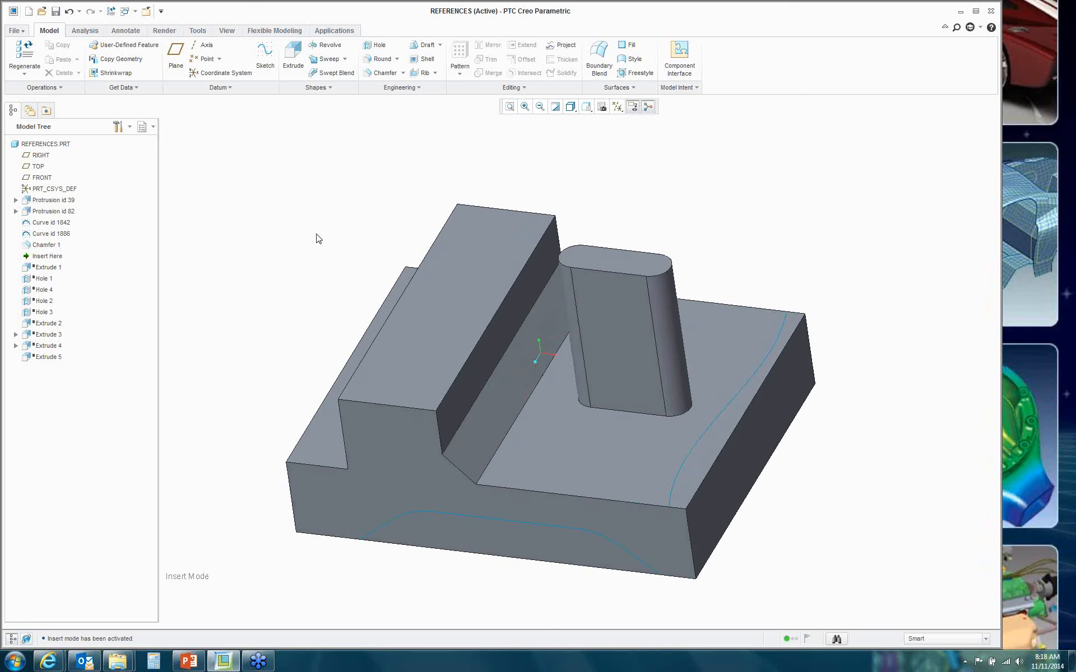
Step: View the section sketch of Protrusion id 39 without changing it, and highlight Protrusion id 82 and Chamfer 1 in the model
left_click(53, 200)
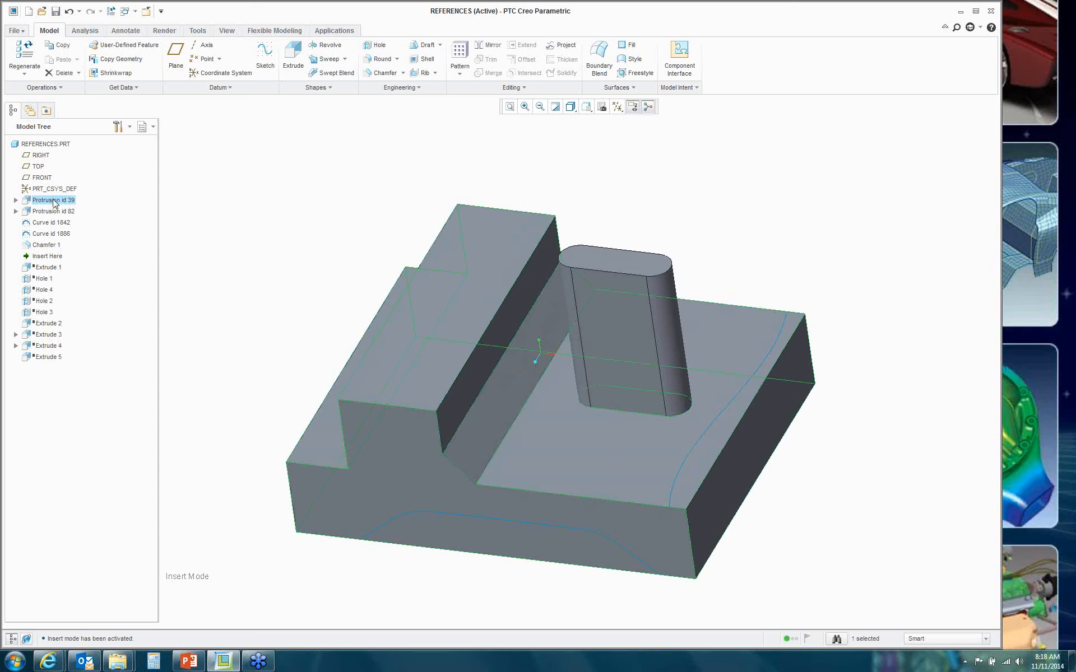
right_click(334, 172)
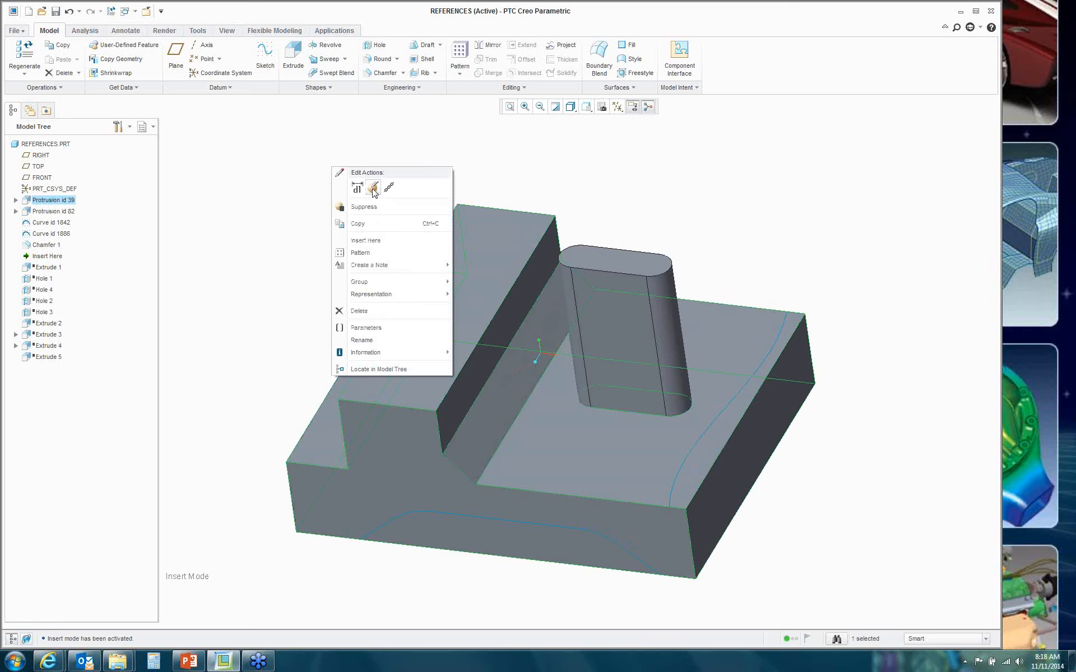
left_click(337, 172)
right_click(335, 172)
left_click(359, 173)
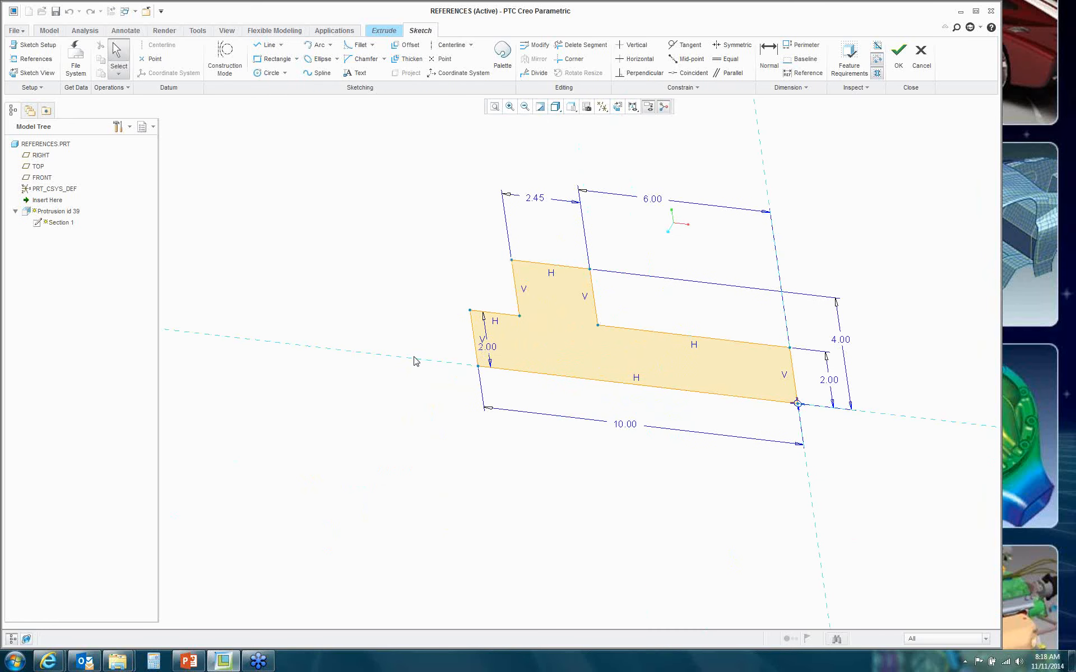
left_click(921, 58)
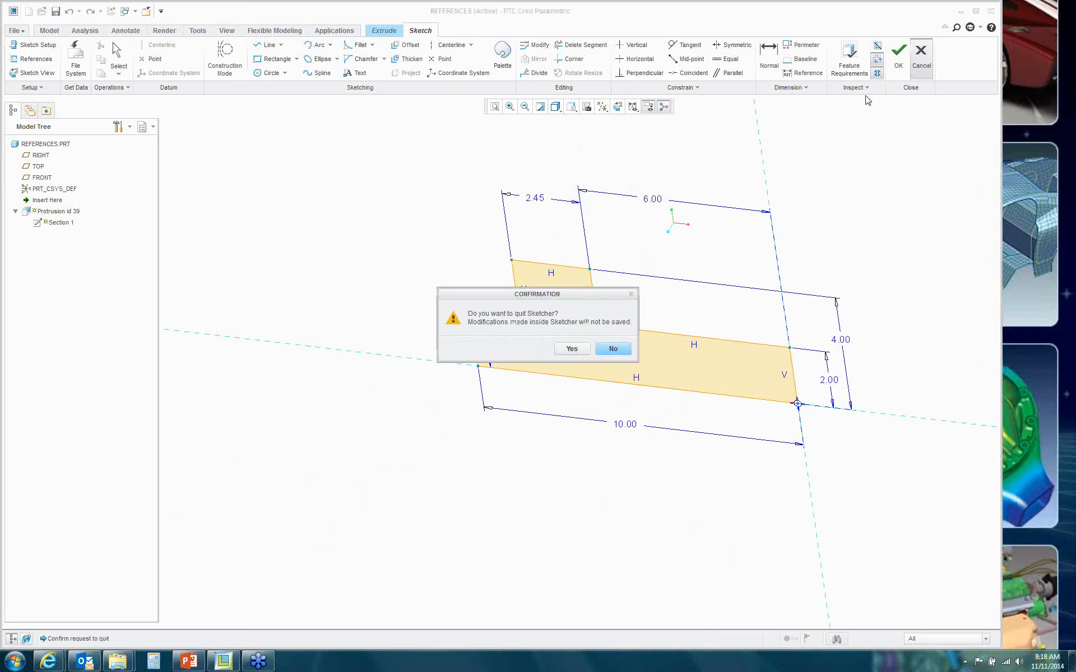
left_click(570, 349)
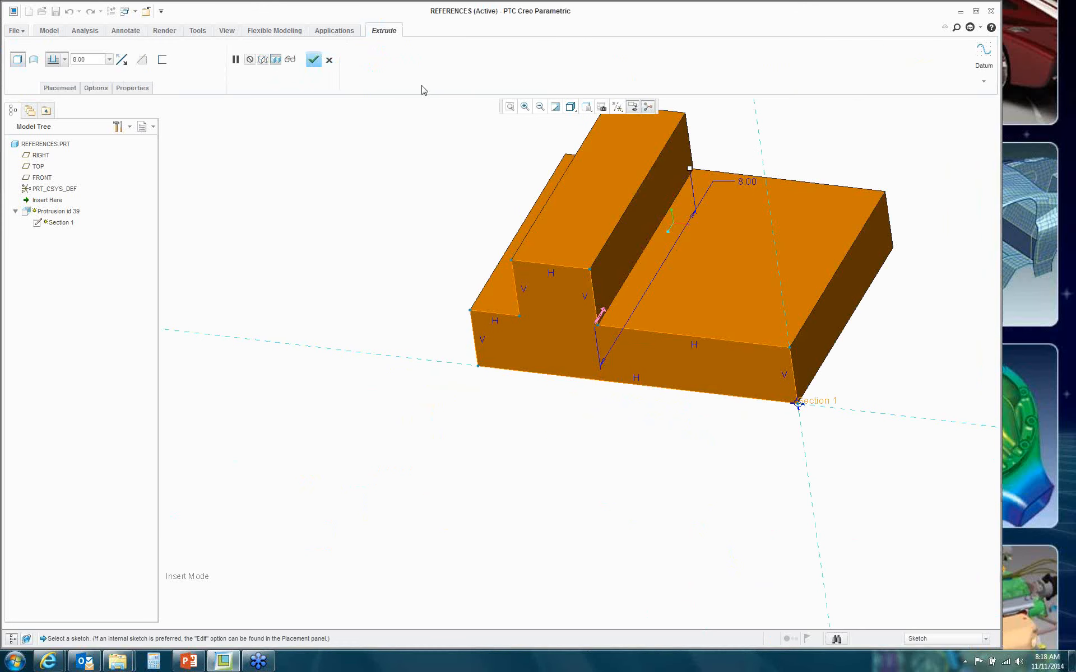
left_click(312, 61)
scroll(590, 236, "down", 4)
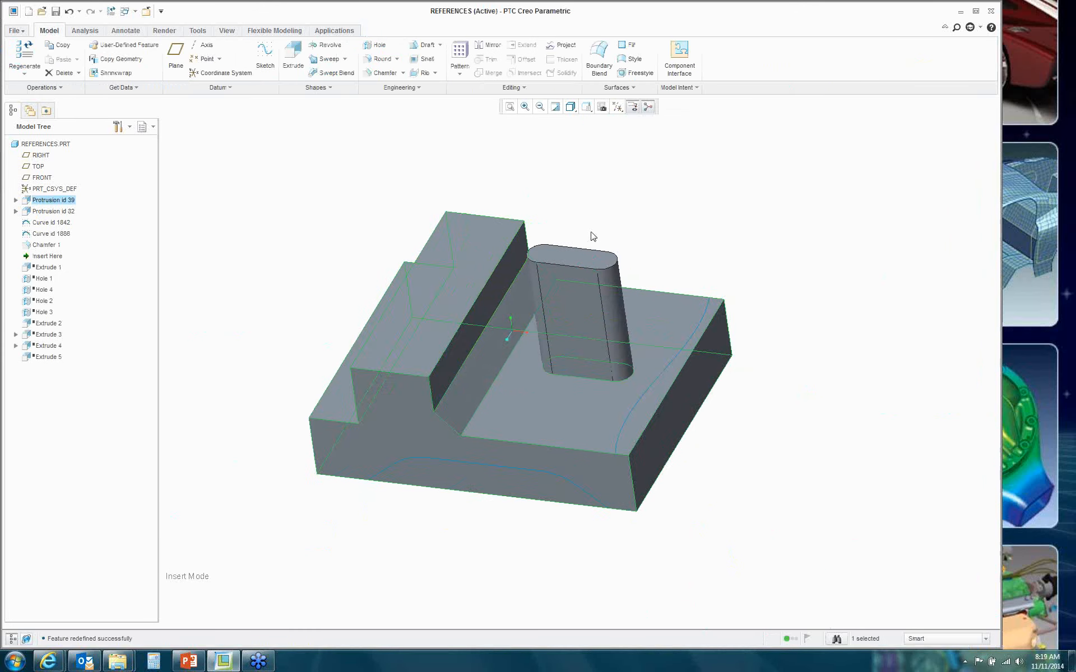
left_click(40, 213)
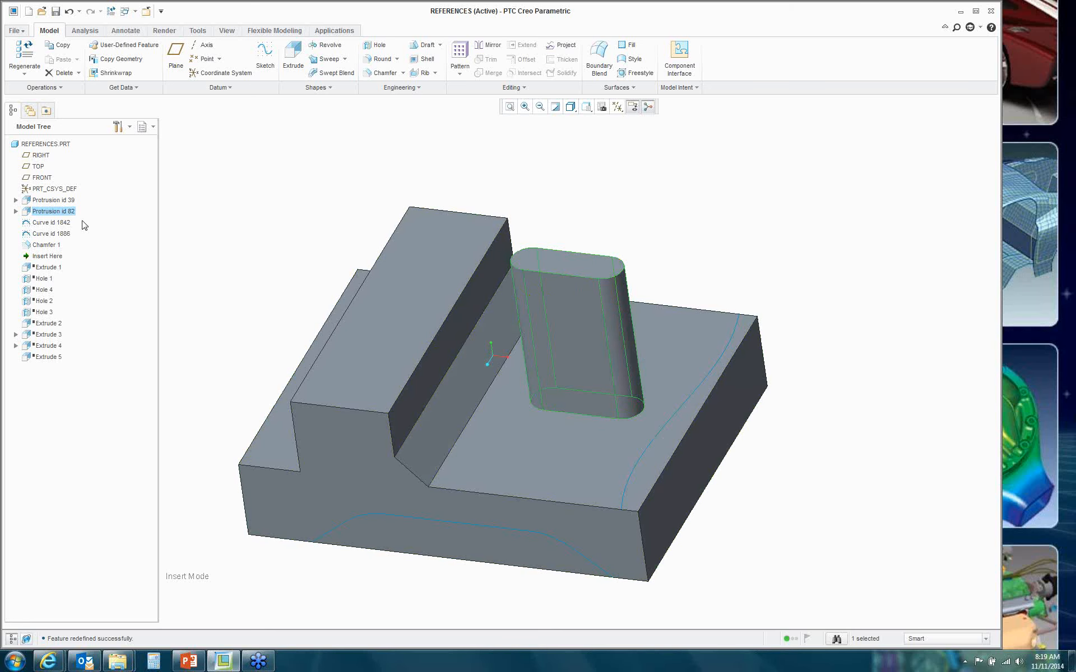
left_click(44, 245)
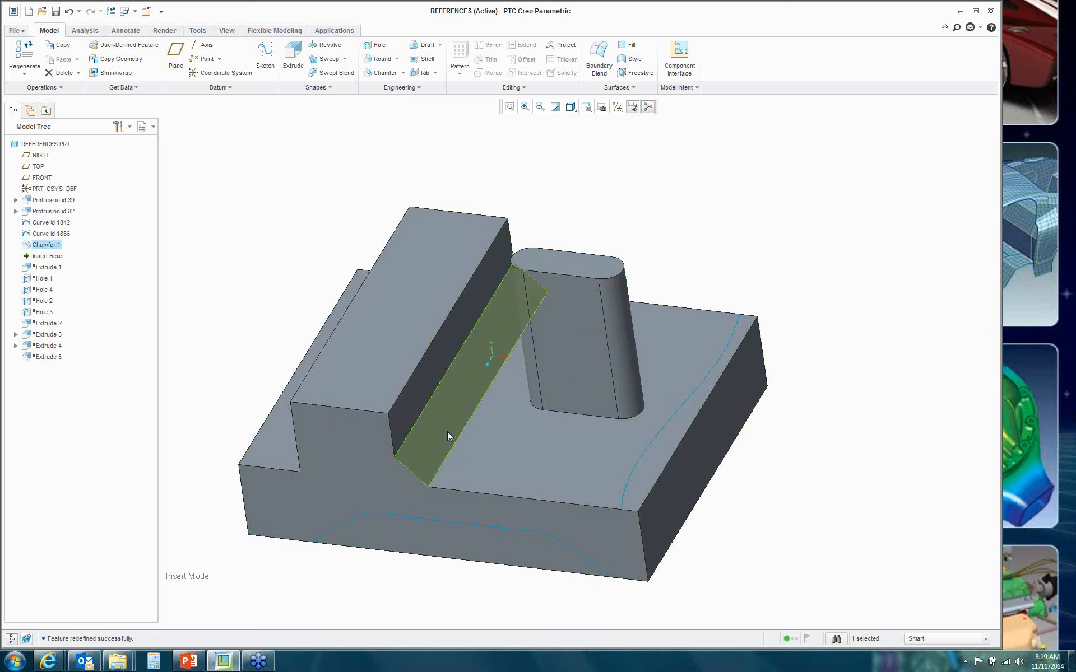
Step: Add the Feat # and Feat ID columns to the model tree and widen the tree slightly to fit them
left_click(130, 127)
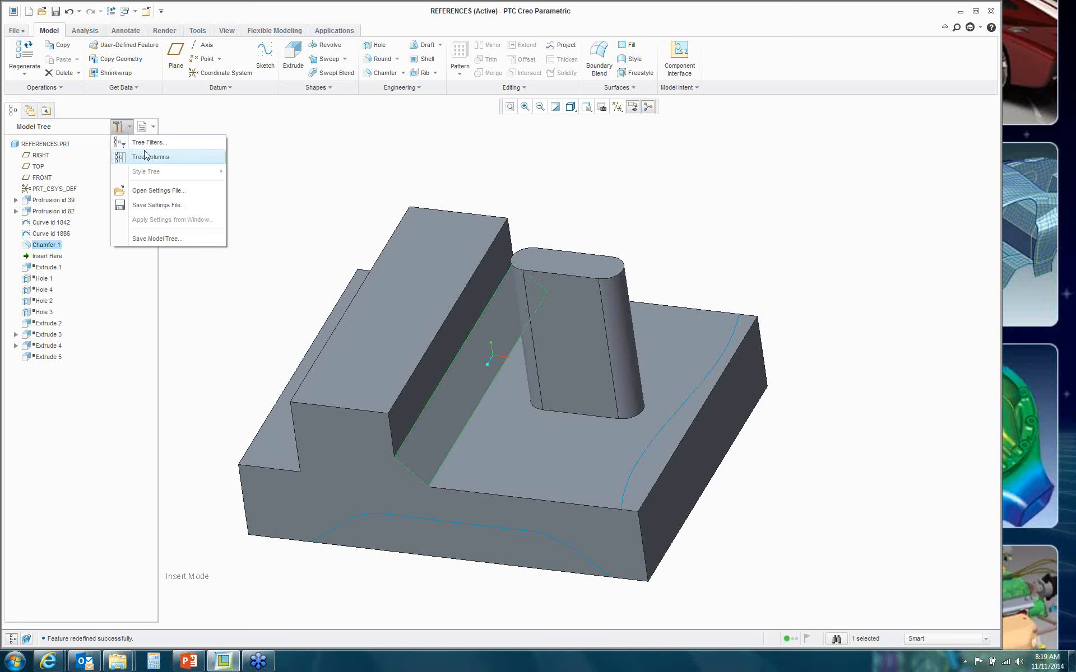
left_click(148, 156)
left_click(465, 291)
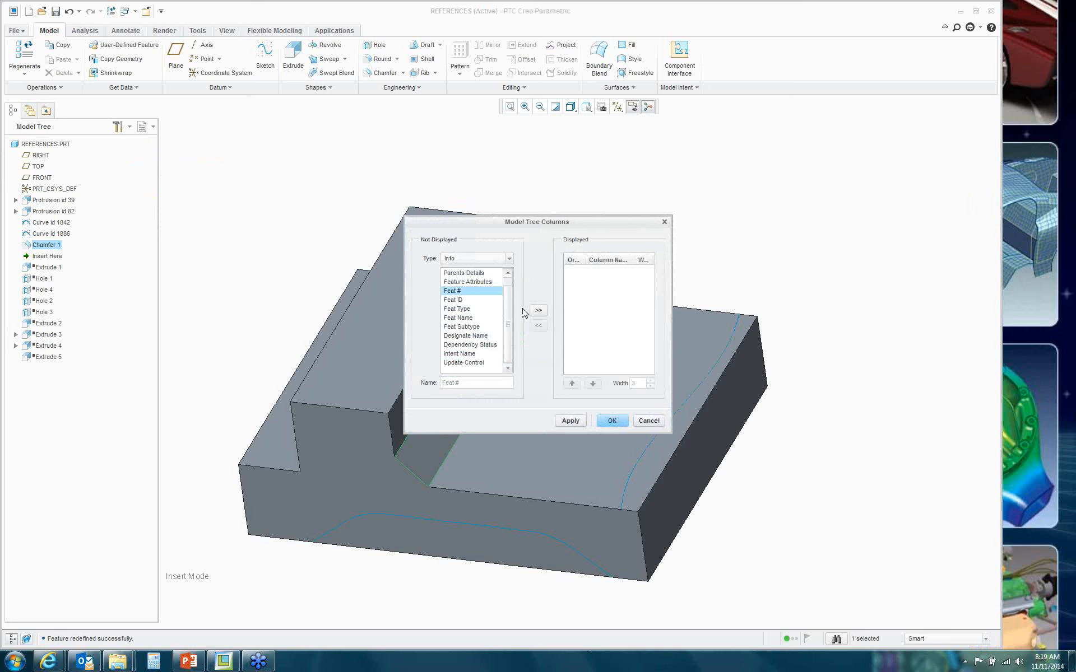
left_click(538, 310)
left_click(538, 312)
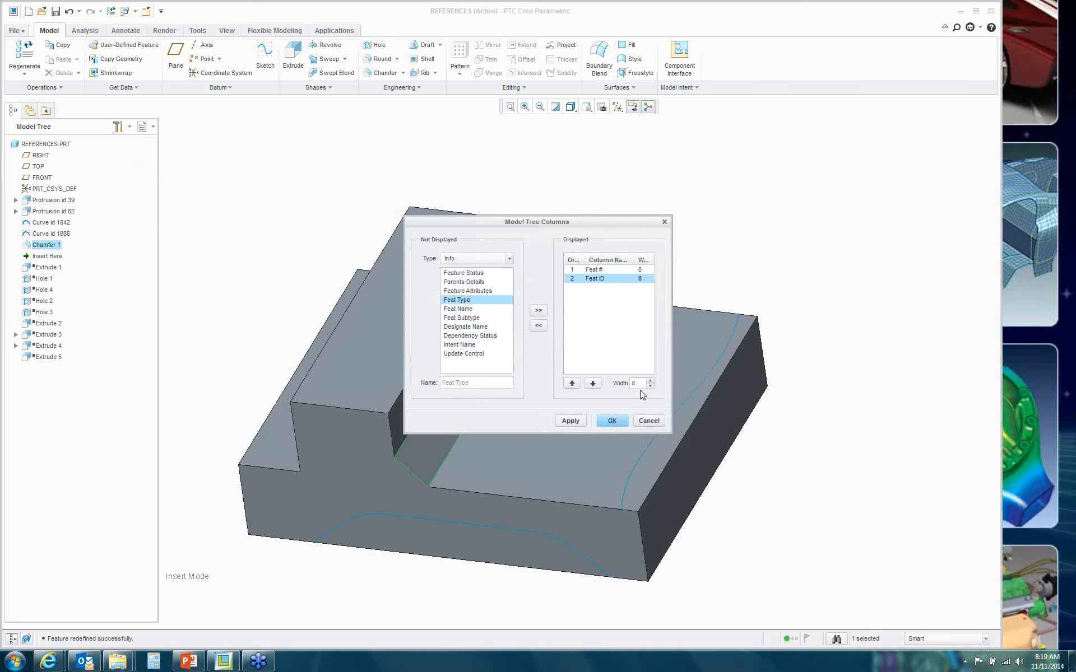
left_click(614, 423)
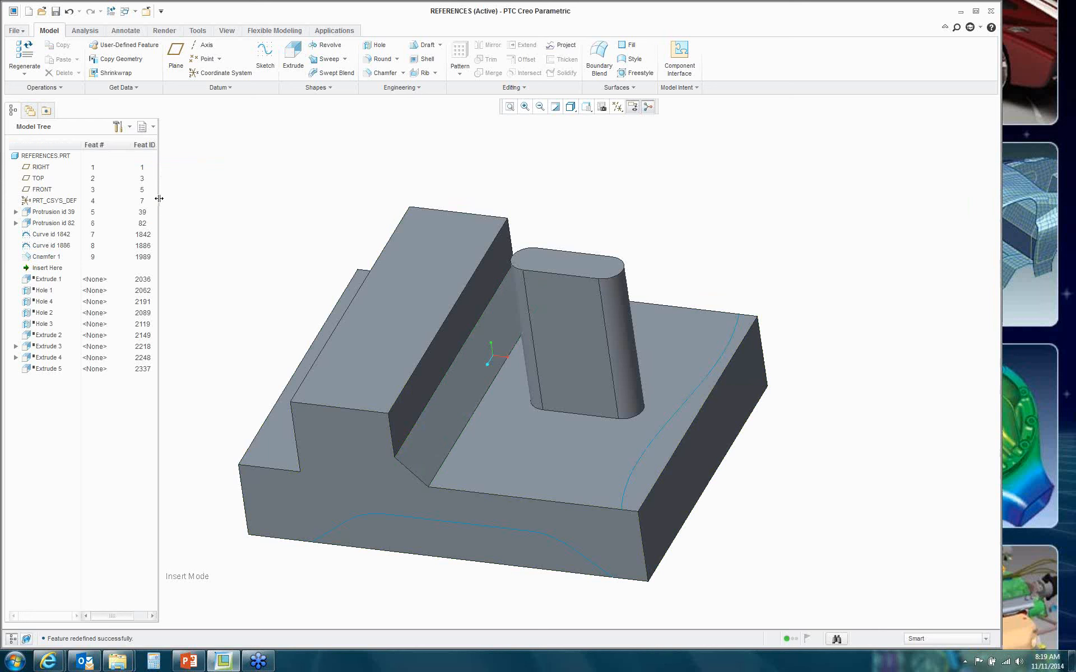
left_click_drag(159, 198, 167, 198)
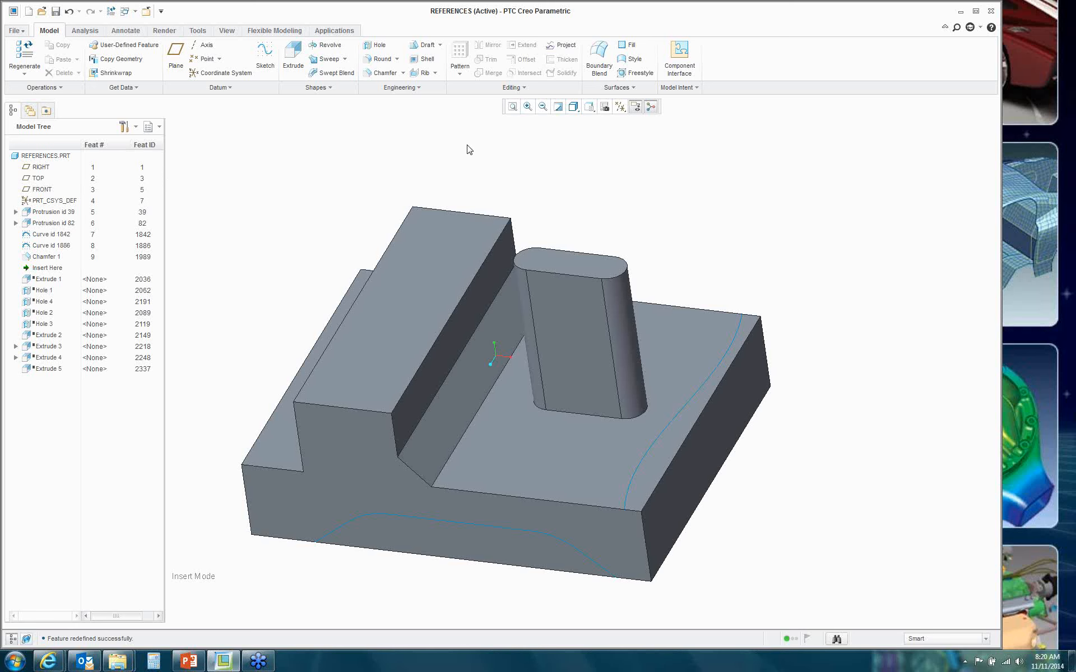
Step: Create a 0.25 round along the edge where the slot-shaped boss meets the base block
left_click(379, 59)
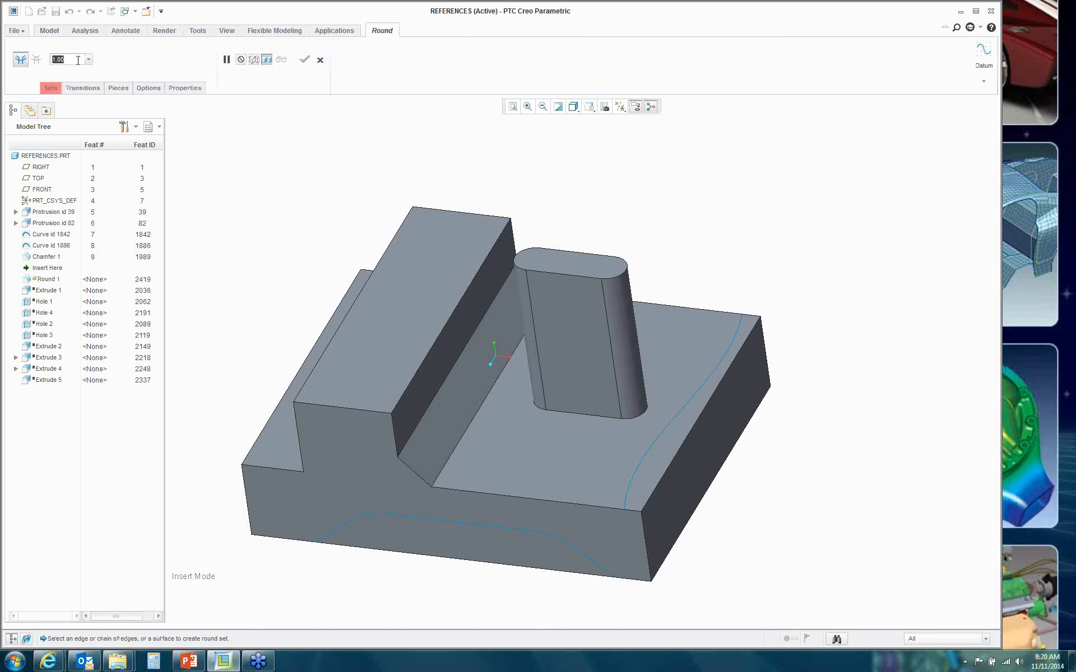
key("BackSpace")
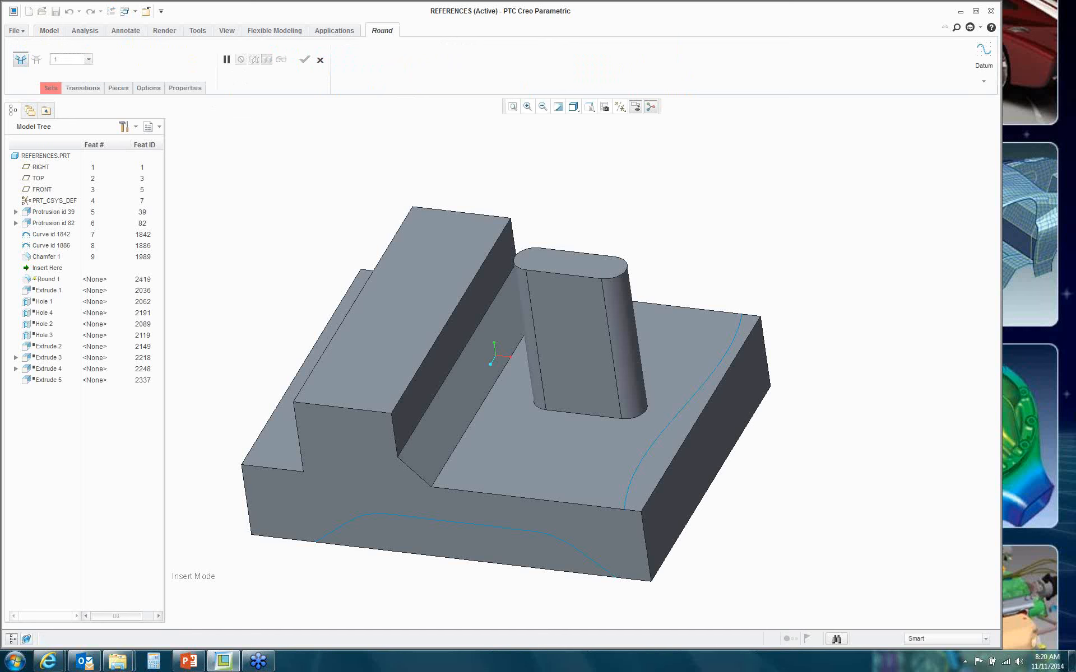
type("25")
key("Return")
left_click(634, 415)
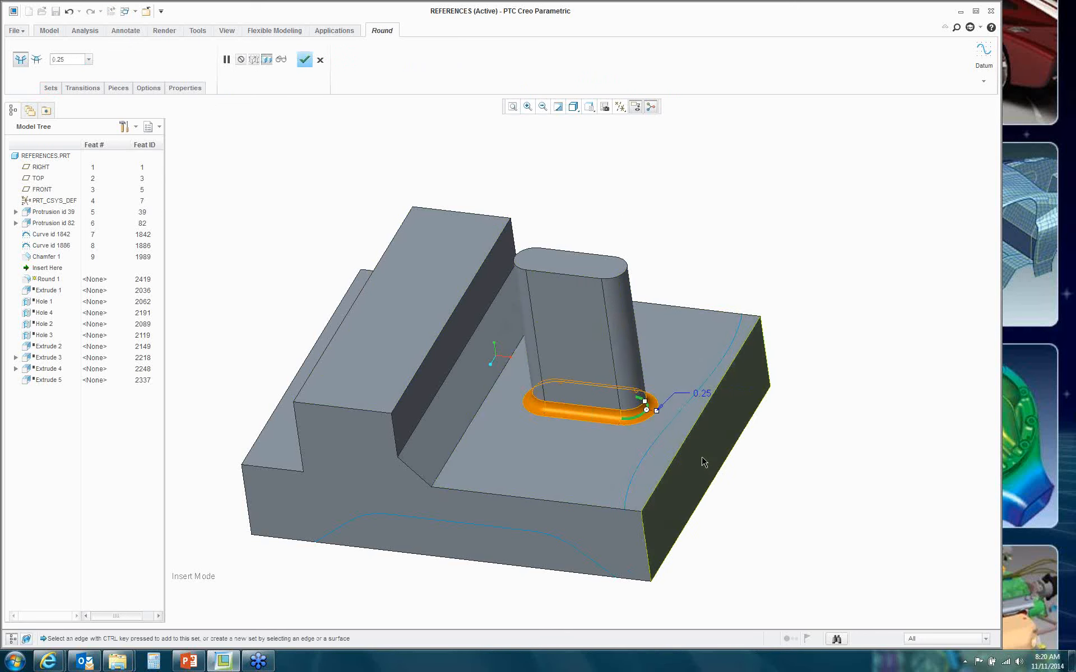
scroll(683, 404, "up", 5)
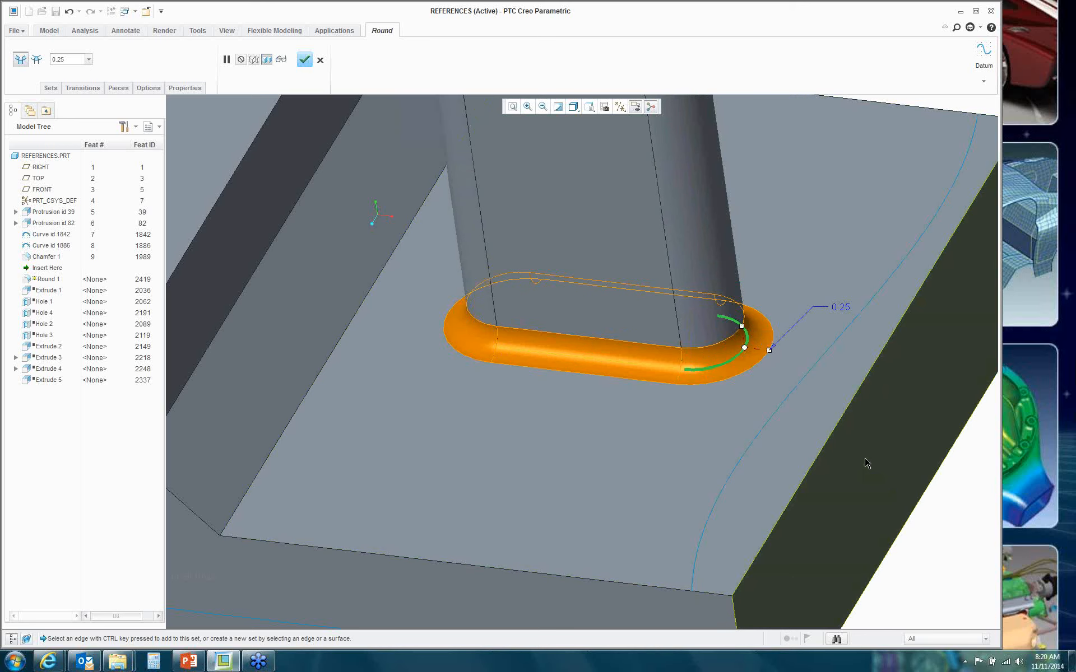
middle_click(771, 455)
left_click(908, 560)
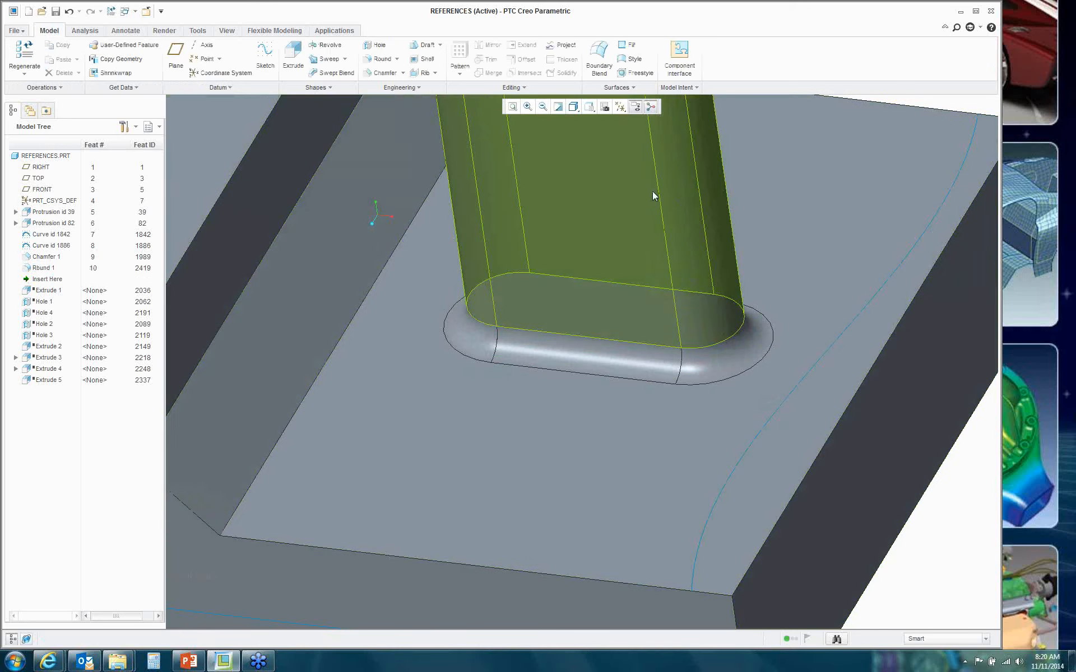
Step: Redefine Protrusion id 82, the slot-shaped boss, and open its internal section sketch for editing
left_click(649, 193)
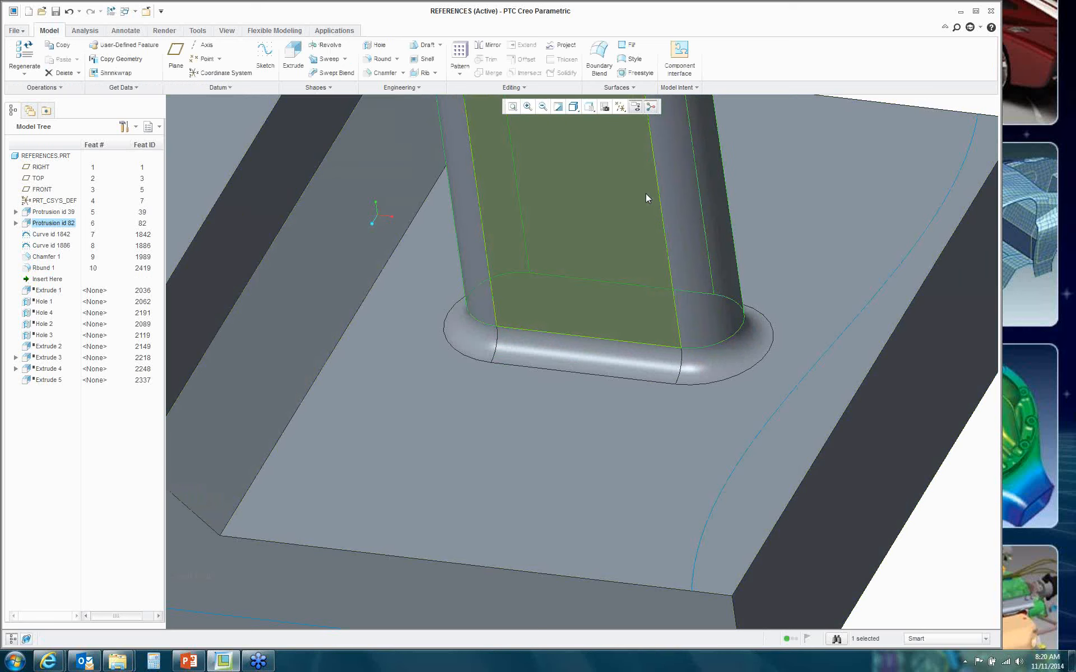
right_click(645, 194)
left_click(688, 250)
right_click(647, 241)
left_click(674, 243)
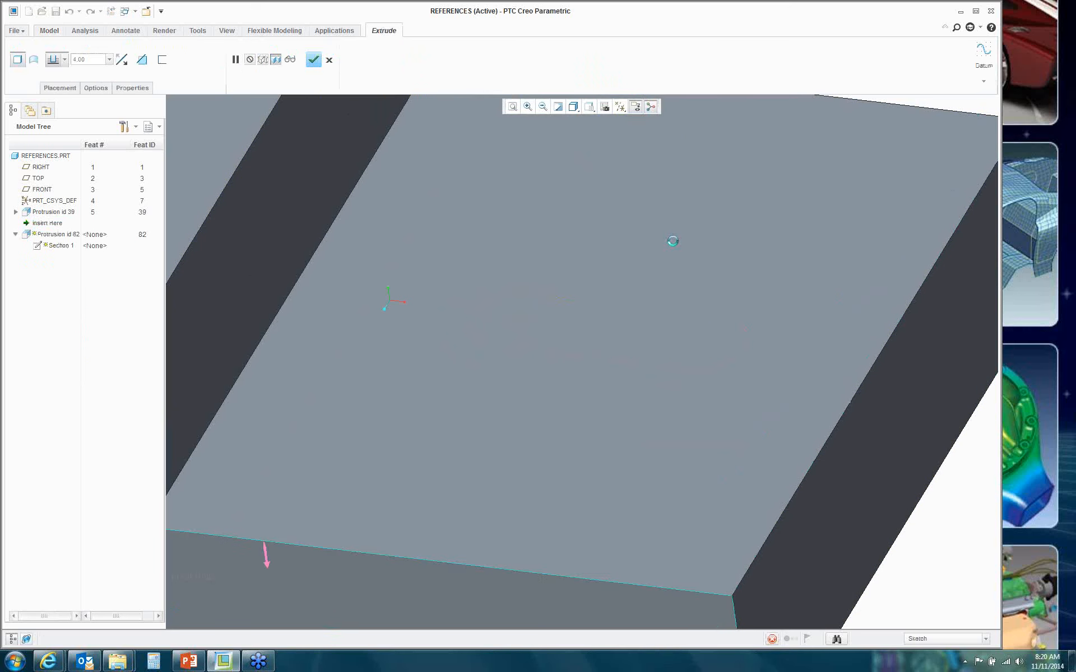
Step: Delete both straight lines and the left arc of the slot section, and try deleting the right arc but decline removing the referenced entity
left_click(581, 45)
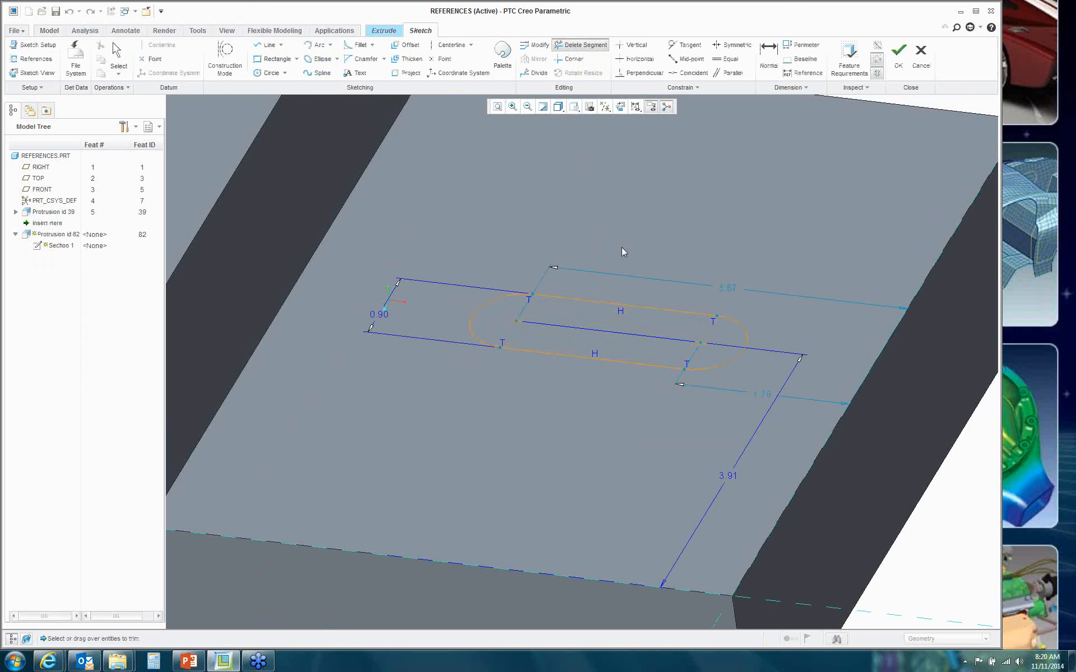
left_click(595, 304)
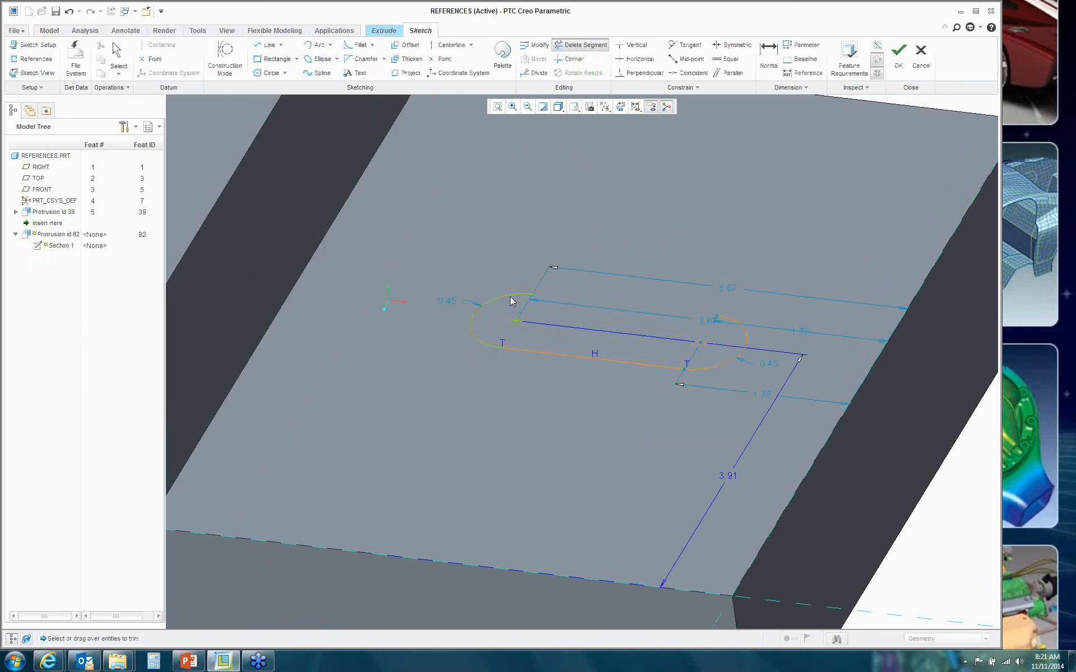
left_click_drag(511, 301, 521, 363)
left_click(544, 353)
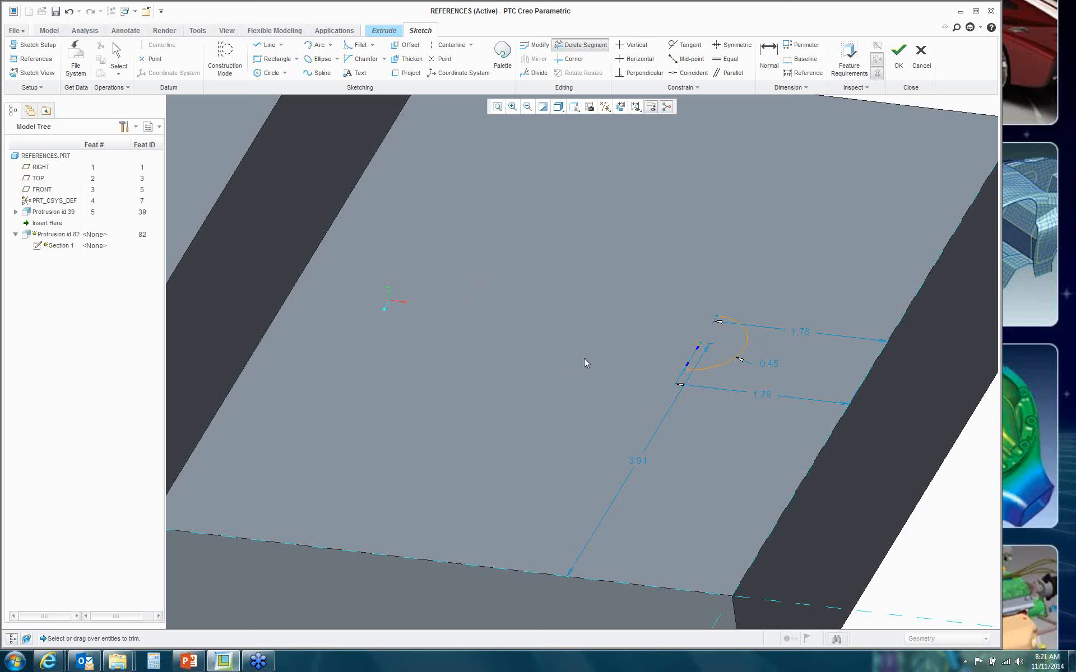
left_click(722, 369)
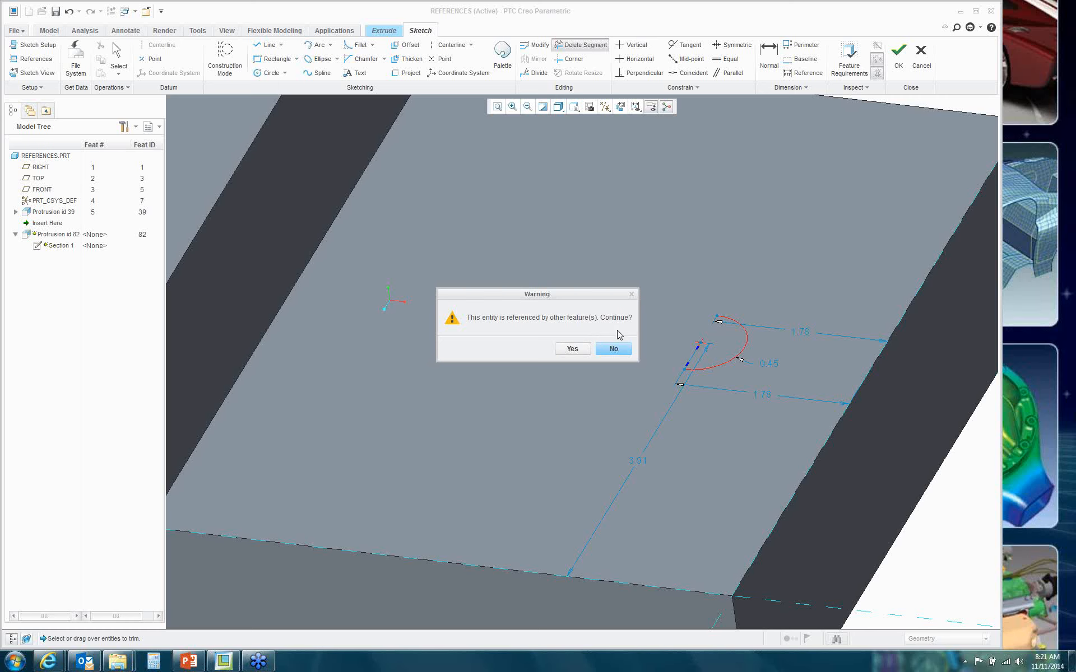
left_click(615, 349)
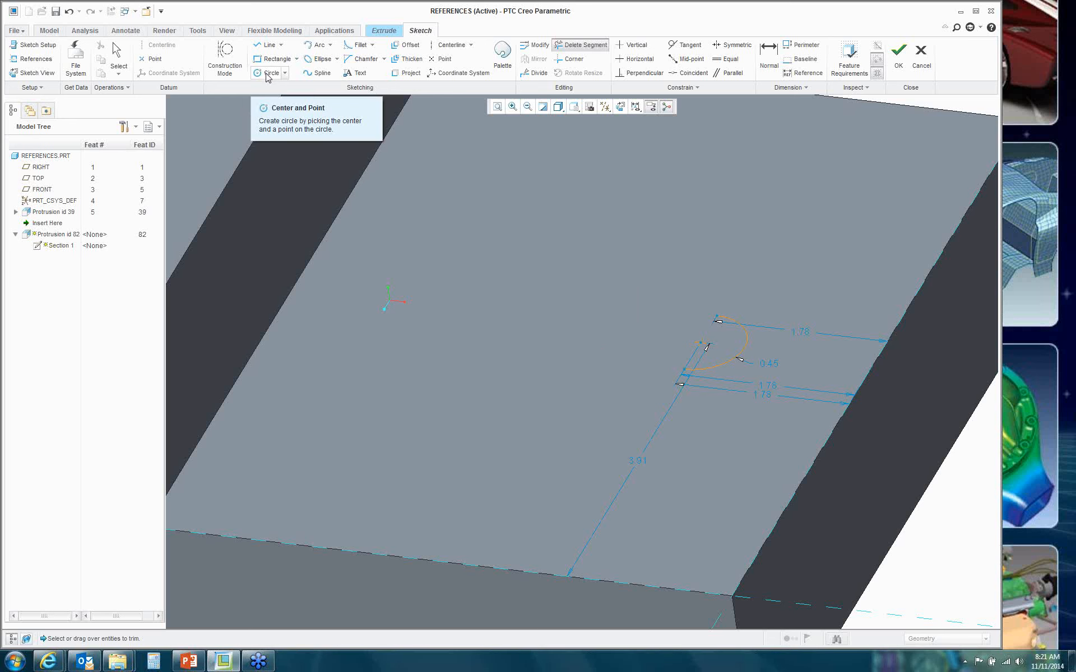
Step: Sketch a circle about 2 units in diameter to the upper left of the remaining arc
left_click(266, 75)
left_click(555, 278)
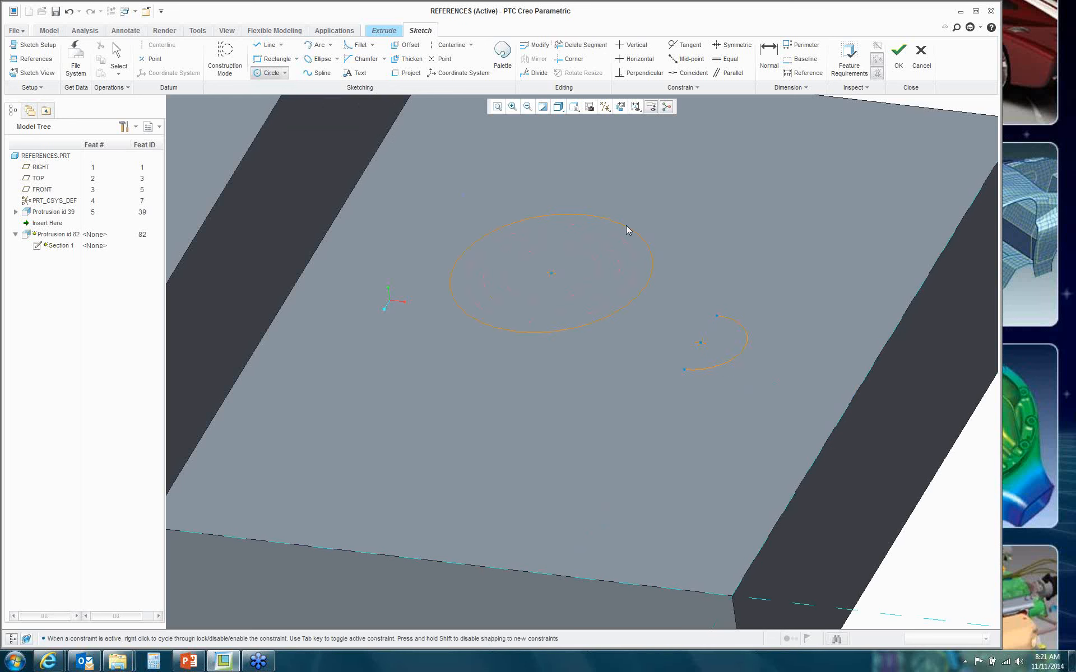
left_click(626, 225)
middle_click(626, 225)
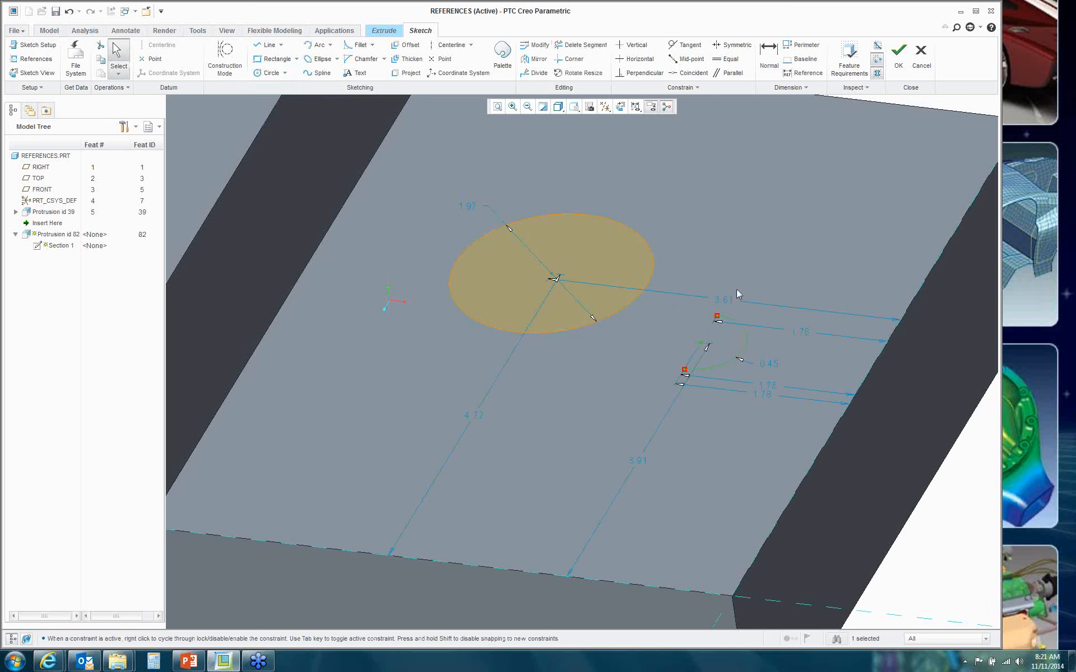
Step: Replace the remaining section arc with the new circle, allowing its dimensions to be deleted, and complete the redefinition of the boss
right_click(750, 244)
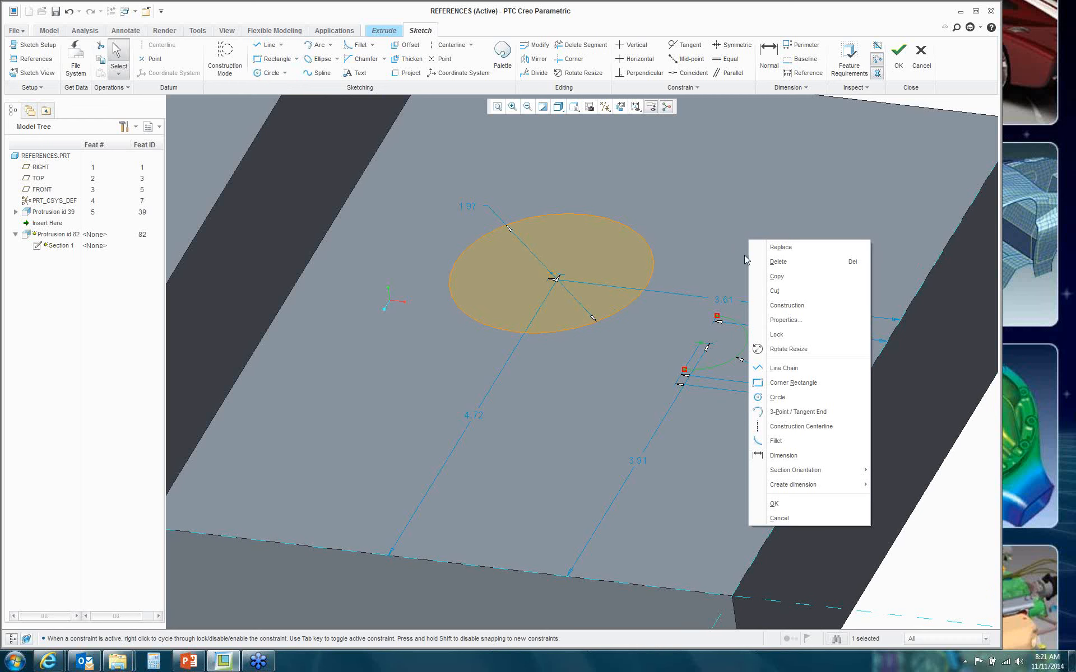
left_click(796, 248)
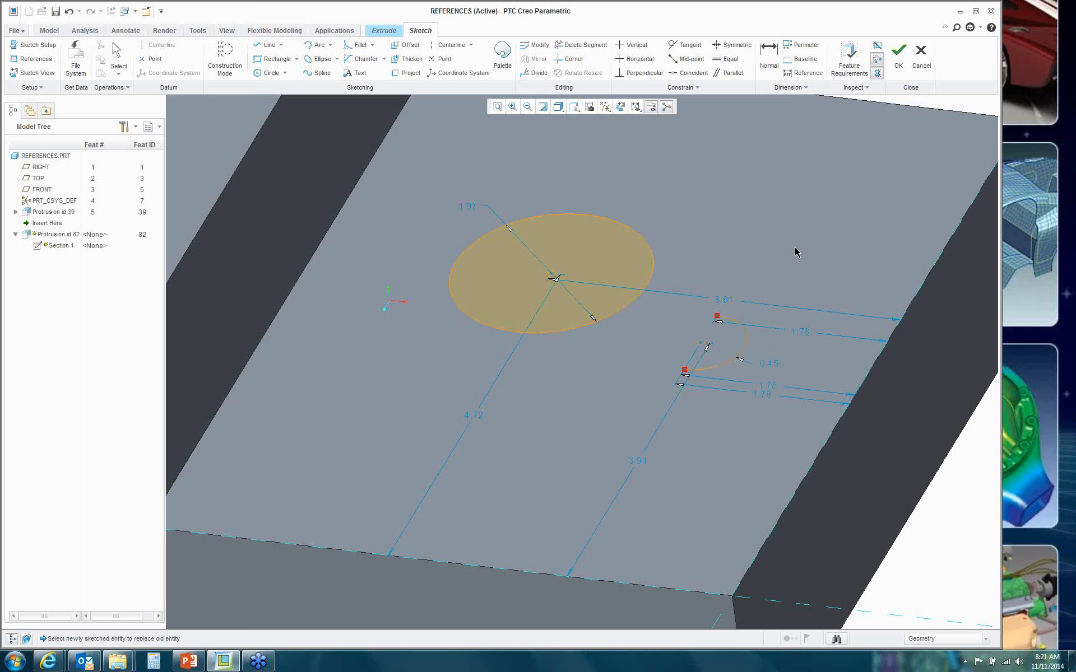
left_click(654, 260)
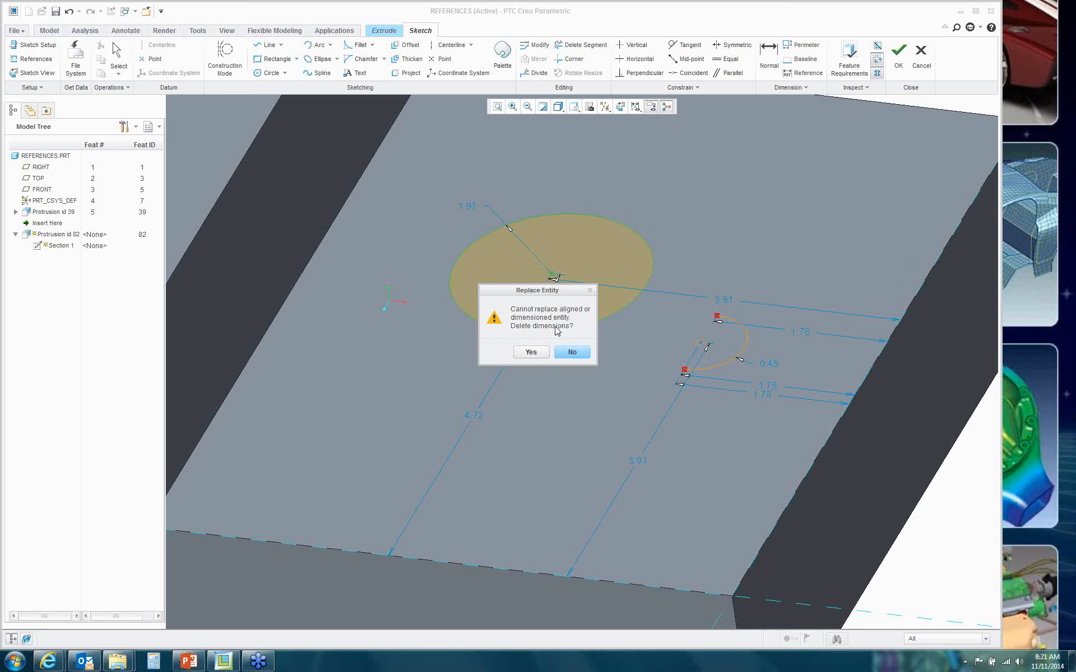
left_click(526, 353)
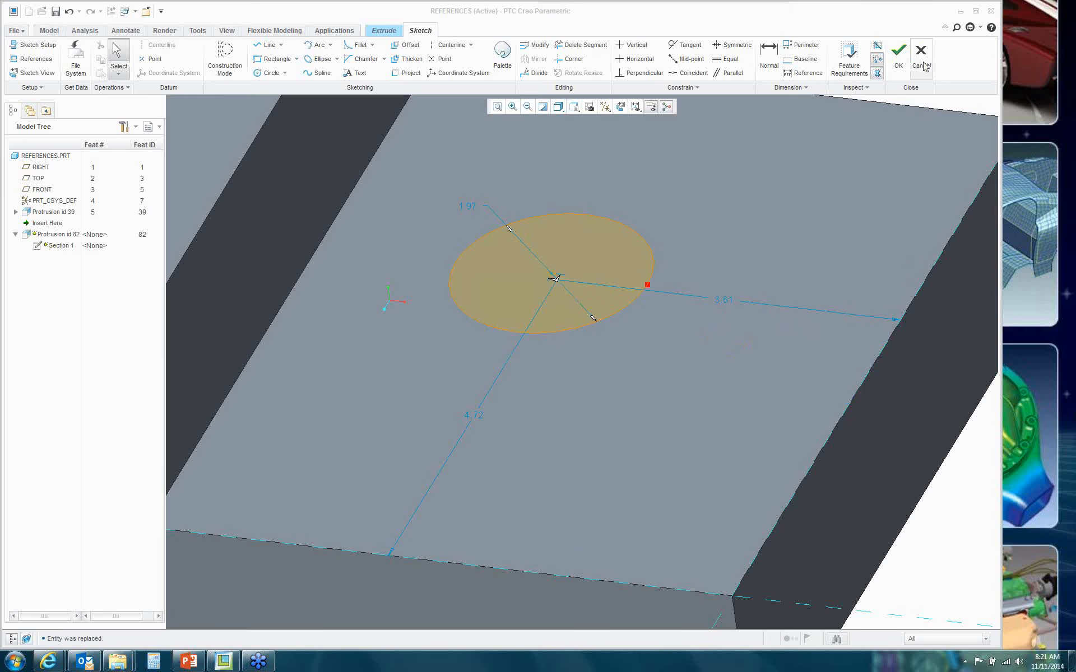
left_click(897, 56)
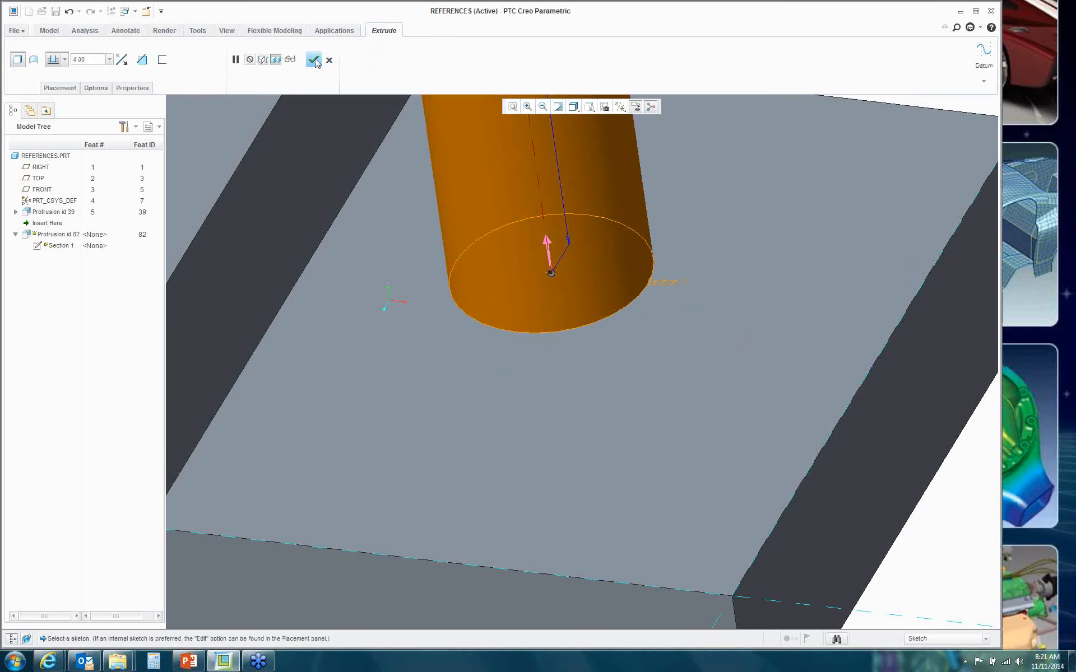
left_click(314, 60)
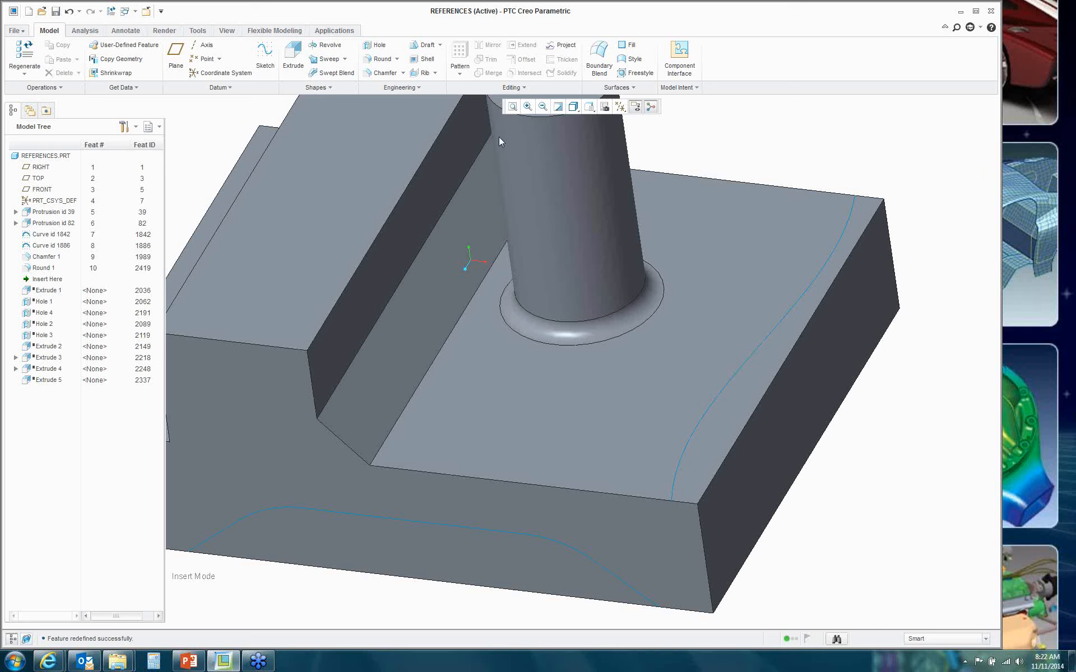
Step: Undo the boss's section change and the creation of the round at its base
left_click(69, 12)
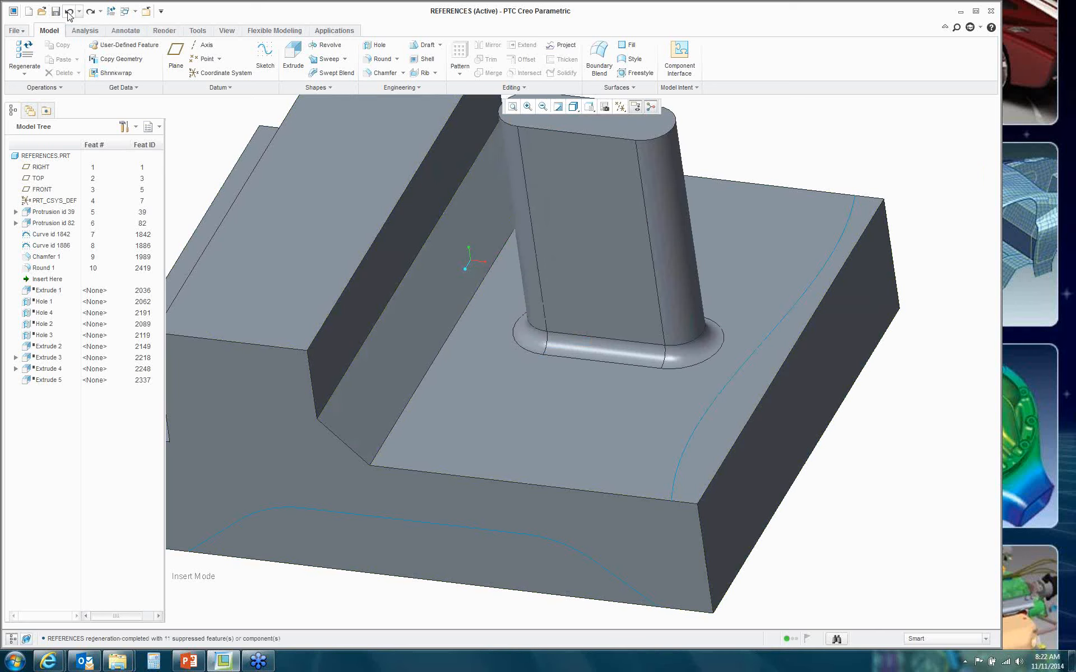
left_click(69, 12)
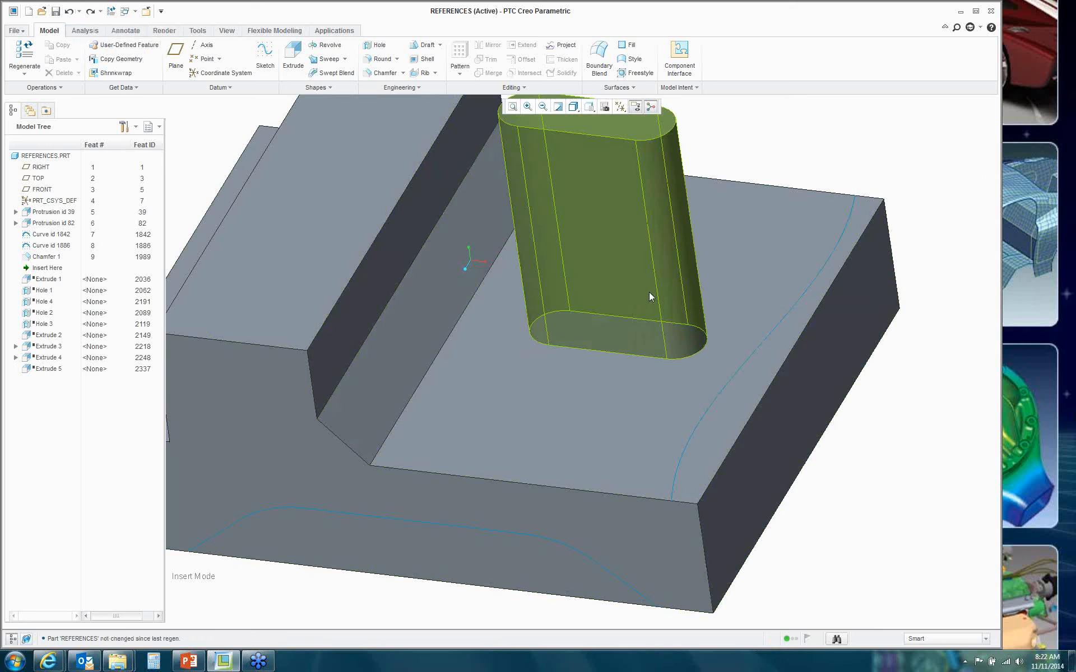
Step: Start a 0.25 round, list the selectable references at the slot-shaped boss's base edge, and preview the two surface candidates
scroll(841, 174, "down", 2)
scroll(827, 145, "up", 2)
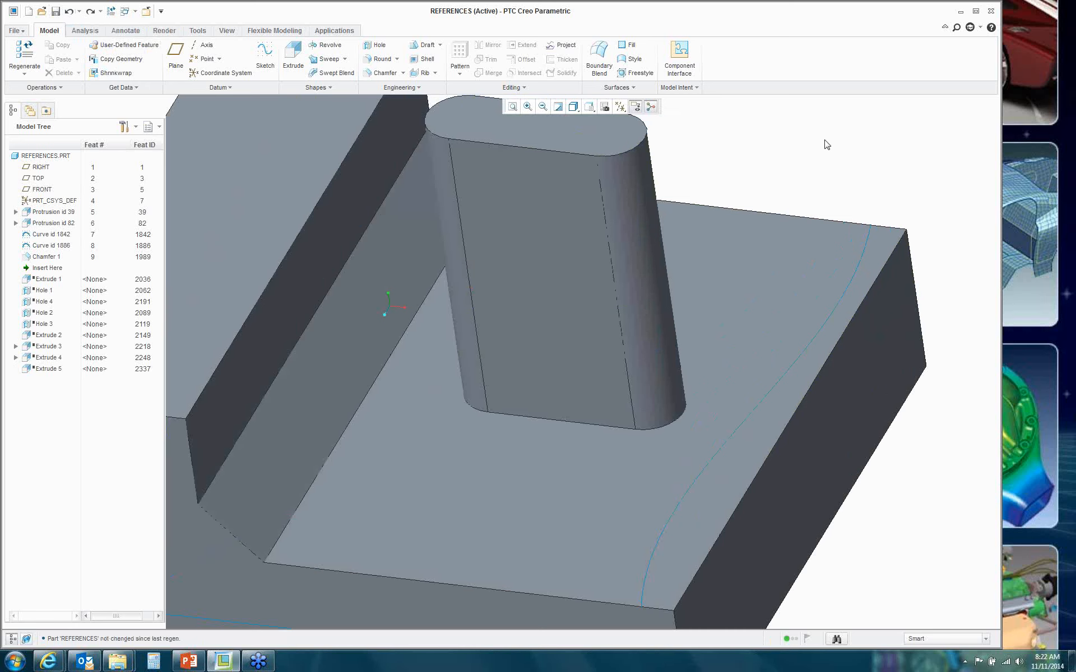
left_click(379, 59)
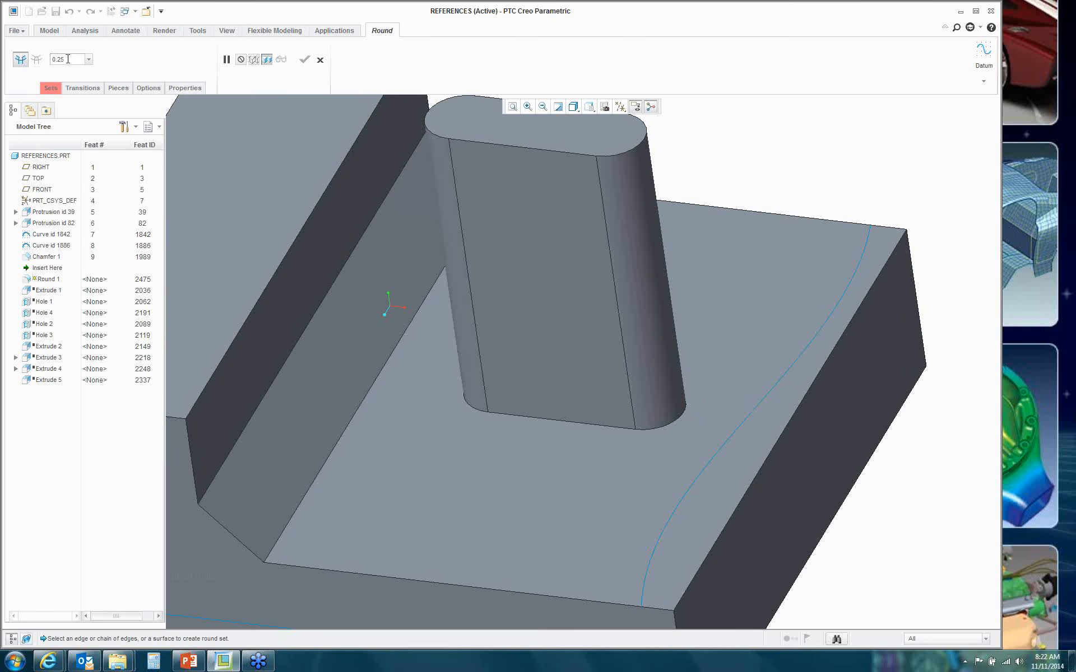
right_click(675, 424)
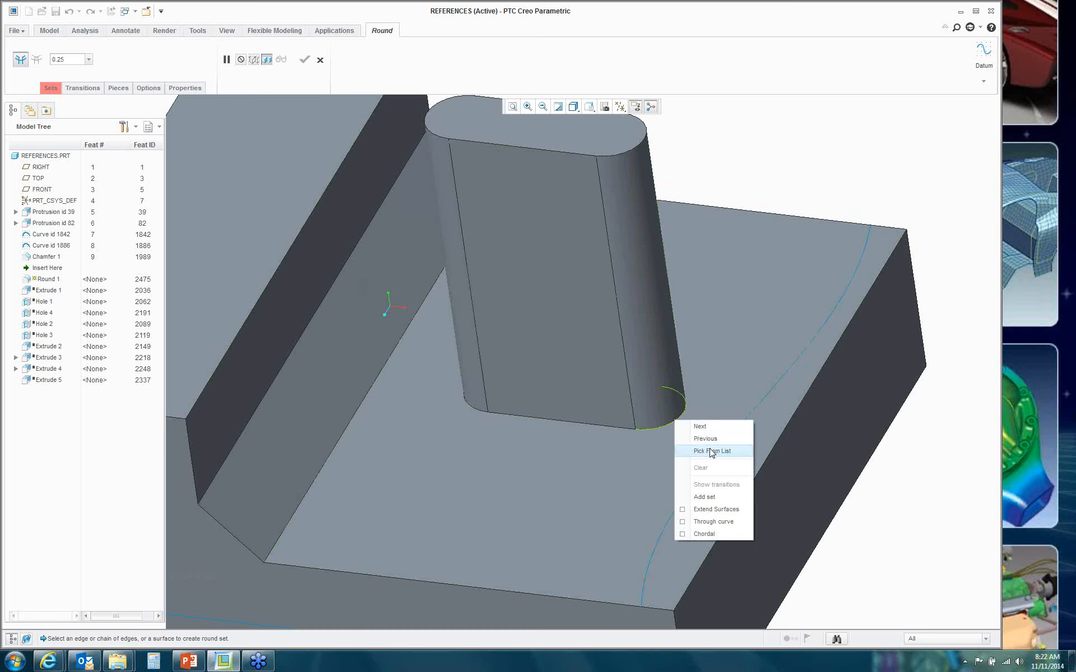
left_click(711, 451)
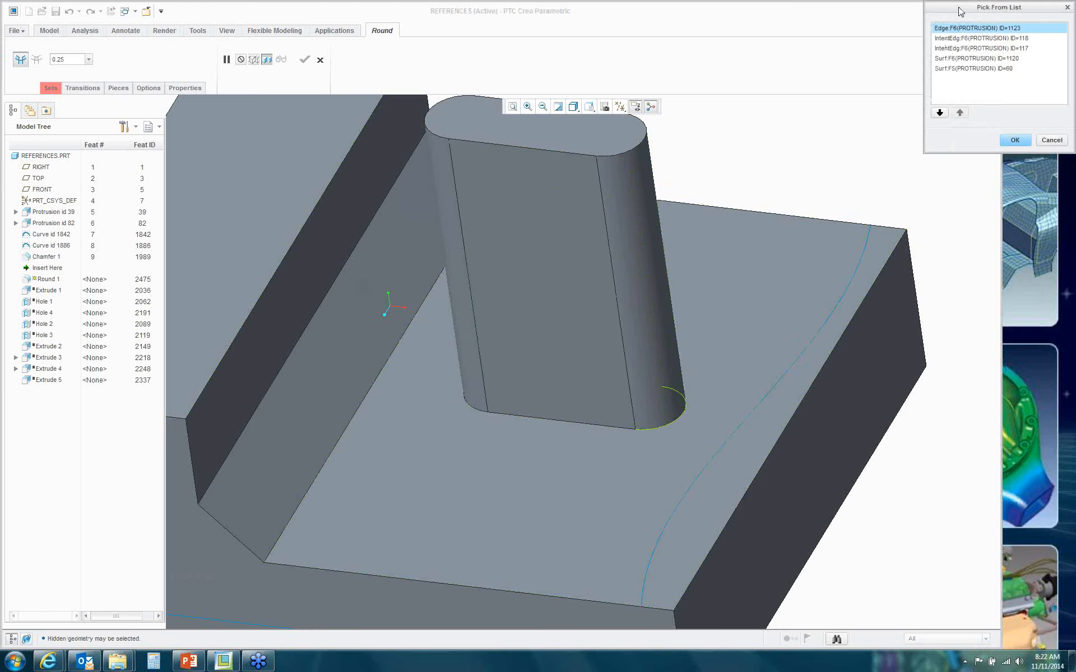
left_click_drag(954, 11, 783, 53)
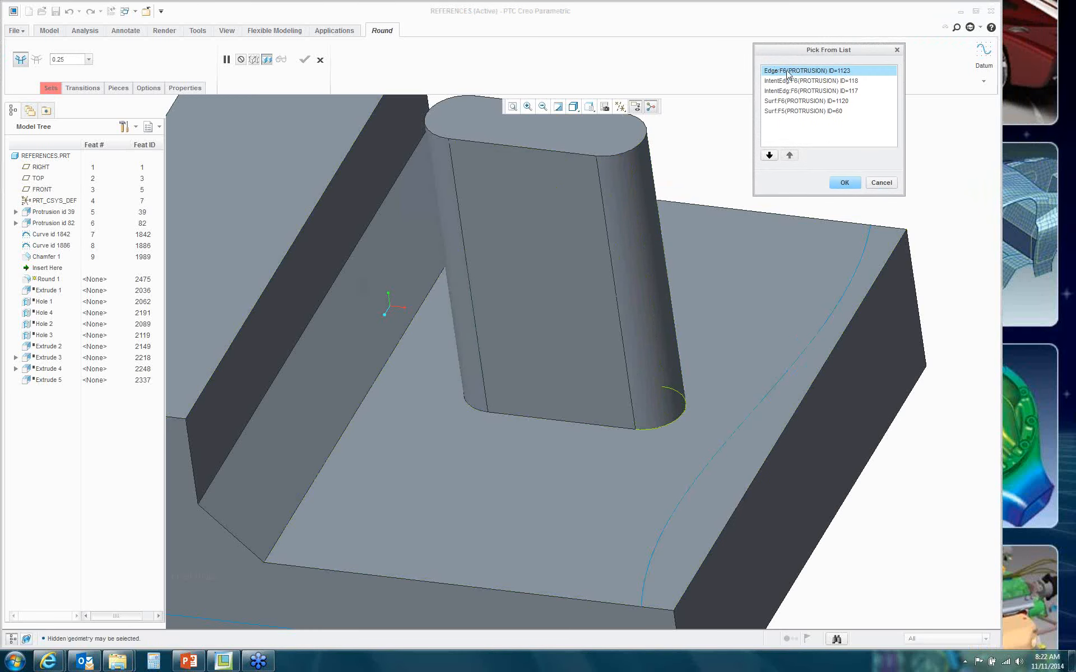
left_click(789, 102)
left_click(789, 111)
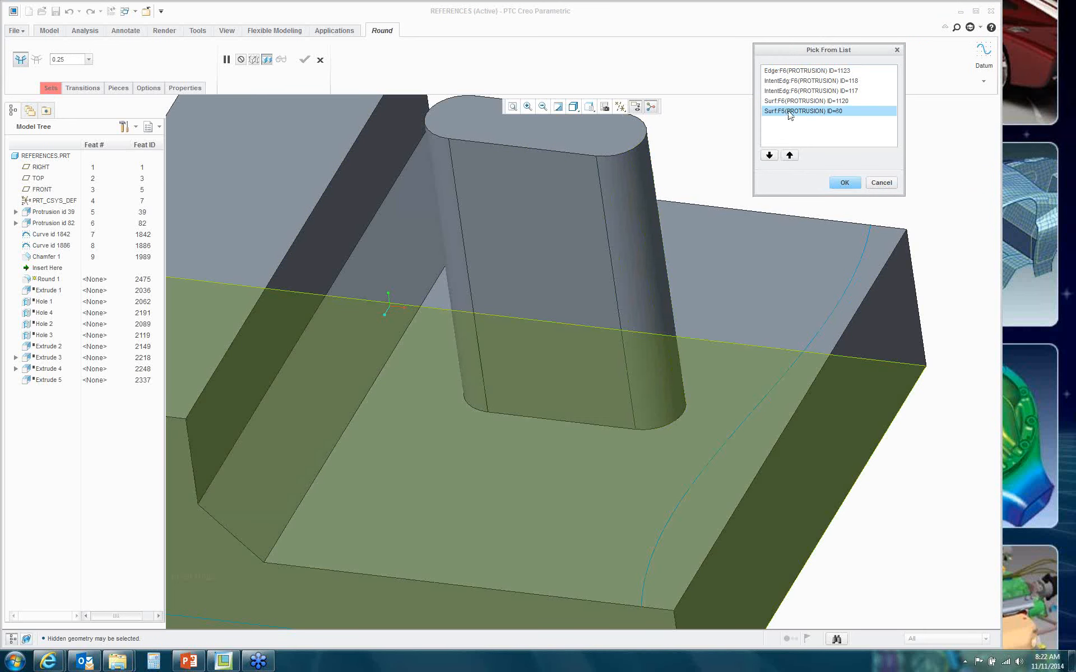
Step: Compare the two intent edge candidates, ID=118 and ID=117, at the boss's base, and abandon the round without selecting a reference
left_click(789, 81)
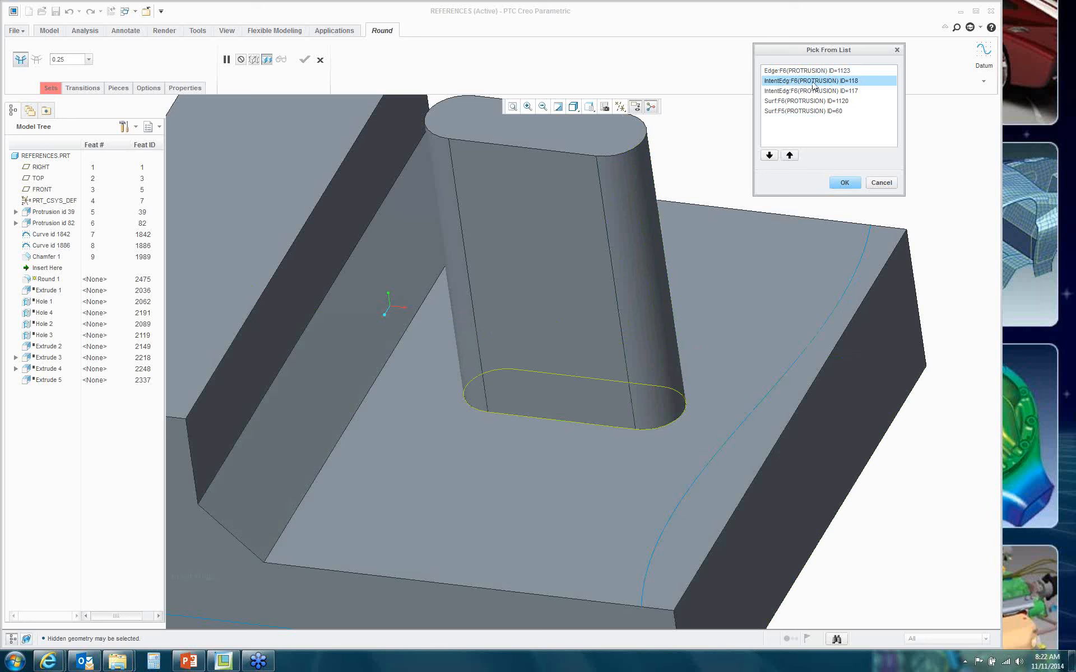
left_click(796, 92)
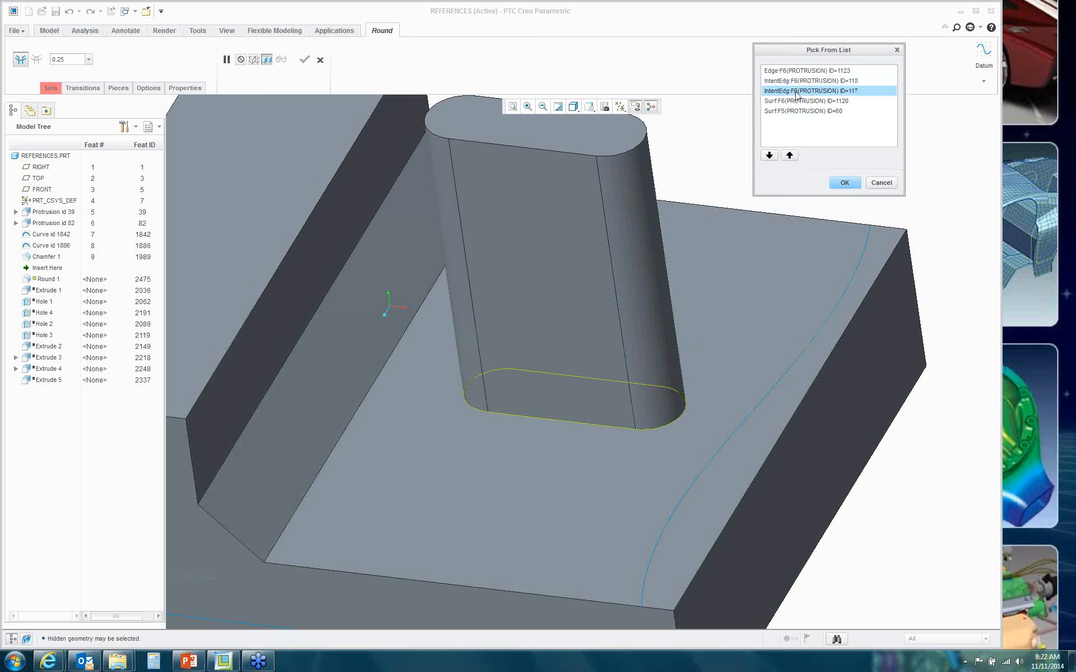
left_click(796, 83)
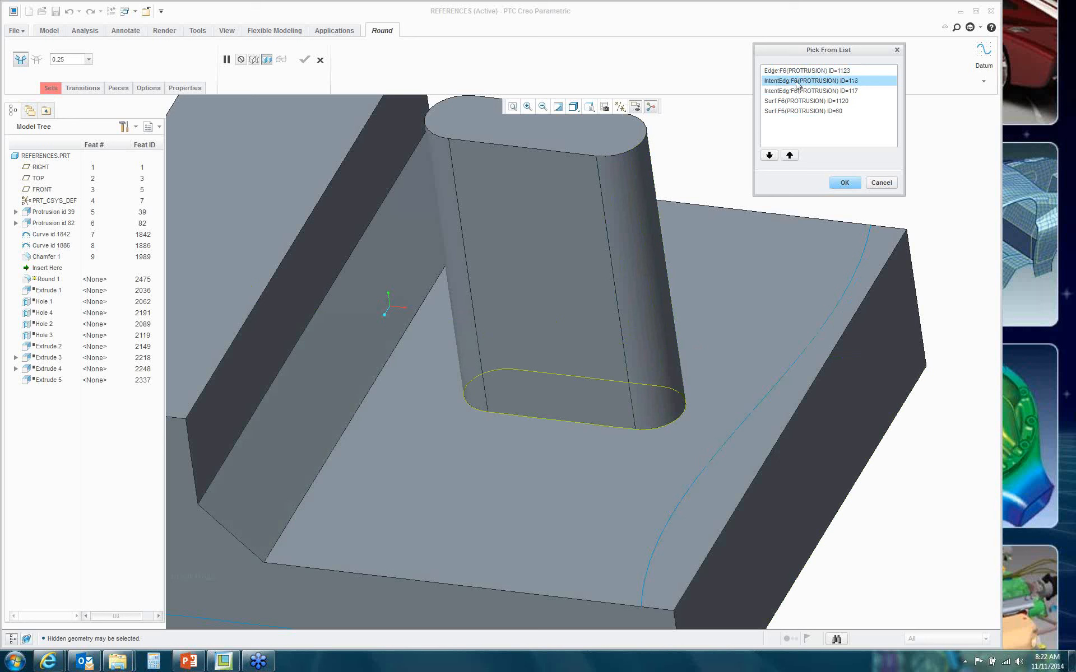
left_click(802, 93)
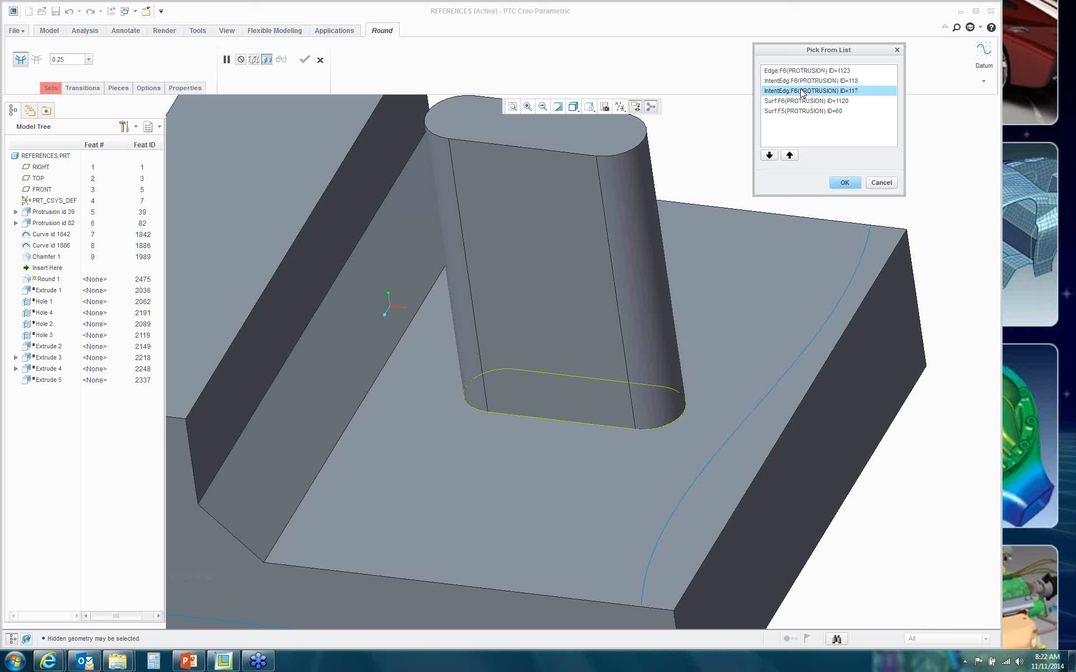
left_click(802, 82)
left_click(805, 93)
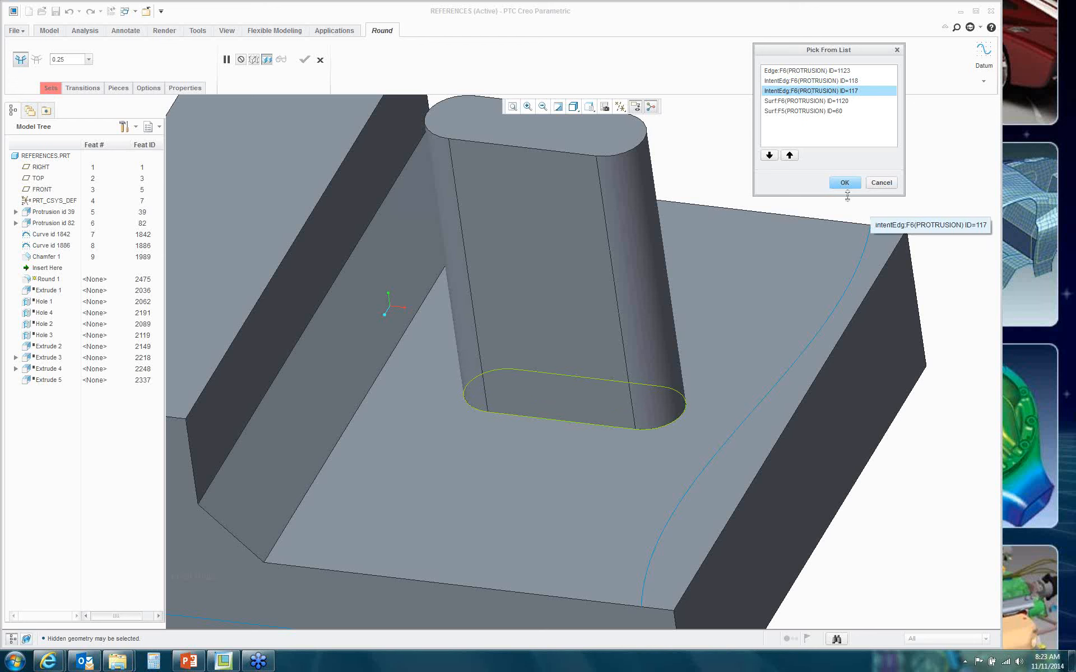
left_click(881, 183)
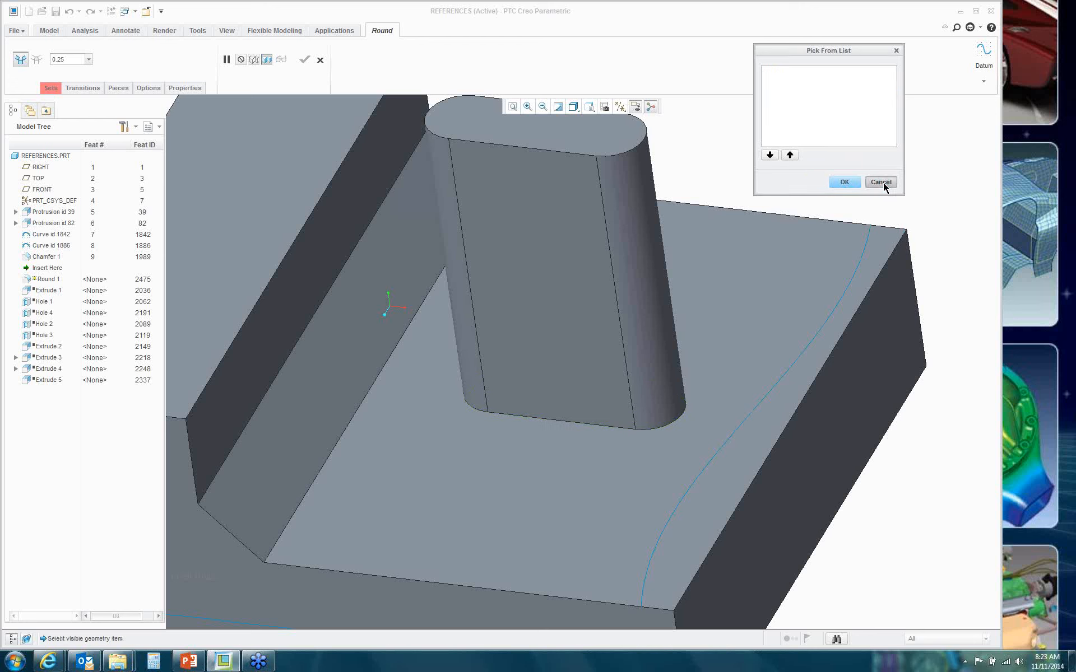
left_click(321, 60)
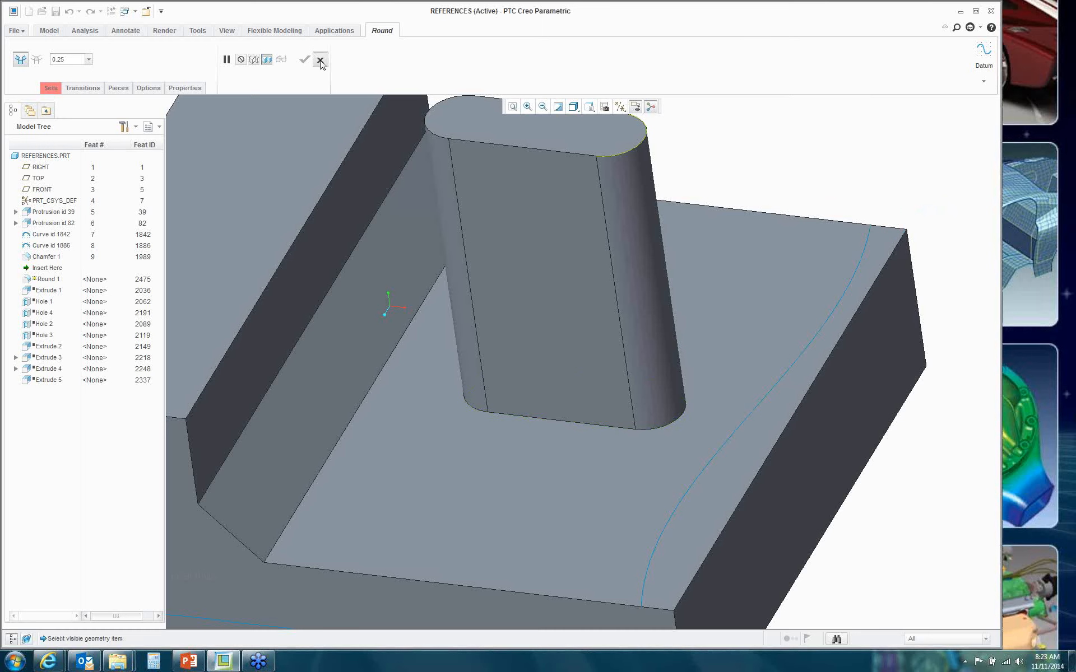
key("ctrl+d")
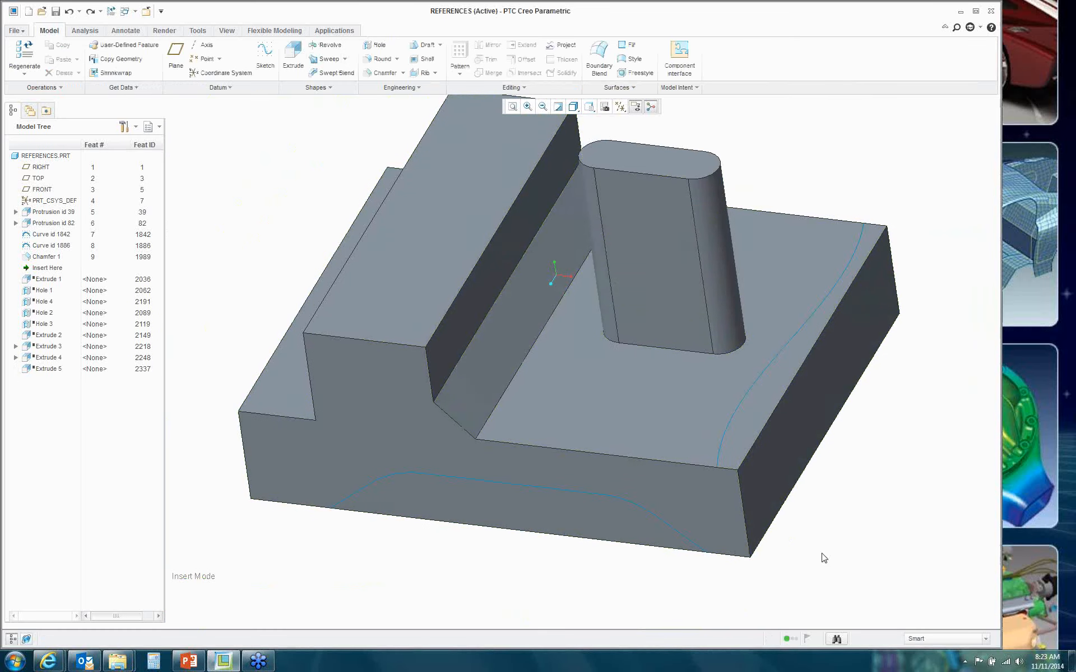
Step: Add the configuration option provide_pick_message_always with the value yes, applying it to the current session without saving a configuration file
left_click(18, 32)
left_click(44, 289)
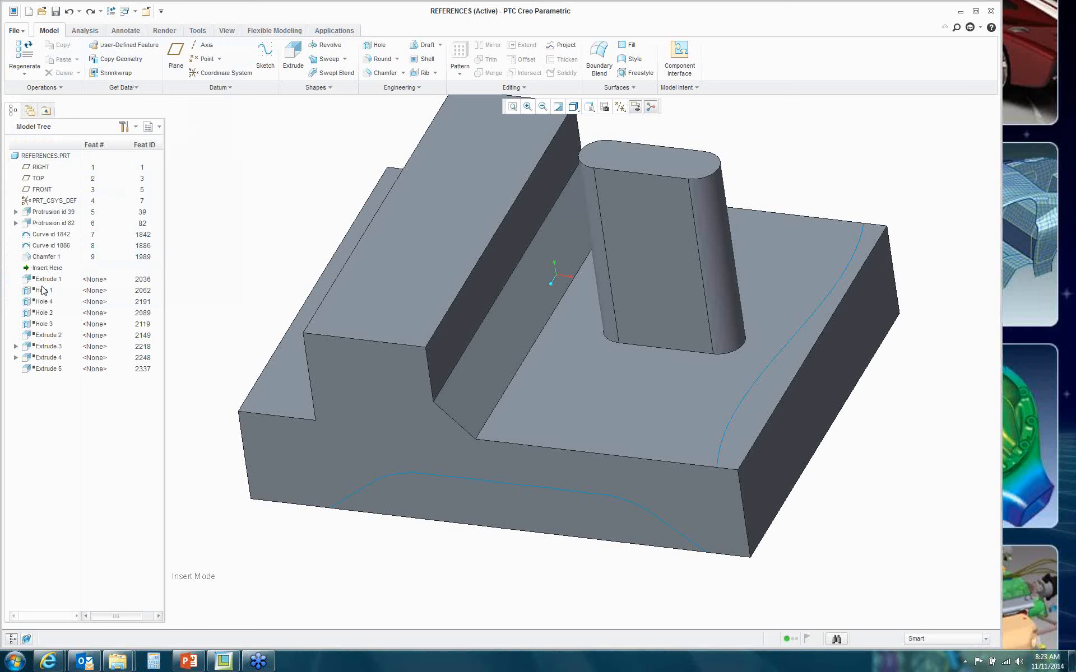
left_click(300, 300)
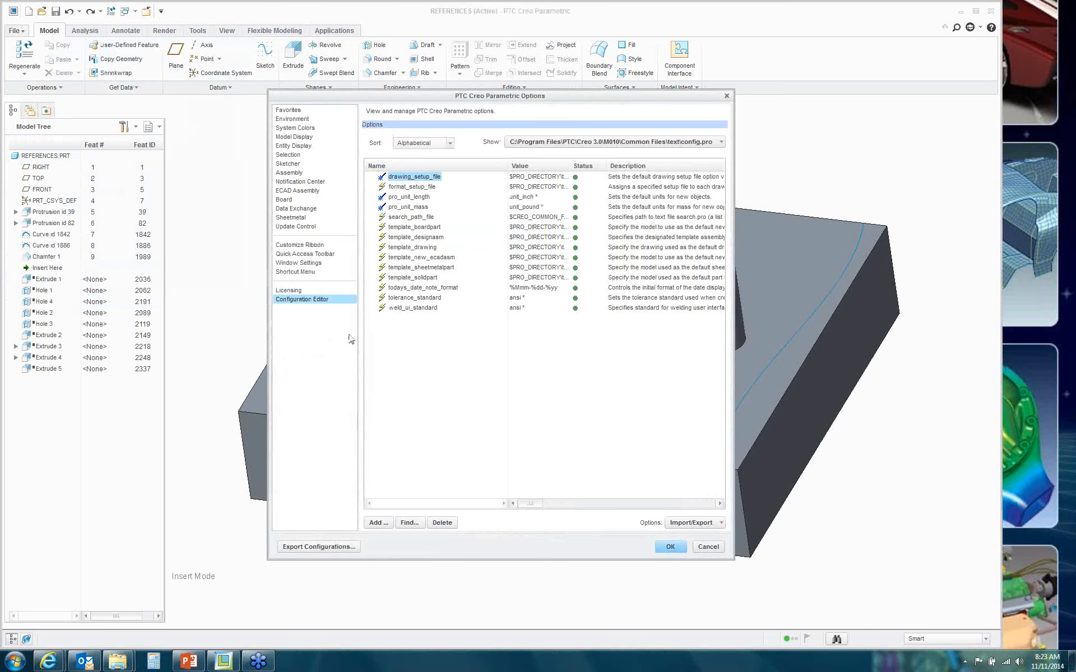
left_click(377, 523)
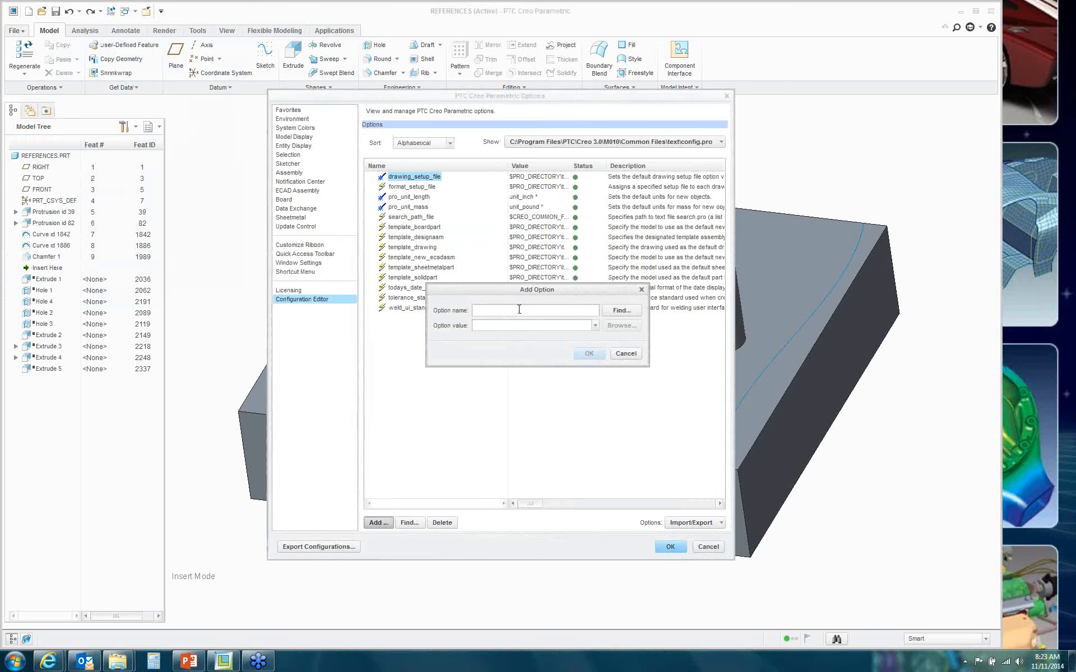
type("provide_pick_message_always")
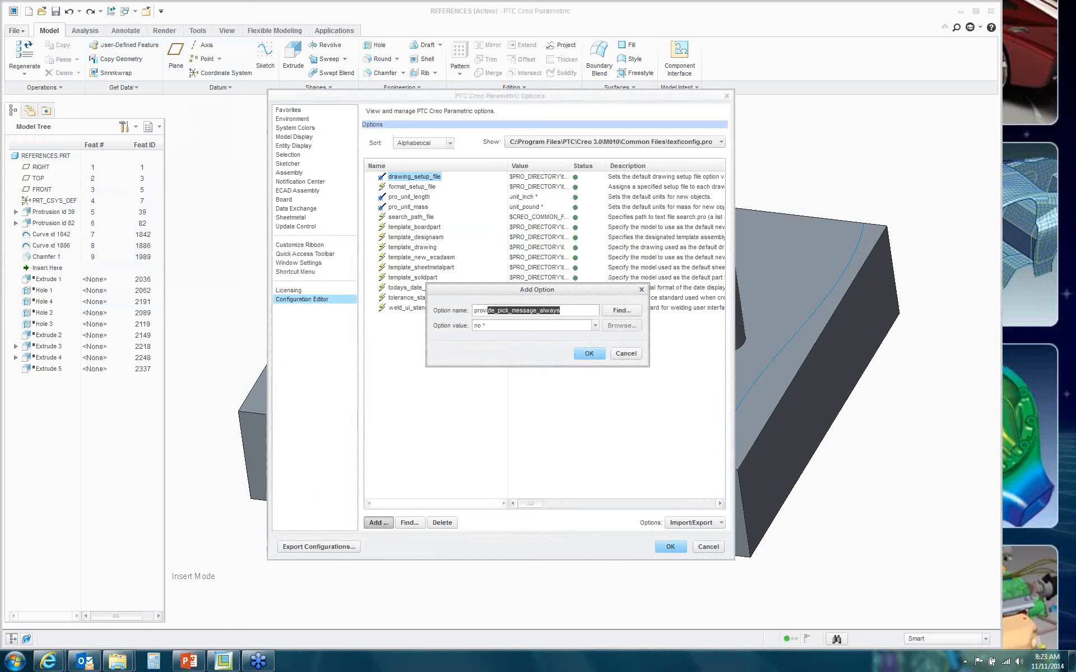
key("End")
left_click(596, 325)
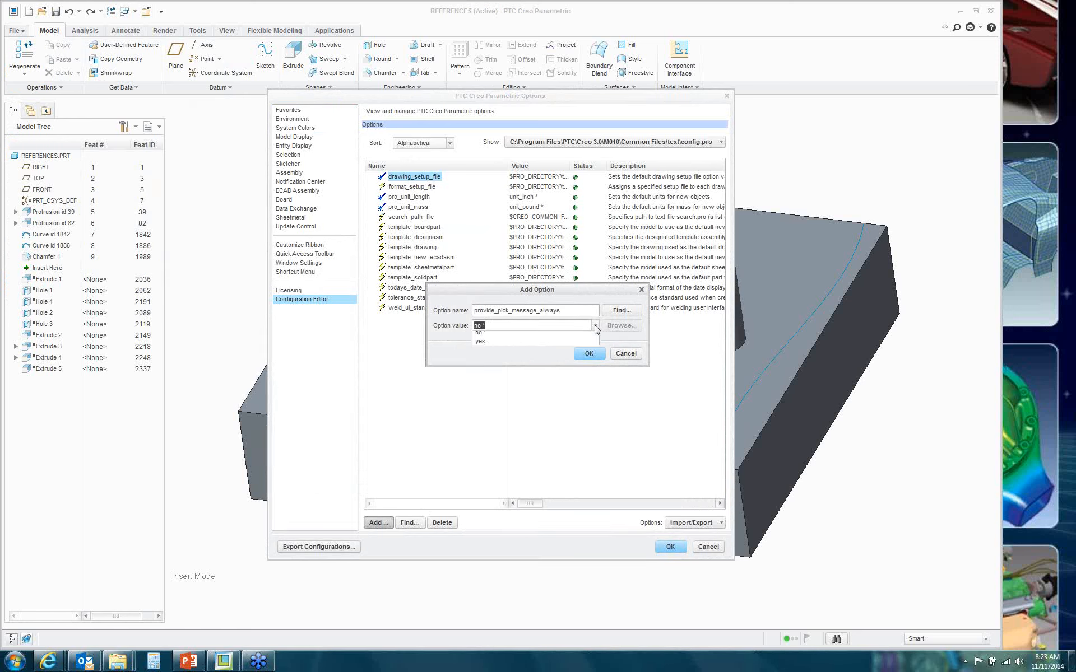
left_click(507, 343)
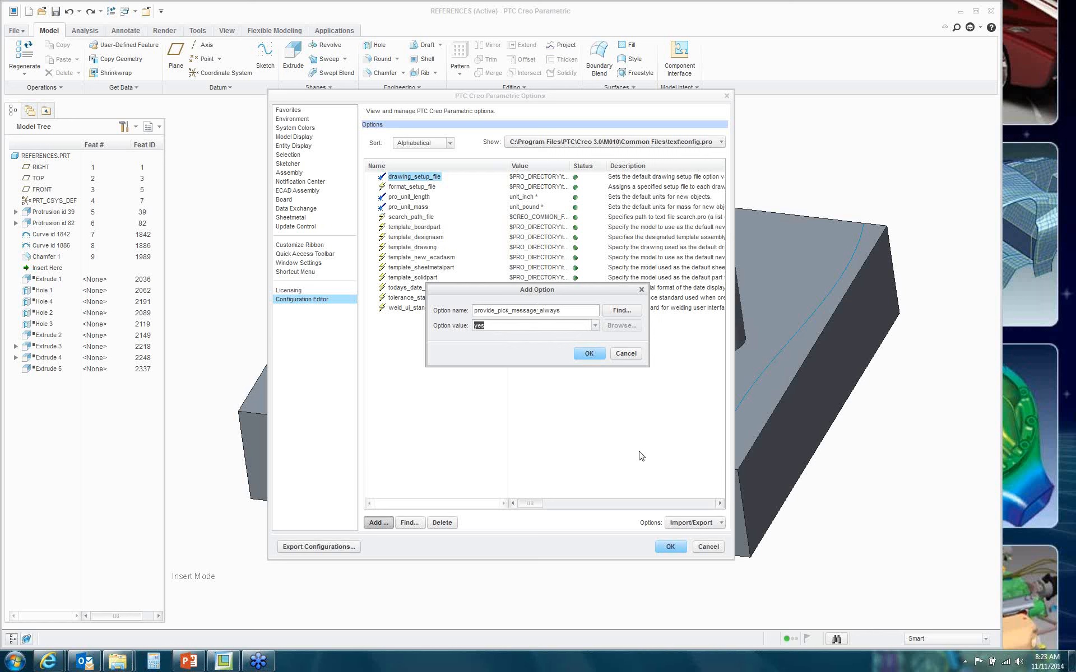
left_click(595, 355)
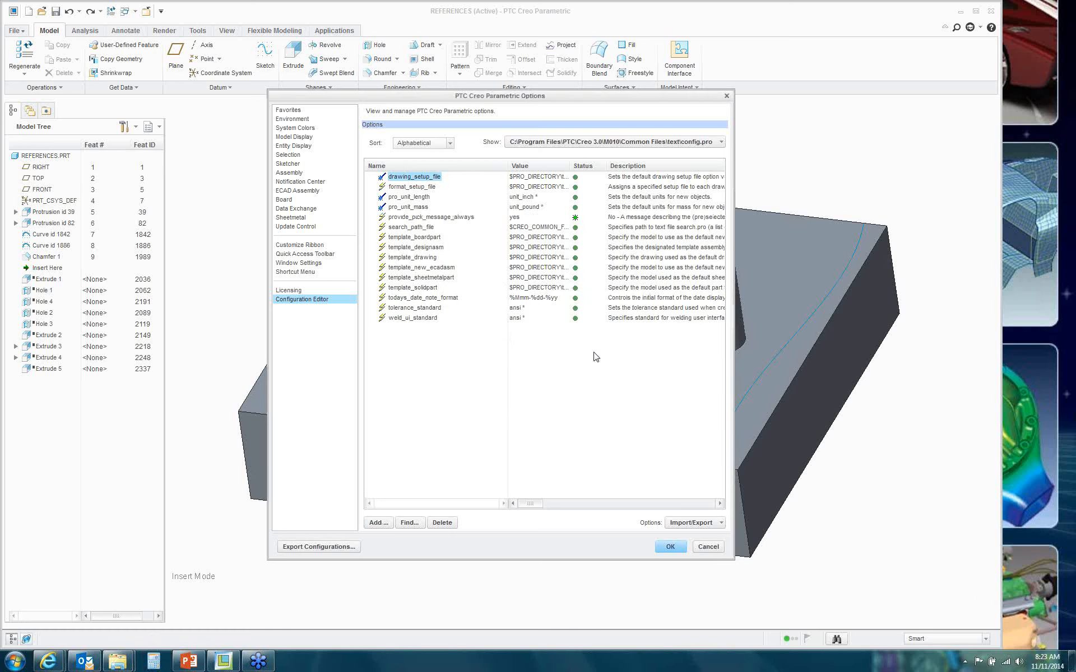
left_click(670, 547)
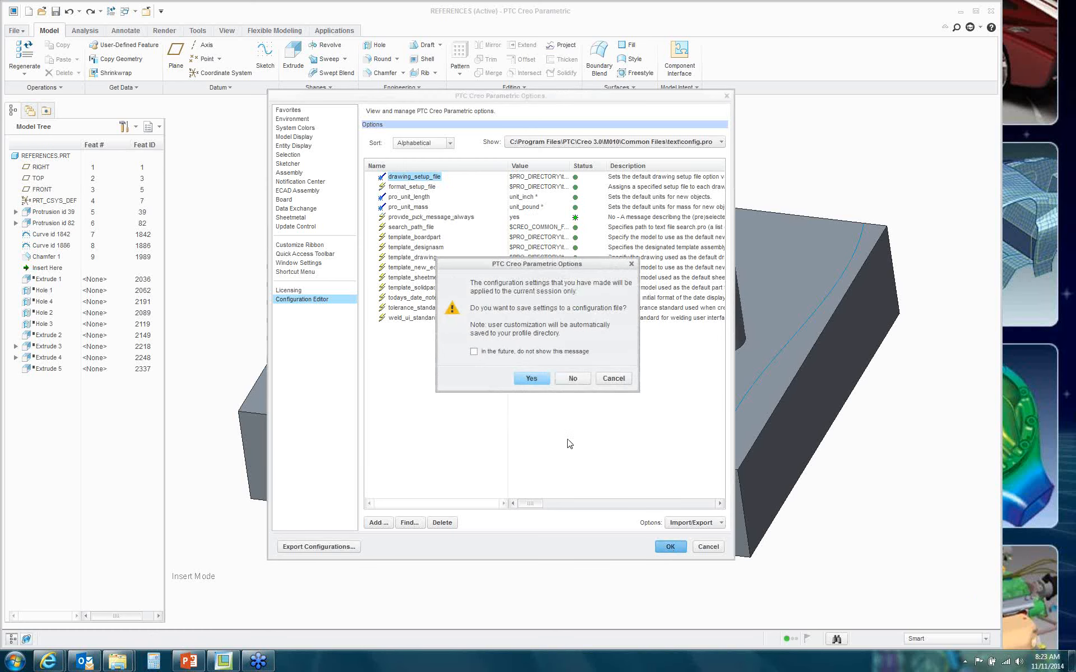
left_click(573, 379)
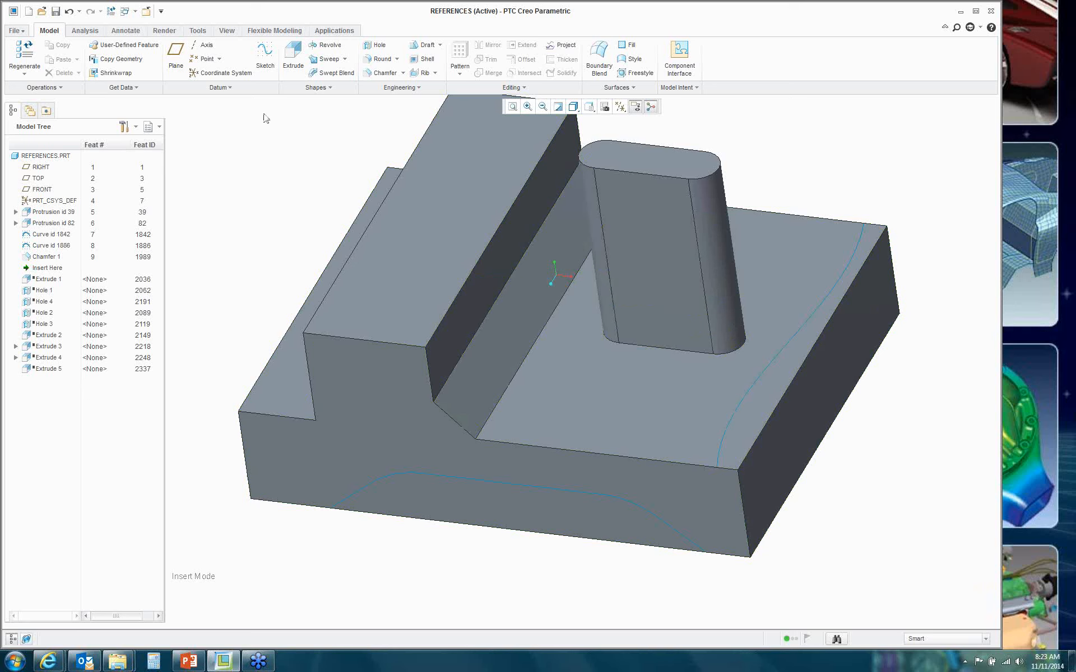
Step: Start a 0.25 round, list the selectable references at the slot-shaped boss's base edge, and examine the pick message for intent edge ID=118
left_click(382, 60)
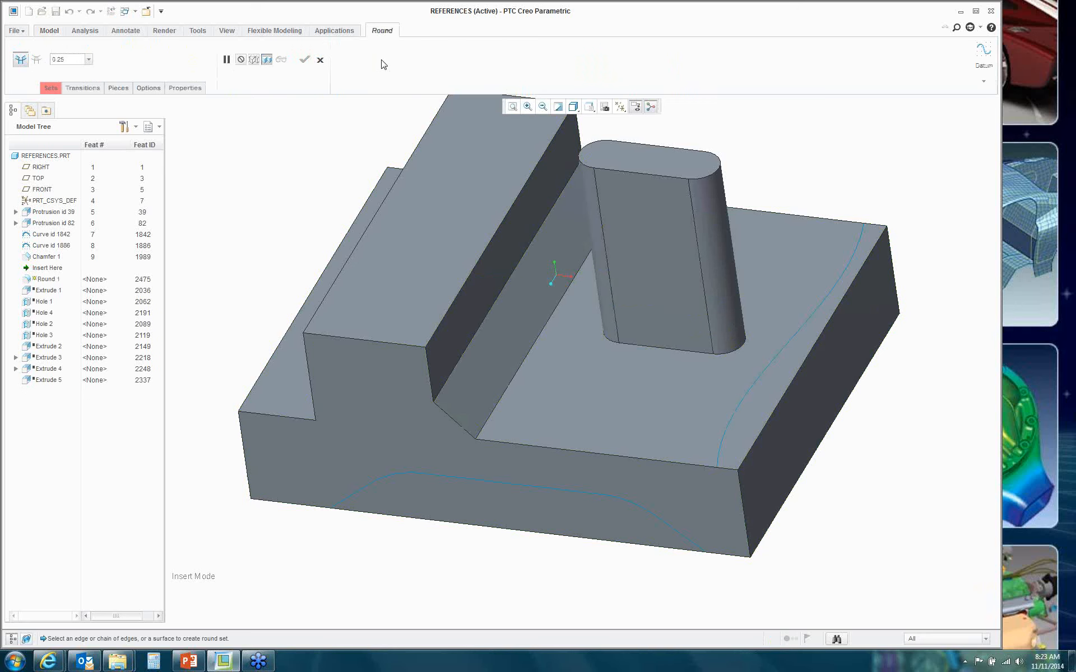
right_click(744, 348)
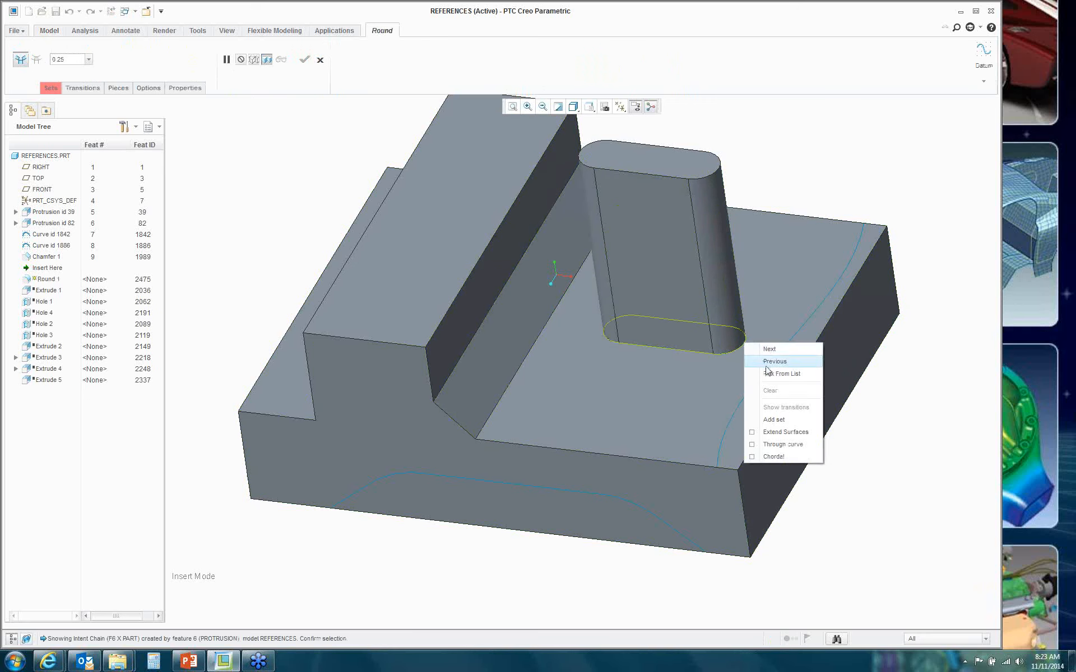
left_click(768, 370)
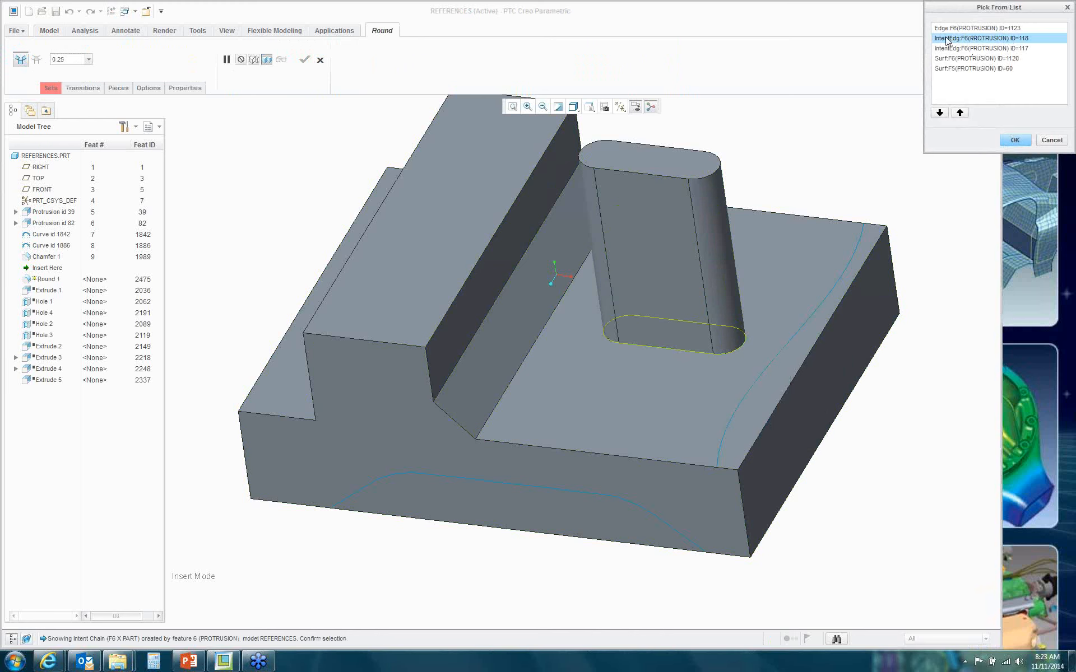
left_click(904, 78)
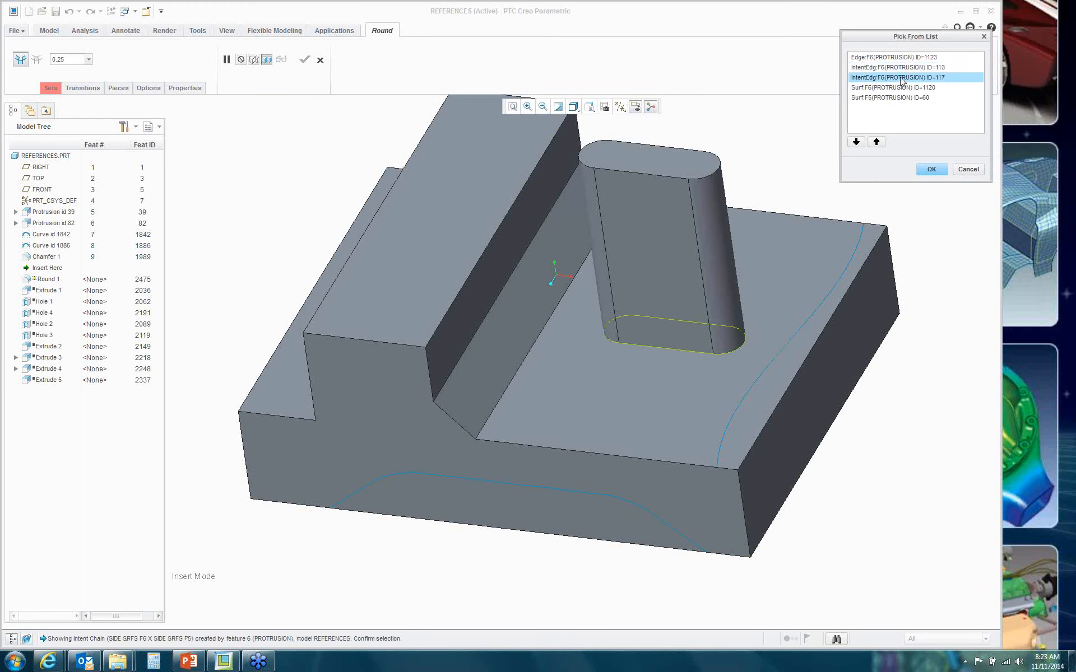
left_click(903, 67)
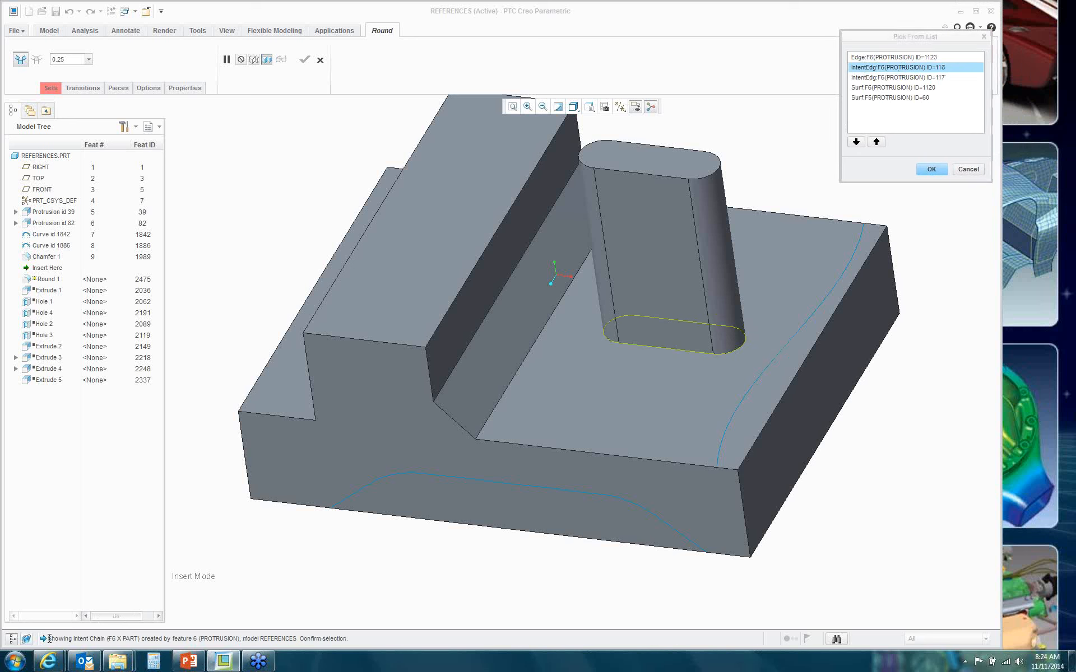
left_click_drag(48, 639, 340, 644)
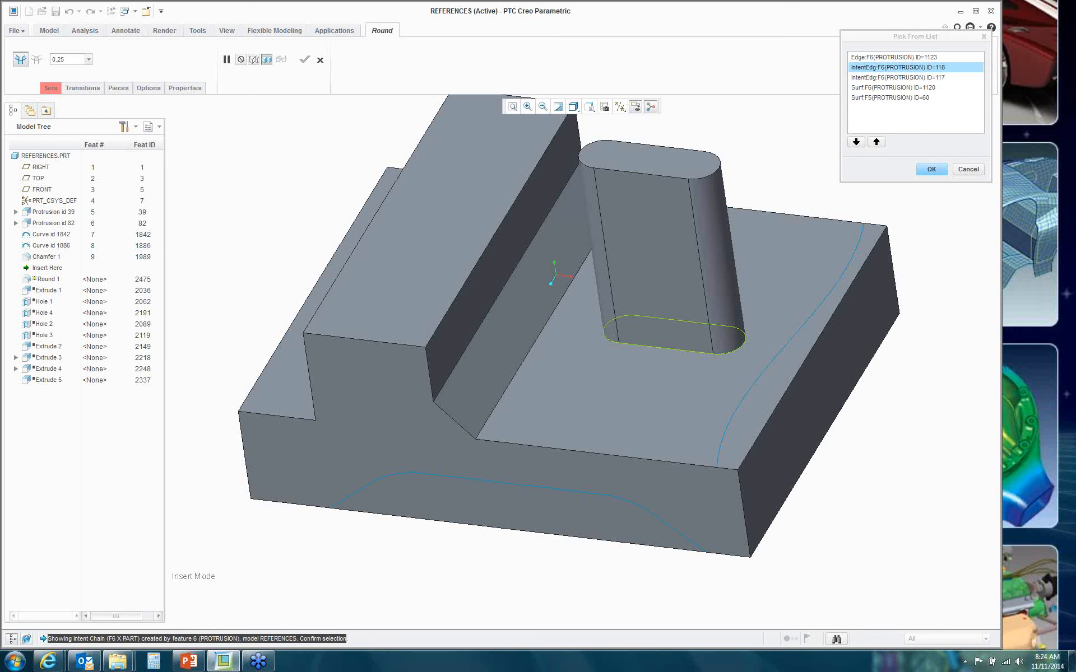
Step: Examine the pick message for intent edge ID=117, accept that reference, and create the 0.25 round at the boss's base
left_click(909, 78)
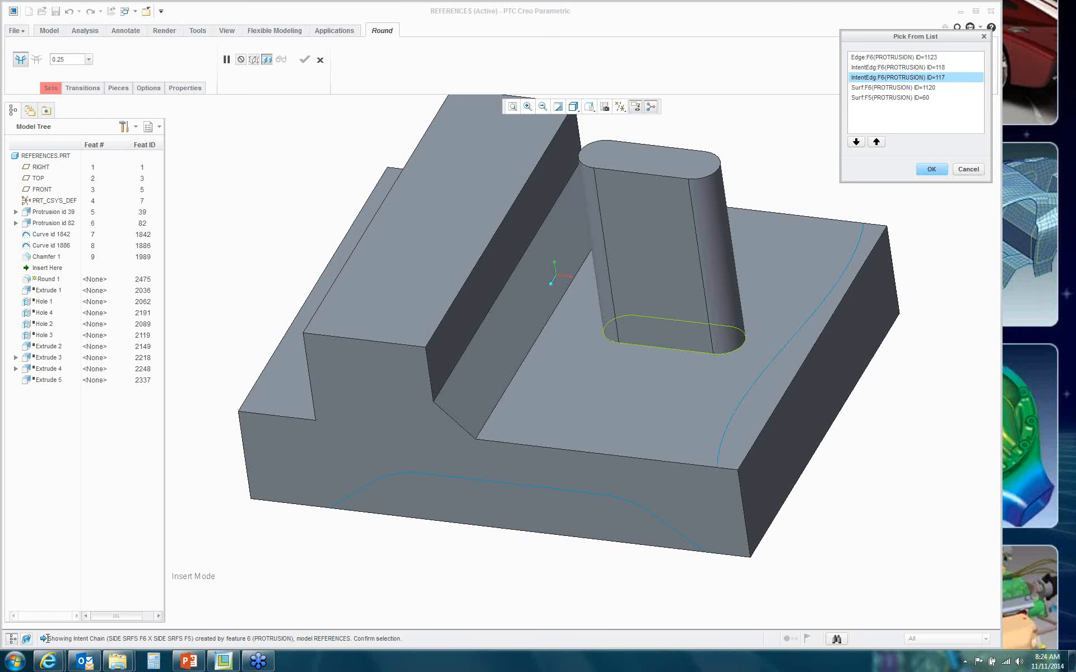
left_click_drag(47, 638, 386, 648)
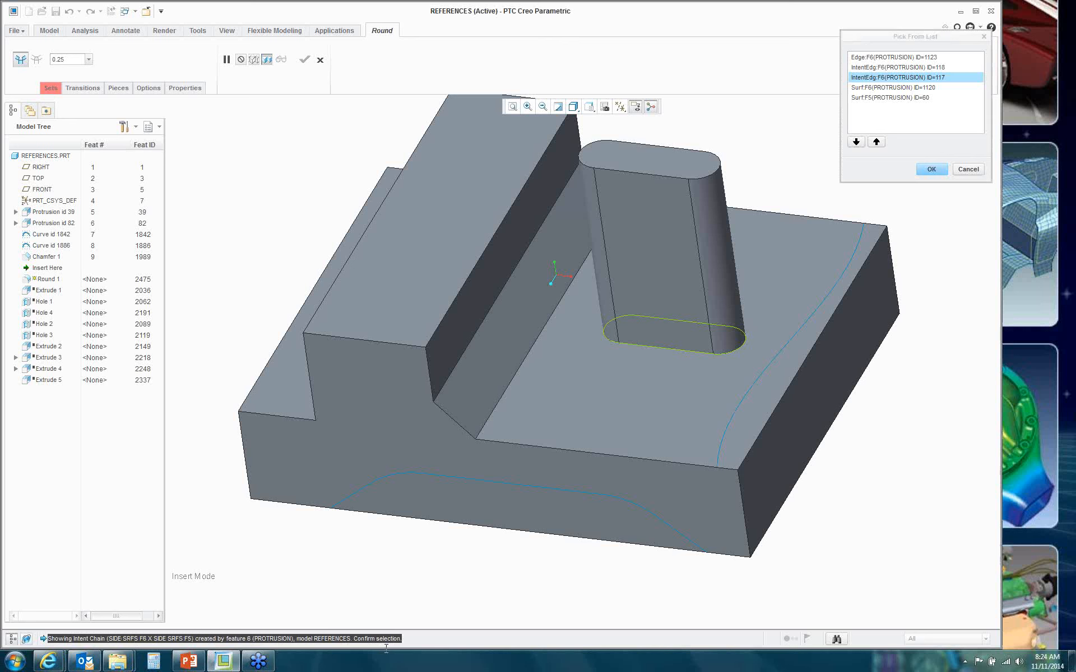
left_click(930, 169)
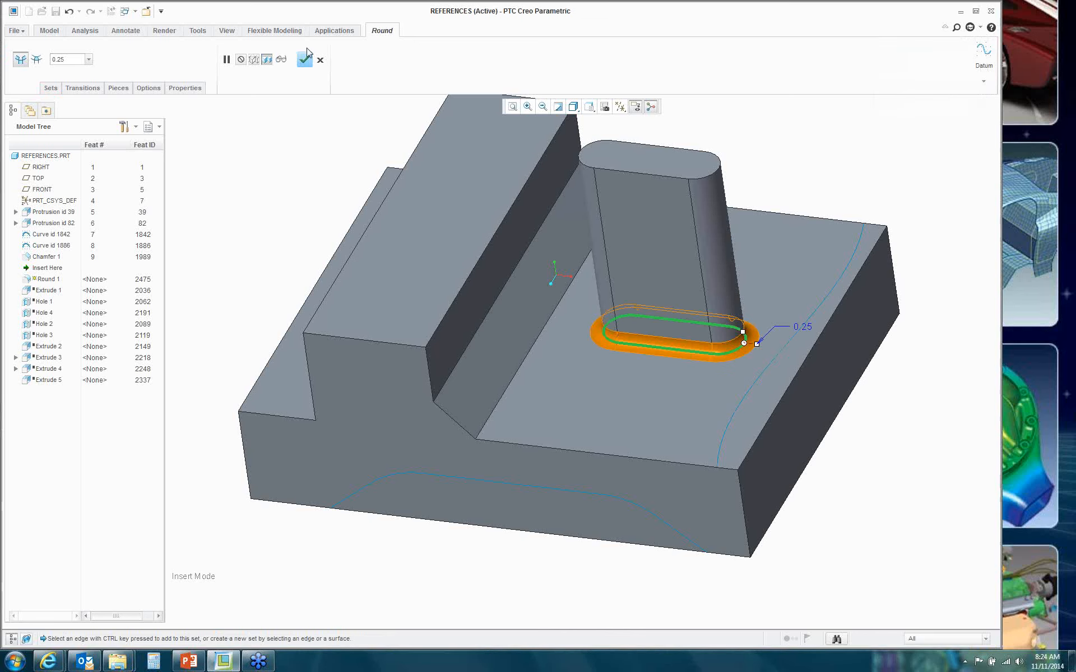
left_click(303, 60)
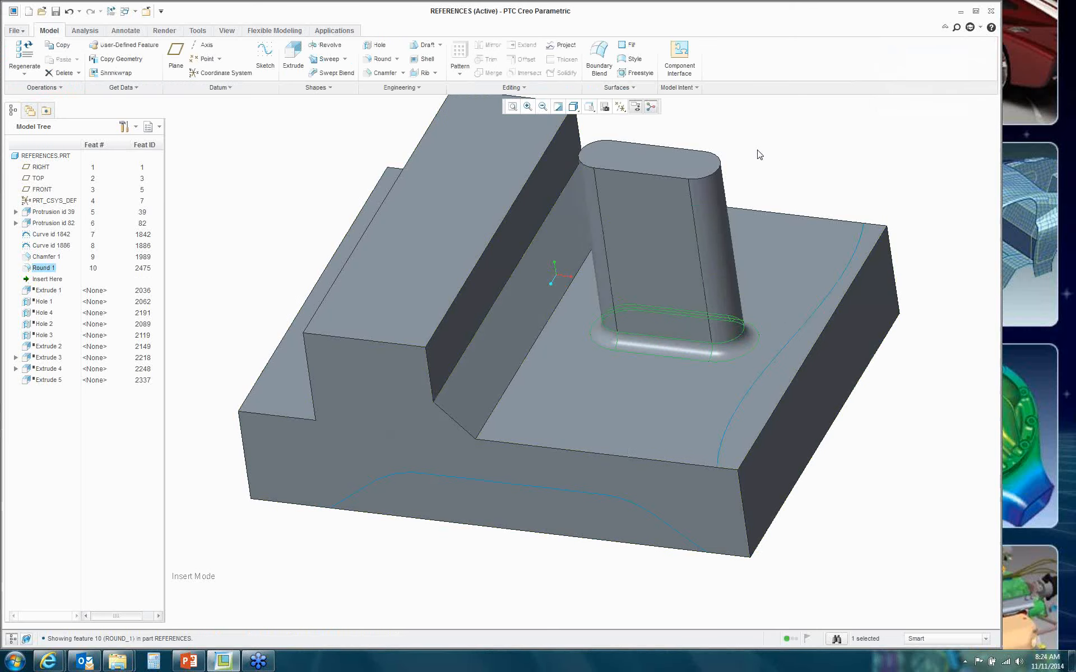
Step: Stretch the boss's slot section across the raised rail, with its moved arc centre about 7.16 from the block's side edge, and regenerate the part
scroll(760, 153, "down", 3)
left_click(620, 339)
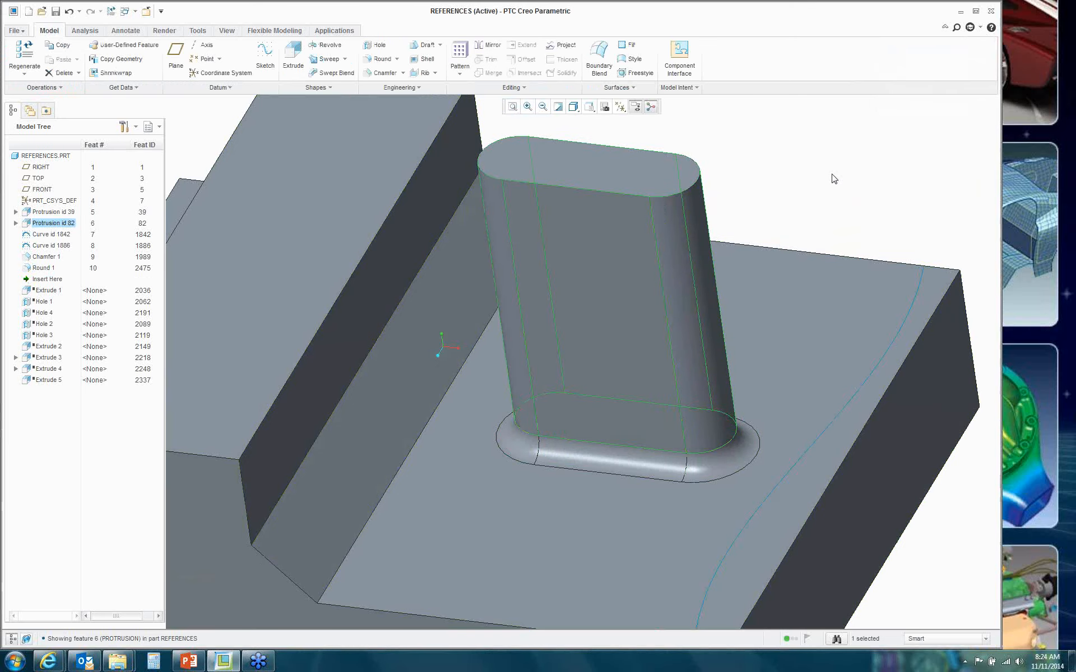
right_click(834, 178)
left_click(854, 201)
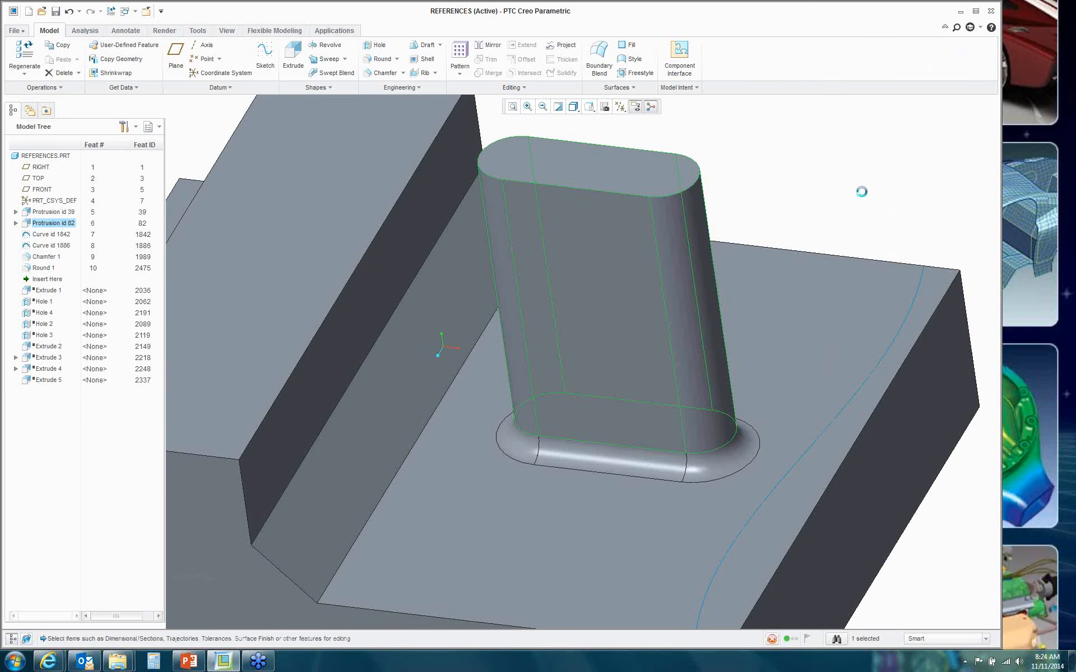
left_click_drag(554, 436, 292, 384)
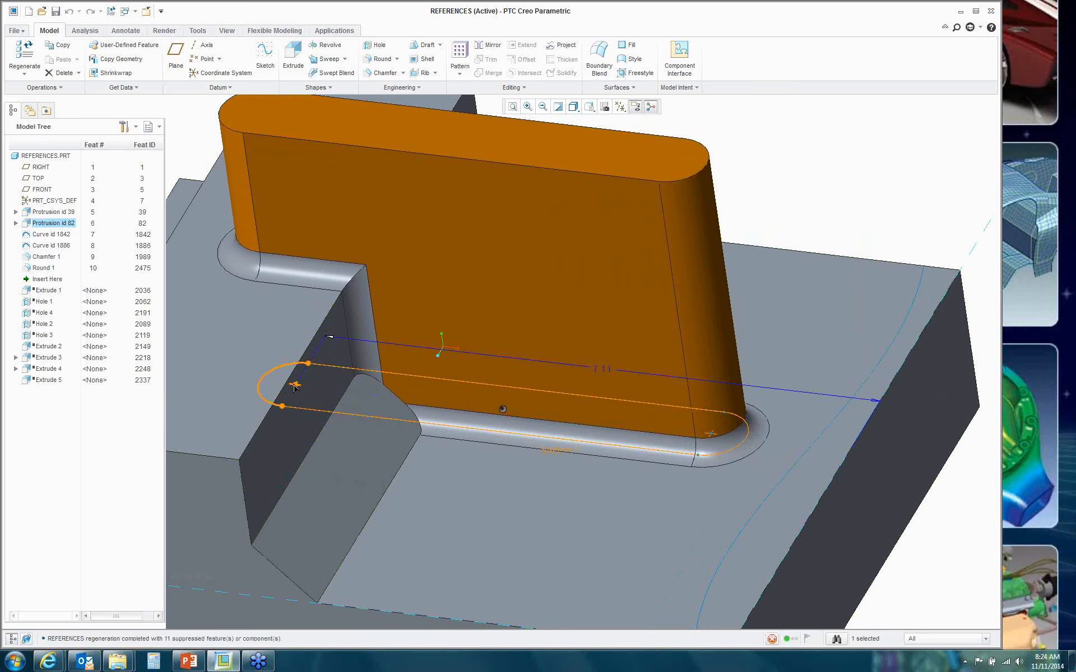
mouse_move(811, 245)
middle_mouse_down()
mouse_move(824, 223)
mouse_move(811, 227)
middle_mouse_up()
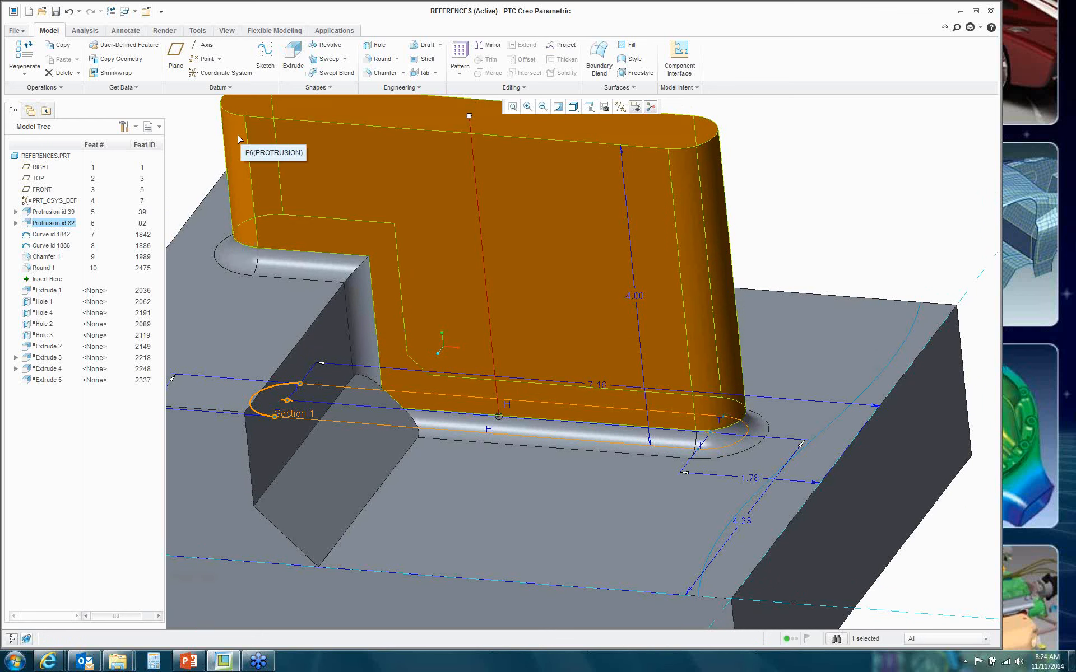
left_click(111, 11)
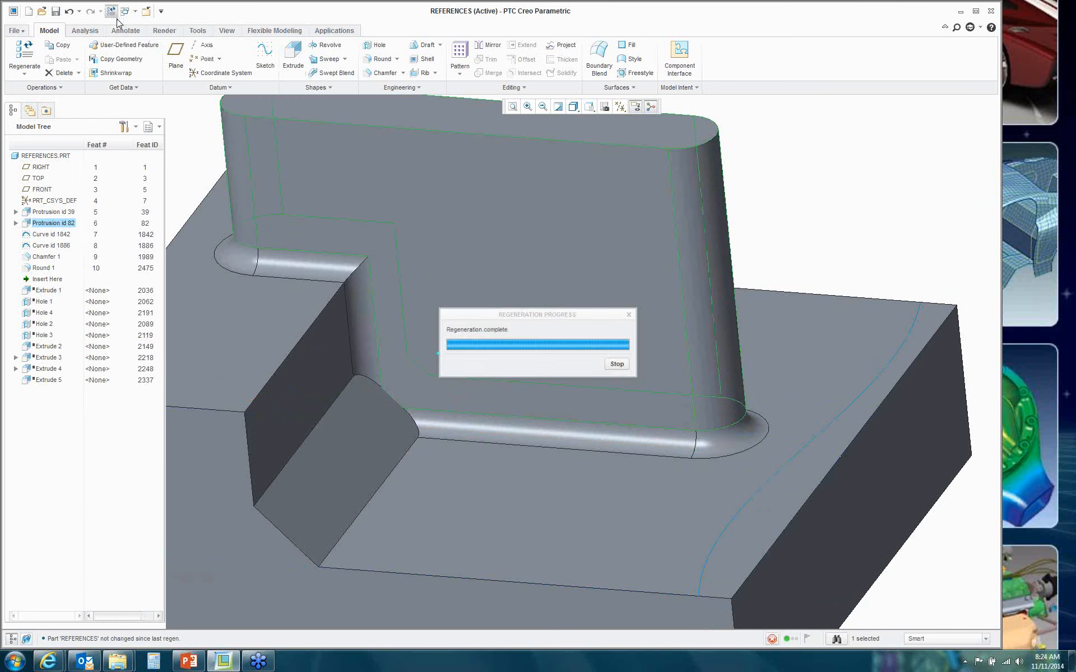
Step: Highlight Chamfer 1, Protrusion id 82 and Protrusion id 39 in turn to examine which surfaces meet along the round
left_click(373, 429)
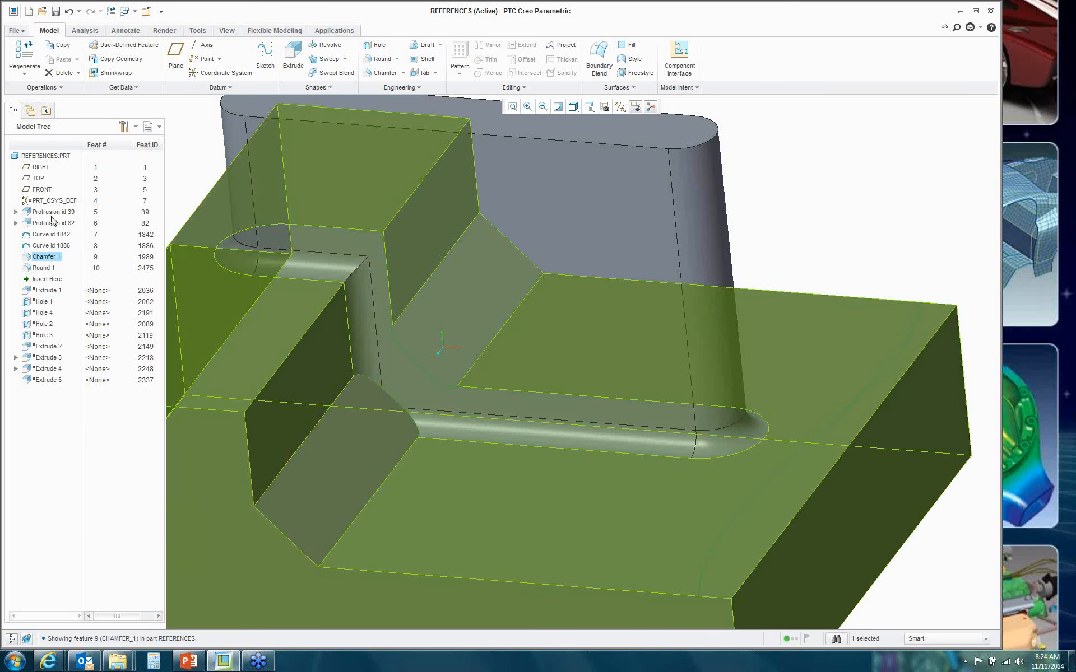
left_click(50, 225)
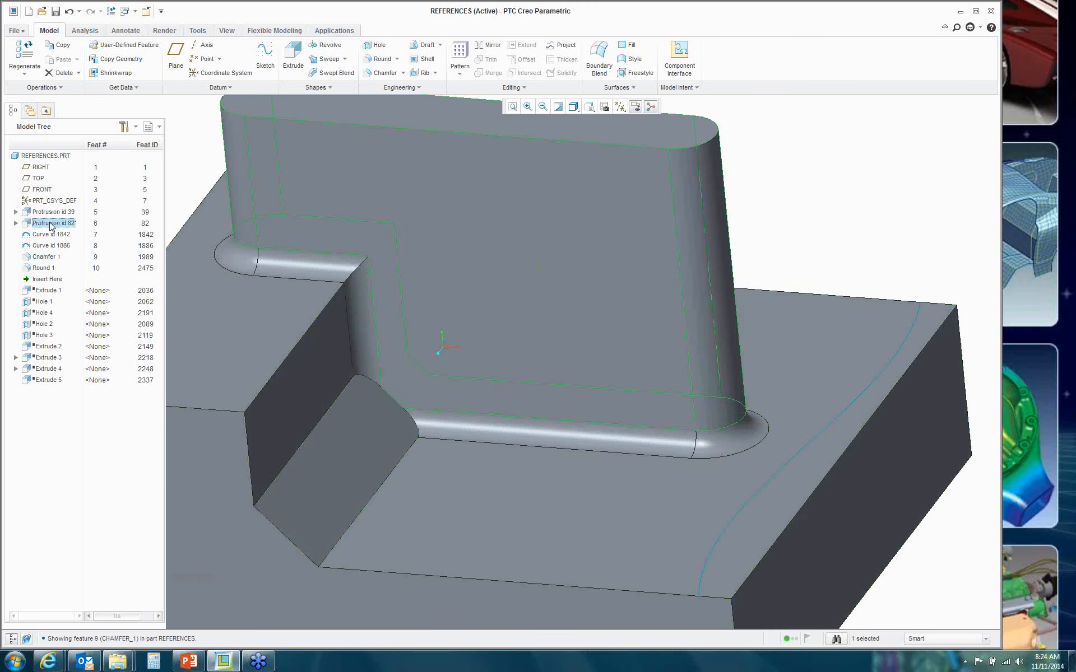
left_click(52, 213)
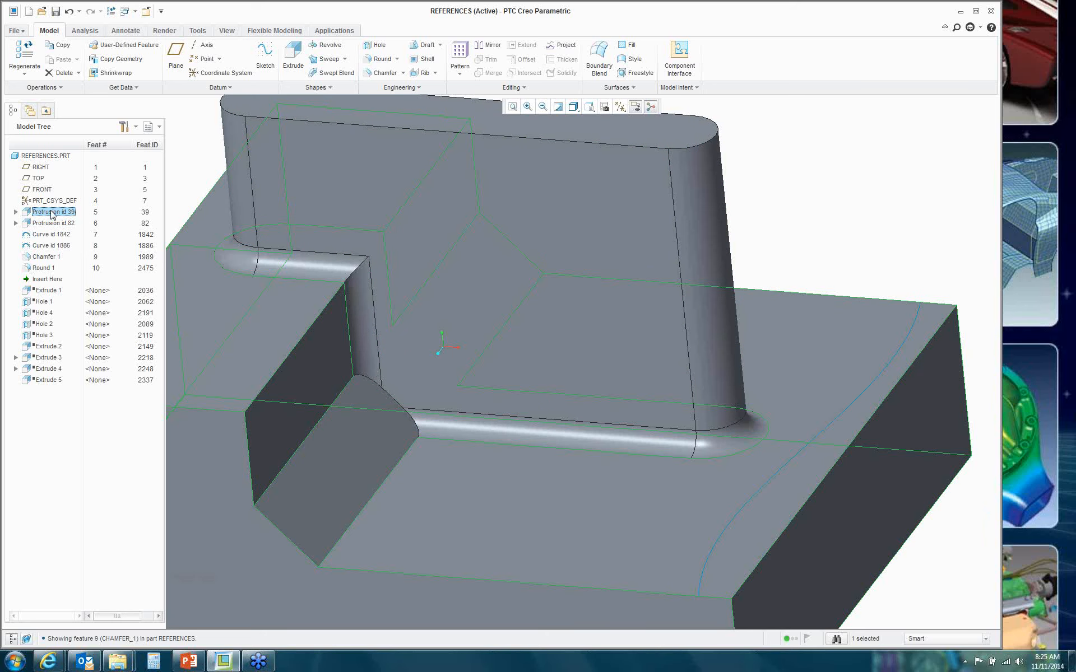
scroll(656, 426, "down", 4)
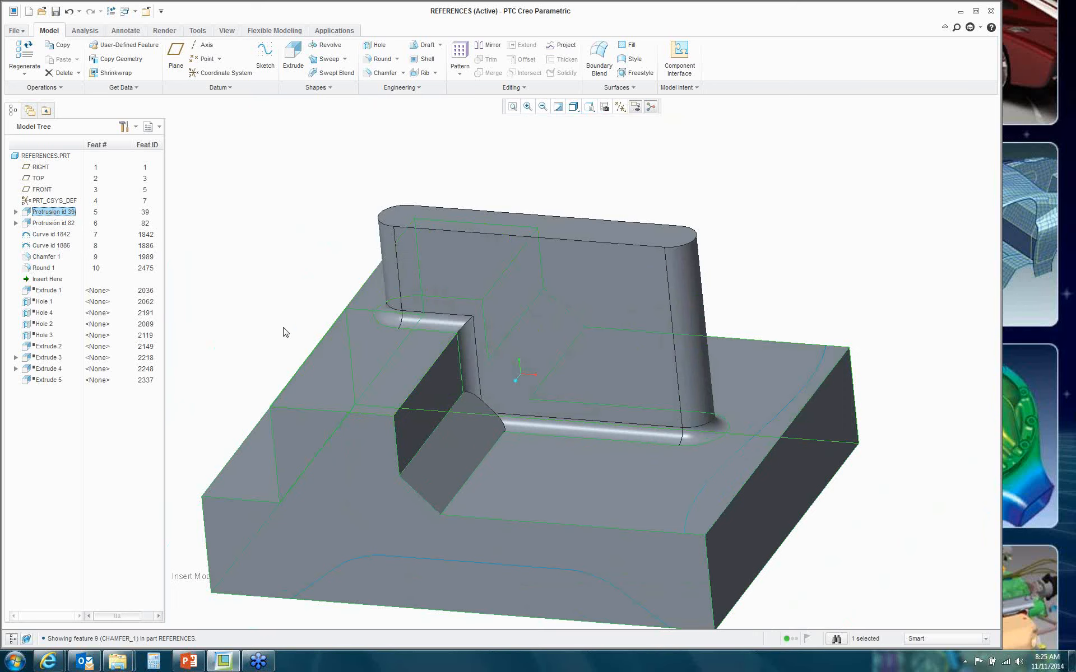
left_click(255, 313)
middle_click_drag(707, 342, 685, 356)
Step: Undo the boss's section stretch and the round made from intent edge ID=117
left_click(69, 14)
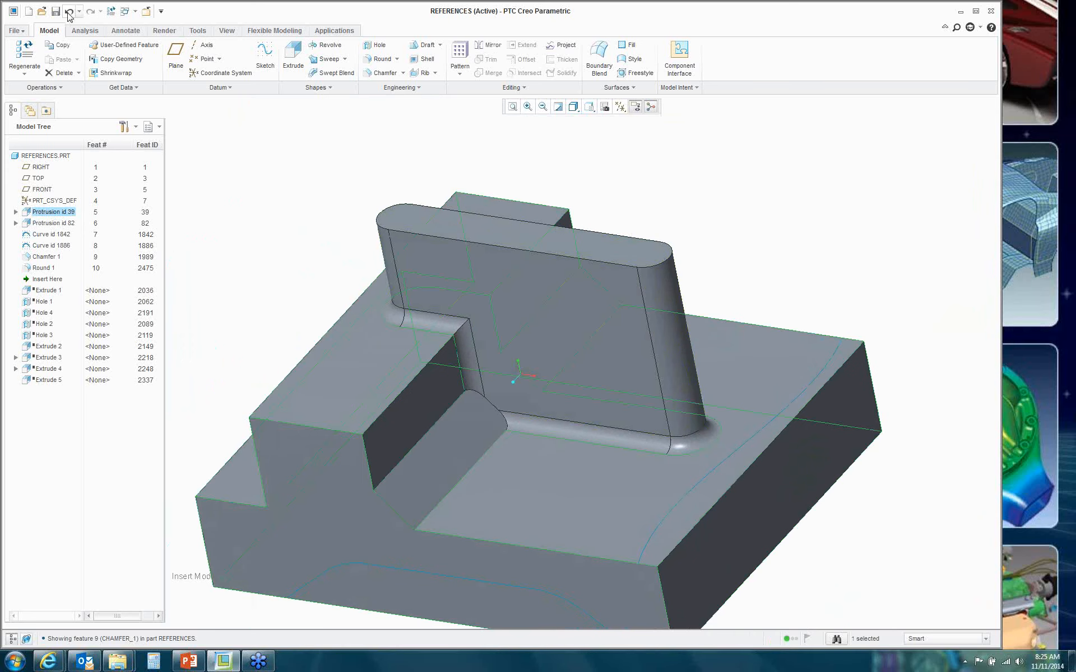
left_click(68, 13)
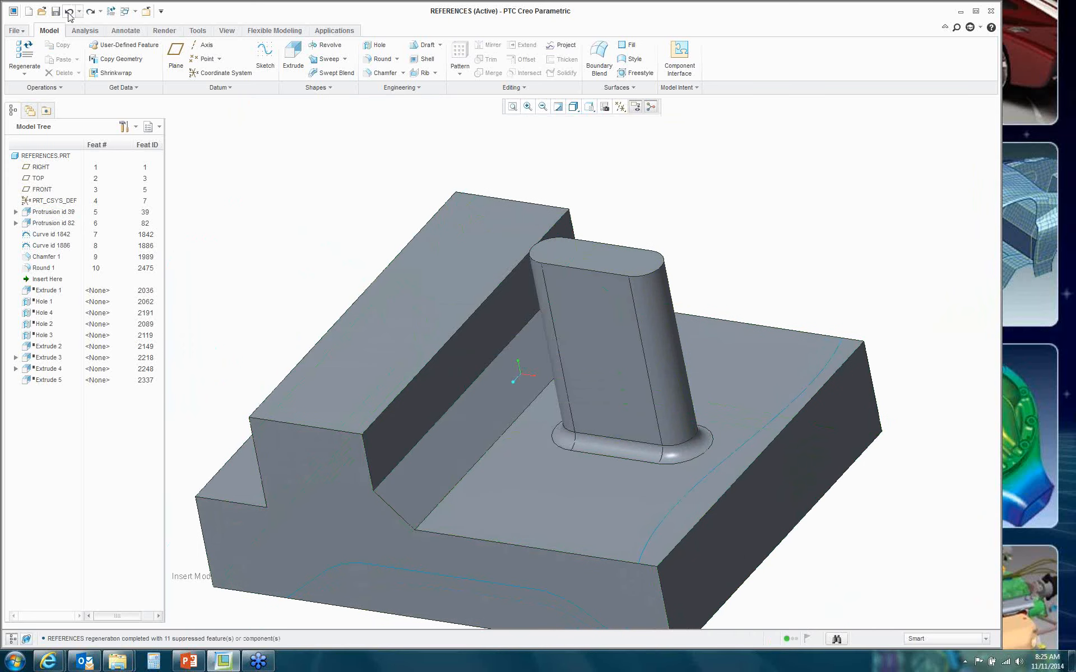
left_click(68, 13)
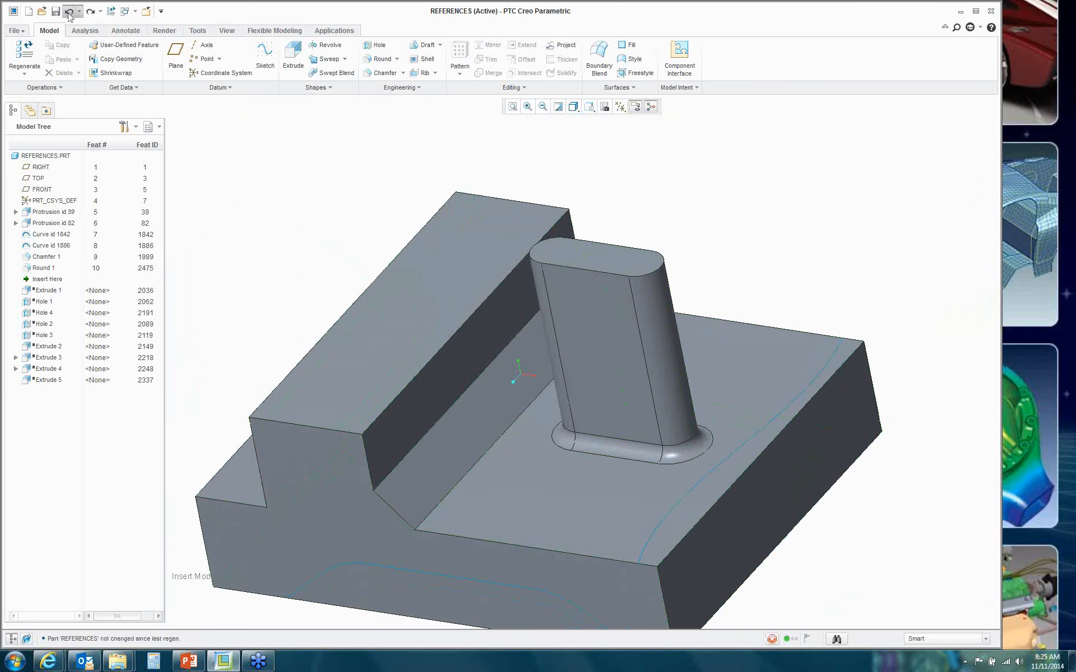
Step: Create a 0.25 round at the slot-shaped boss's base using intent edge ID=118 from the list of selectable references
left_click(381, 60)
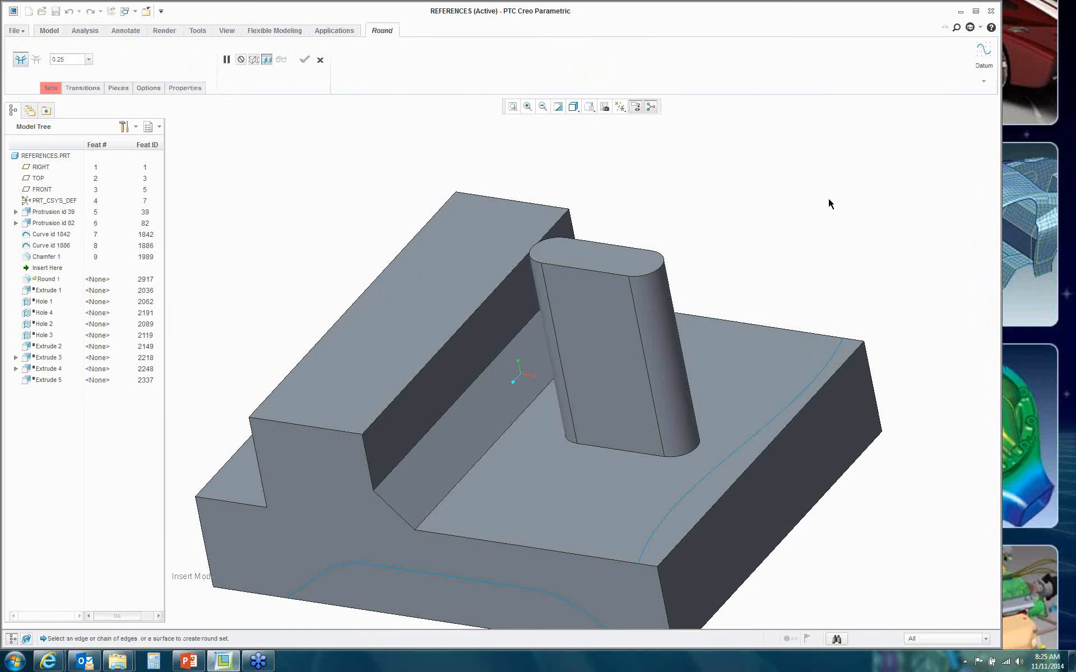
right_click(699, 454)
left_click(731, 480)
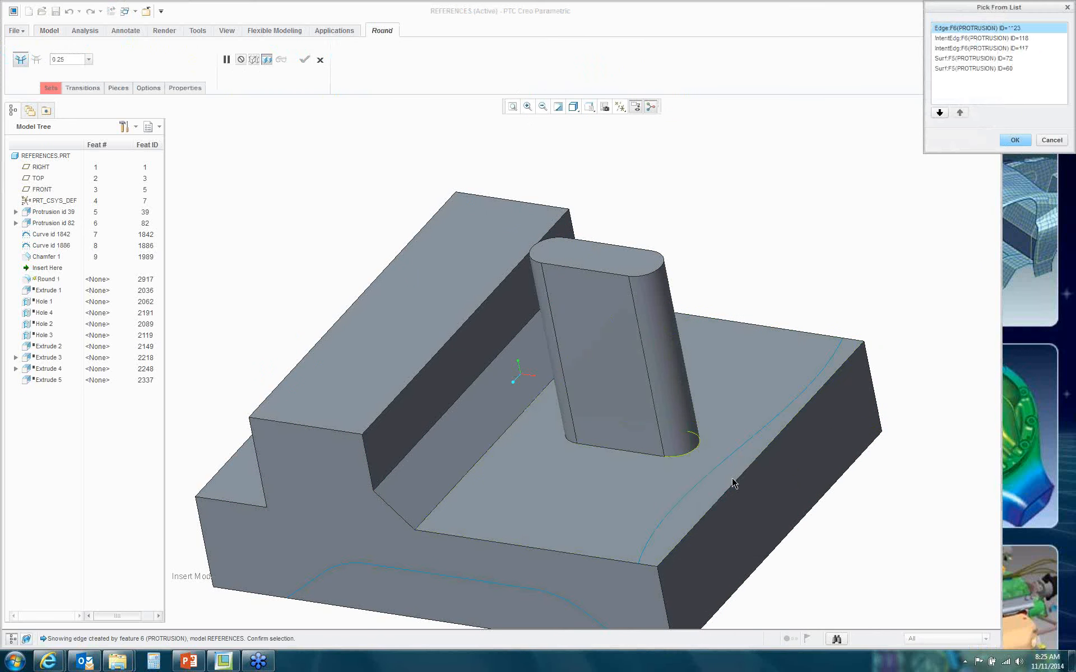
left_click(966, 40)
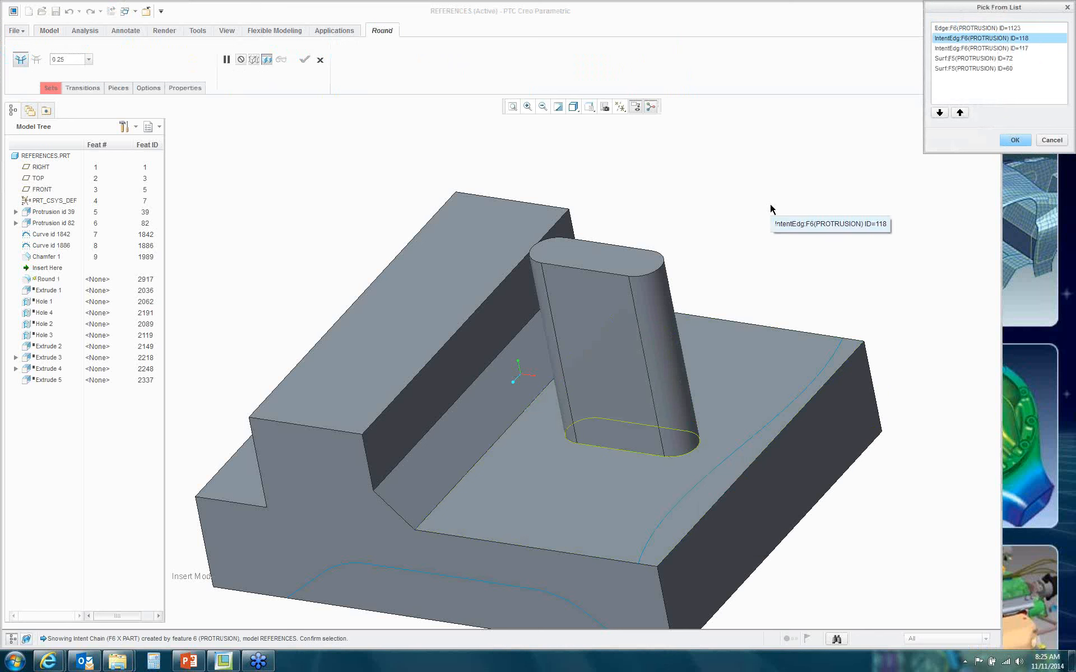
left_click(1017, 140)
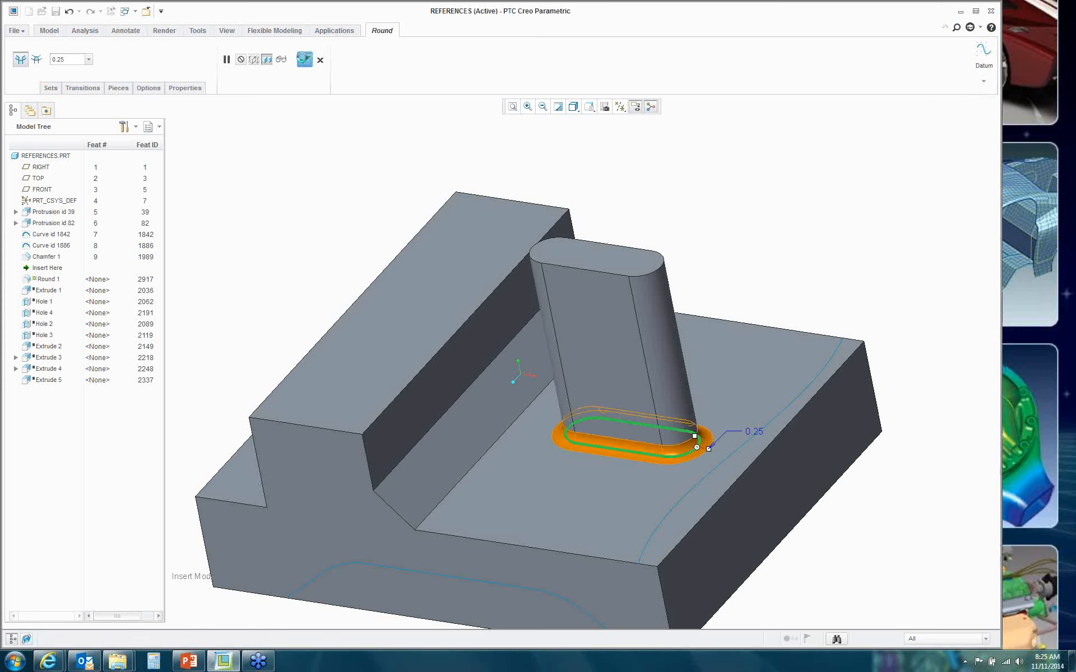
left_click(304, 60)
Step: Stretch the boss's slot section across the chamfer and raised rail, with its arc centre about 7.18 from the block's side edge, and regenerate
scroll(560, 502, "down", 3)
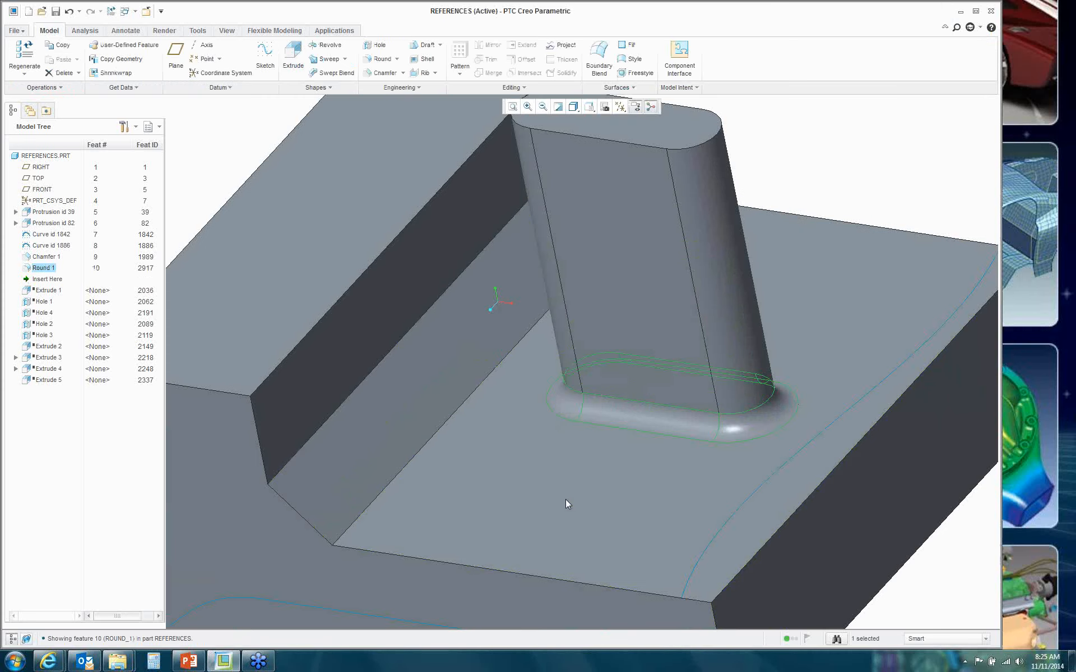
left_click(838, 135)
left_click(650, 260)
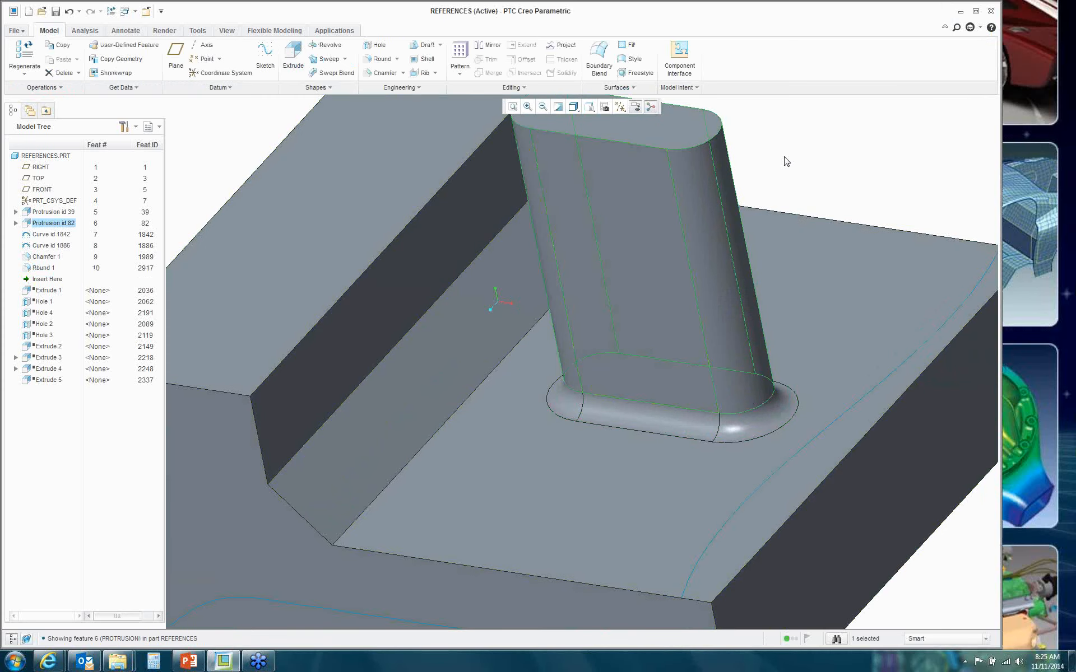
right_click(787, 161)
left_click(810, 174)
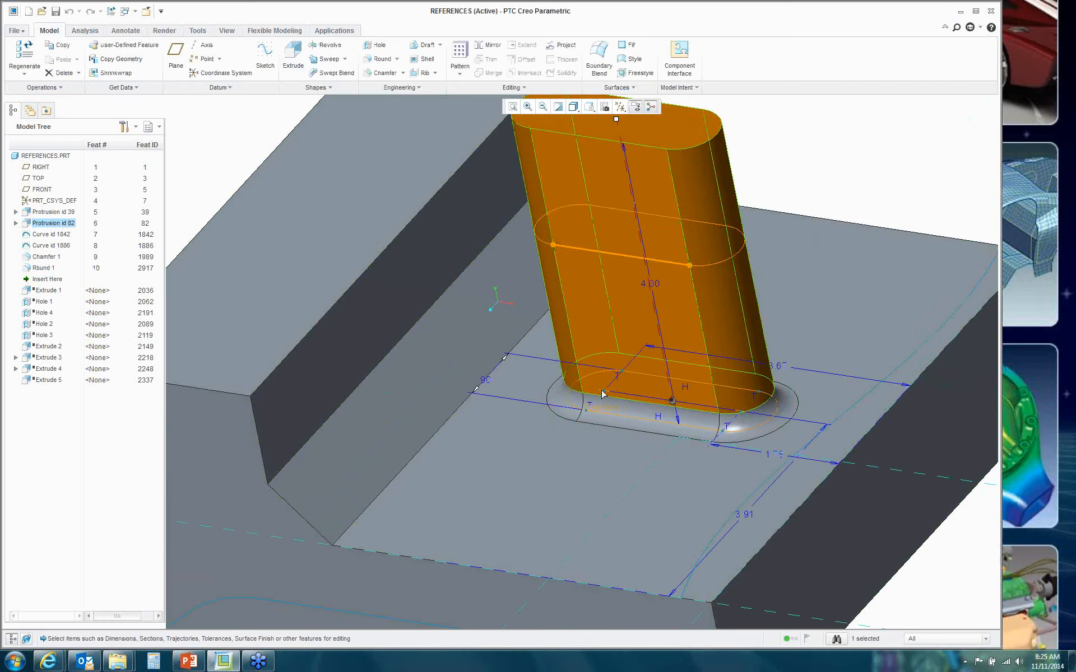
left_click_drag(602, 394, 338, 352)
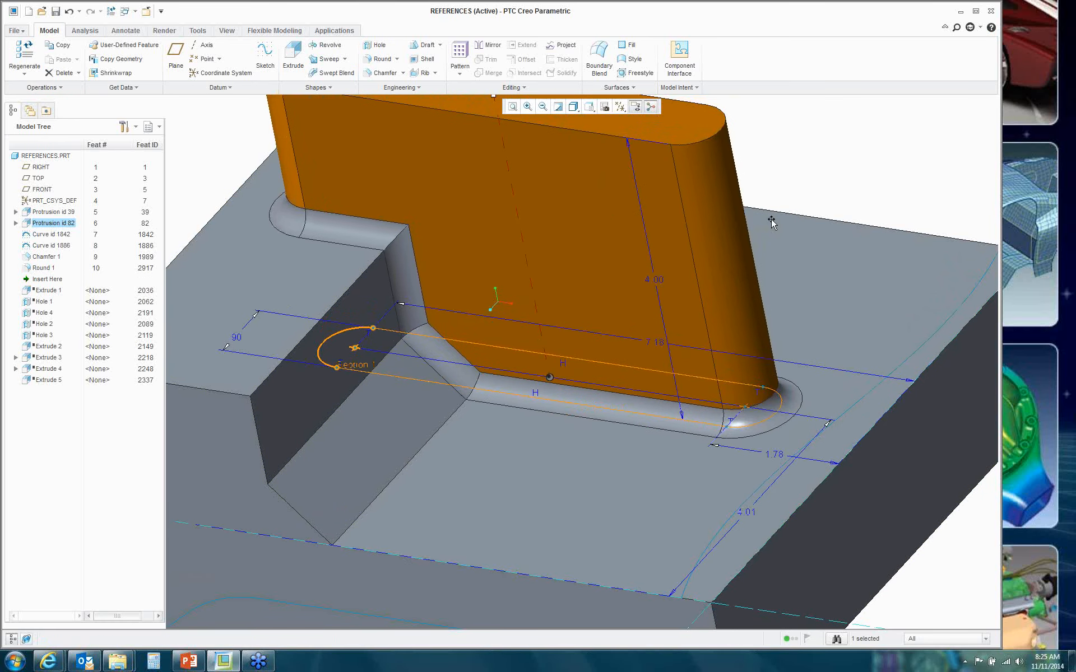
middle_click_drag(756, 232, 707, 278)
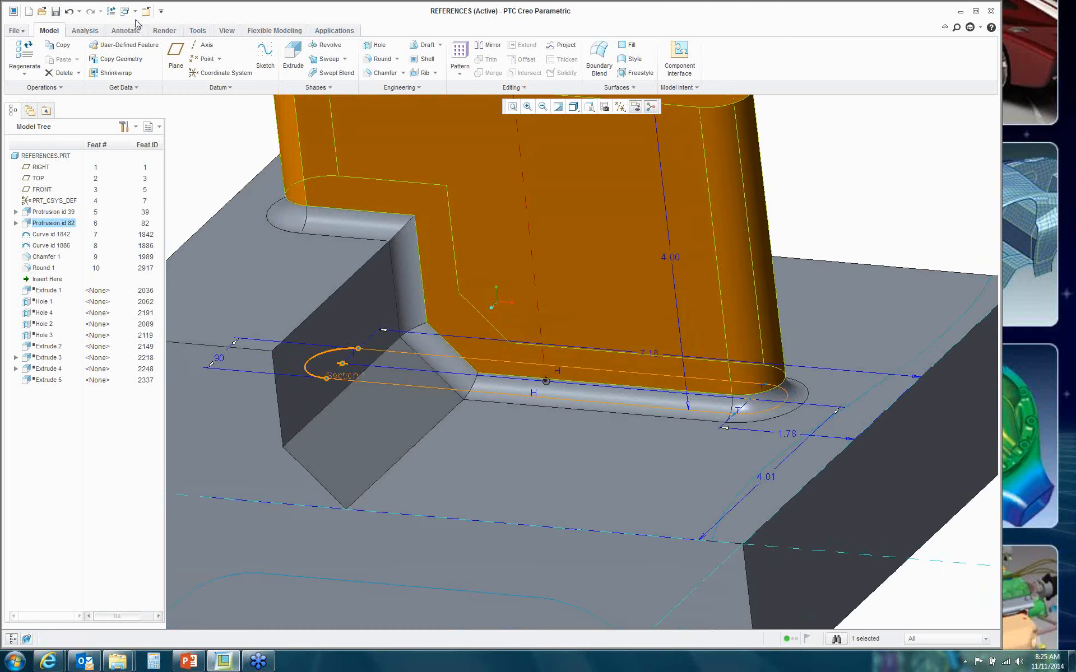
left_click(111, 11)
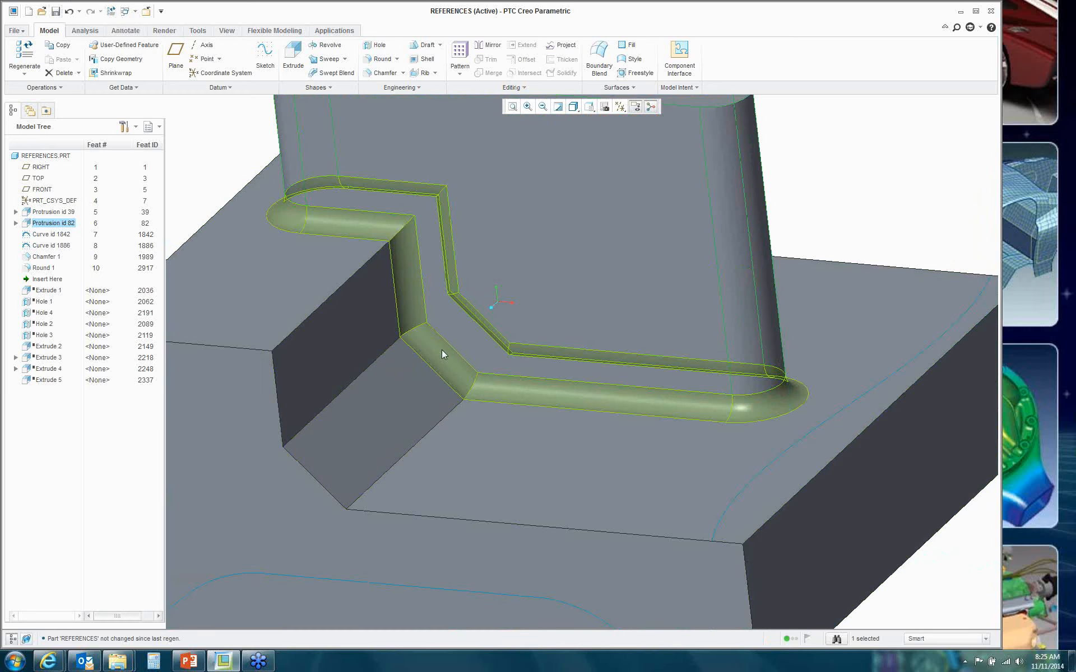
mouse_move(822, 201)
middle_mouse_down()
mouse_move(792, 216)
mouse_move(845, 185)
mouse_move(788, 209)
mouse_move(819, 192)
mouse_move(836, 198)
mouse_move(824, 188)
middle_mouse_up()
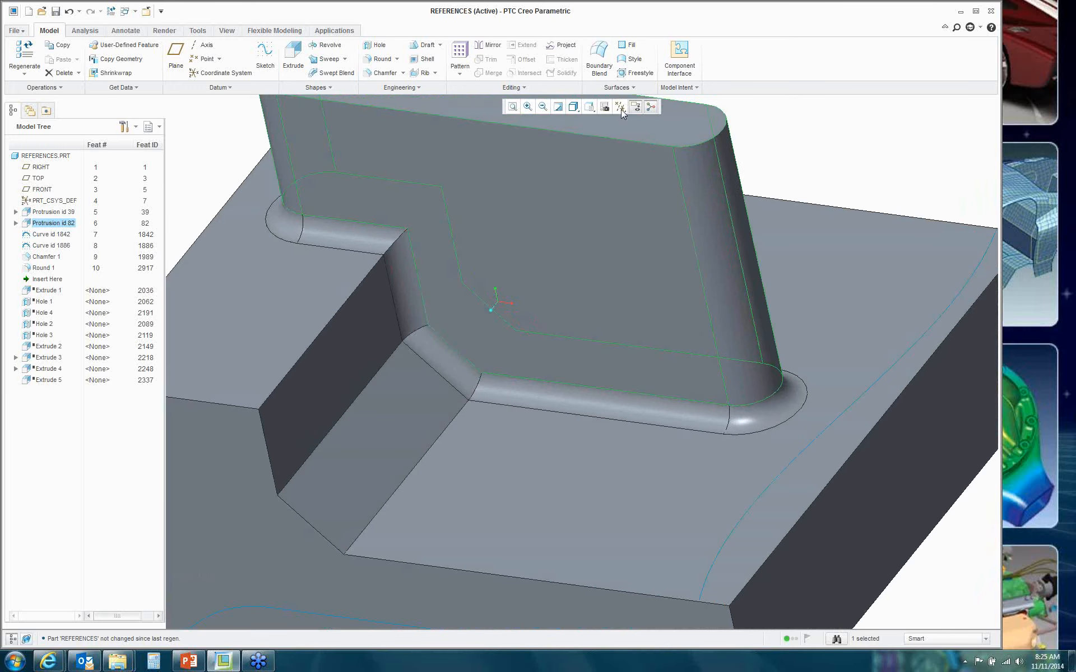
Step: Undo the stretch of the boss's section and select the slot-shaped boss
left_click(69, 11)
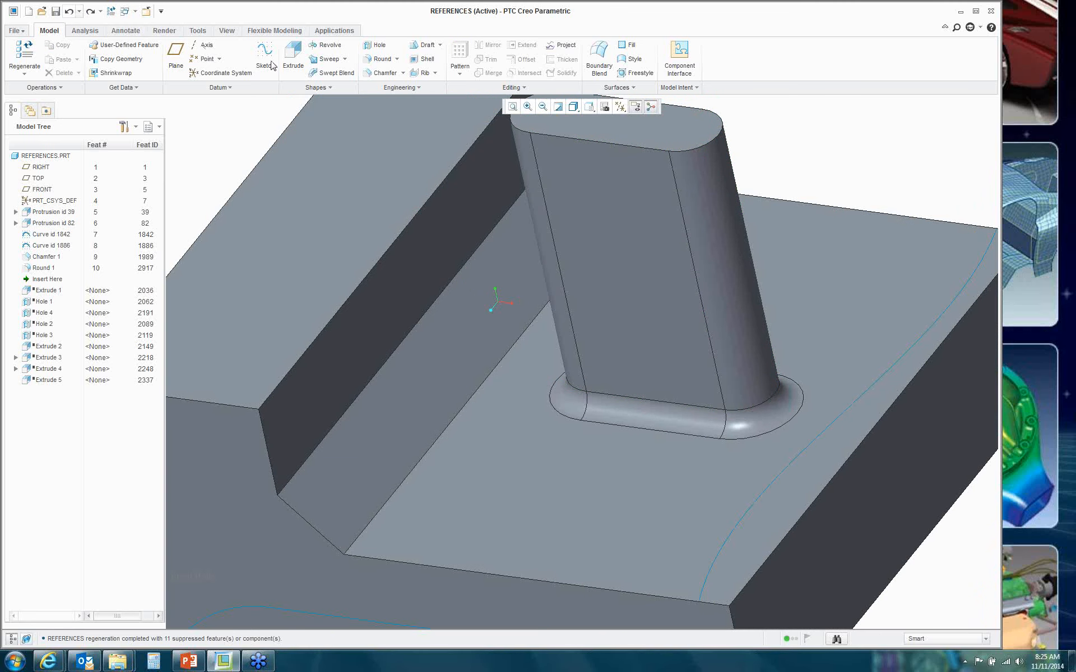
left_click(646, 210)
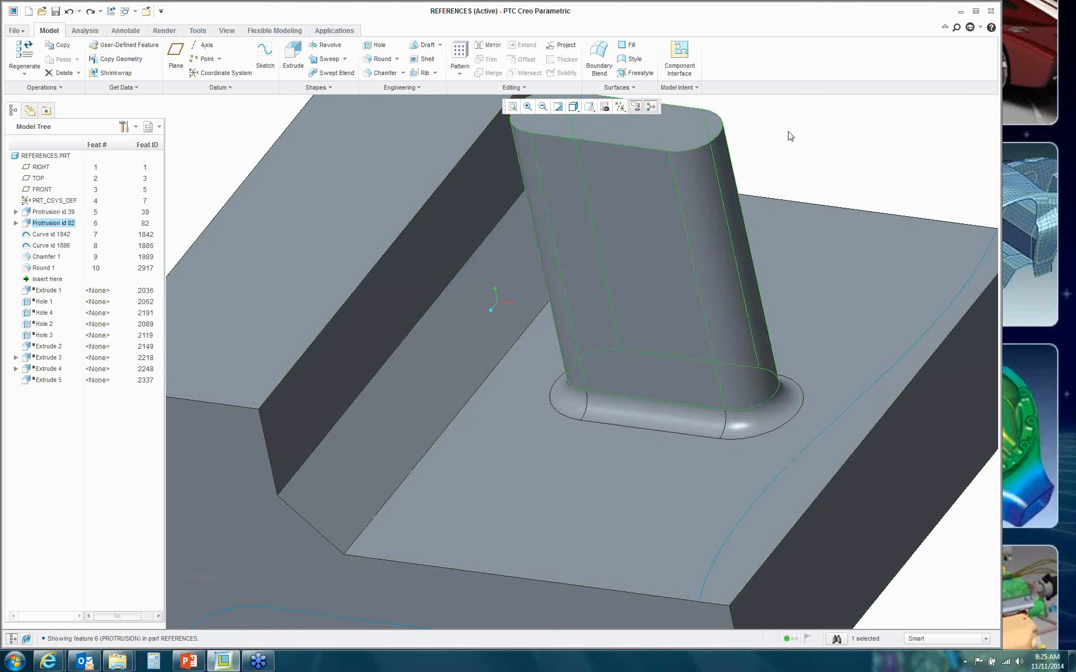
Step: Redefine Protrusion id 82's section sketch and delete all lines and arcs of its slot profile
right_click(788, 133)
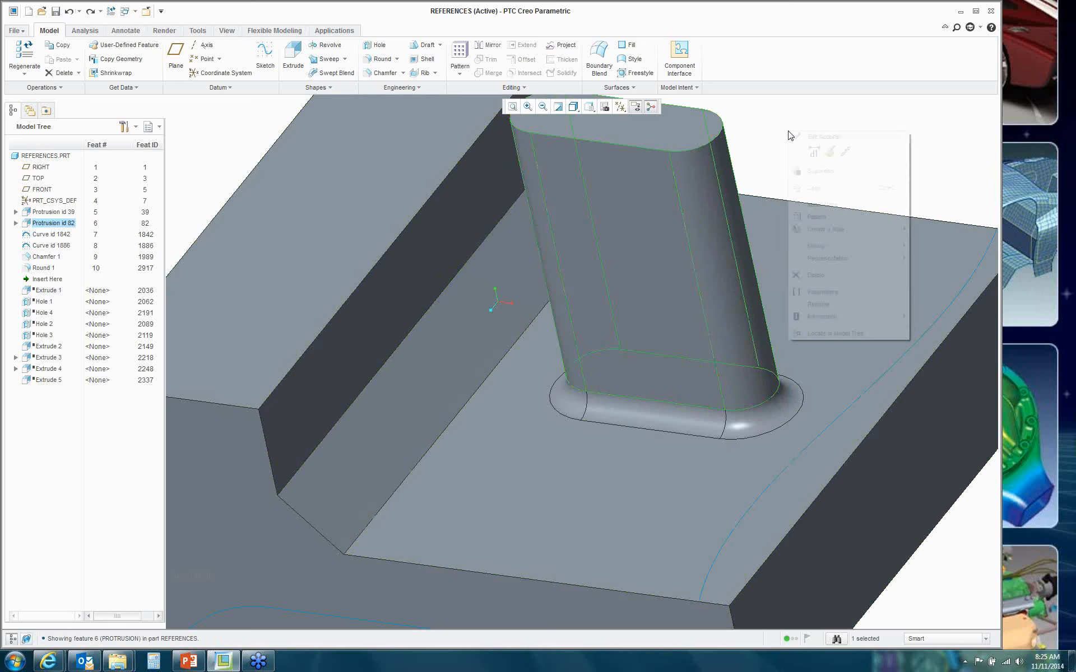
left_click(829, 152)
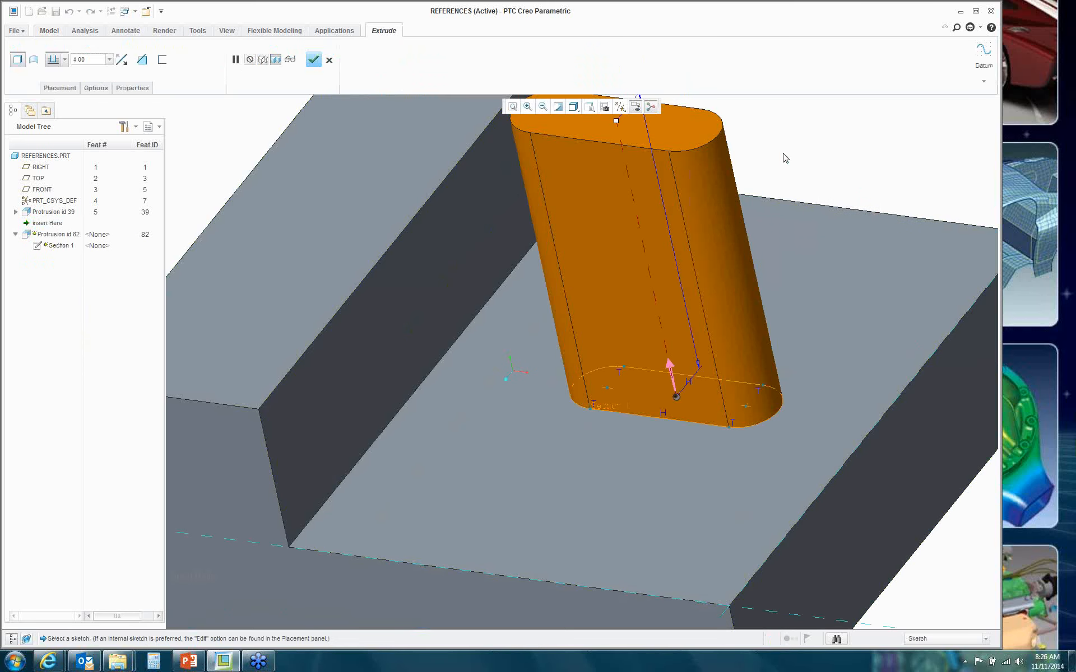
right_click(786, 158)
left_click(811, 161)
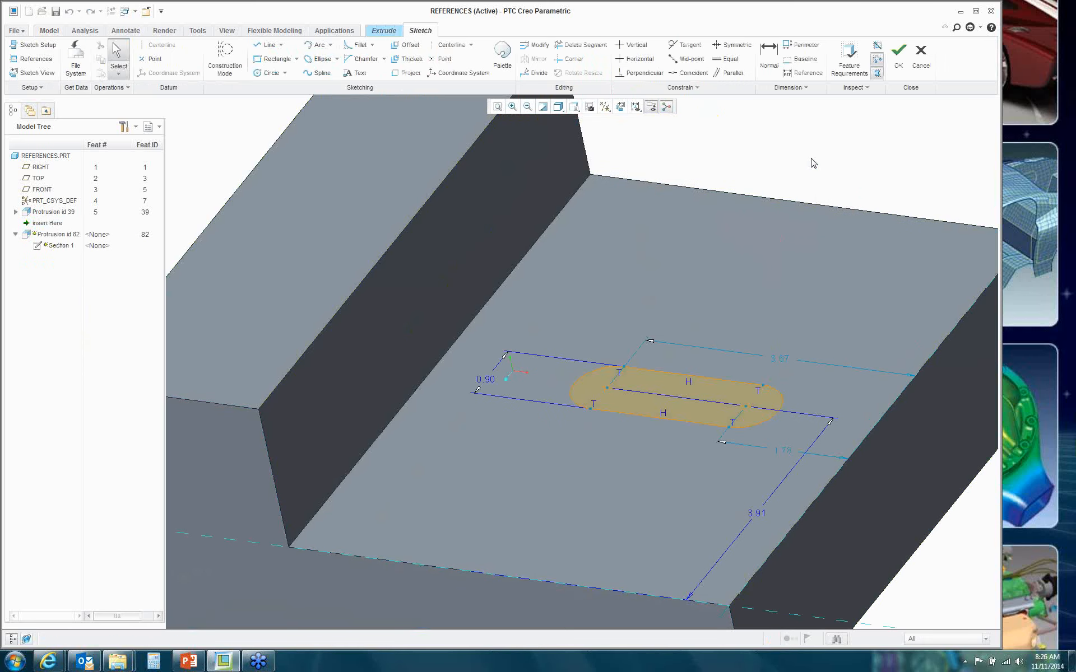
left_click(575, 47)
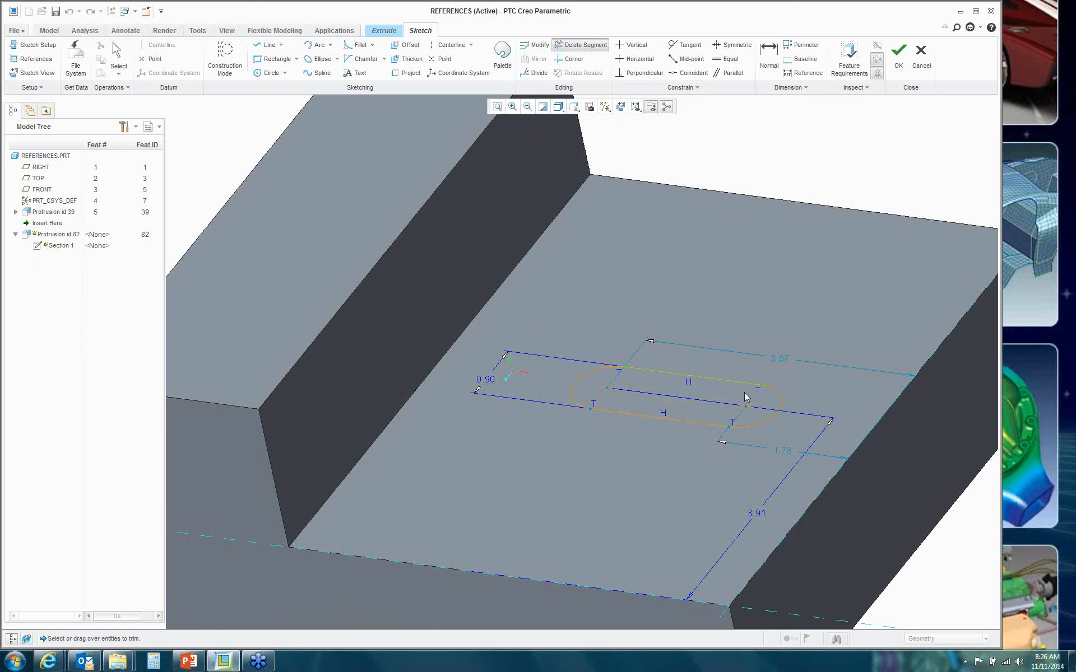
left_click(655, 372)
left_click(604, 374)
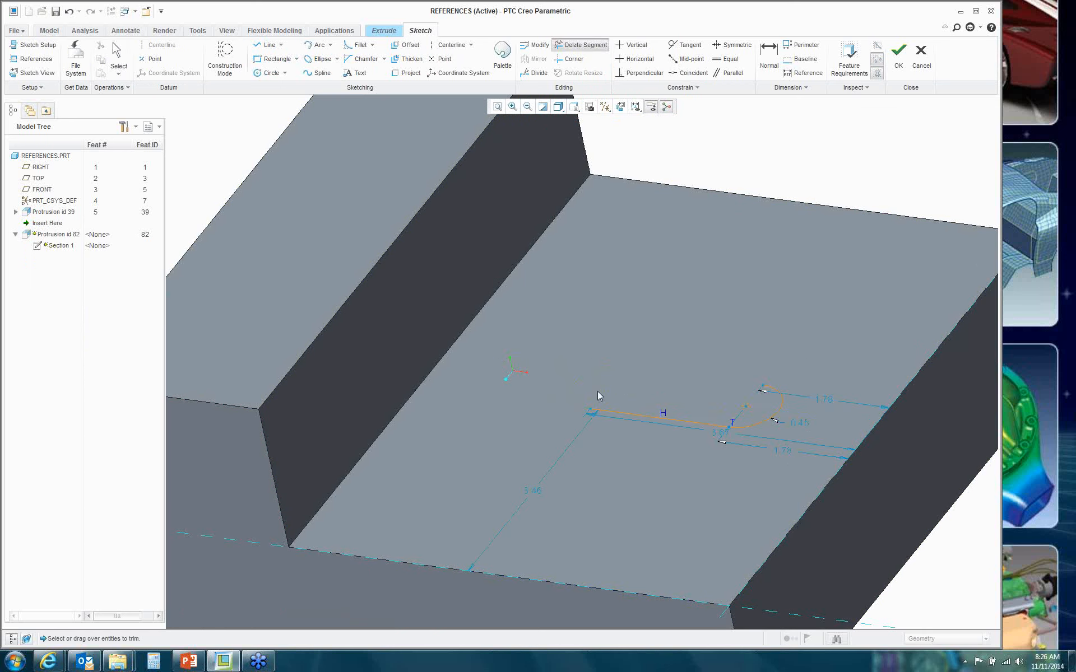
left_click(620, 414)
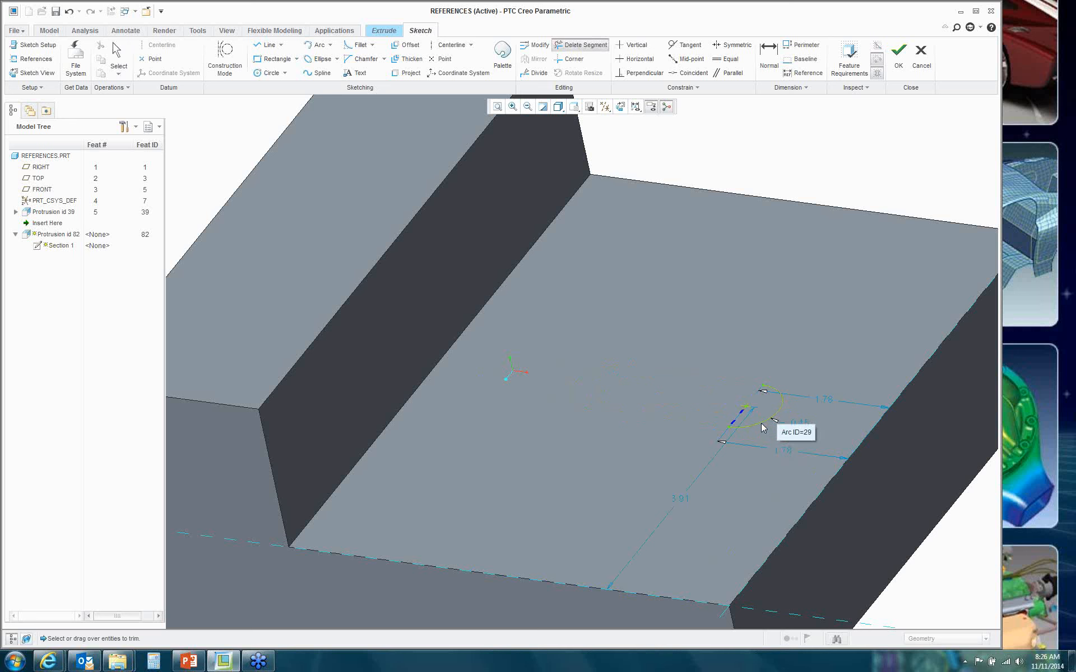
left_click(762, 427)
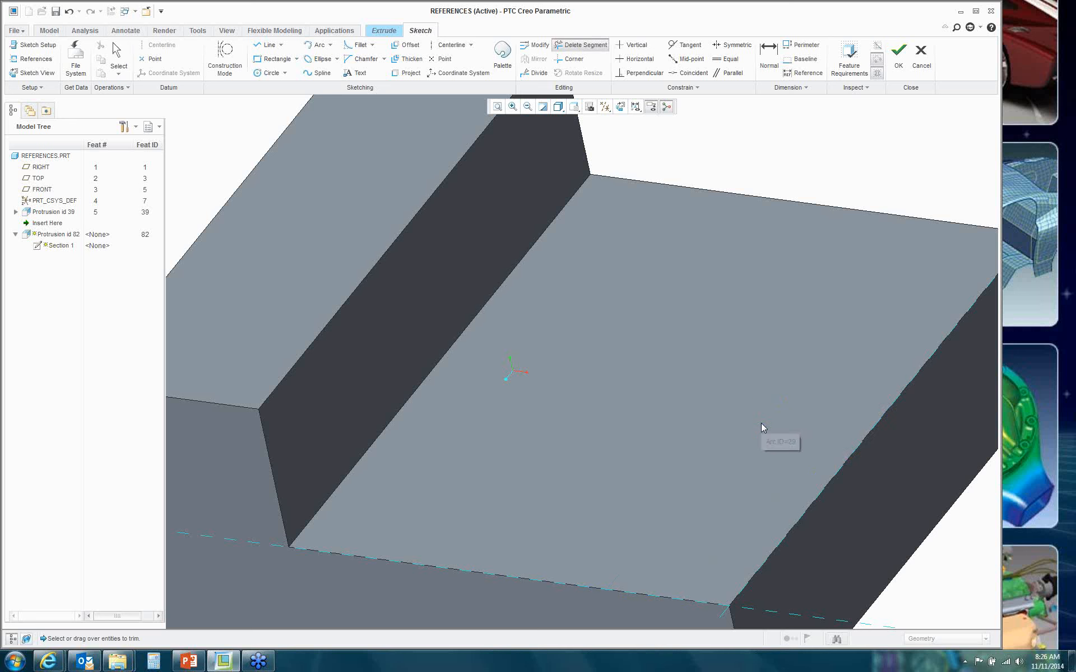
Step: Sketch a closed triangle with vertices about 4.51, 2.29 and 0.68 from the block's side edge, and complete the redefined protrusion
left_click(270, 46)
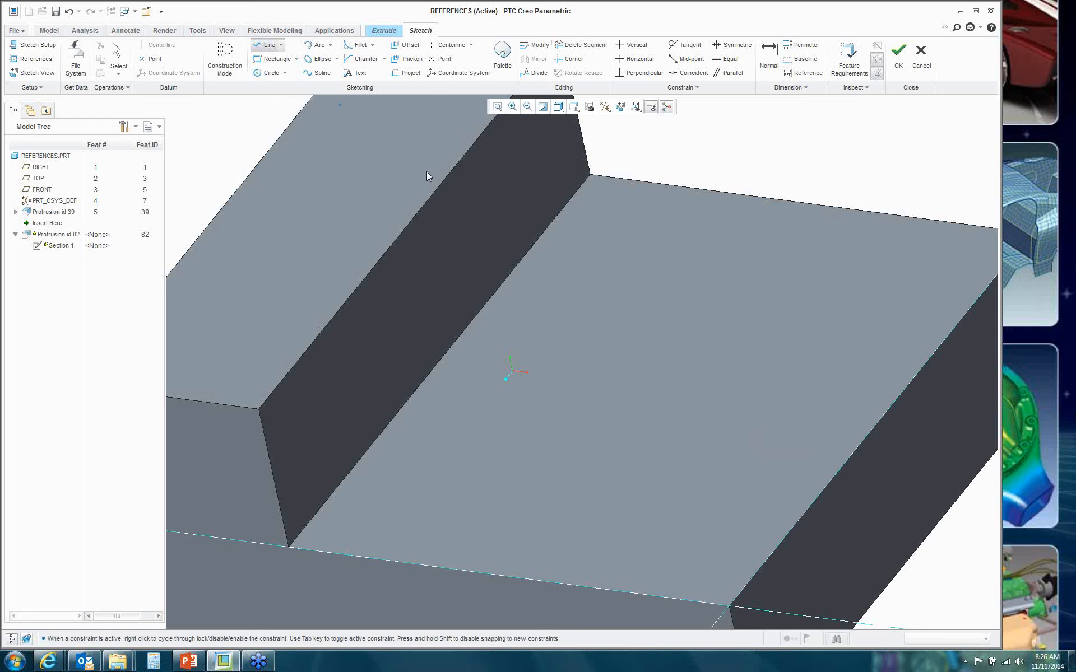
left_click(650, 474)
left_click(600, 312)
middle_click(857, 147)
left_click(903, 70)
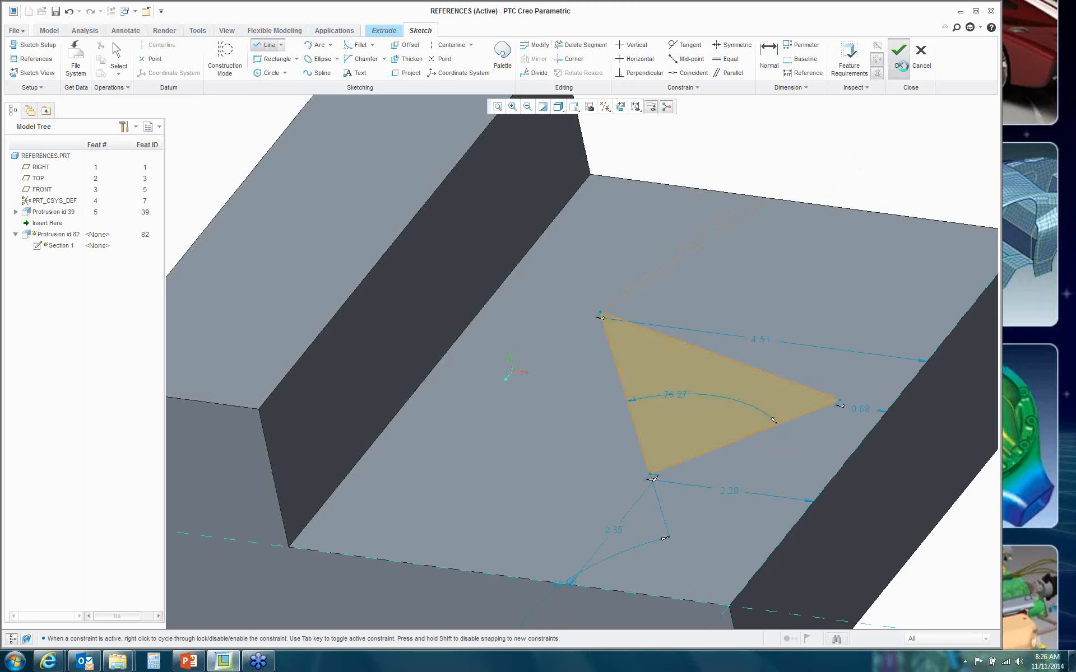
left_click(313, 59)
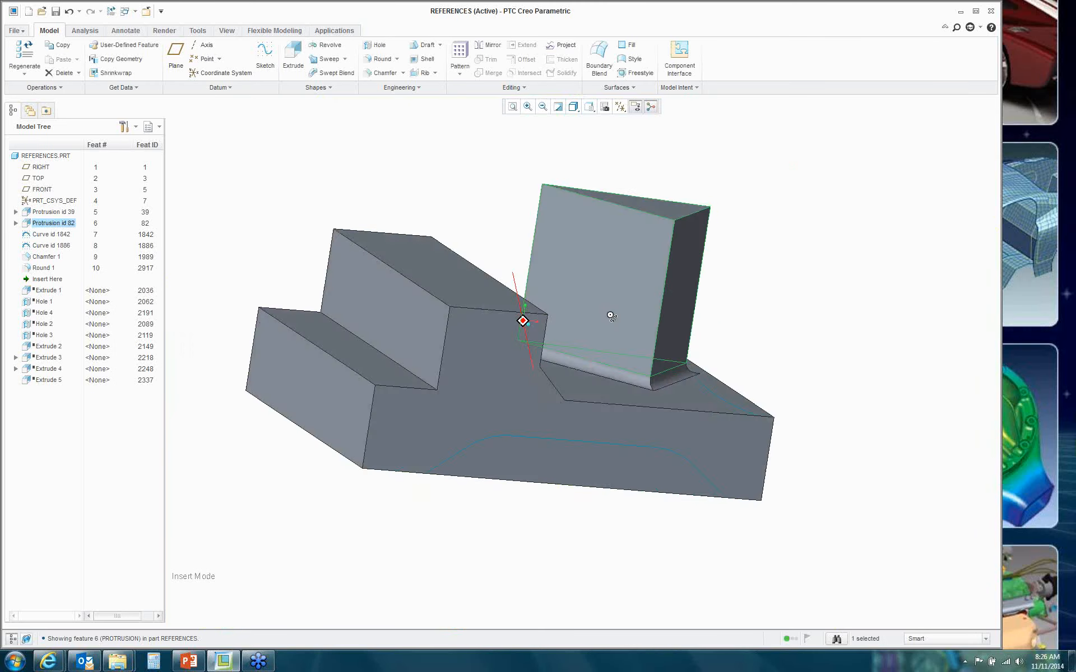
Step: Try stretching the triangular protrusion by moving its section corner nearest the raised step across the step, and undo the stretch
middle_click_drag(610, 316, 546, 335)
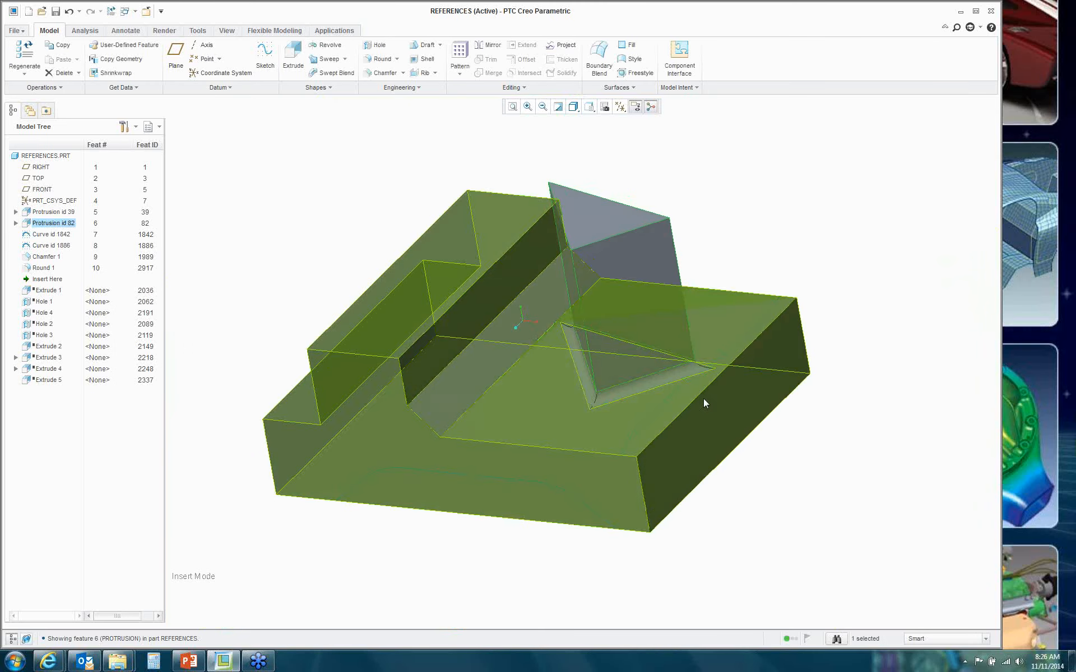
scroll(648, 307, "up", 3)
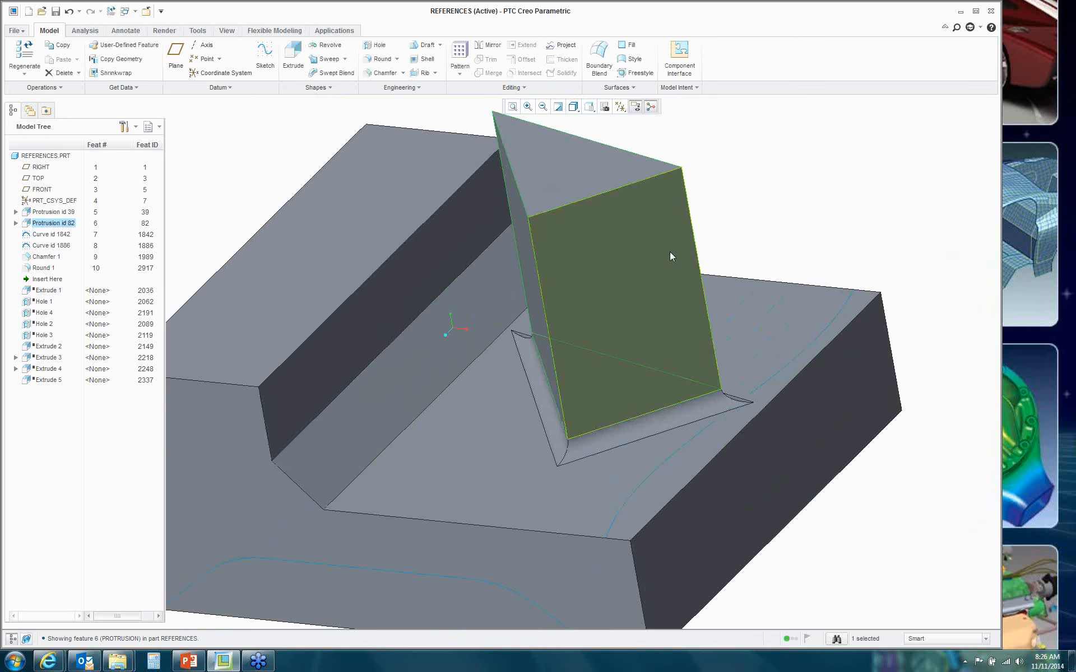
mouse_move(832, 215)
middle_mouse_down()
mouse_move(846, 207)
mouse_move(825, 231)
middle_mouse_up()
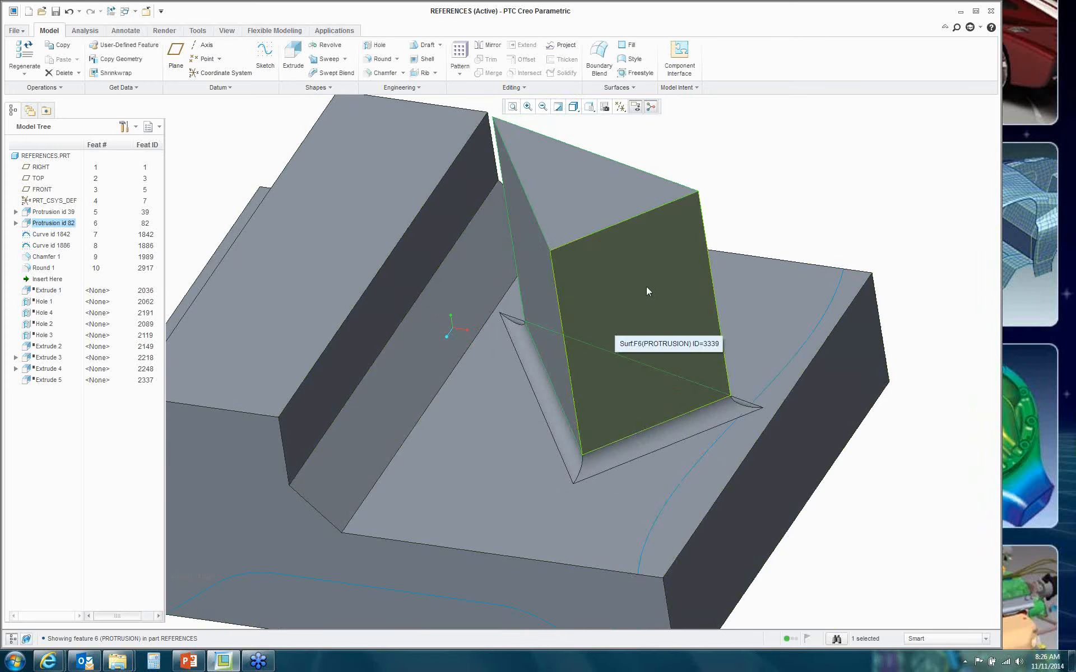
left_click(642, 285, "ctrl")
left_click(634, 283)
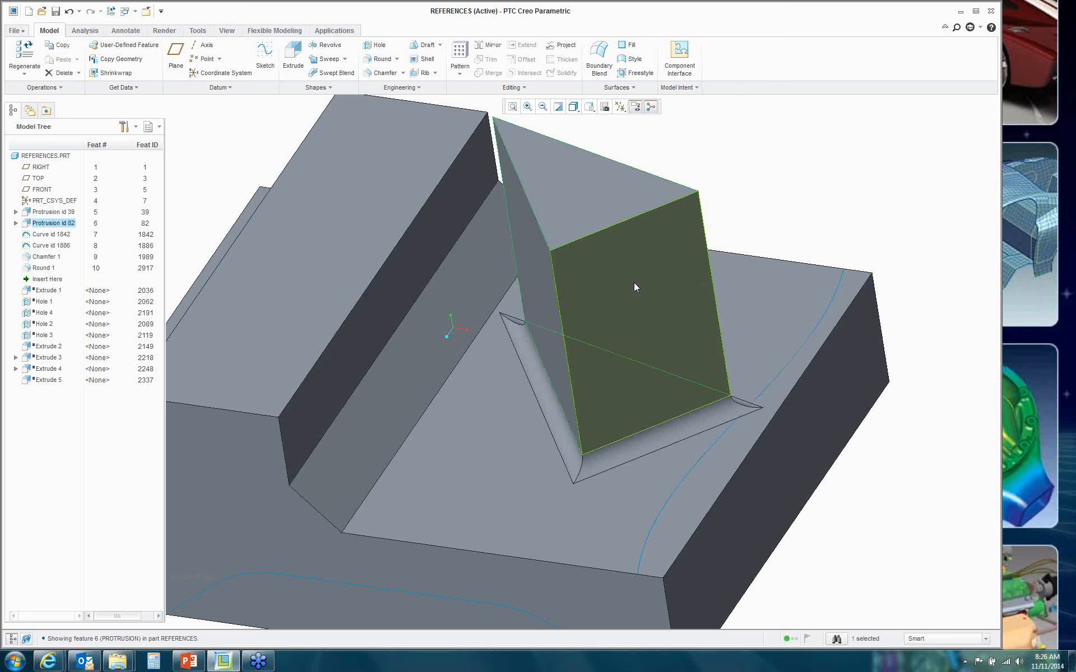
right_click(634, 285)
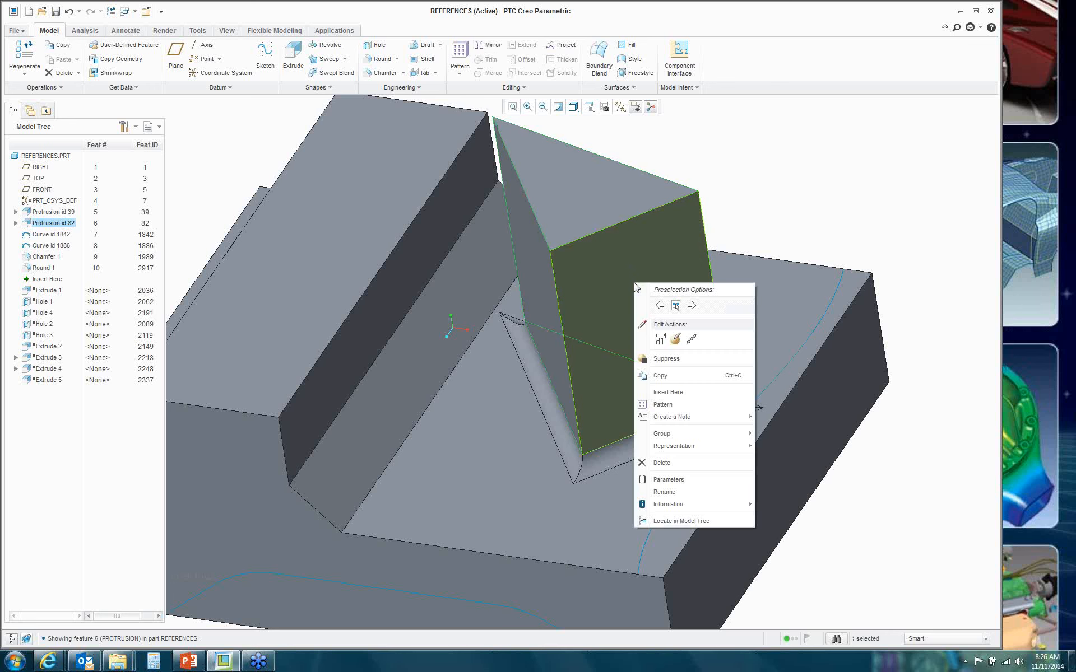
left_click(660, 340)
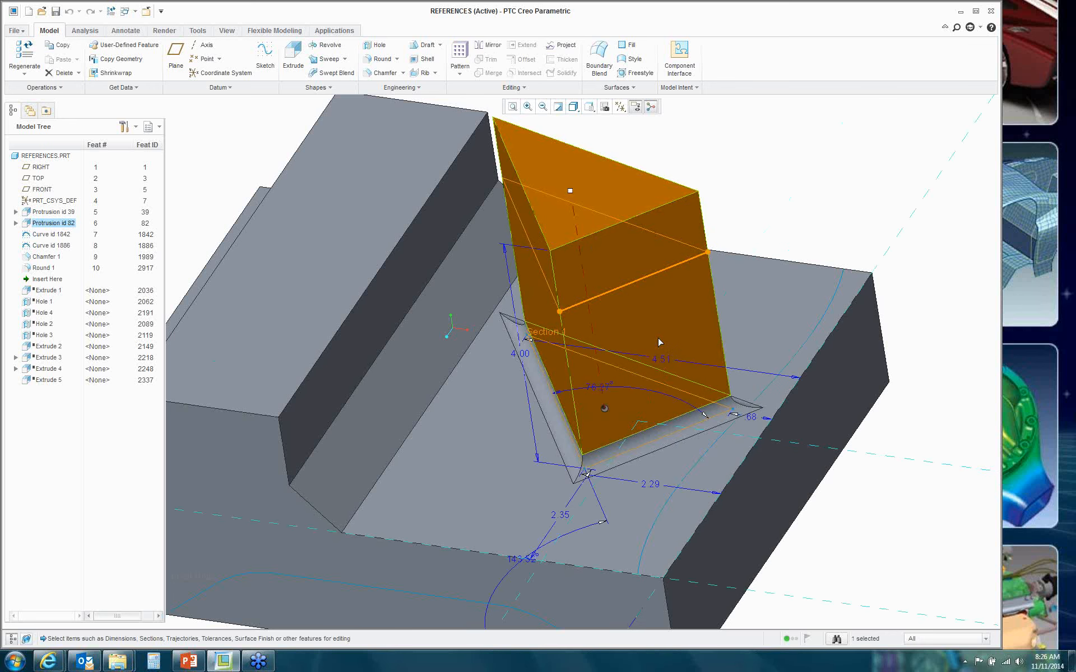
key("ctrl+g")
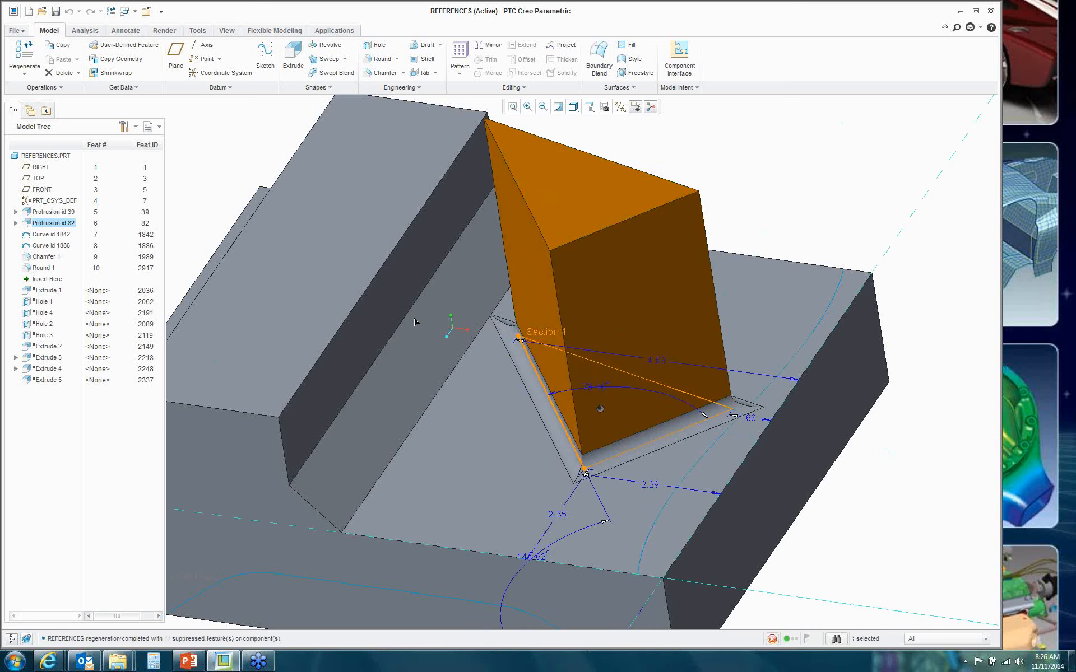
left_click_drag(414, 323, 387, 330)
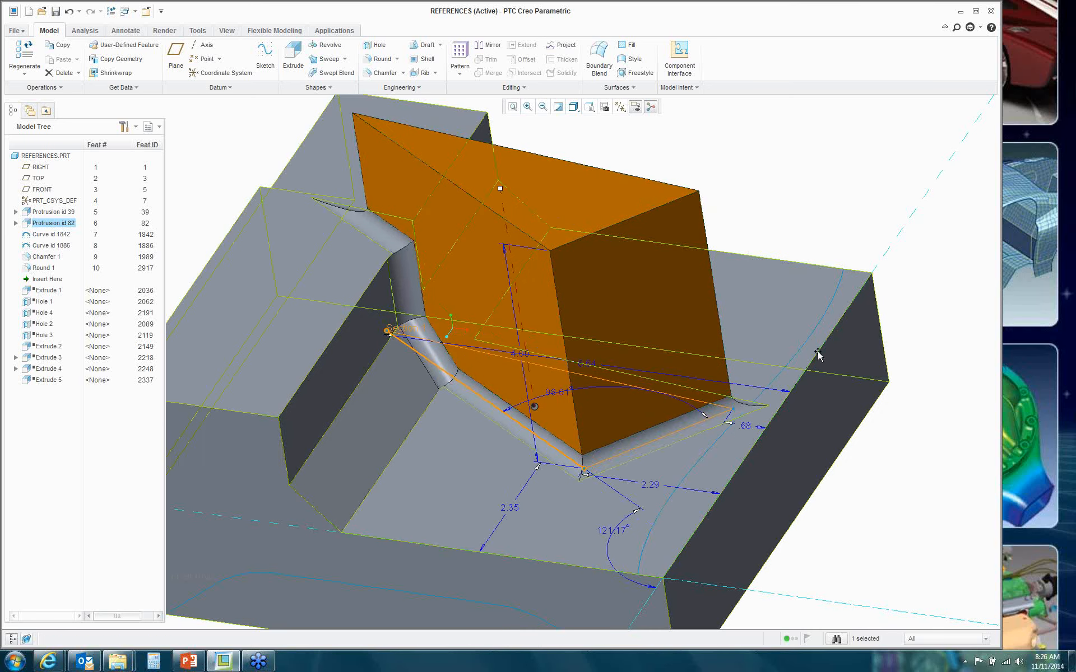
left_click(70, 12)
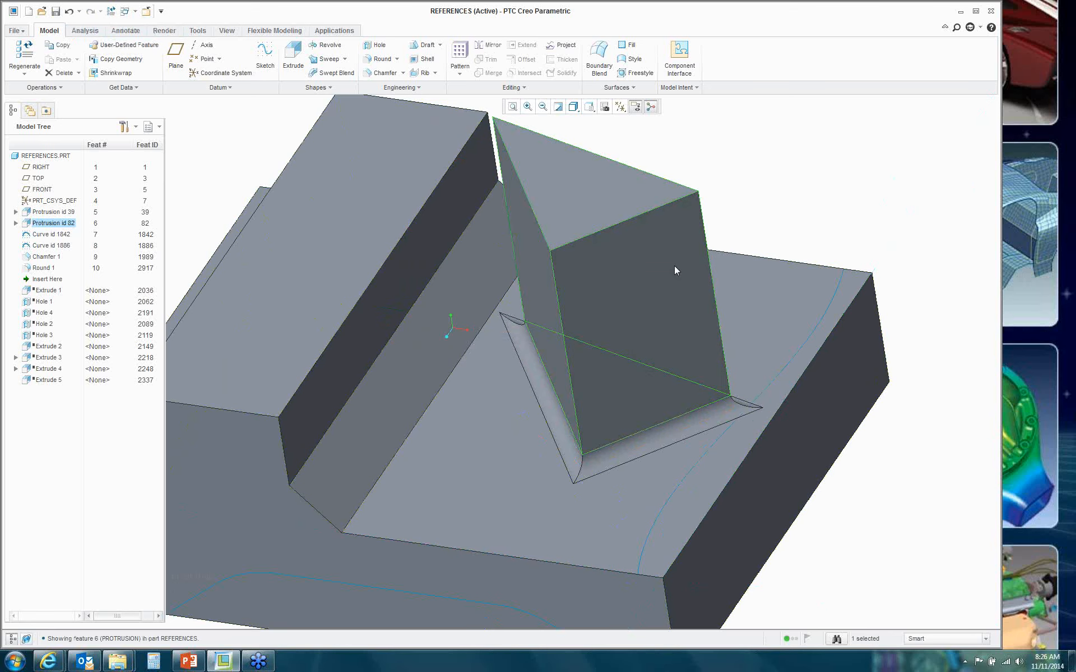
Step: Redefine the triangular protrusion with a symmetric depth of 9.00 so it extends through both sides of the block
right_click(770, 187)
left_click(804, 202)
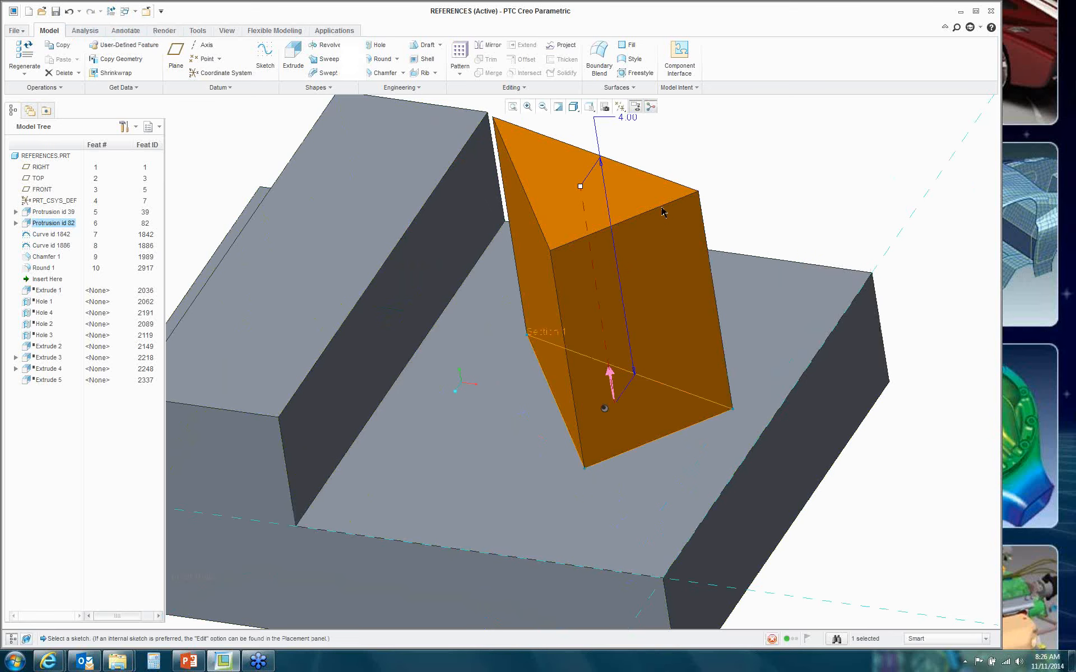
right_click(580, 192)
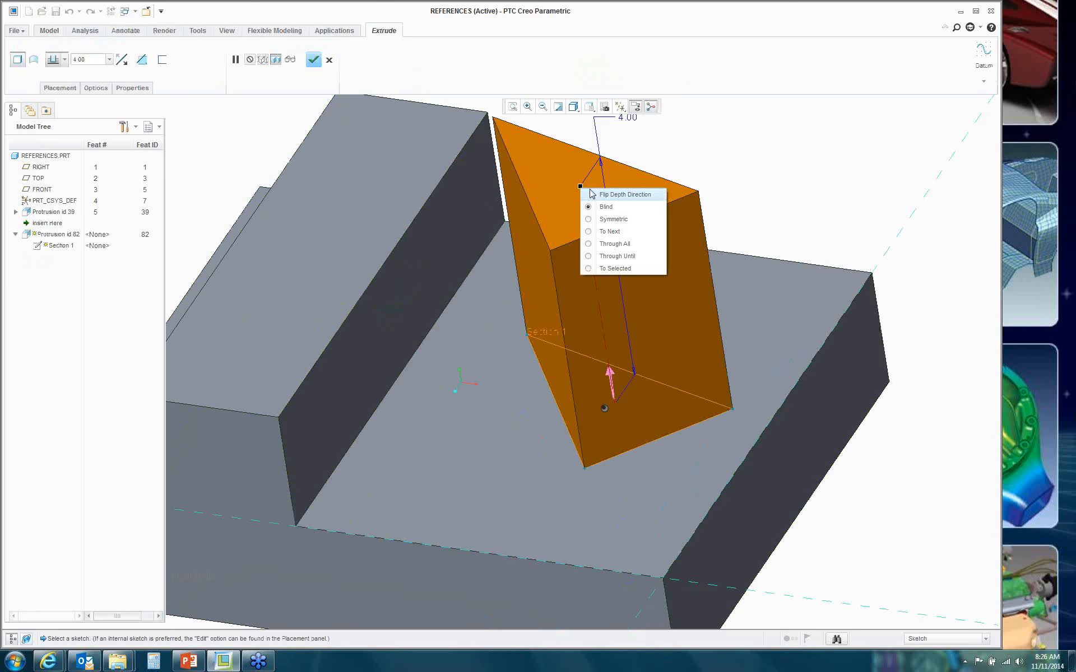
left_click(606, 224)
left_click_drag(597, 294, 558, 253)
middle_click_drag(509, 333, 495, 240)
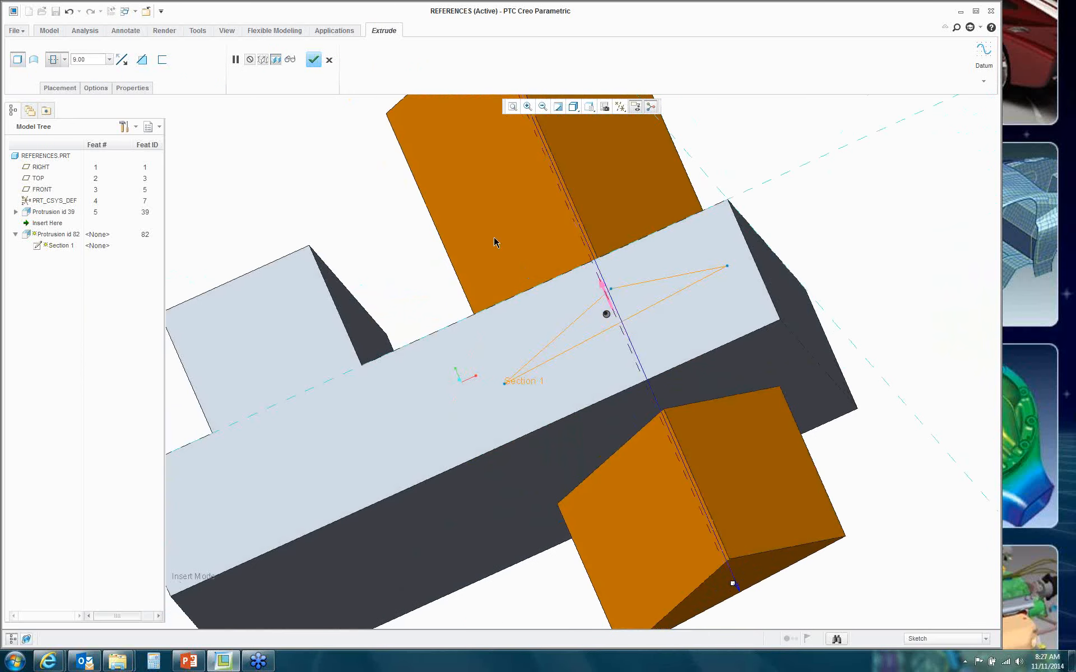
left_click(313, 60)
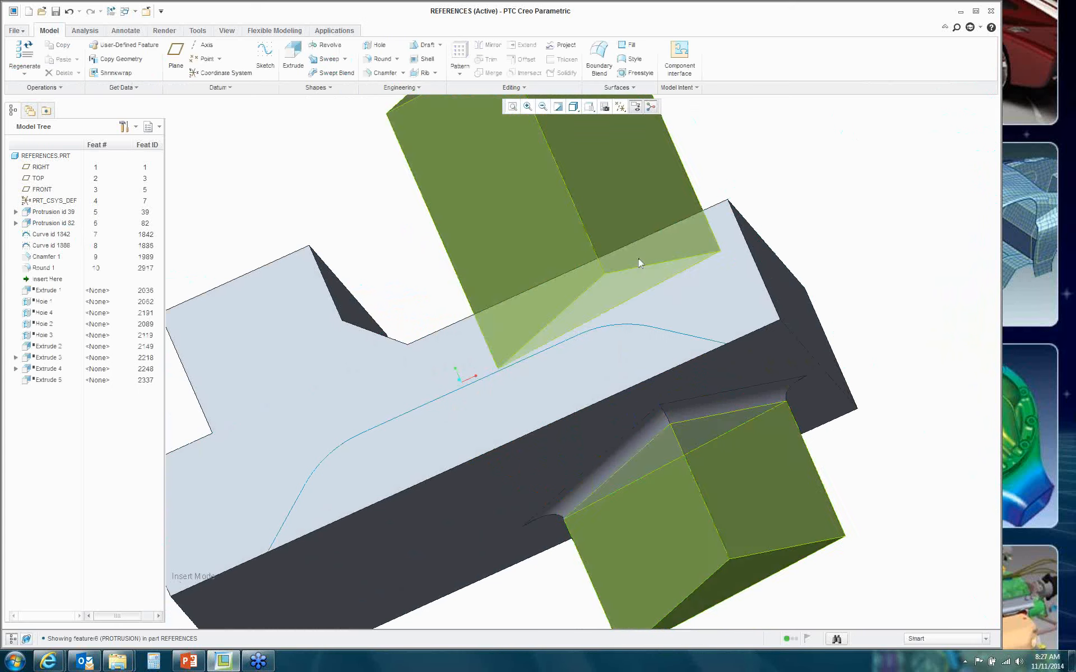
Step: Stretch the triangular protrusion by moving its section corner nearest the block's side edge beyond the side face, and regenerate the part
mouse_move(637, 258)
middle_mouse_down()
mouse_move(956, 403)
mouse_move(787, 372)
middle_mouse_up()
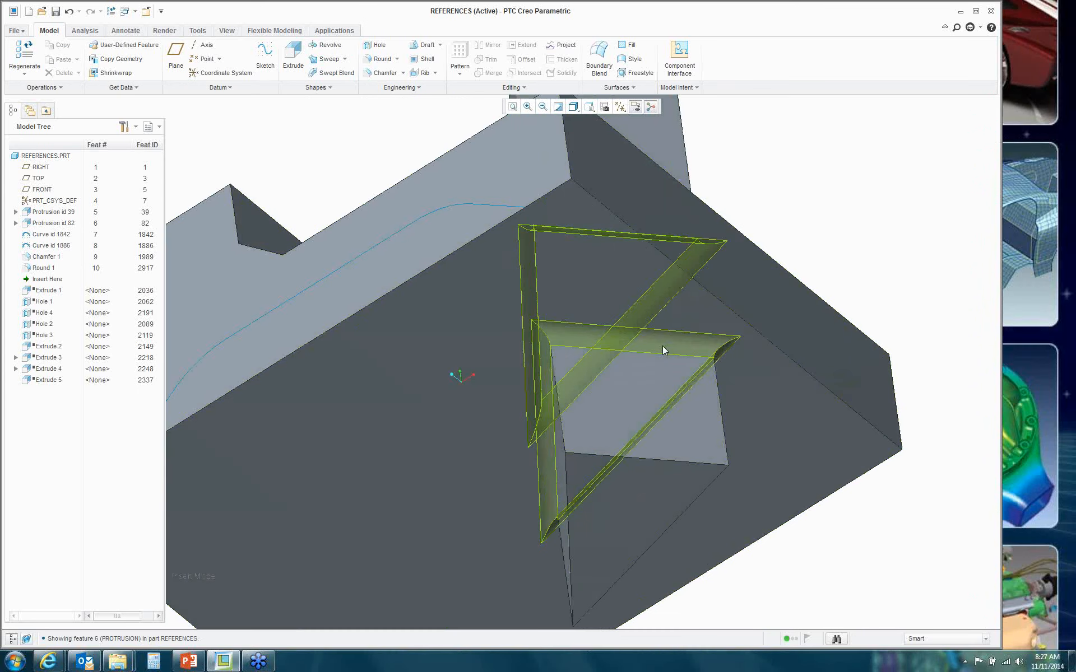
left_click(662, 345)
mouse_move(662, 345)
middle_mouse_down()
mouse_move(814, 211)
mouse_move(818, 275)
mouse_move(838, 267)
mouse_move(824, 271)
middle_mouse_up()
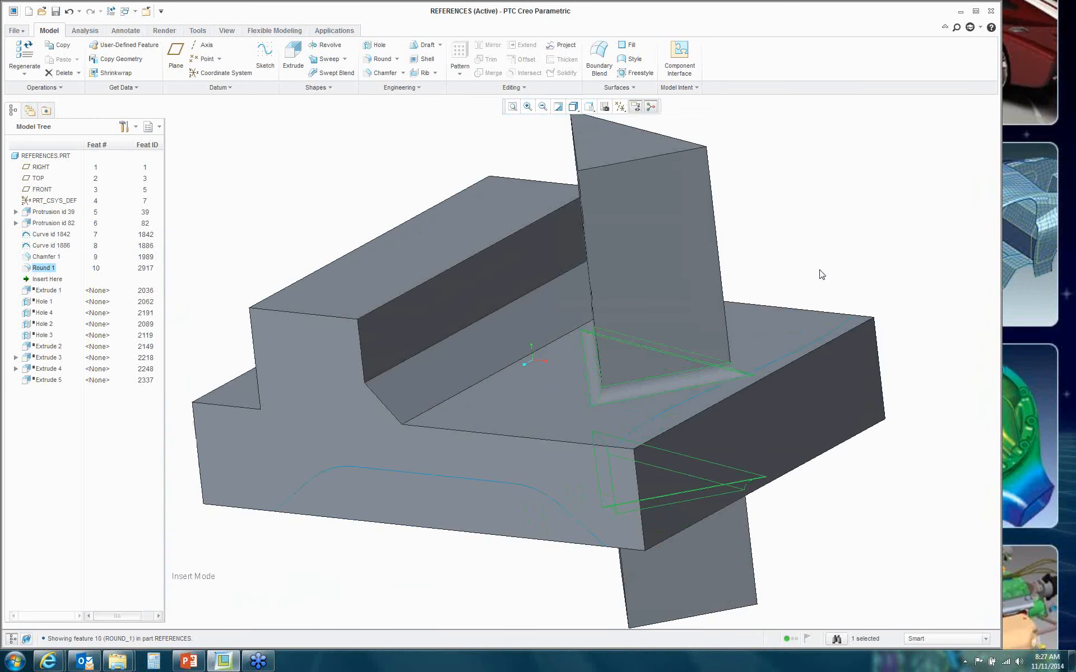
left_click(665, 224)
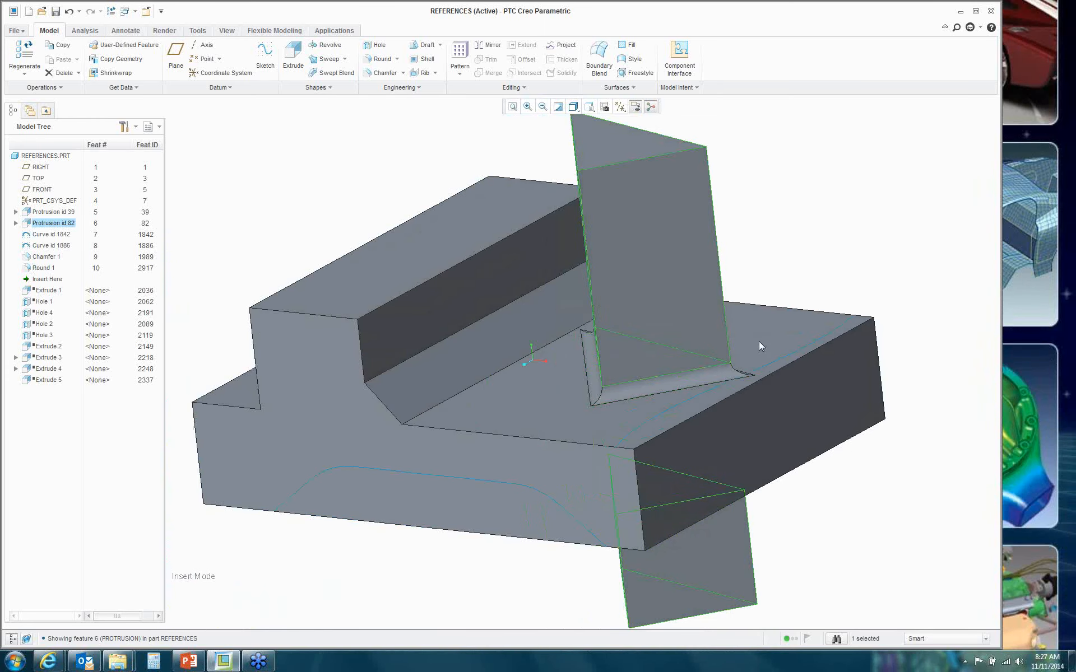
right_click(868, 228)
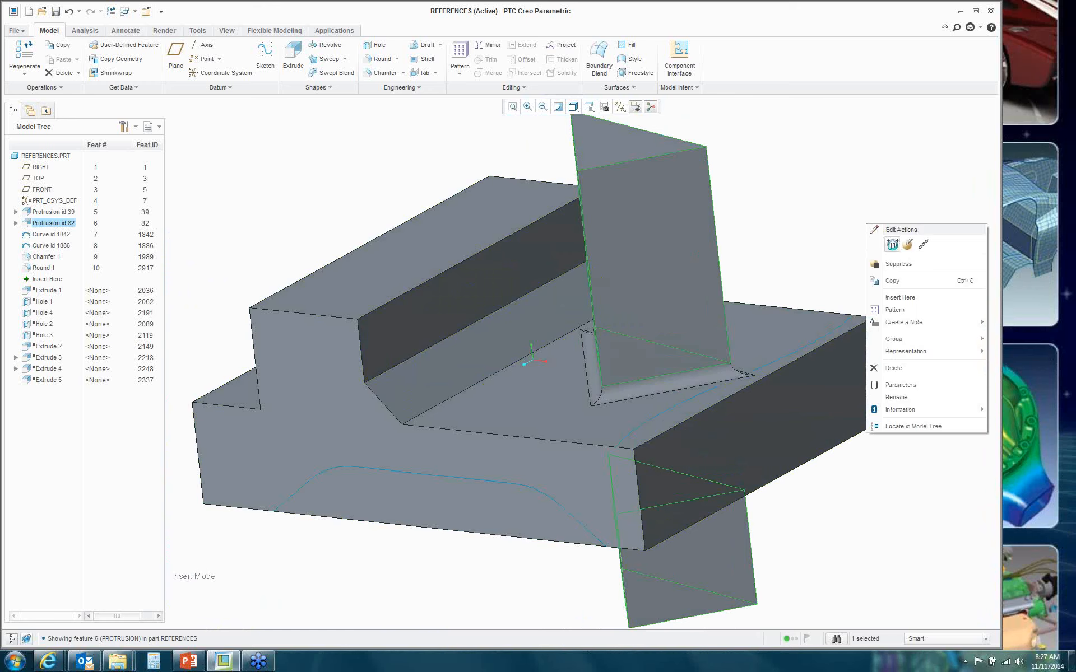
left_click(893, 247)
left_click_drag(754, 374, 730, 375)
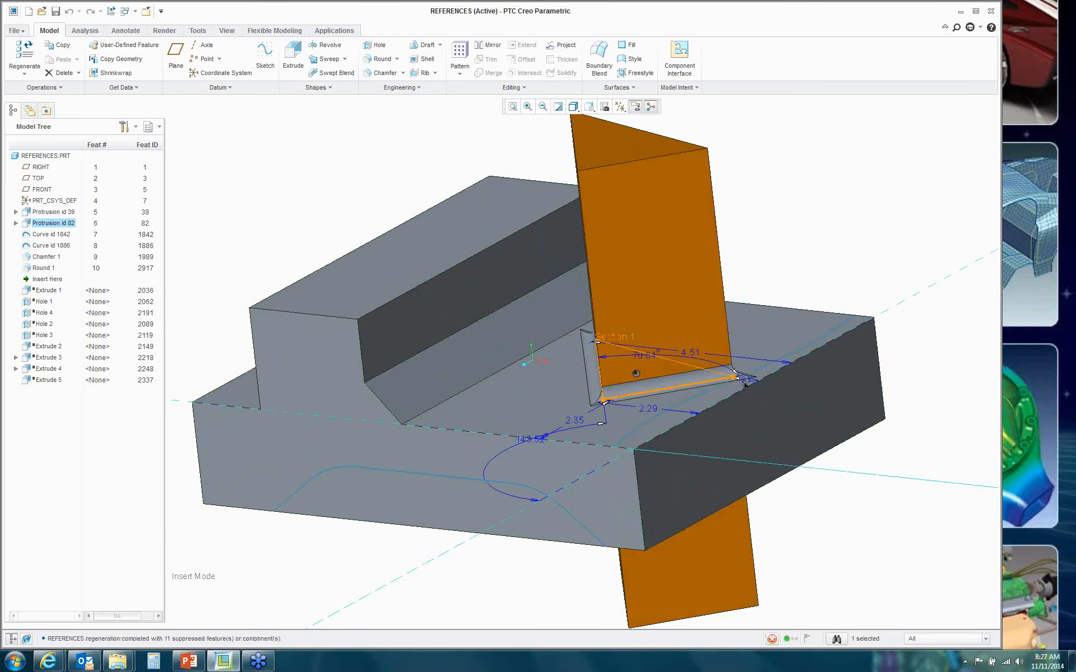
left_click_drag(782, 400, 801, 443)
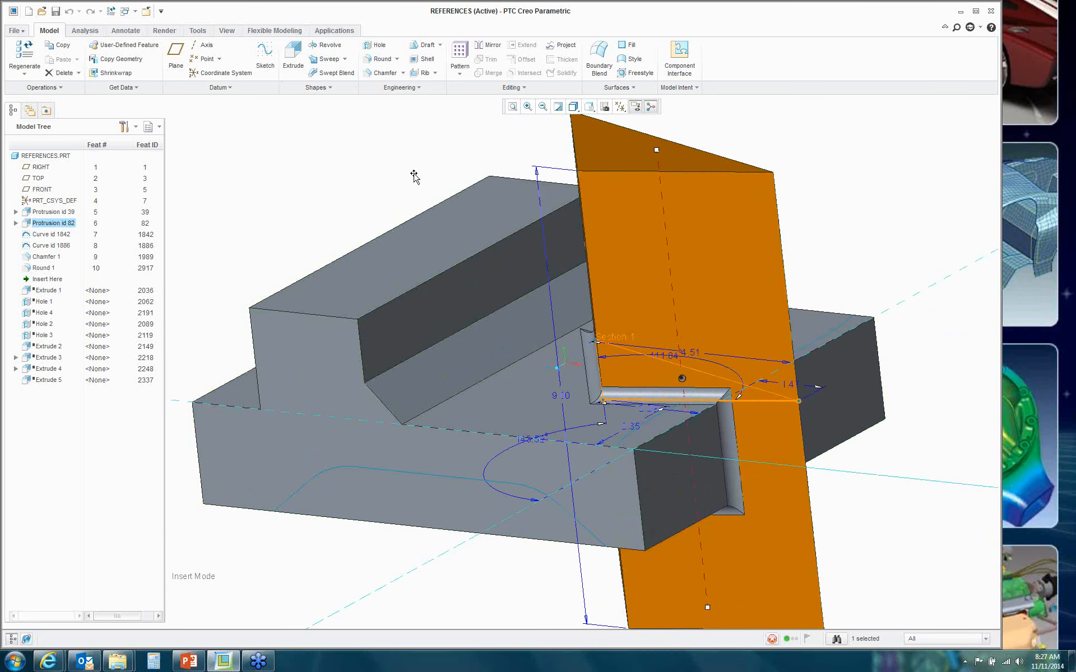
left_click(116, 11)
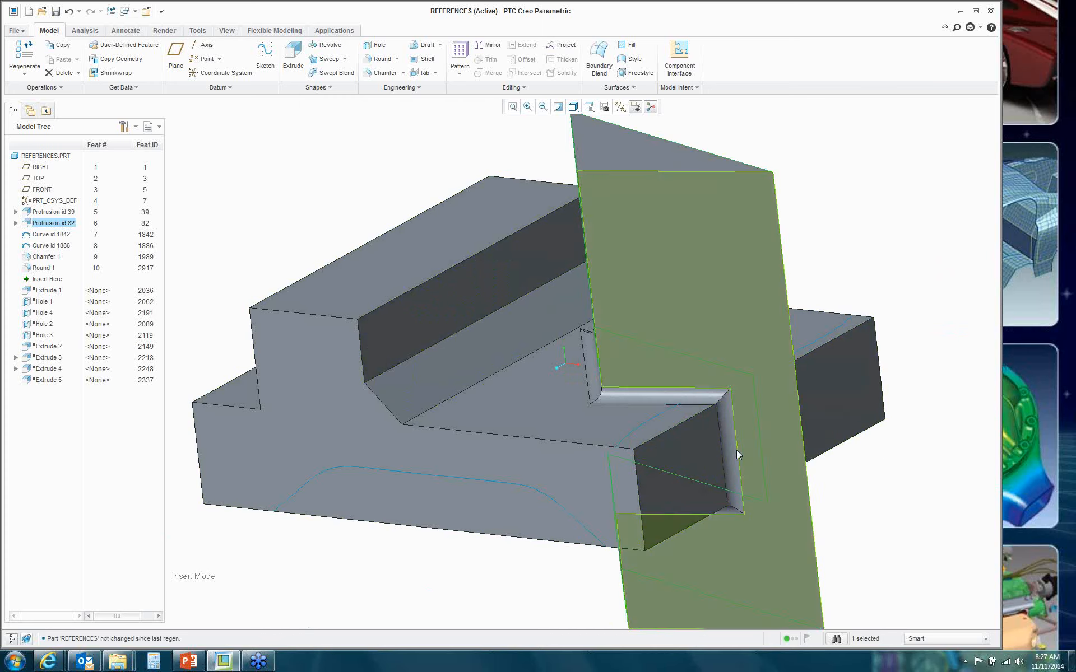
Step: Inspect Round 1 around the stretched protrusion, and undo the stretch, symmetric depth and triangular section to restore the slot-shaped protrusion
left_click(725, 428)
mouse_move(913, 476)
middle_mouse_down()
mouse_move(848, 447)
mouse_move(780, 446)
mouse_move(915, 449)
mouse_move(926, 483)
middle_mouse_up()
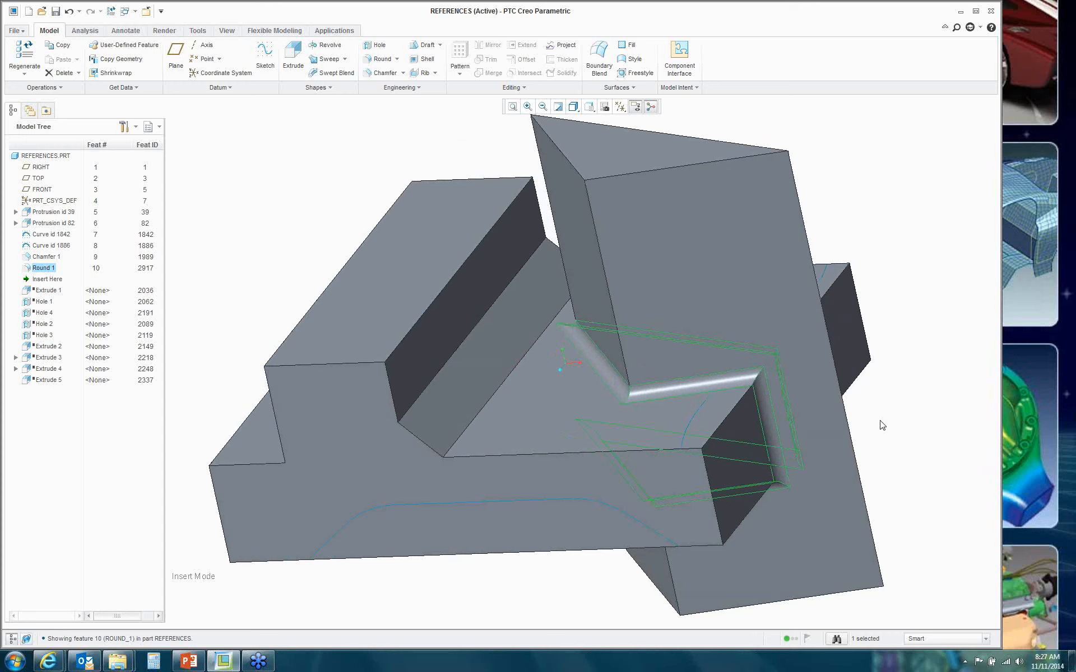
key("ctrl+d")
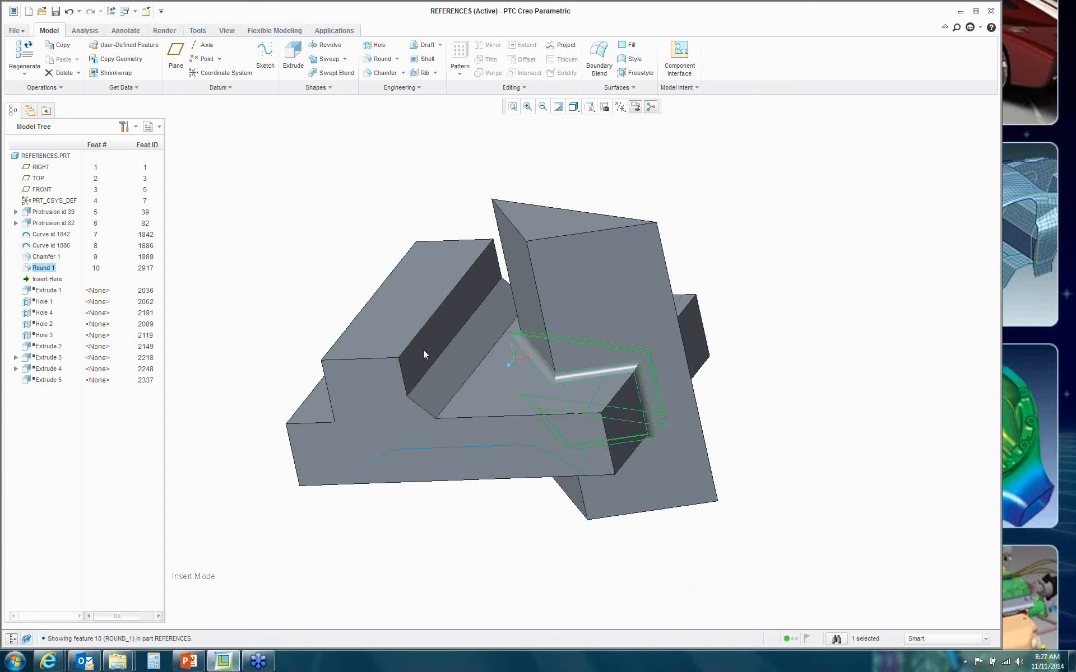
mouse_move(772, 297)
middle_mouse_down()
mouse_move(768, 324)
mouse_move(778, 300)
middle_mouse_up()
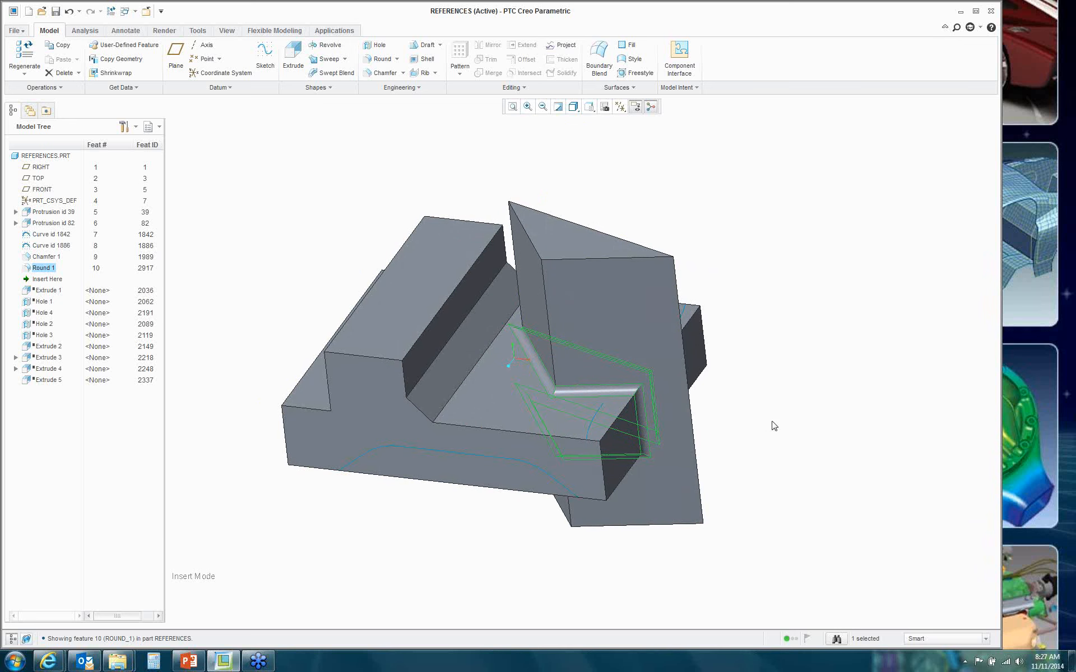
left_click(69, 11)
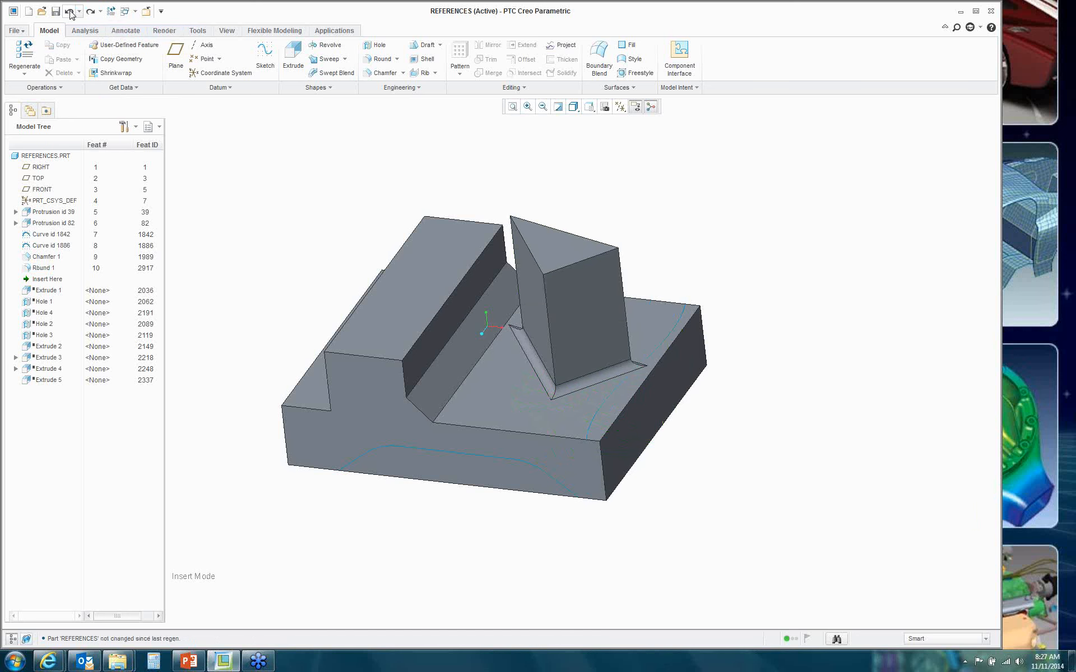
left_click(69, 11)
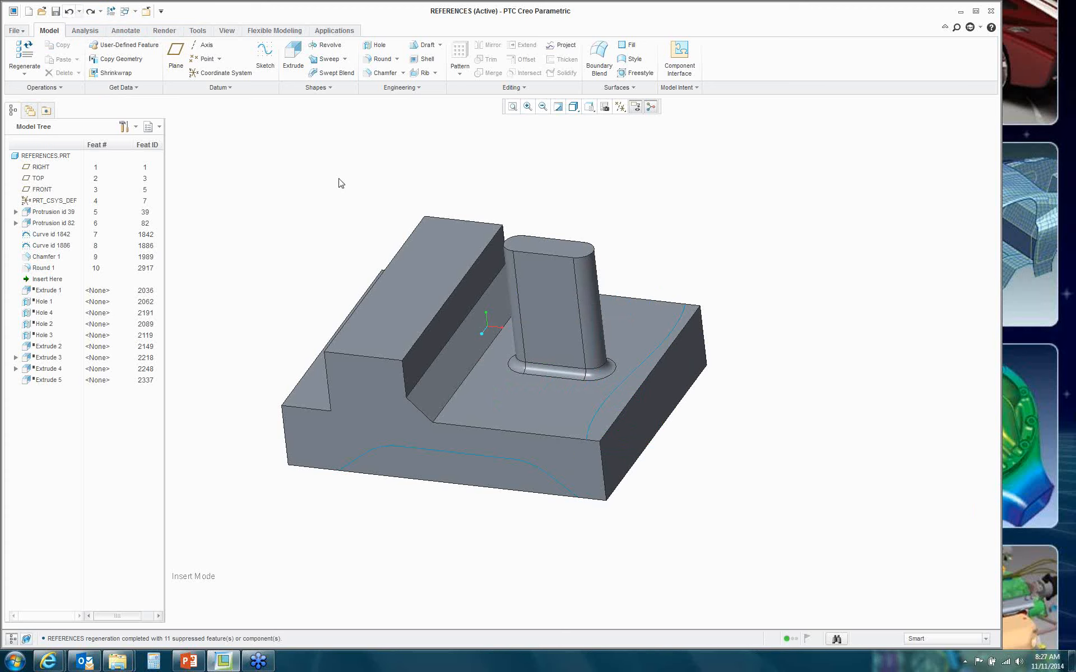
Step: Undo Round 1 around the slot-shaped protrusion, and move the insertion point below Extrude 5 to resume the suppressed features
mouse_move(642, 222)
middle_mouse_down()
mouse_move(675, 212)
mouse_move(637, 221)
mouse_move(751, 238)
middle_mouse_up()
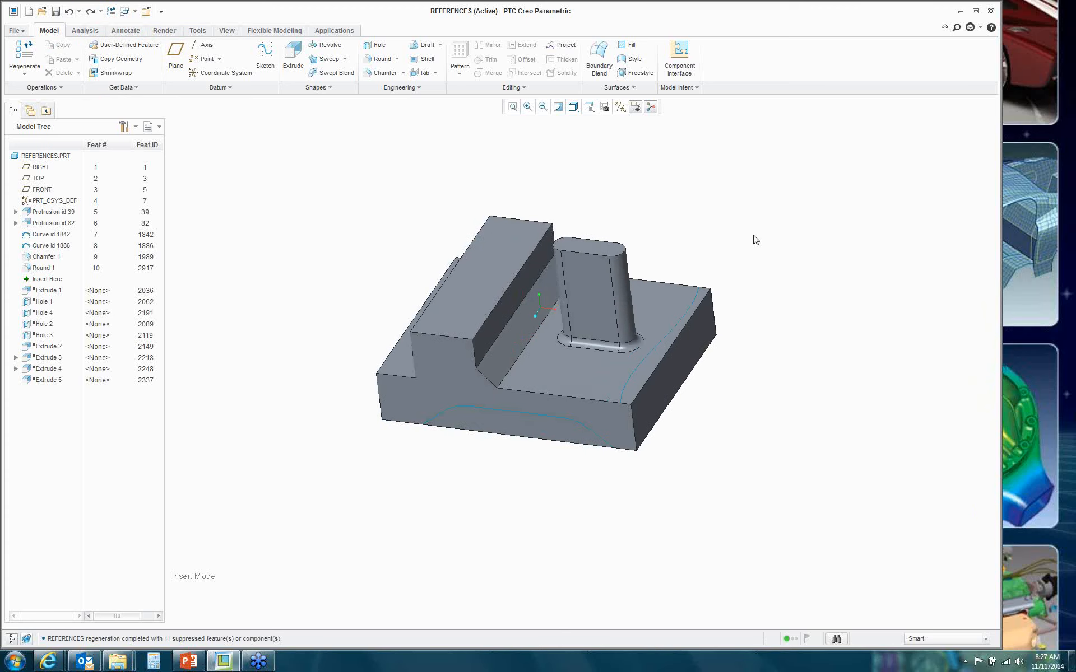
left_click(69, 11)
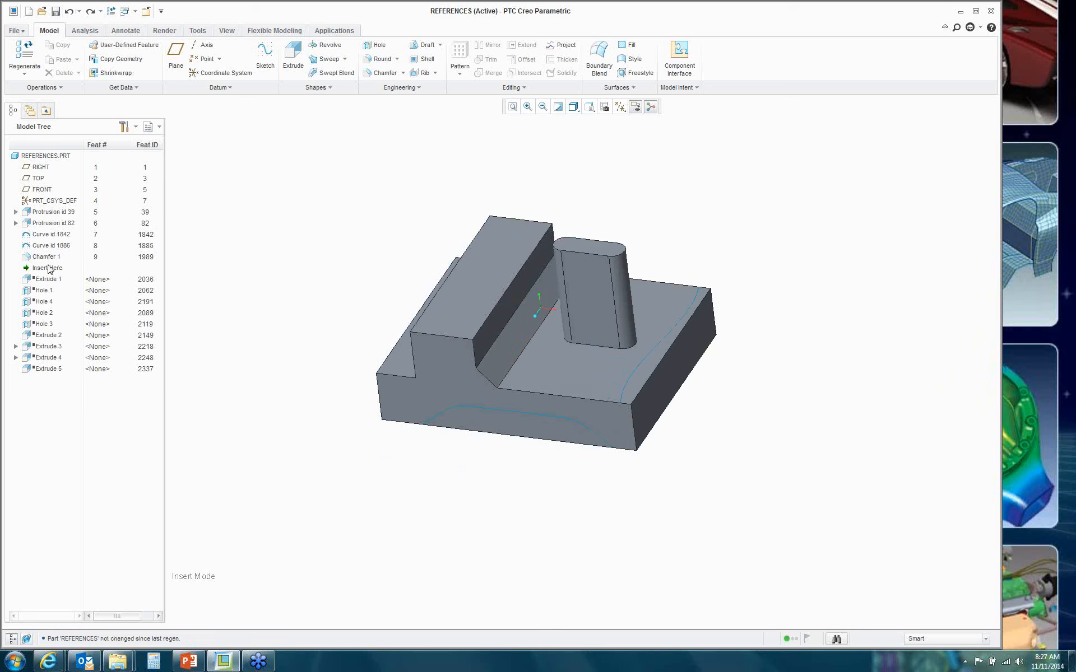
left_click(47, 268)
left_click_drag(47, 269, 52, 381)
mouse_move(301, 308)
middle_mouse_down()
mouse_move(342, 288)
mouse_move(326, 295)
mouse_move(336, 276)
mouse_move(355, 279)
middle_mouse_up()
scroll(690, 416, "down", 3)
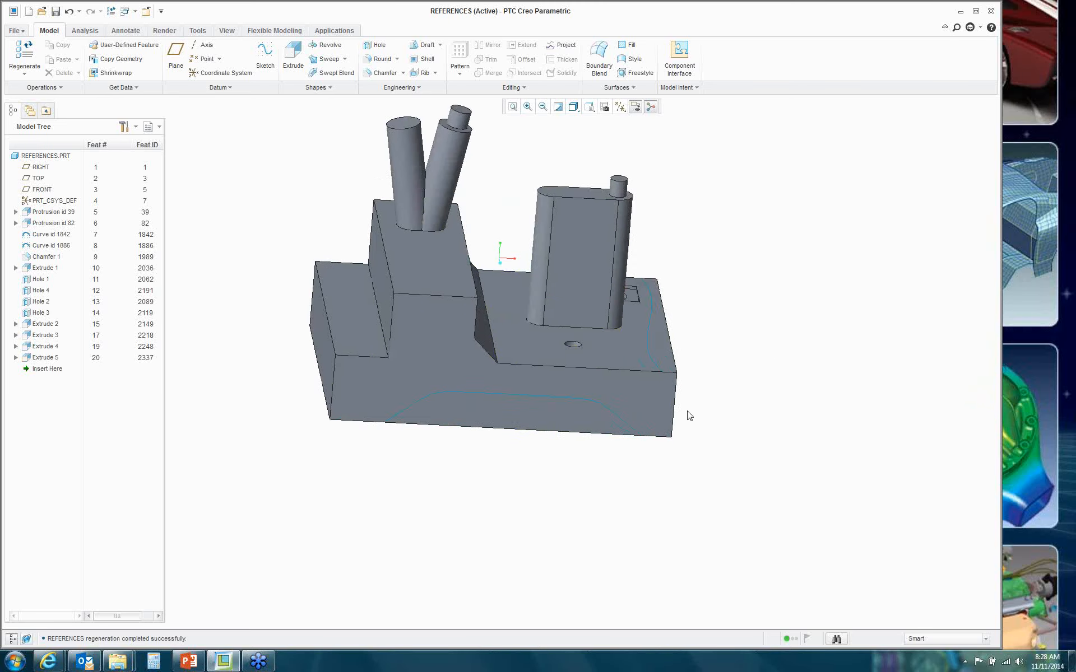
middle_click_drag(730, 419, 717, 417)
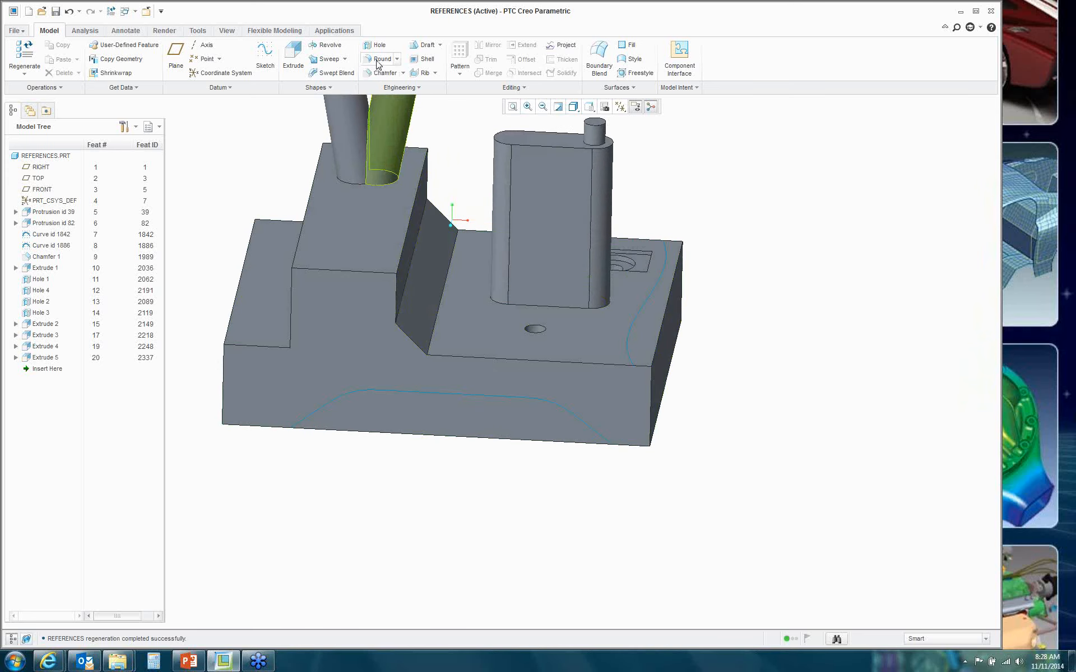
Step: Start a round and try a rule-based tangent chain anchored on the slot-shaped protrusion's base edge
left_click(379, 59)
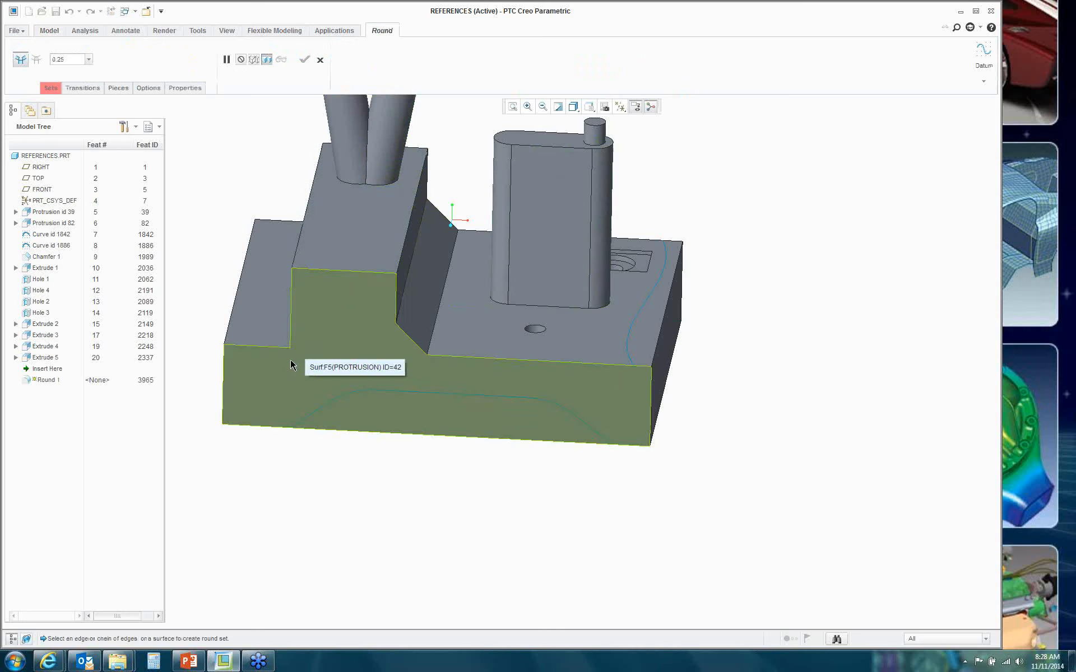
middle_click_drag(251, 373, 336, 367)
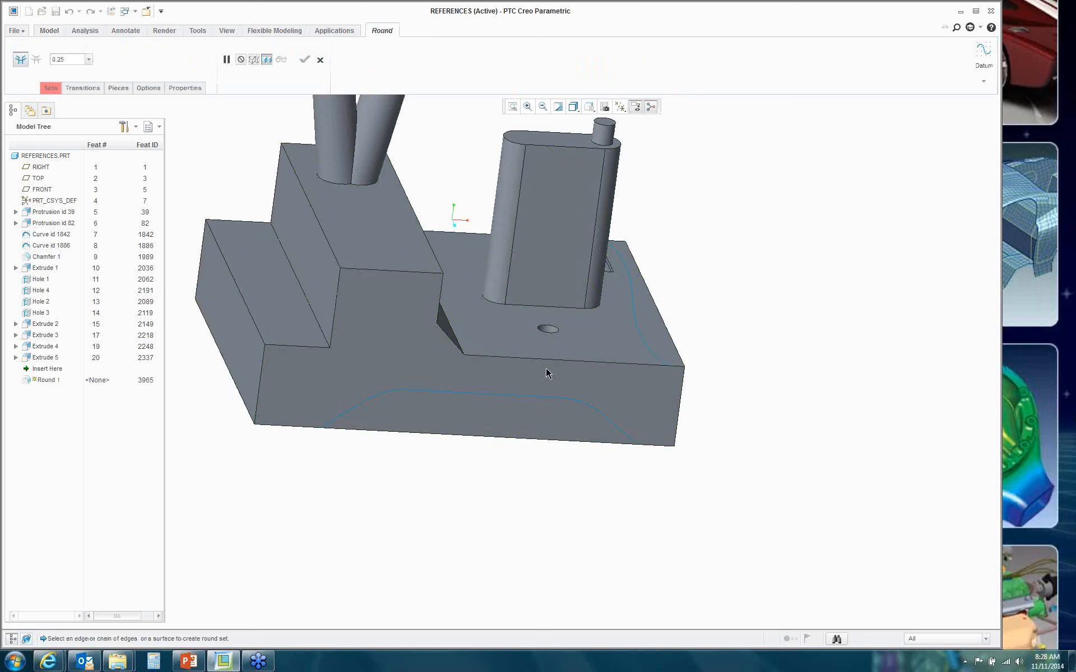
middle_click_drag(684, 401, 652, 406)
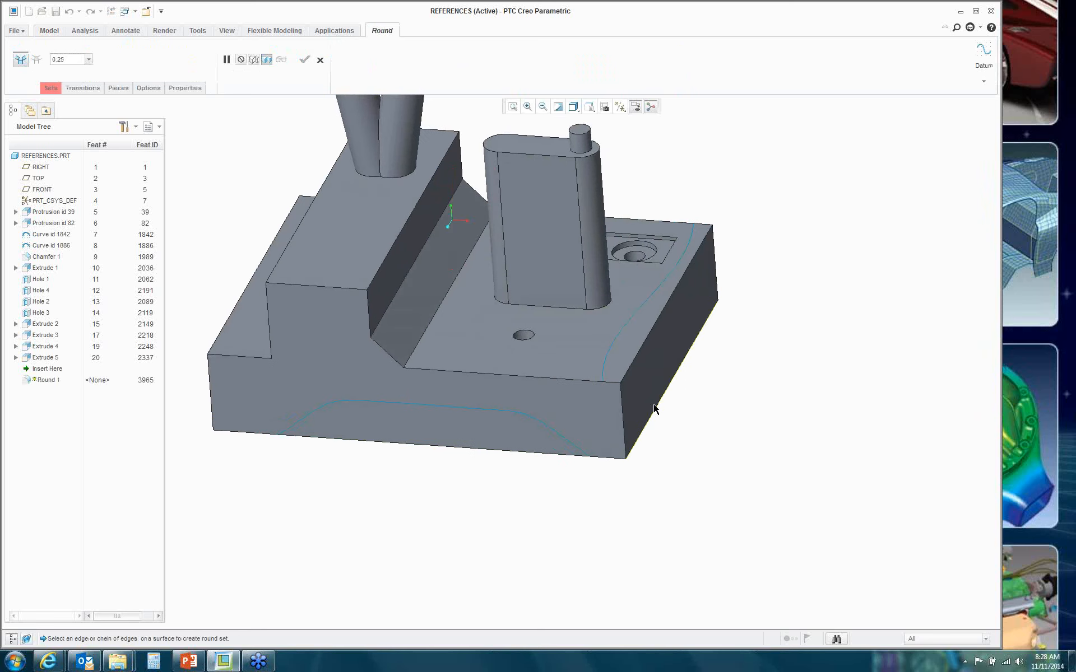
left_click(50, 88)
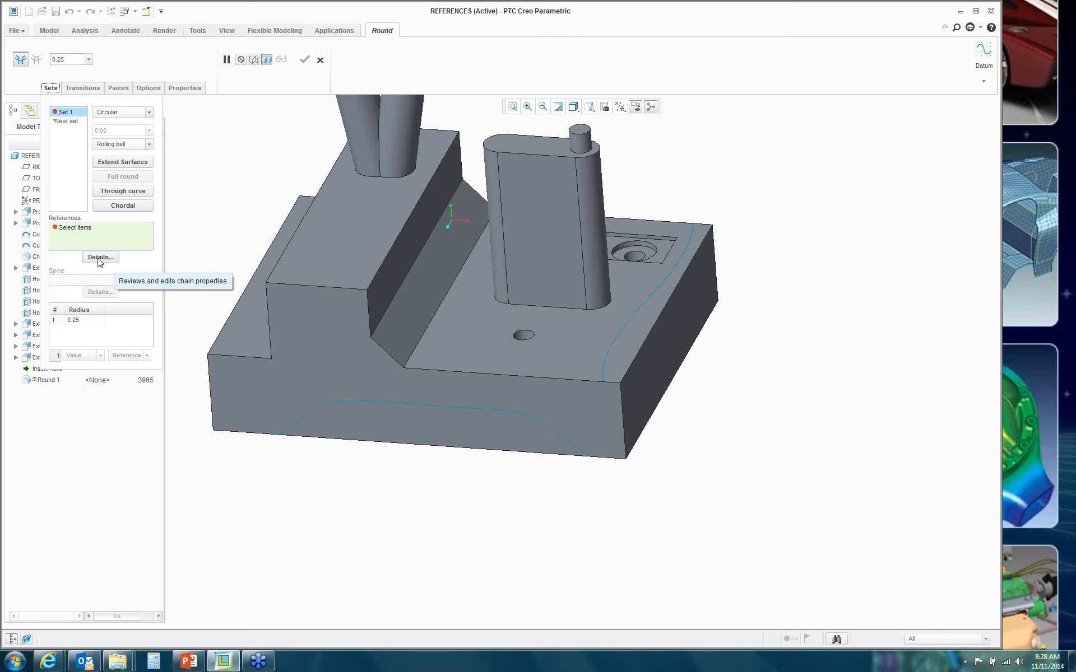
left_click(100, 258)
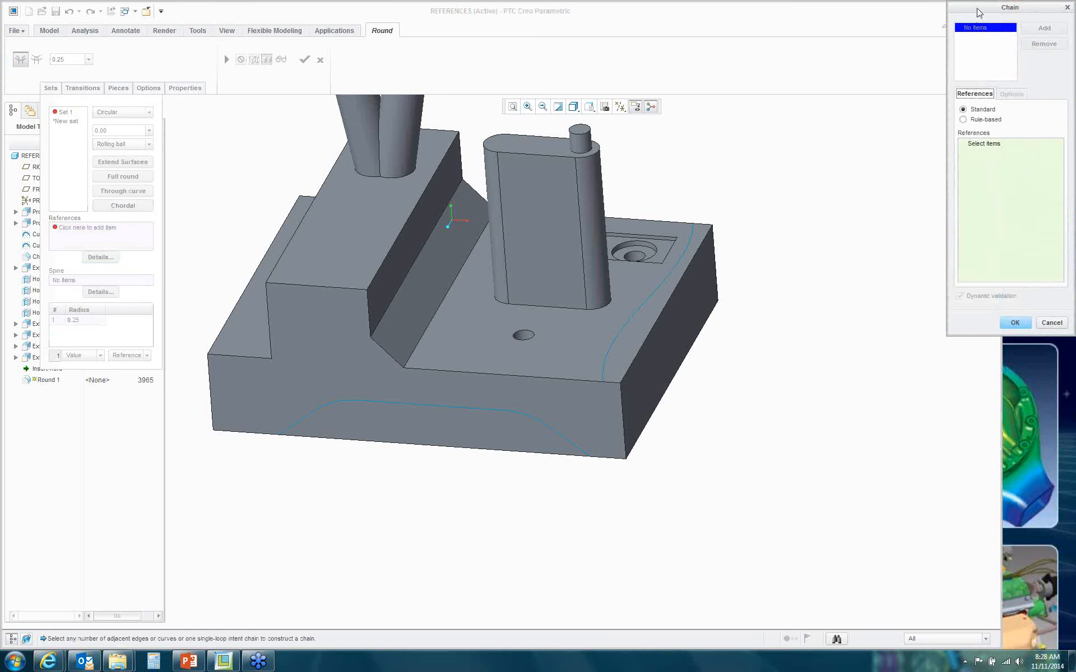
left_click_drag(934, 38, 783, 126)
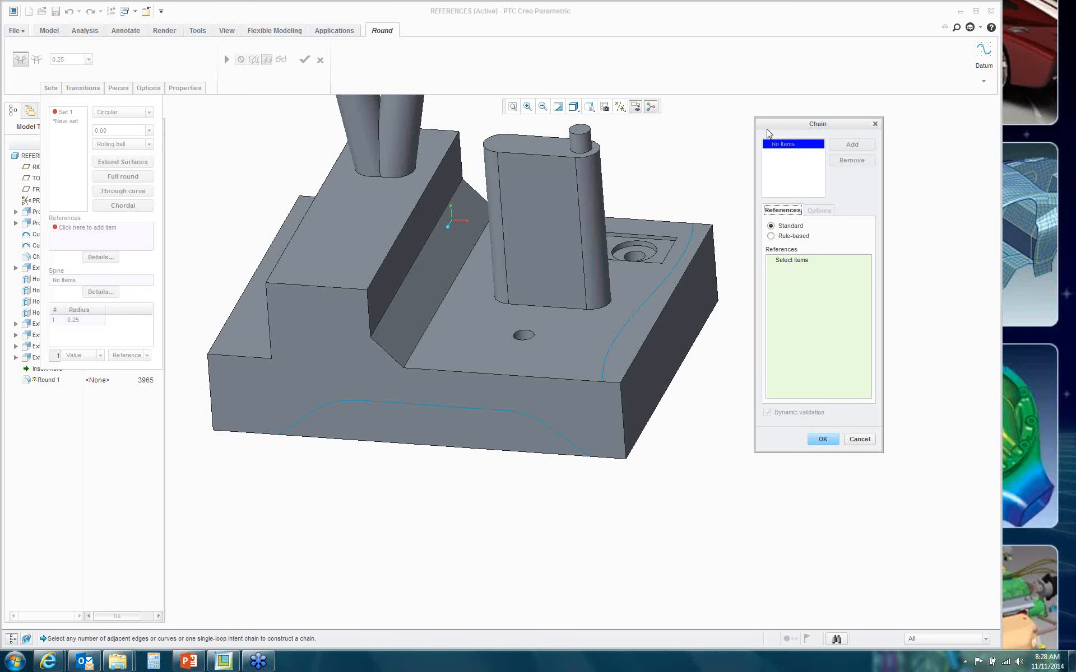
left_click(771, 237)
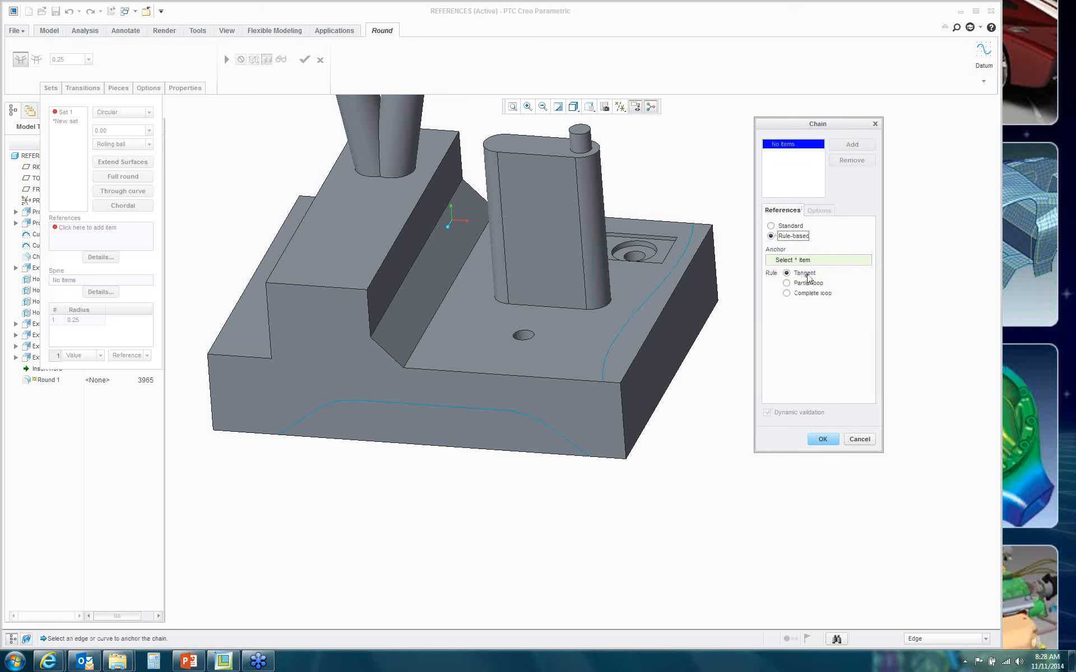
left_click(603, 310)
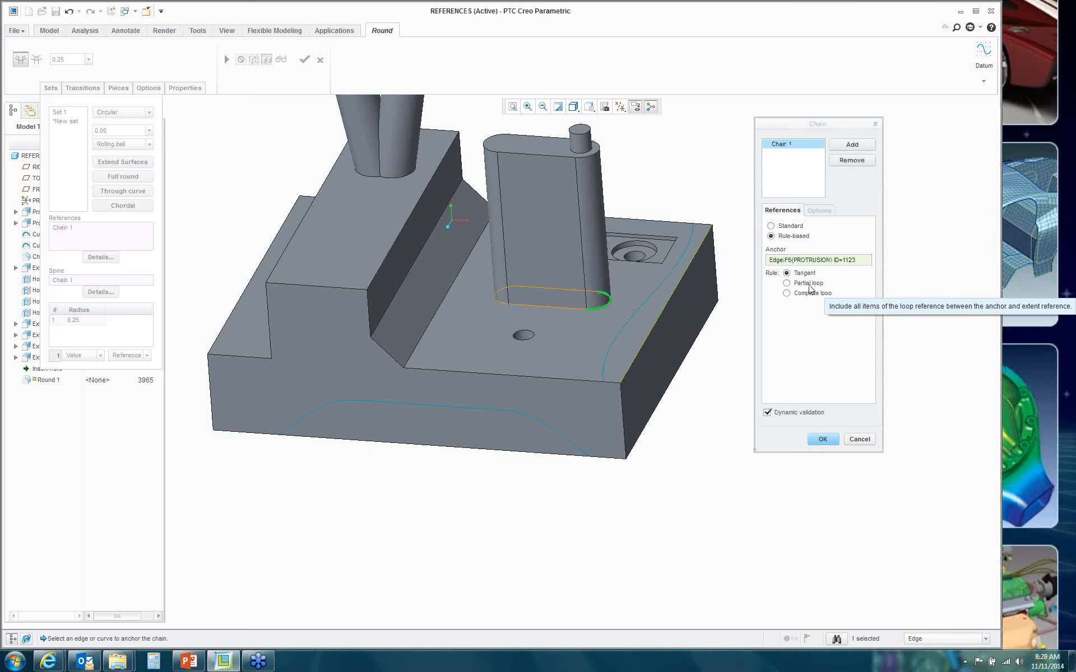
left_click(859, 439)
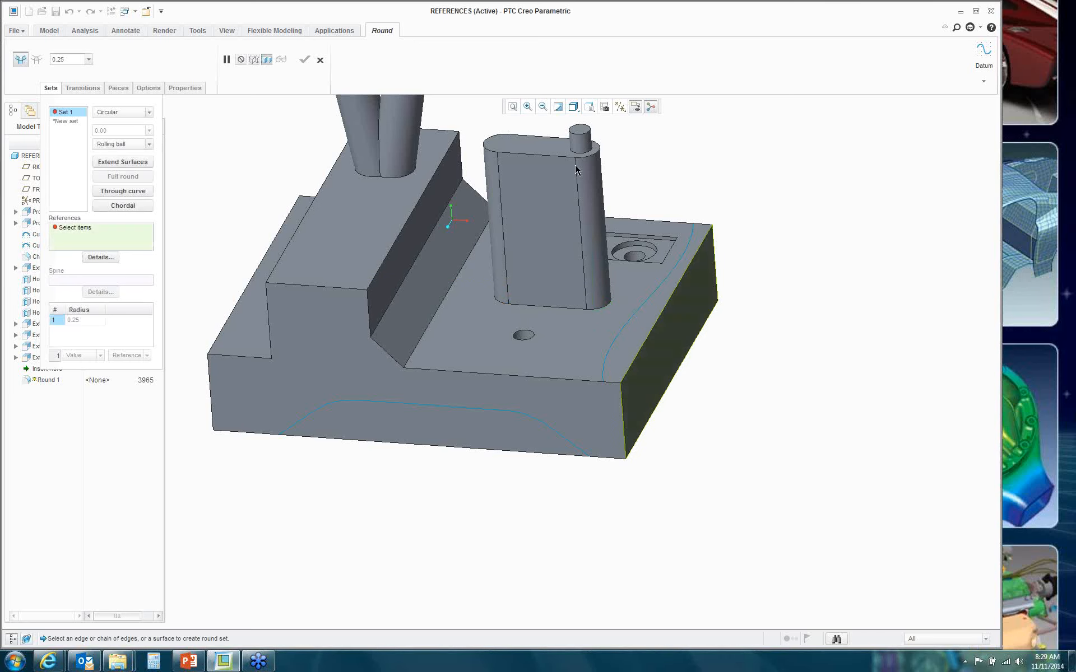
Step: Create a 0.25 round on a rule-based partial loop between the front face's outer vertical edges, flipped to follow the stepped upper profile
left_click(101, 257)
left_click(786, 236)
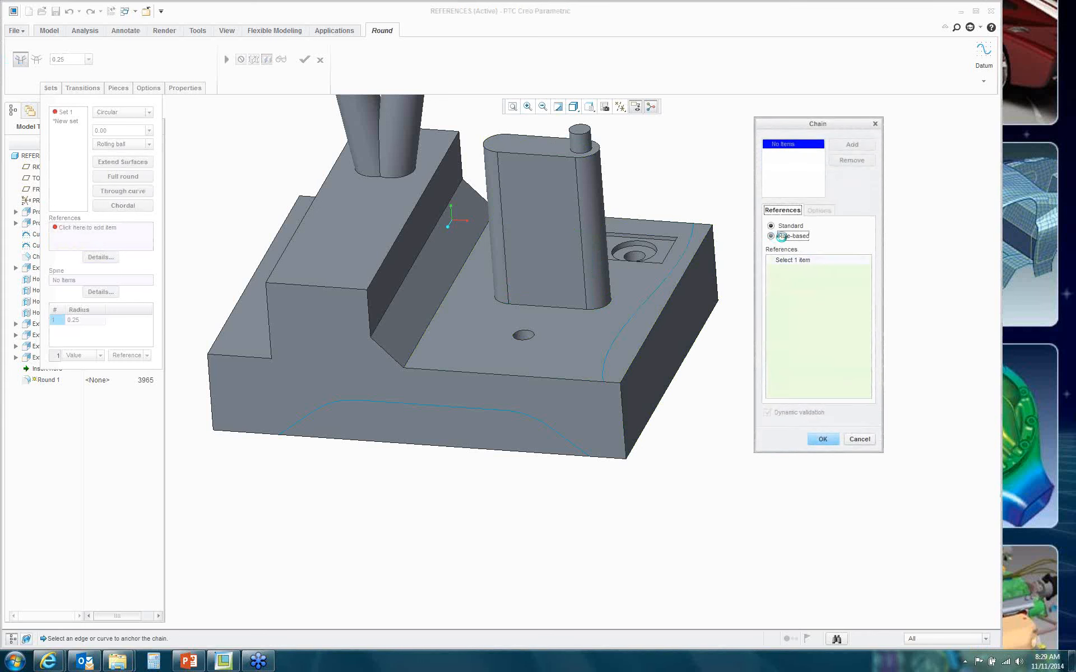
left_click(807, 283)
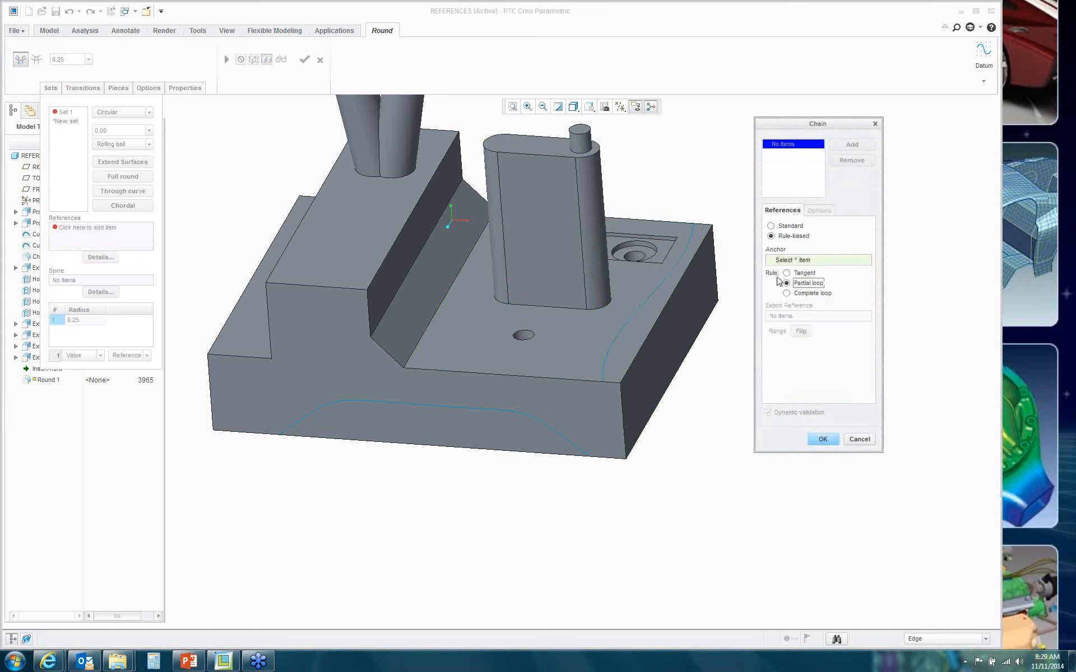
left_click(627, 425)
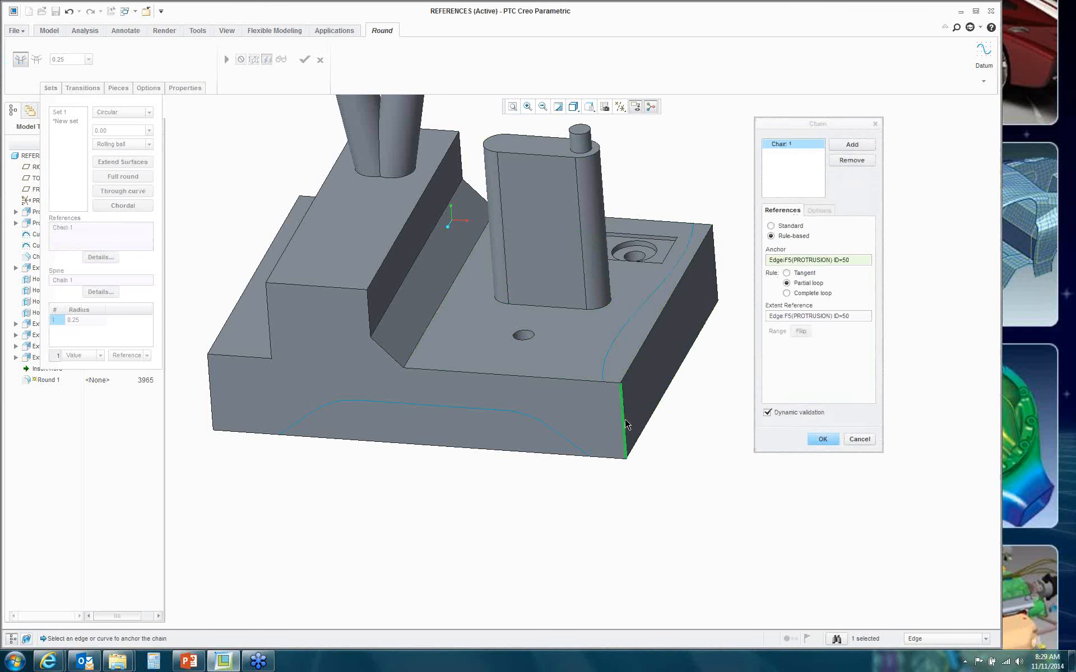
left_click(809, 318)
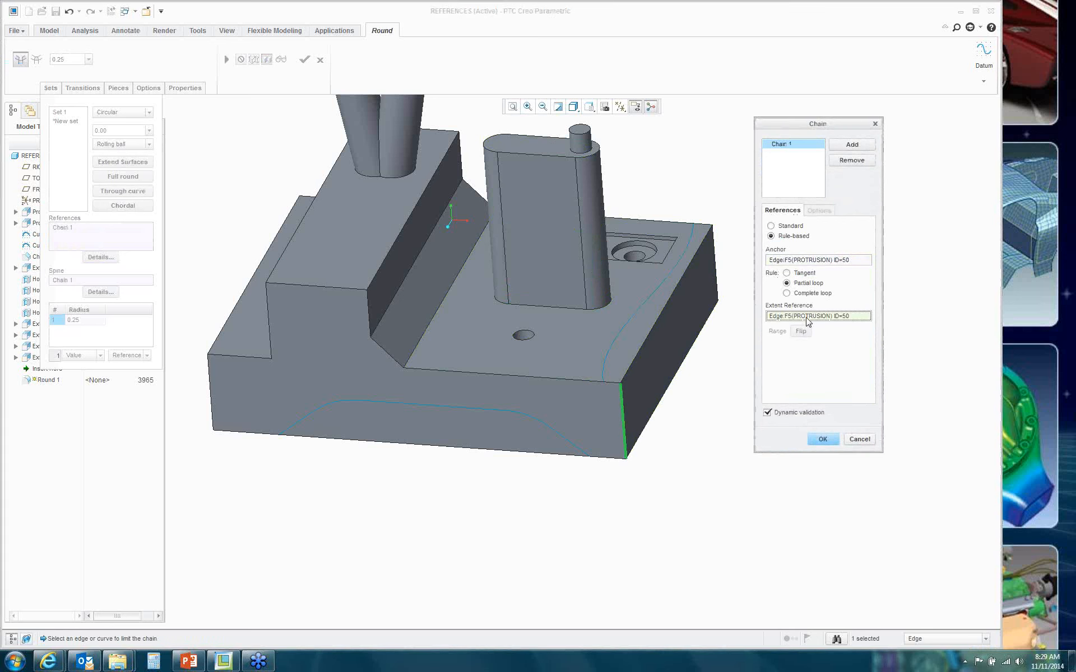
left_click(213, 395)
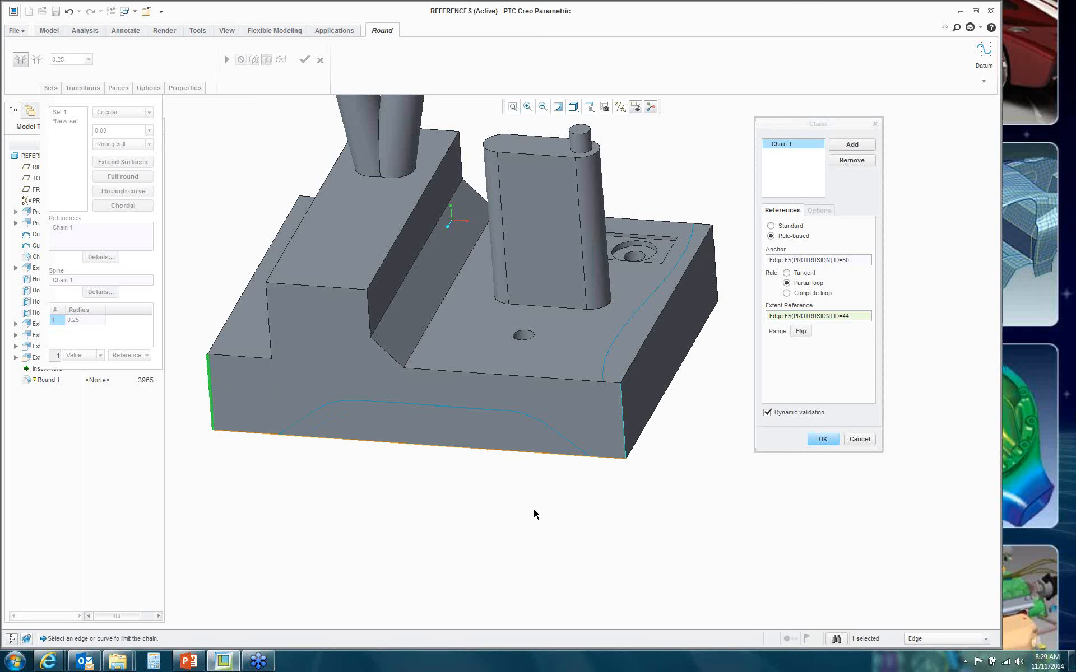
middle_click_drag(395, 506, 434, 481)
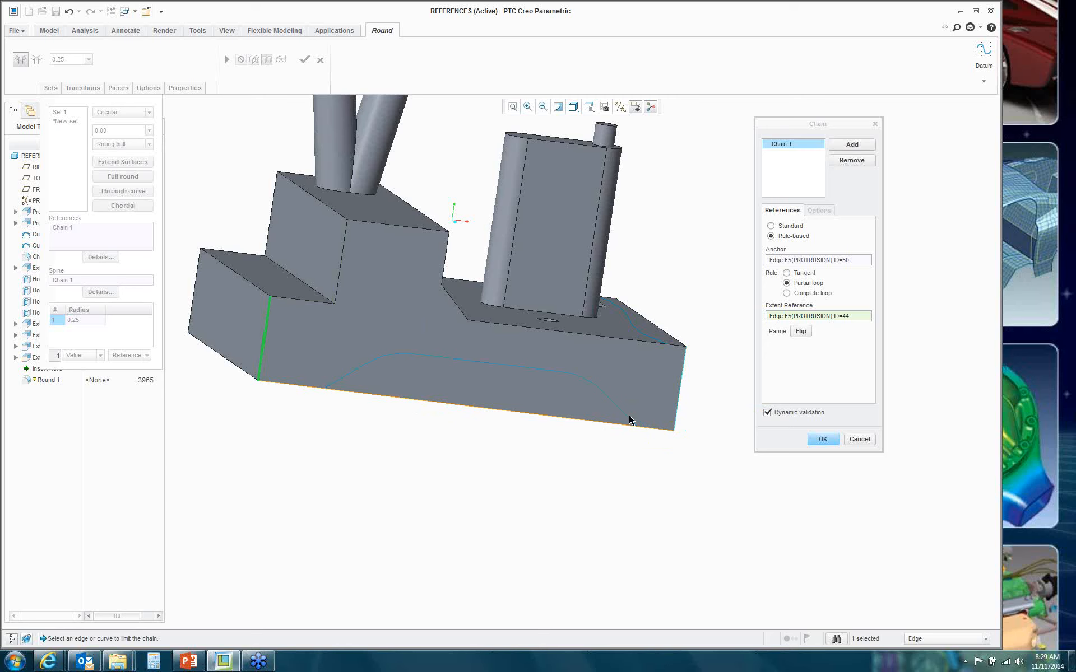
left_click(800, 332)
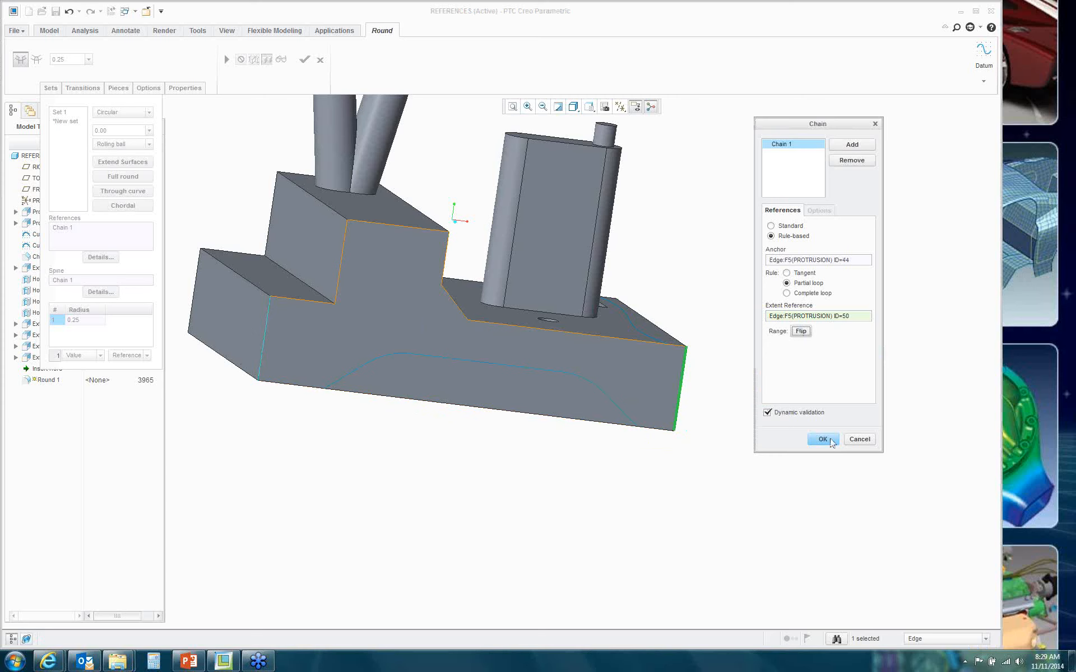
left_click(823, 440)
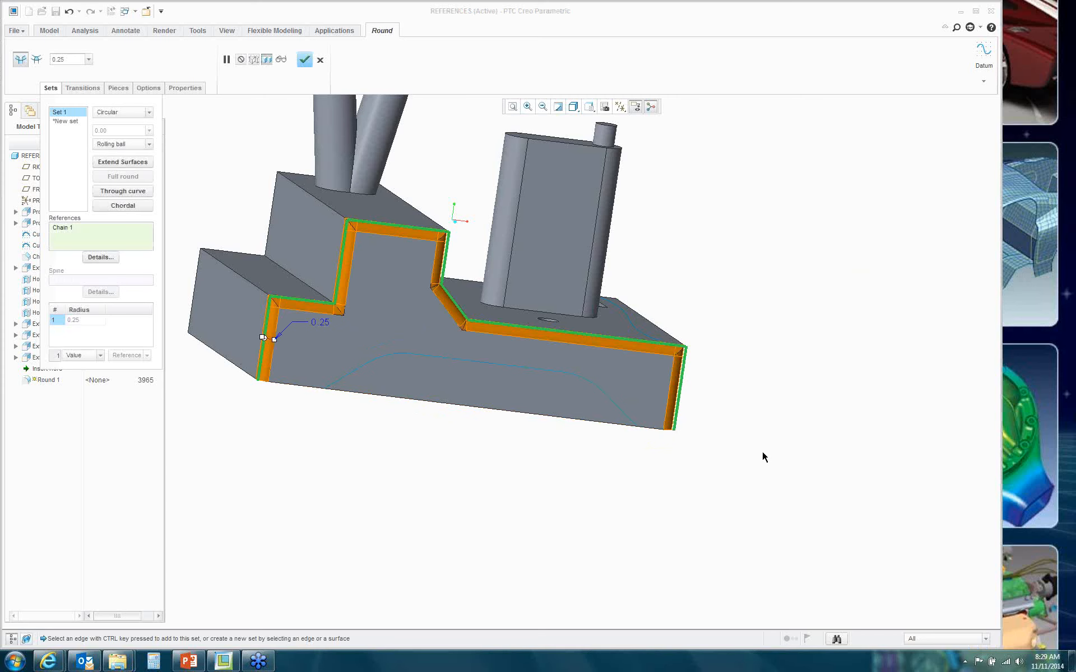
middle_click(763, 452)
Step: Delete Chamfer 1 at the foot of the raised step to test the partial-loop round's references
middle_click_drag(851, 408, 638, 402)
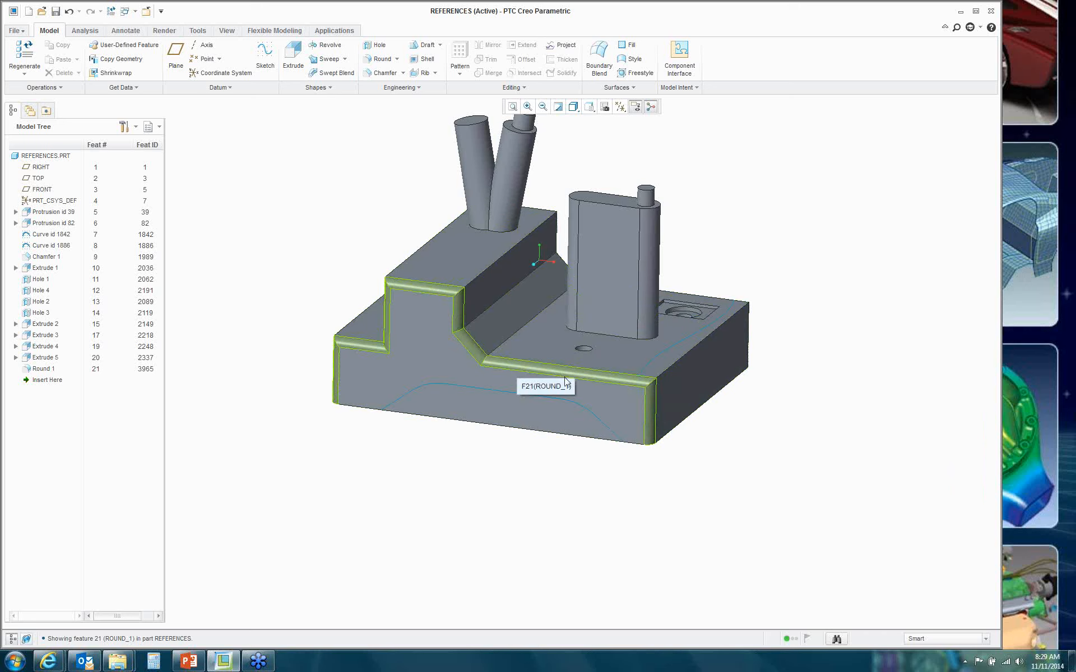
left_click(517, 312)
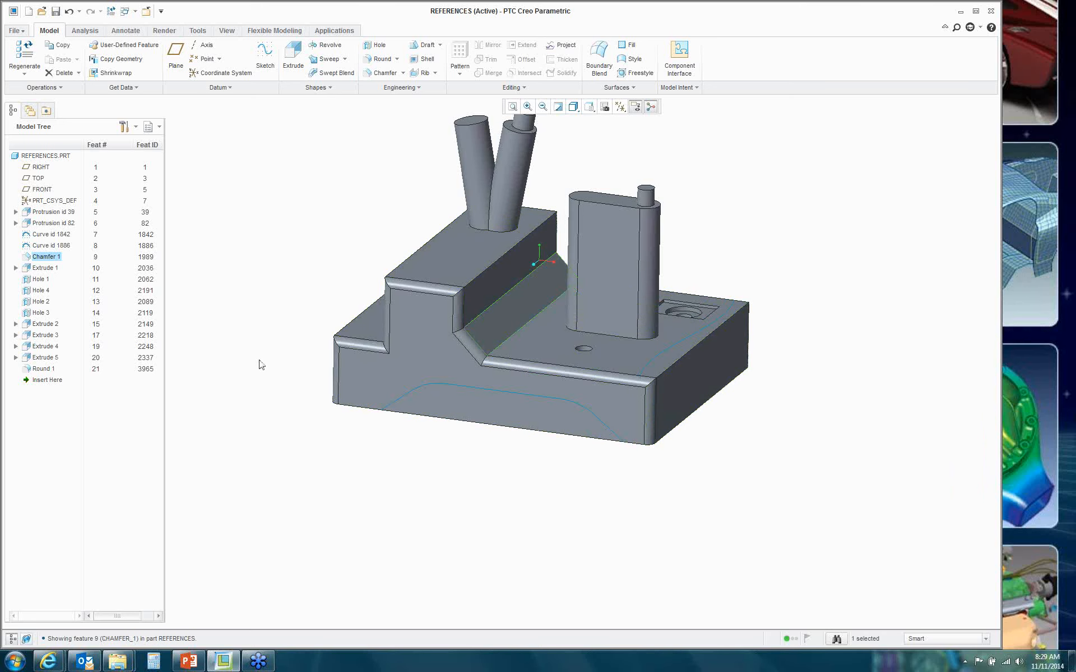
scroll(468, 334, "down", 3)
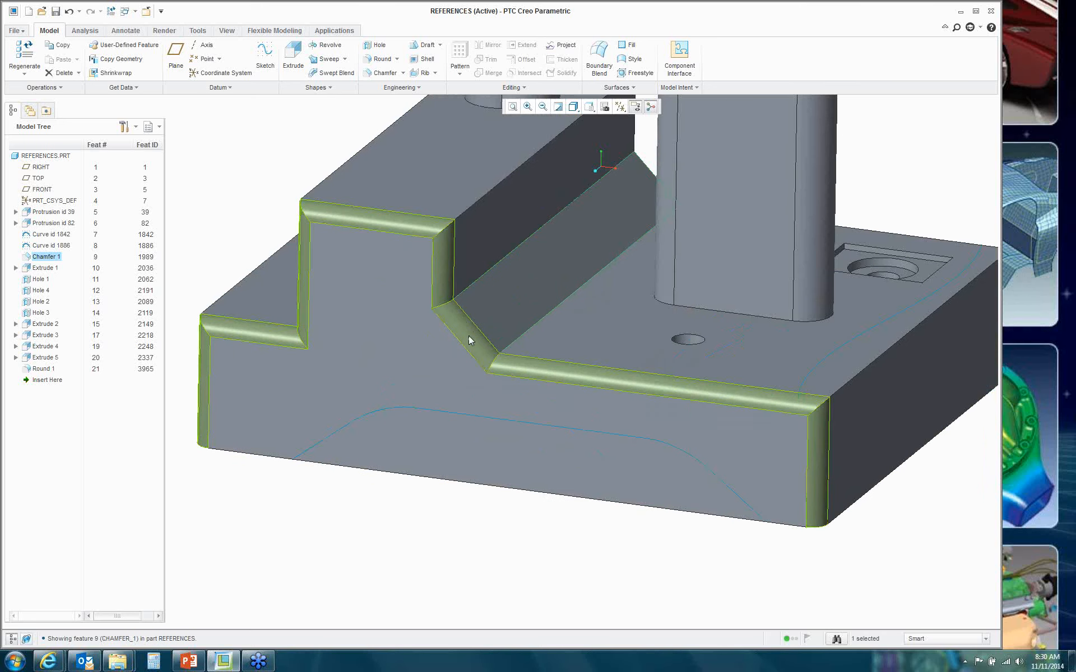
right_click(258, 177)
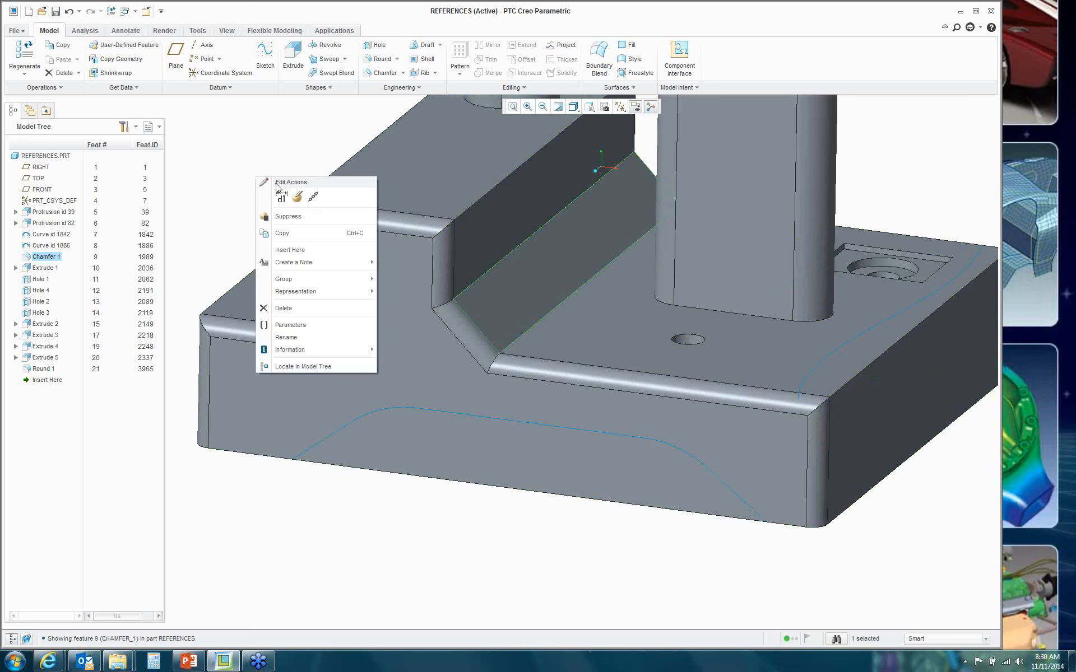
left_click(292, 309)
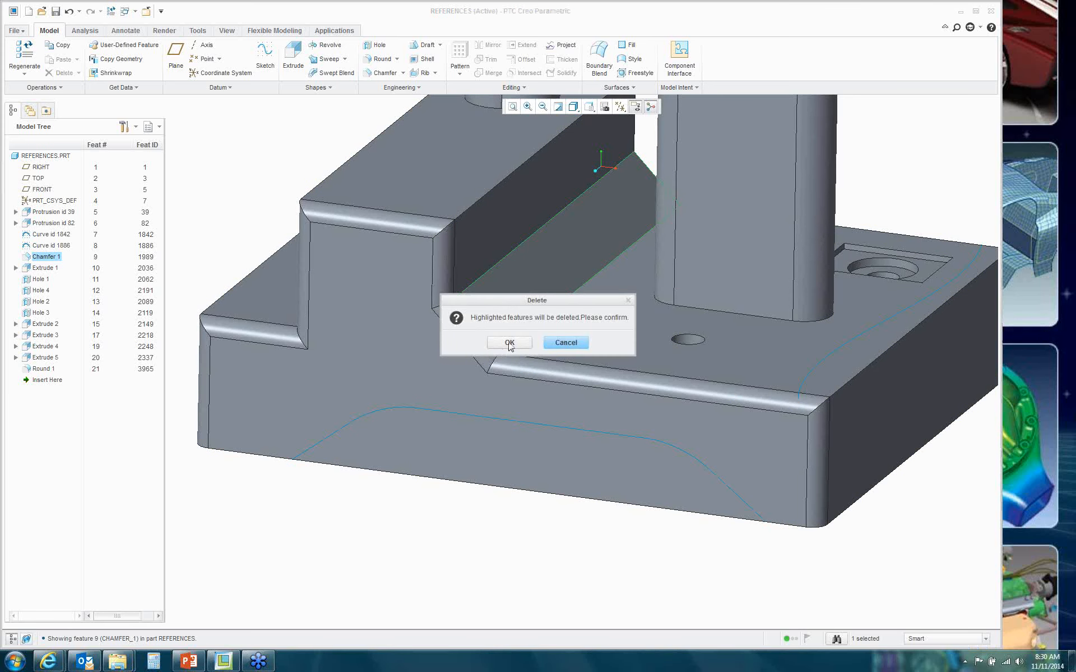
left_click(502, 348)
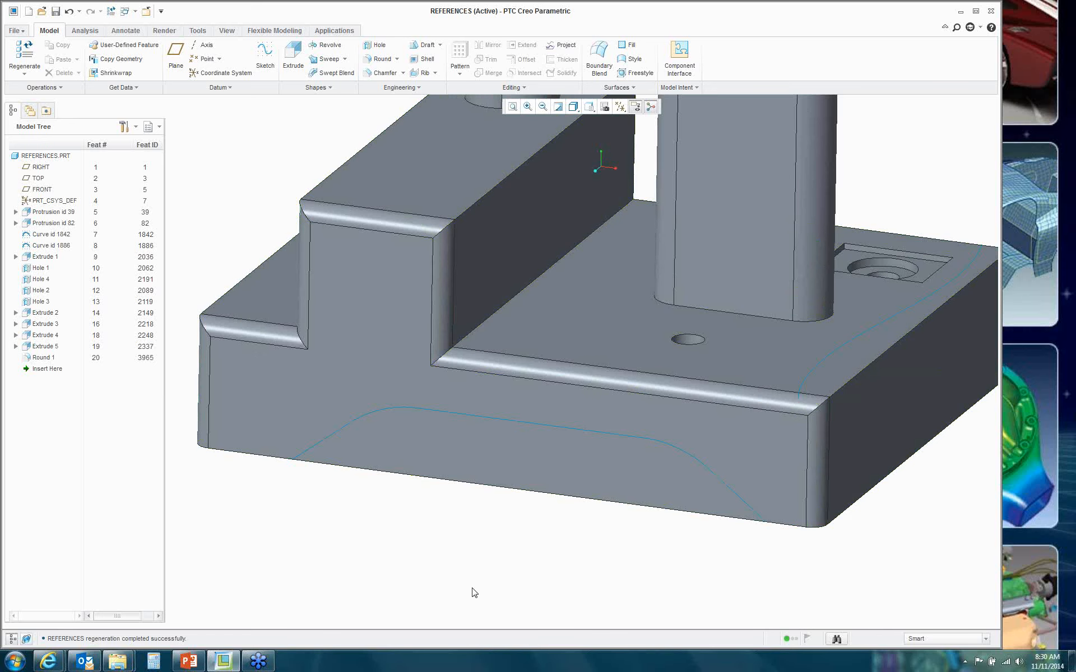
Step: Undo the deletion of Chamfer 1 and the partial-loop round on the front face
scroll(474, 593, "up", 1)
left_click(70, 13)
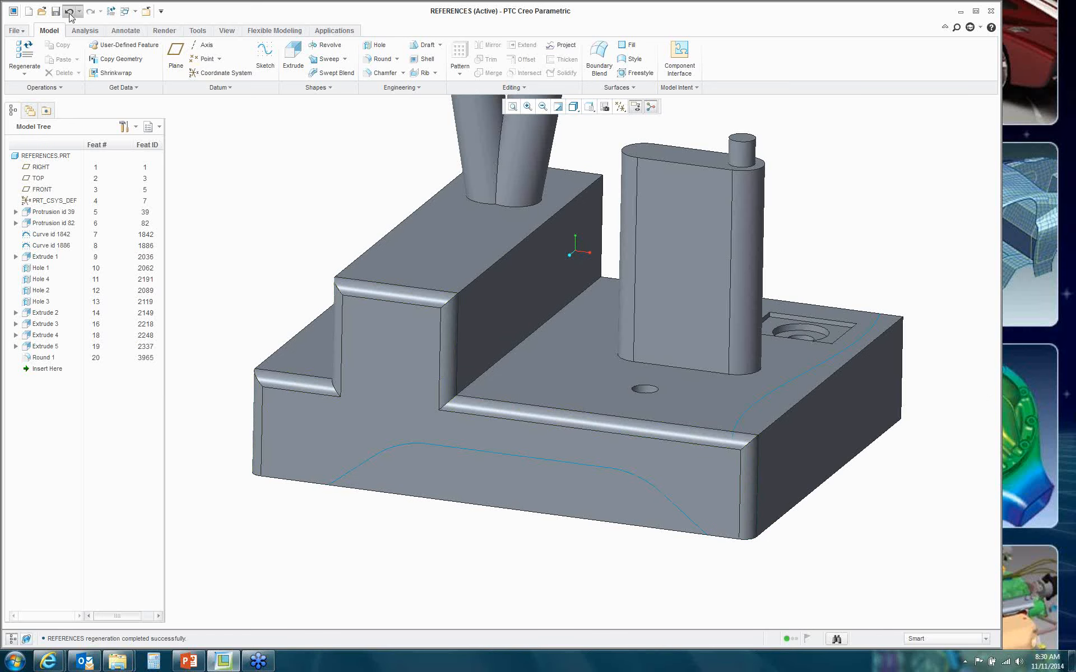
left_click(70, 12)
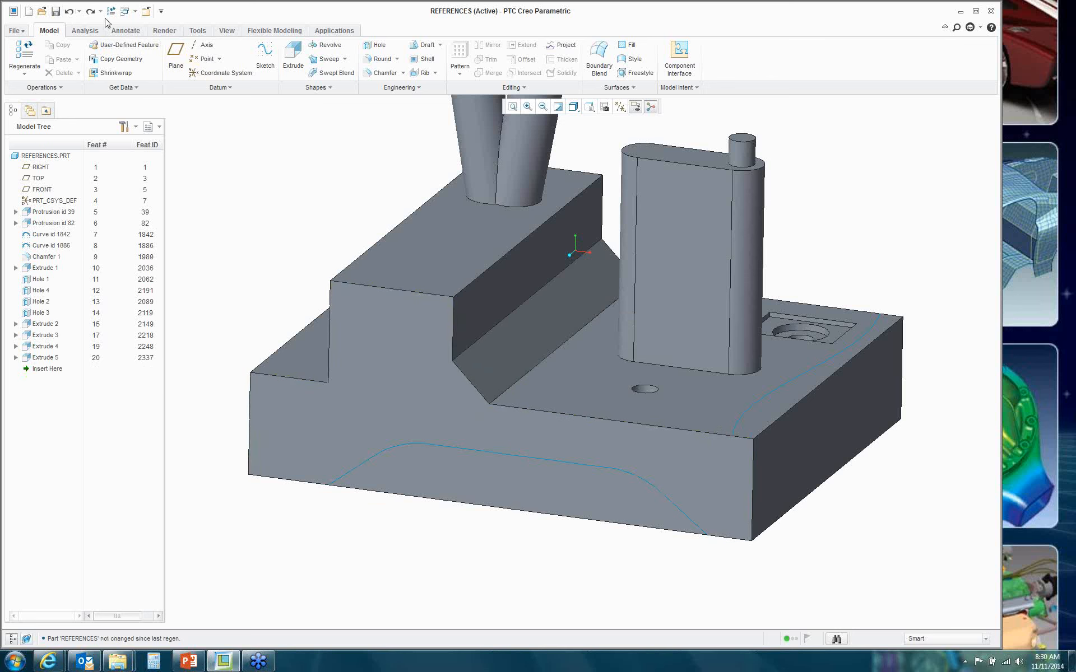
Step: Create a 0.25 round on a rule-based complete loop around the front face, anchored on its bottom edge with the front surface as loop reference
left_click(381, 59)
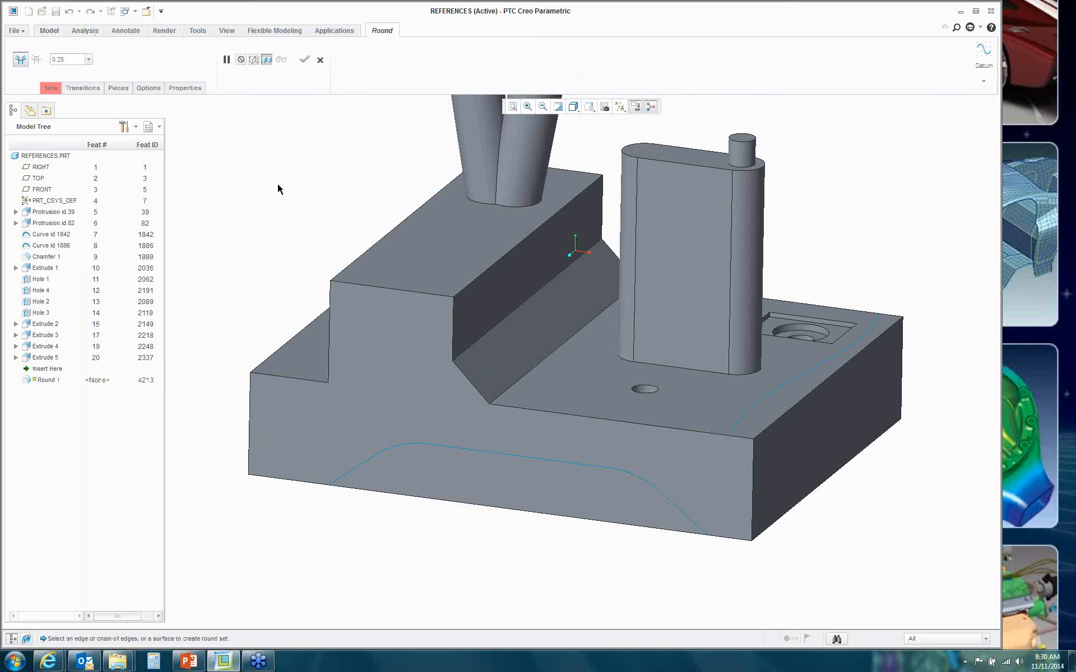
left_click(50, 88)
left_click(99, 257)
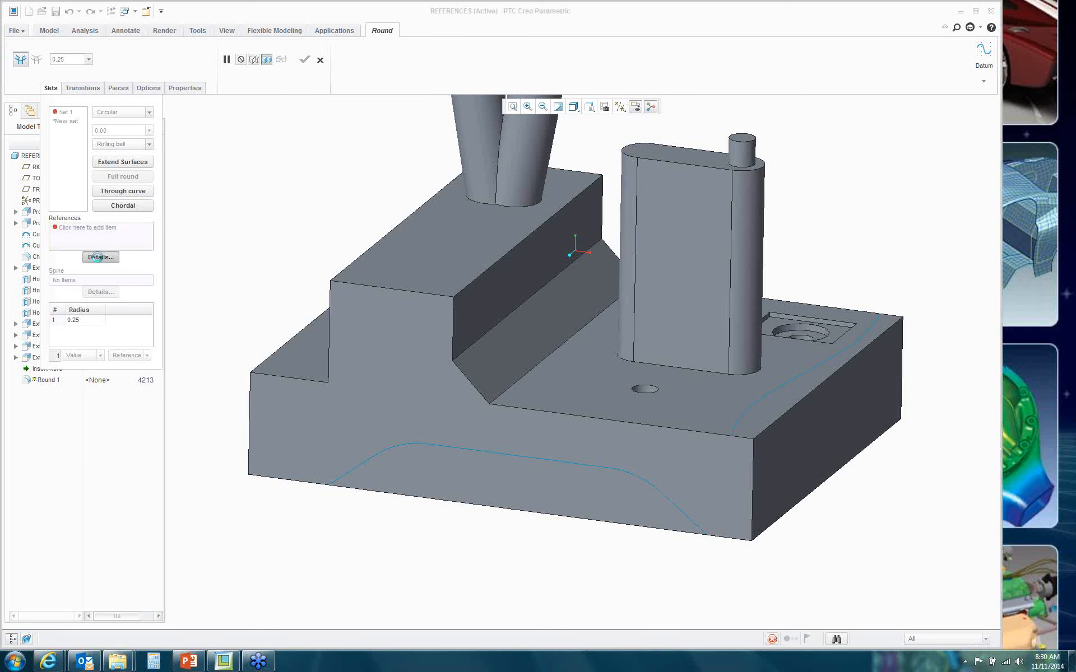
left_click(782, 238)
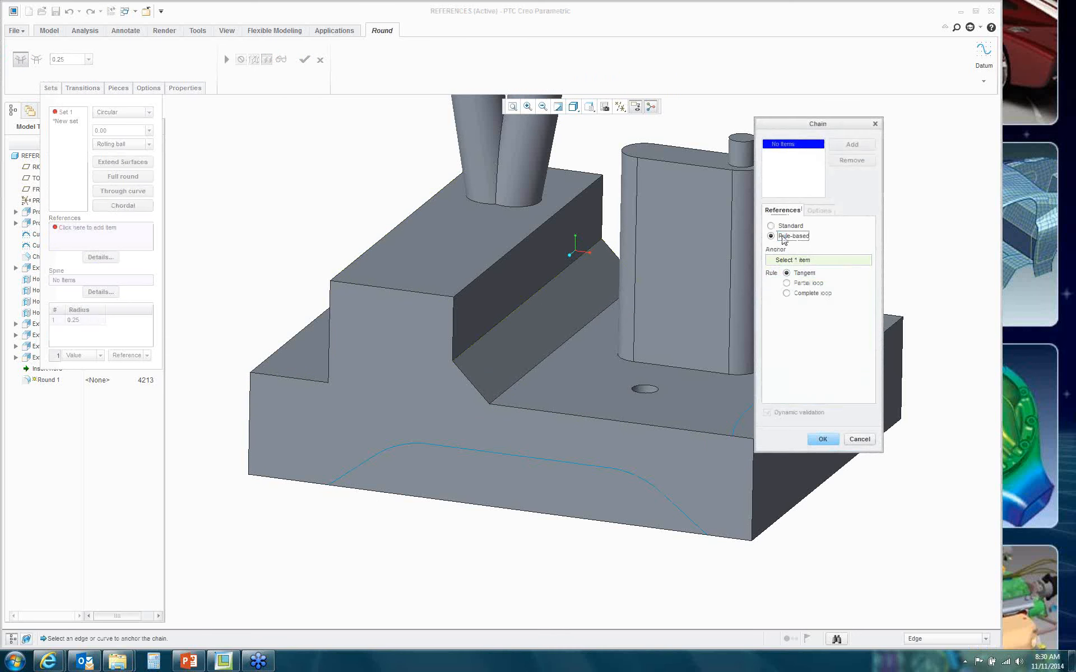
left_click(786, 293)
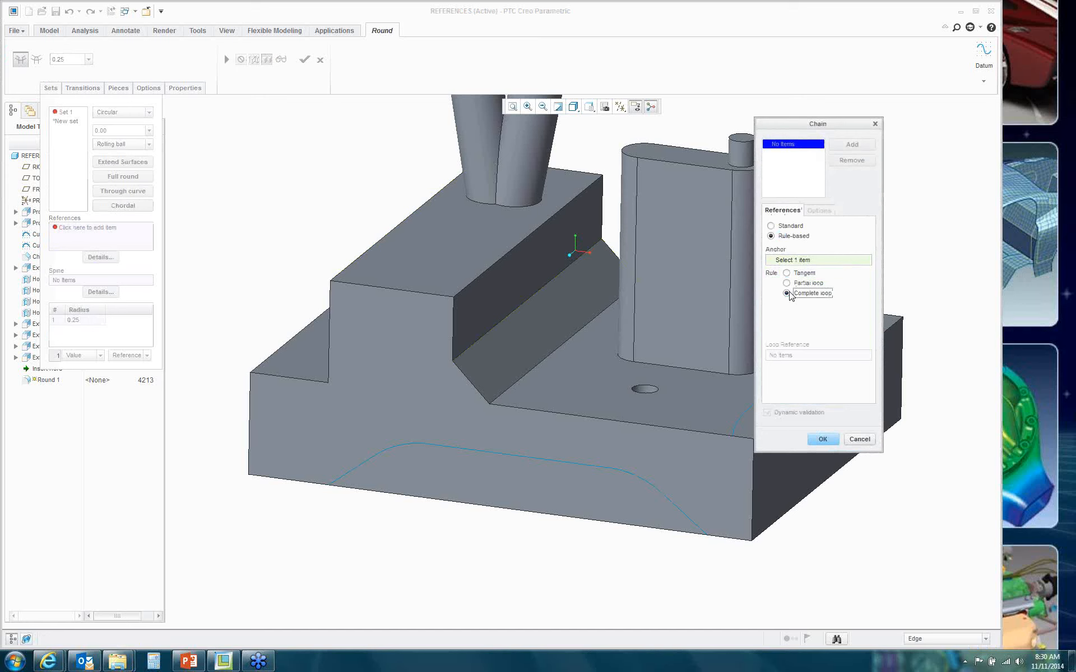
left_click_drag(829, 125, 920, 52)
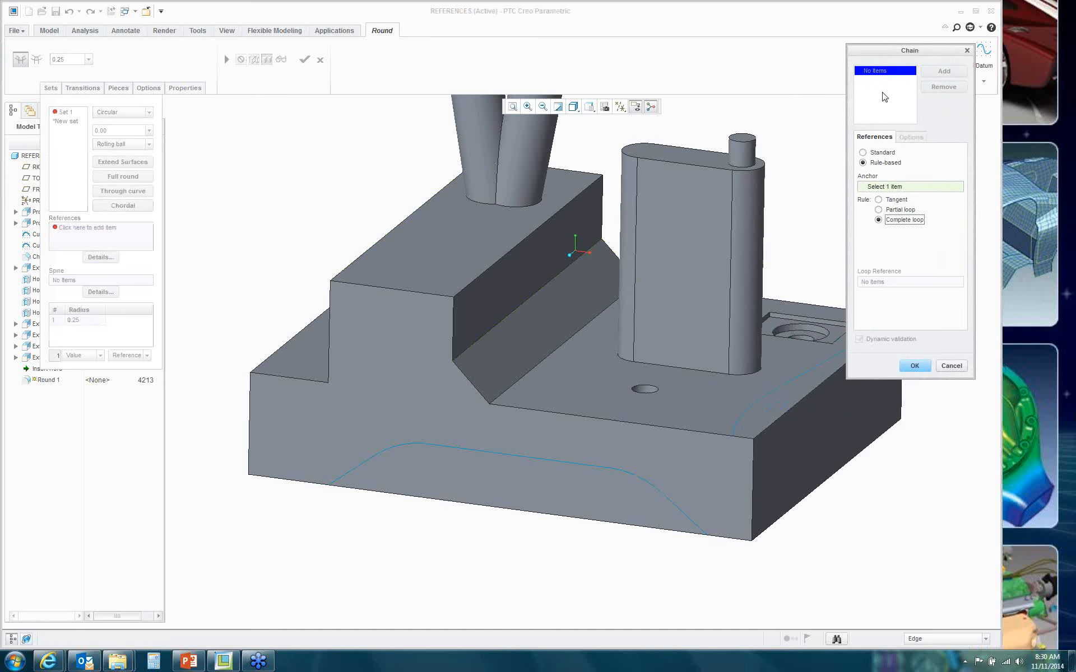
left_click(632, 527)
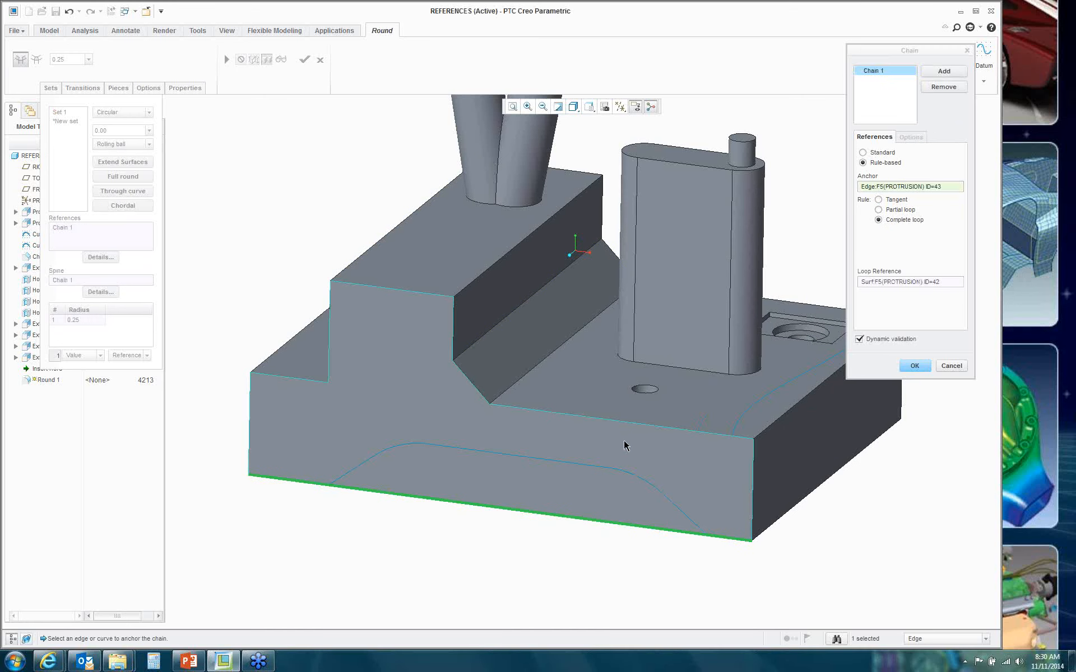
left_click(903, 281)
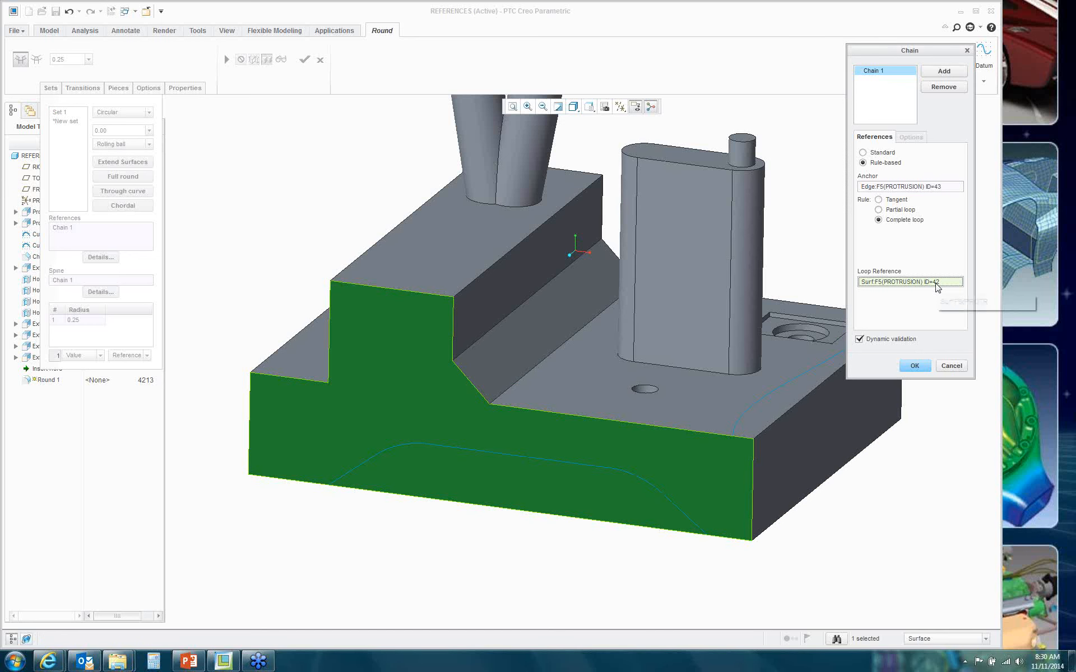
left_click(914, 366)
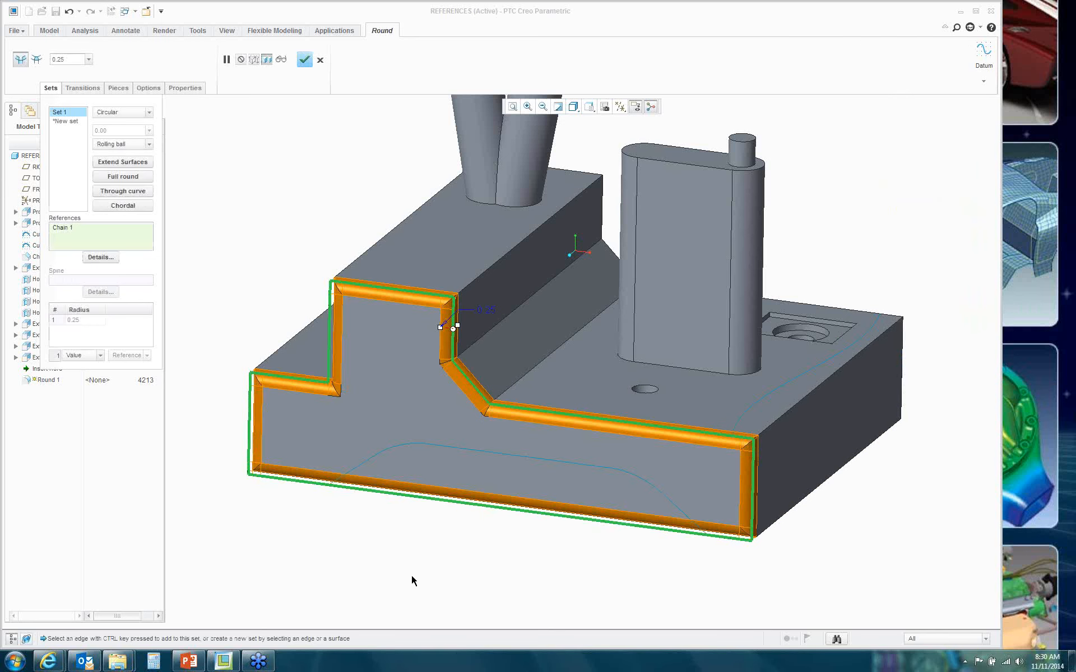
left_click(305, 60)
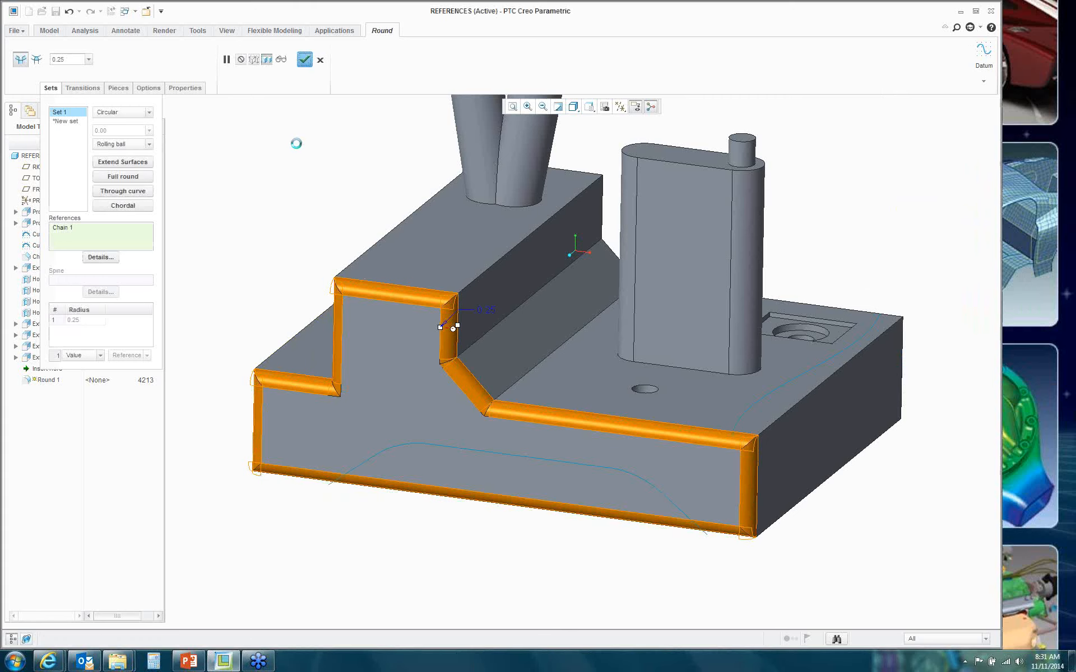
Step: Select the base protrusion to inspect the round's parent geometry, and undo the complete-loop round on the front face
left_click(250, 256)
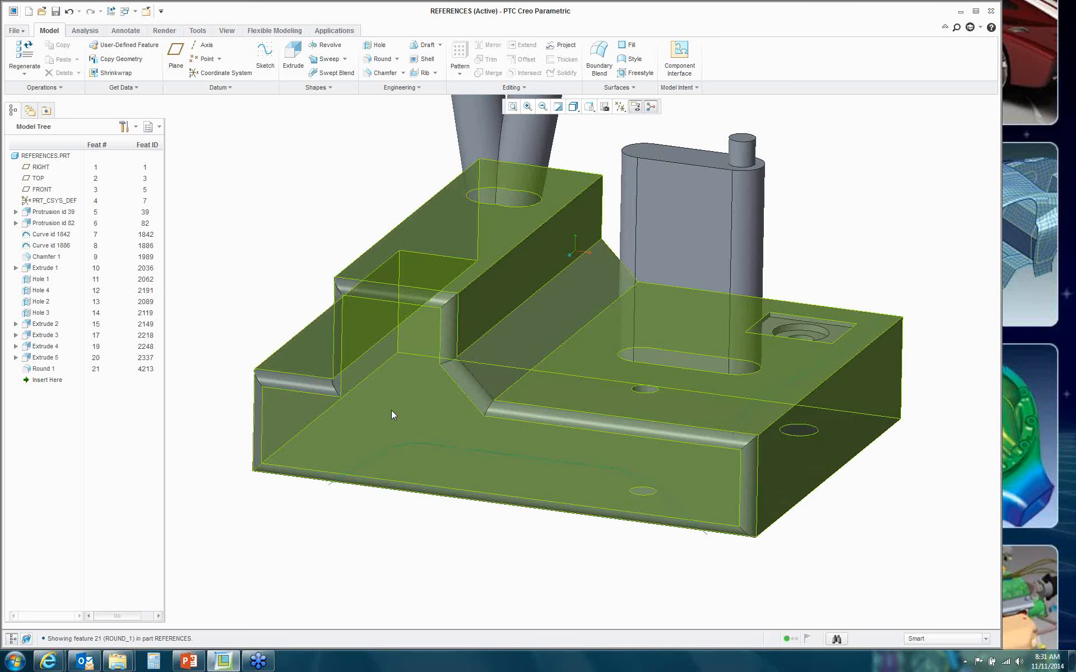
left_click(391, 410)
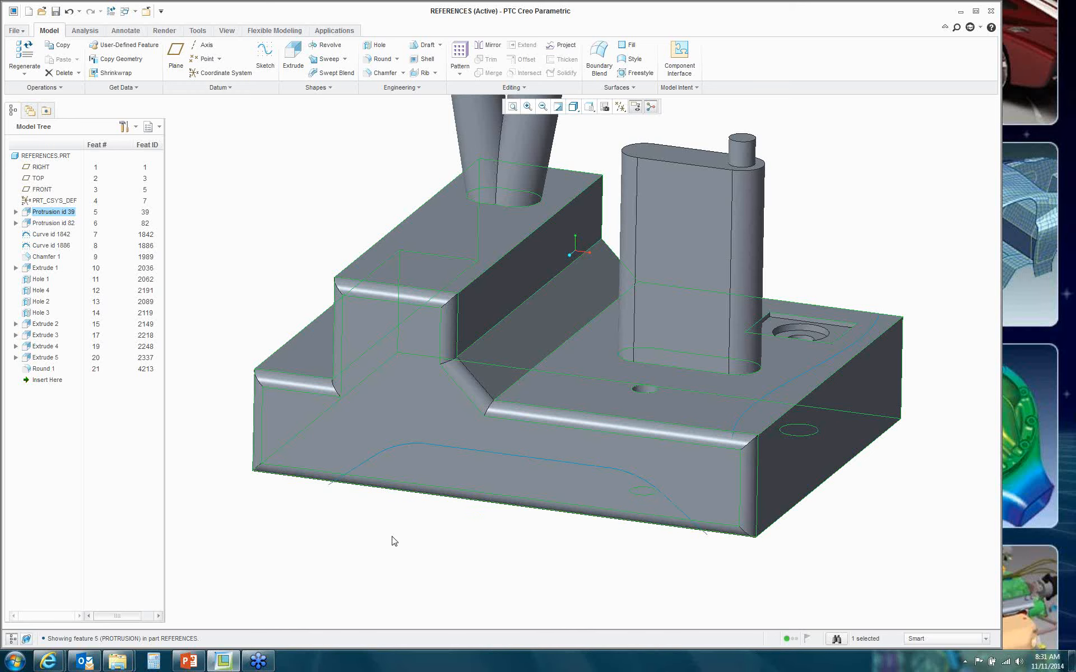
mouse_move(395, 541)
middle_mouse_down()
mouse_move(427, 540)
mouse_move(410, 558)
mouse_move(409, 538)
mouse_move(454, 536)
mouse_move(361, 547)
mouse_move(451, 560)
mouse_move(417, 538)
middle_mouse_up()
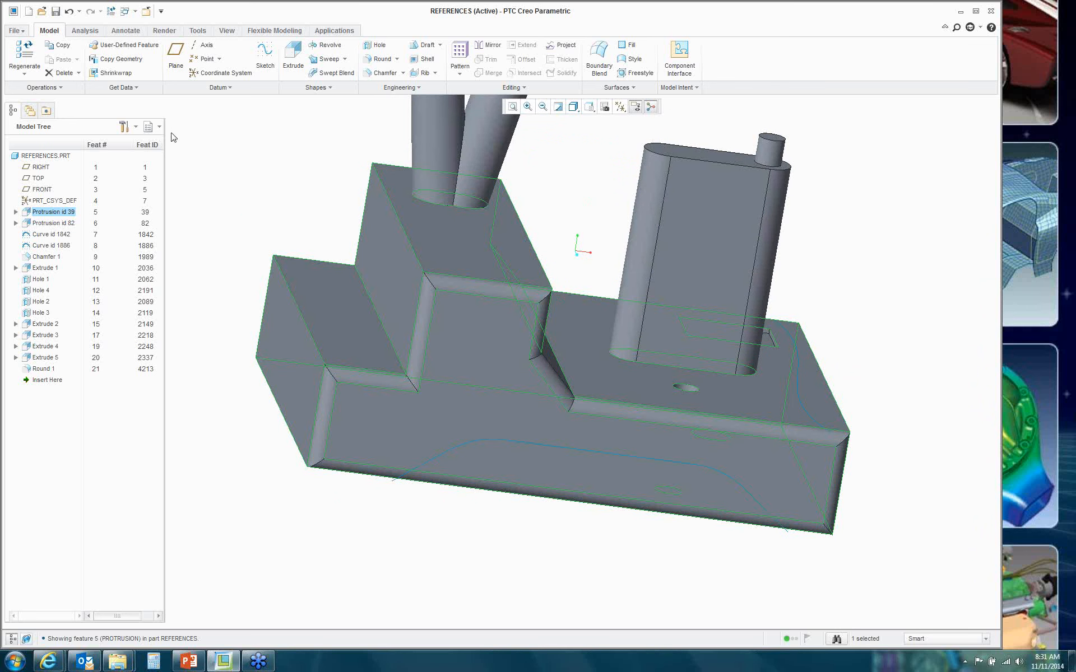
left_click(73, 15)
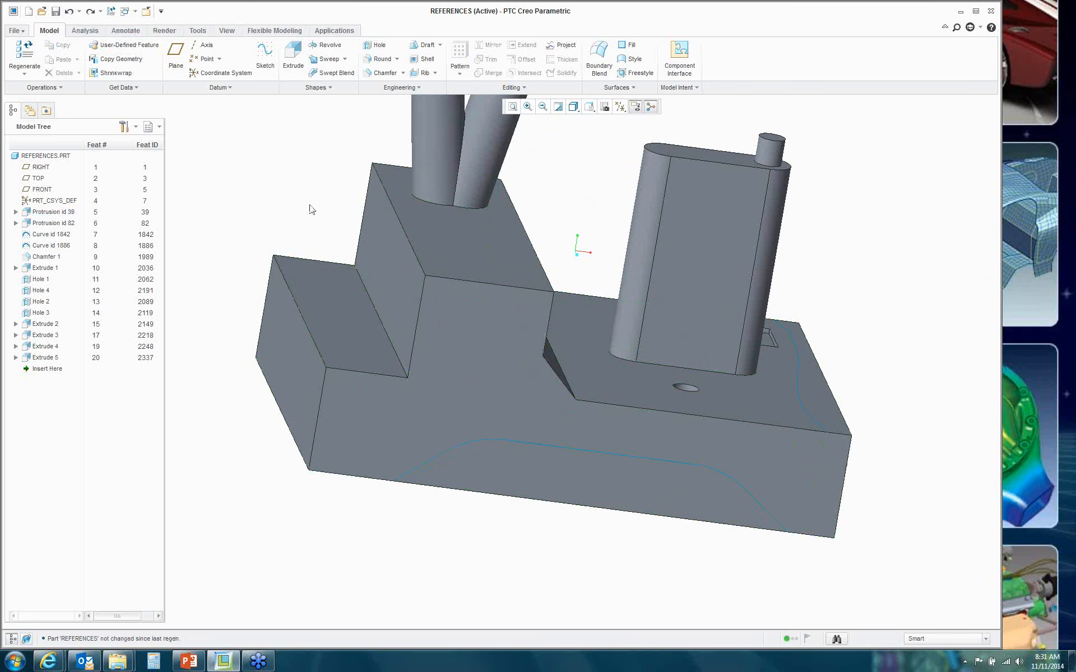
Step: Start a round with a first set of radius 0.22 on the raised step's long upper edge beside the lower ledge
mouse_move(323, 242)
middle_mouse_down()
mouse_move(343, 264)
mouse_move(325, 271)
mouse_move(312, 249)
middle_mouse_up()
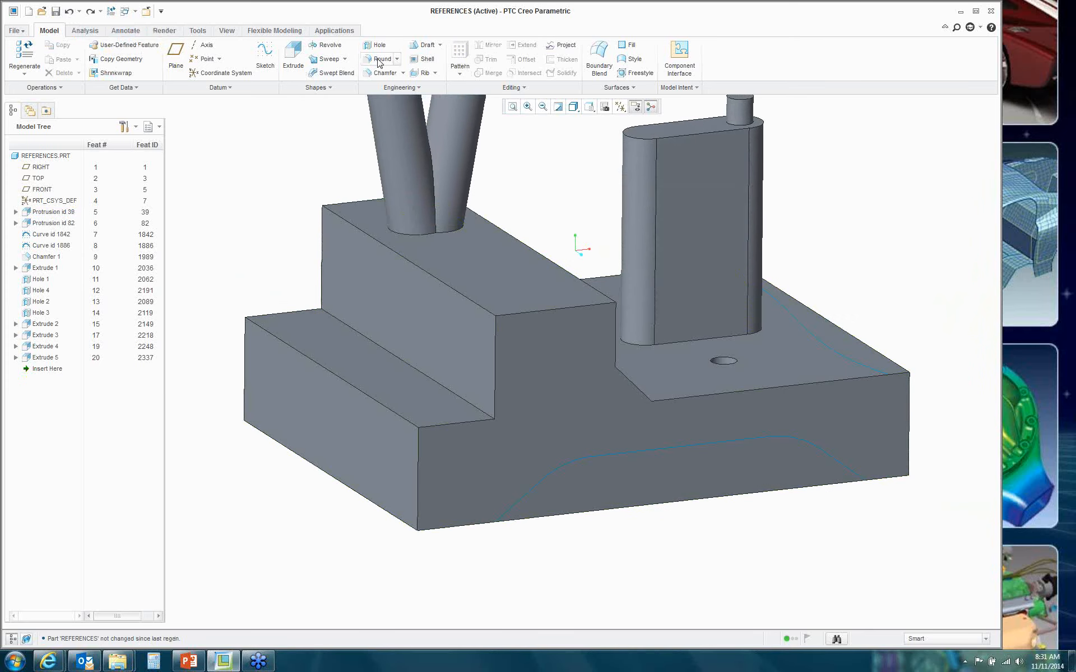
left_click(381, 59)
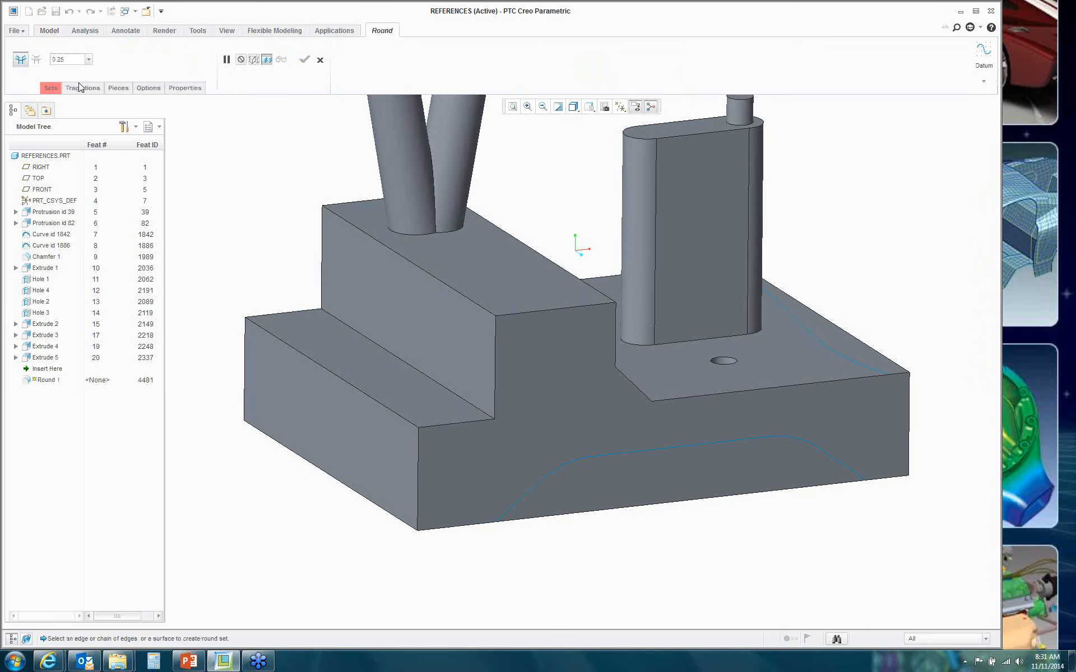
left_click(51, 88)
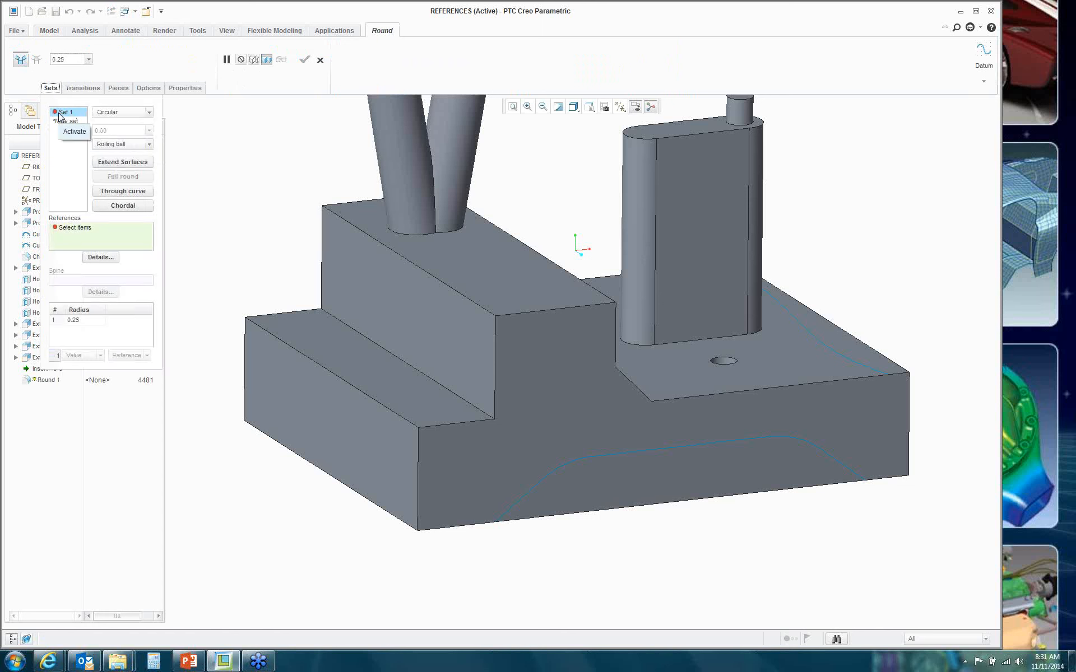
left_click(471, 304)
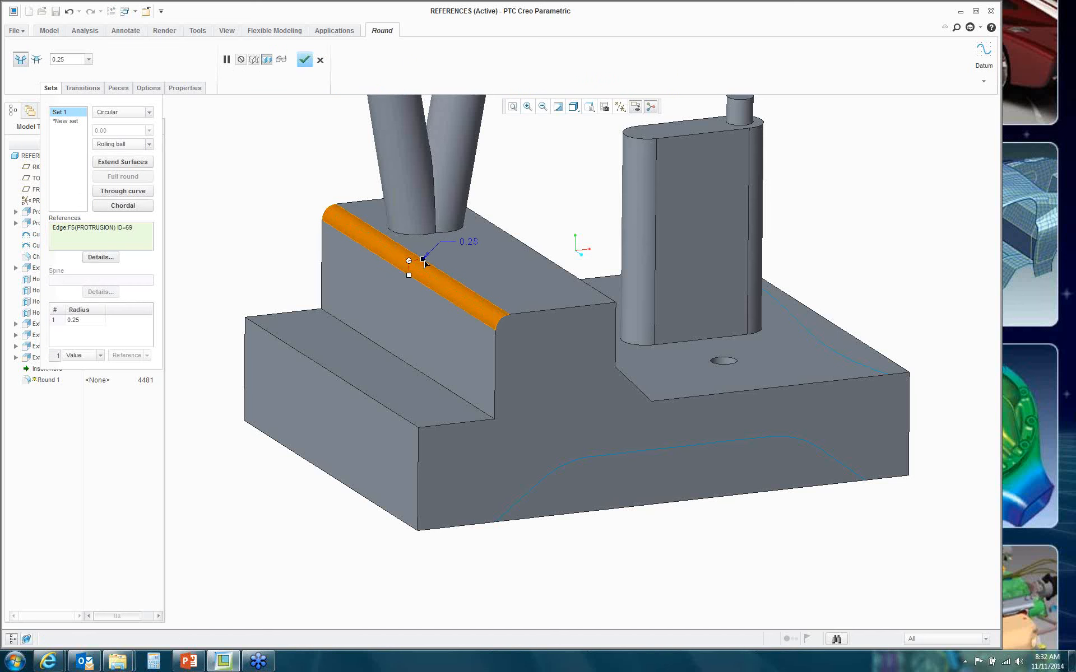
left_click_drag(424, 263, 419, 261)
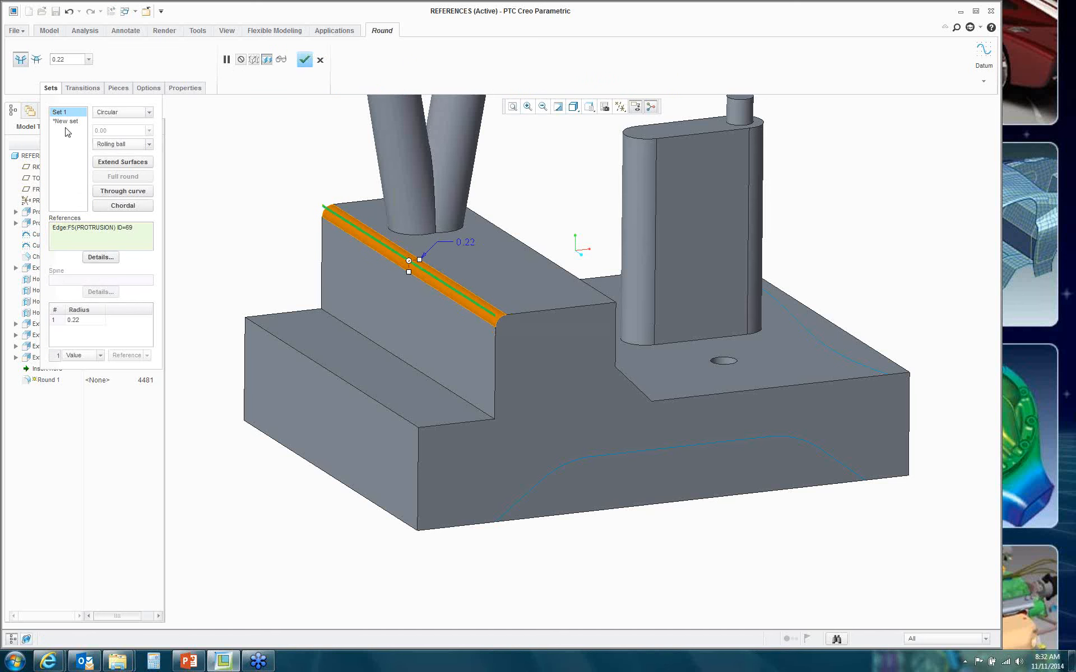
Step: Add a 0.53 round set on the raised step's front upper edge and a 1.03 set on the adjoining vertical corner edge
left_click(65, 121)
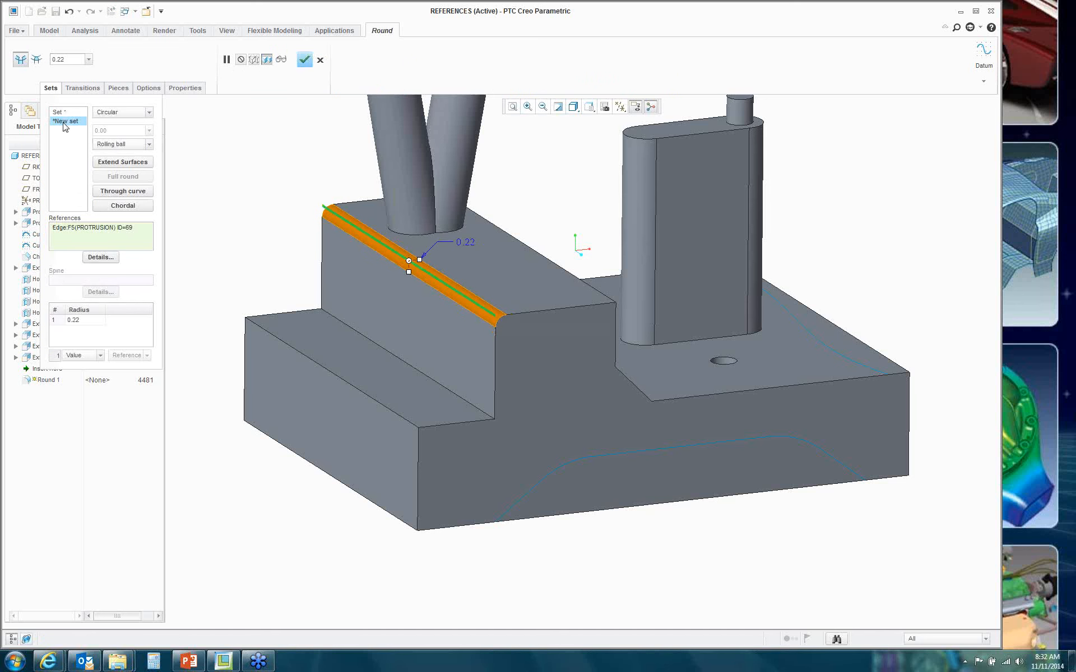
left_click(539, 311)
left_click_drag(552, 309, 544, 302)
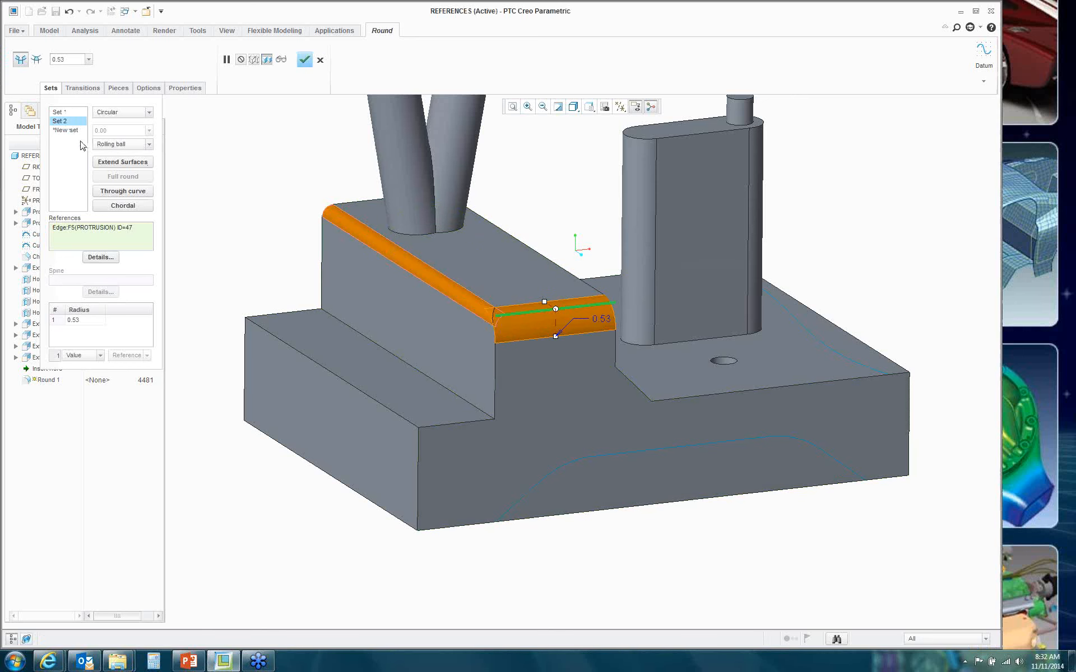
left_click(65, 130)
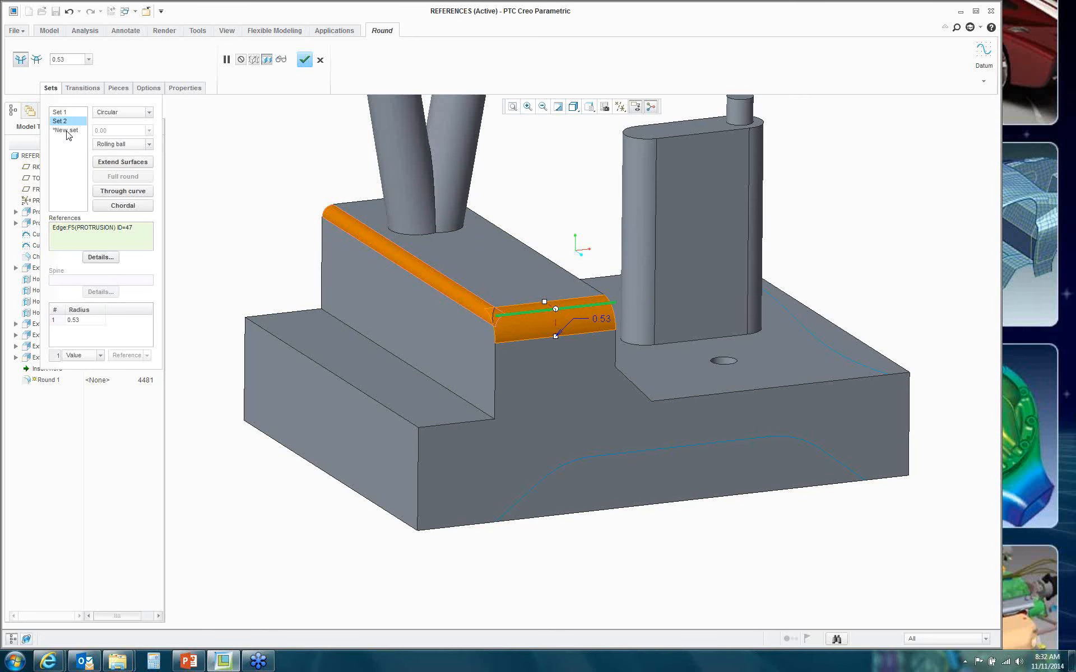
left_click(494, 372)
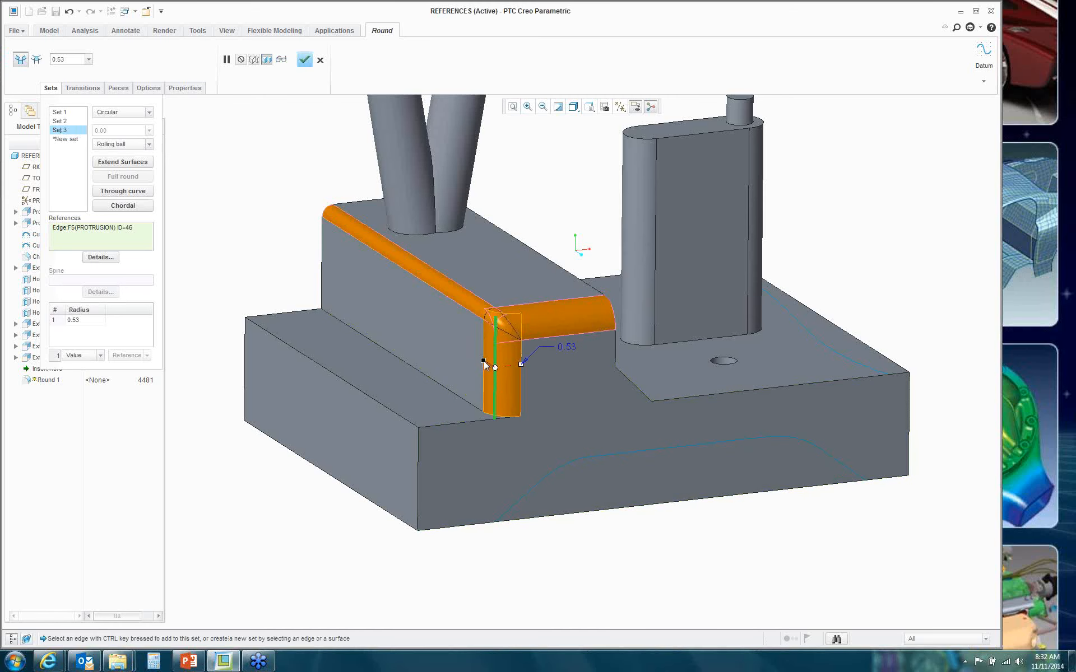
left_click_drag(483, 360, 471, 362)
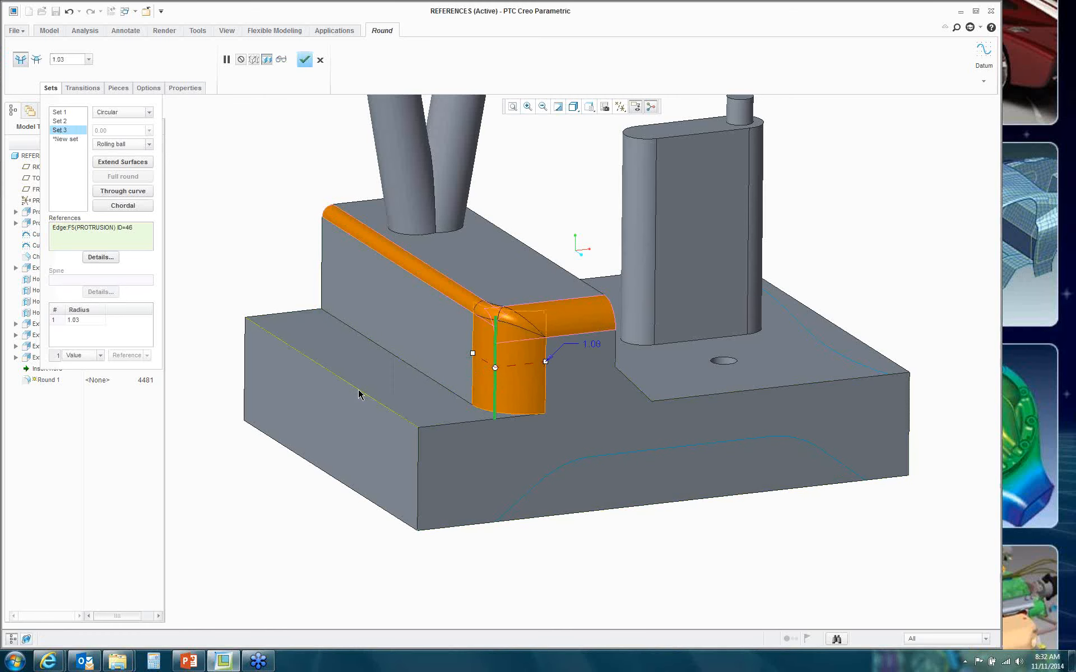
Step: Switch the round to transition mode, set the three-edge corner transition to Intersect and preview the resulting geometry
mouse_move(386, 381)
middle_mouse_down()
mouse_move(391, 392)
mouse_move(361, 392)
mouse_move(384, 378)
mouse_move(378, 388)
middle_mouse_up()
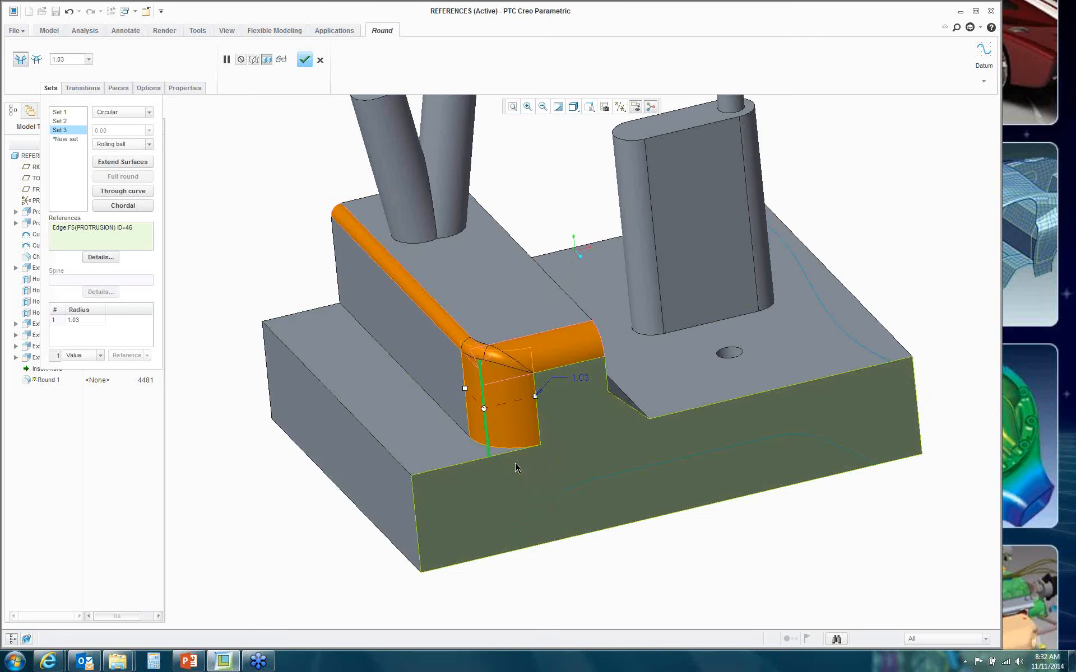
scroll(516, 396, "up", 2)
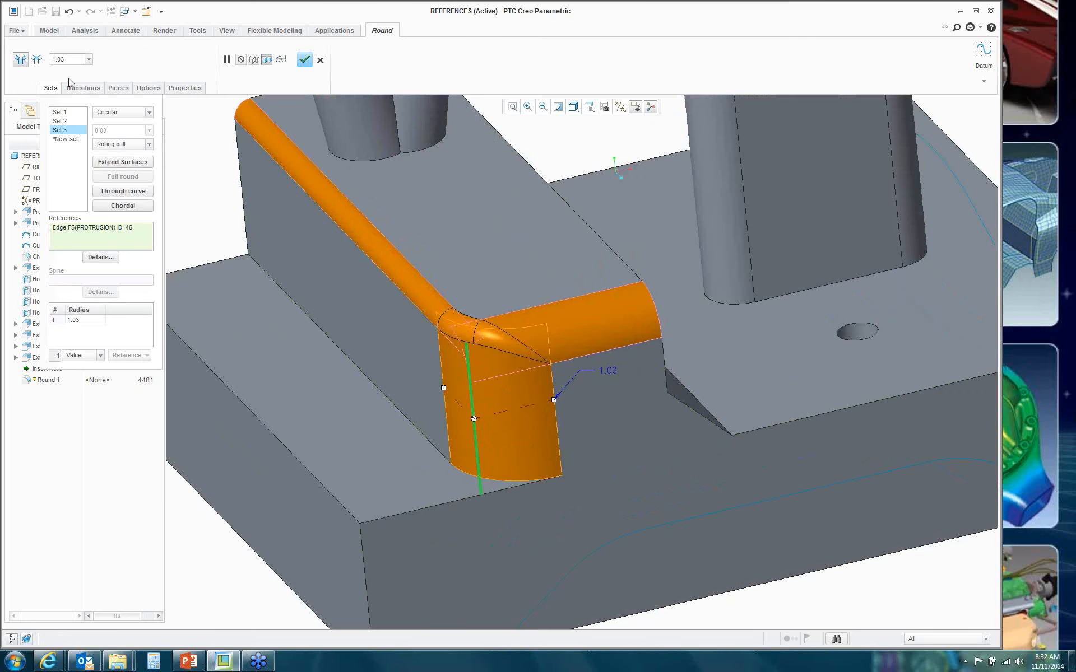
left_click(50, 88)
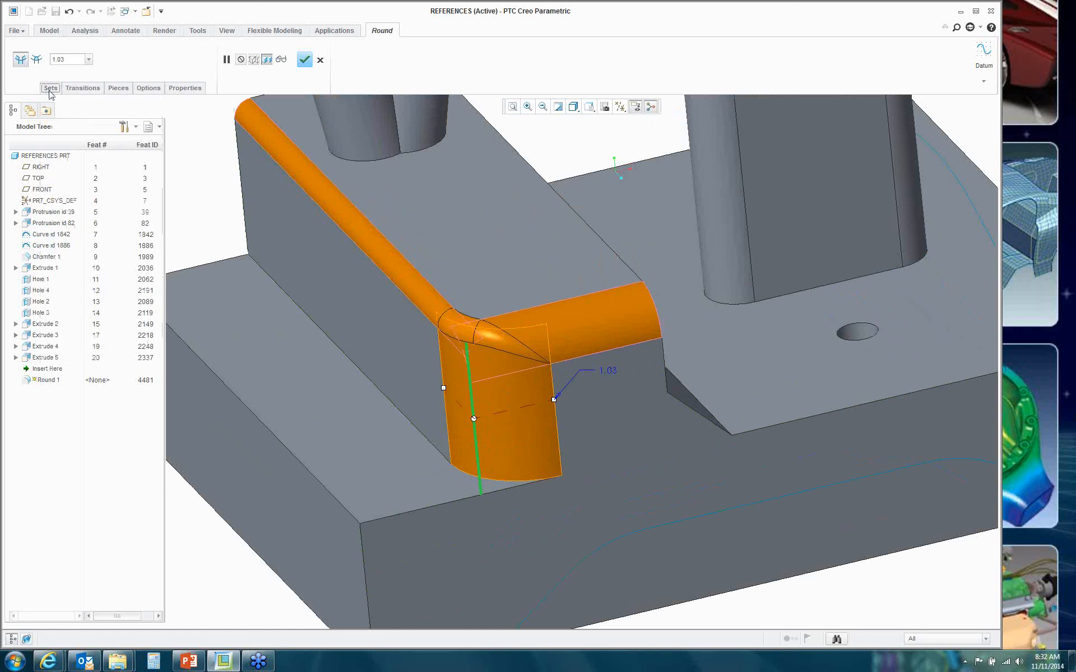
left_click(36, 60)
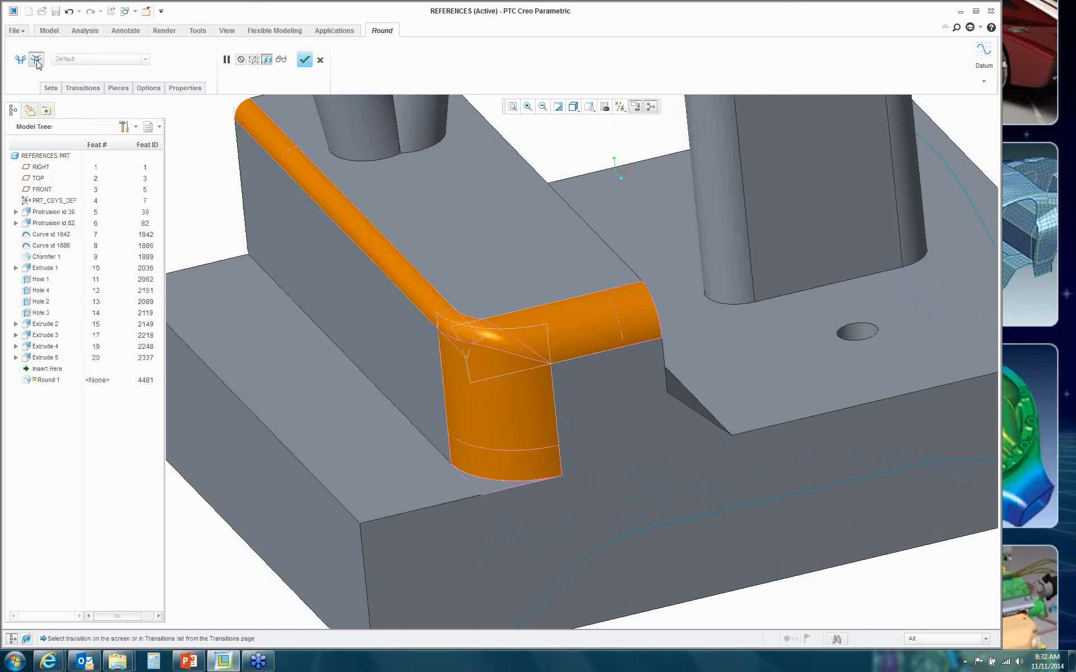
left_click(504, 341)
left_click(145, 59)
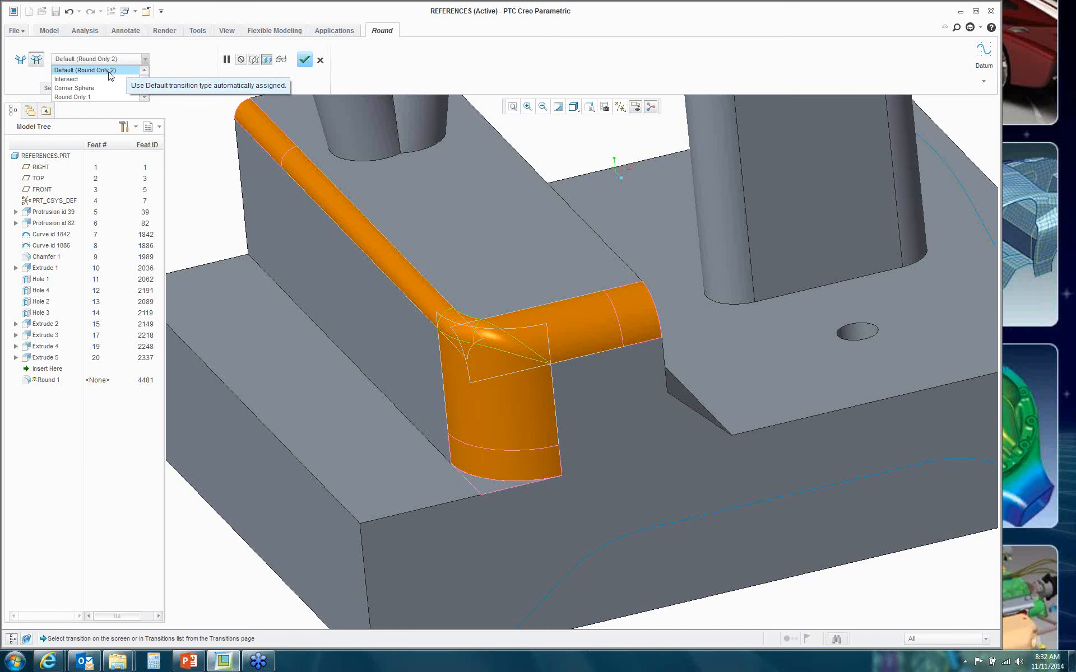
left_click(71, 81)
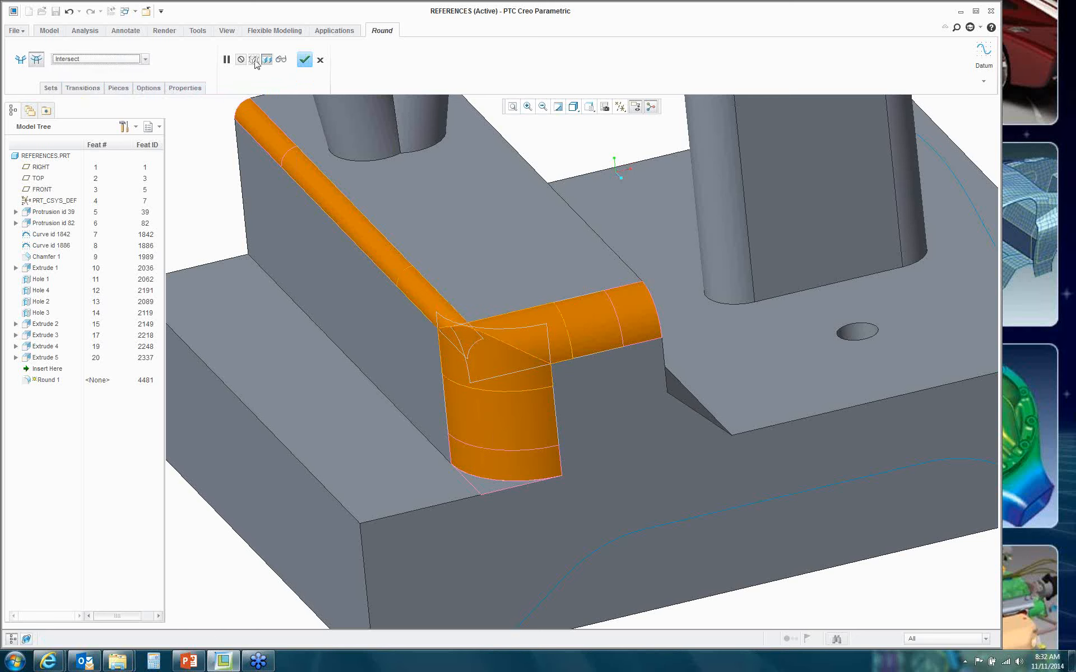
left_click(281, 60)
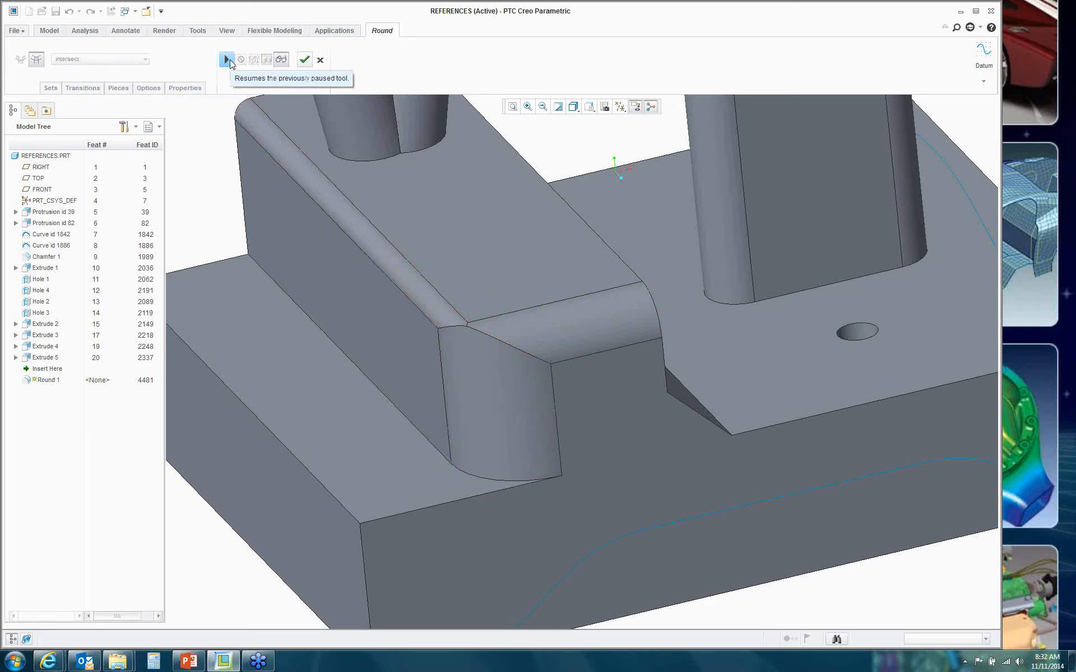
left_click(227, 59)
Step: Change the corner transition type to Corner Sphere and preview the round geometry
left_click(137, 65)
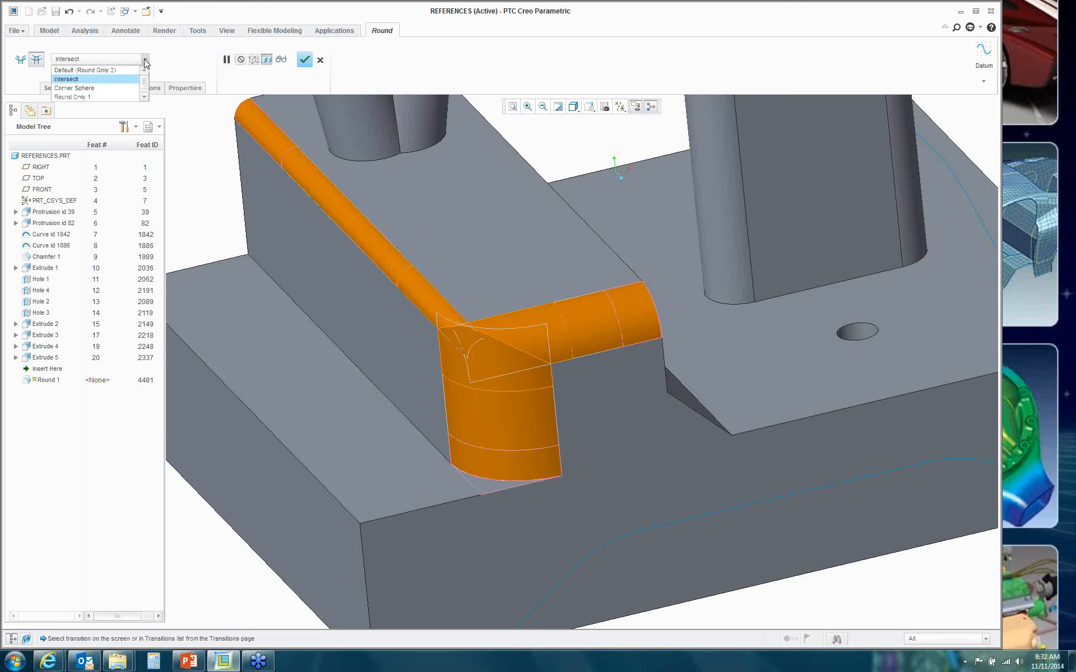
left_click(80, 86)
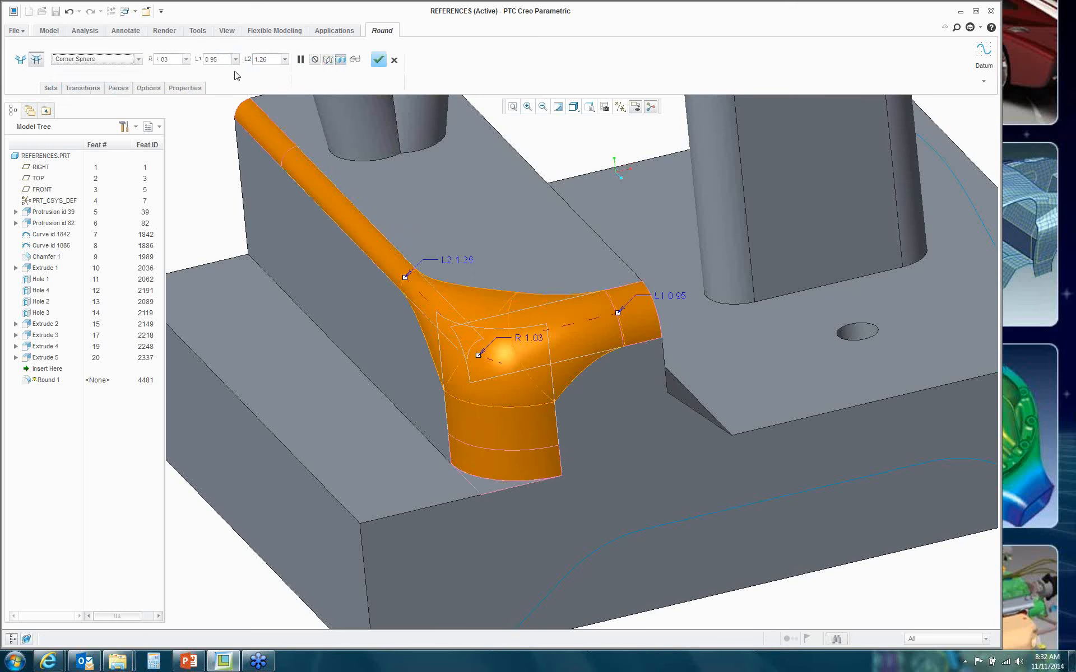
left_click(355, 60)
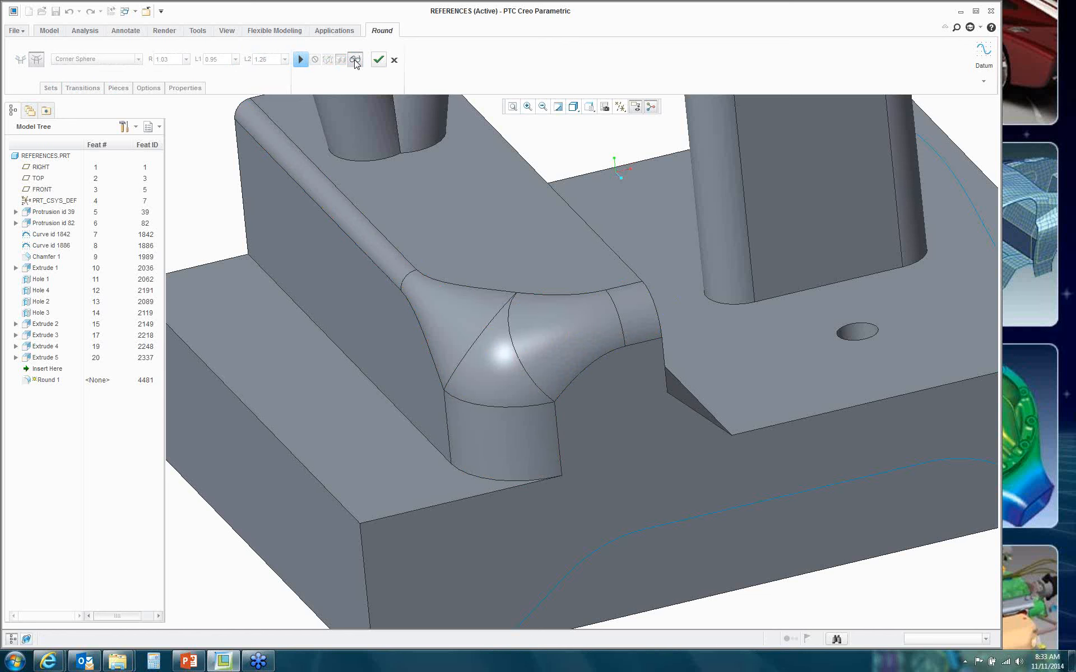
left_click(300, 60)
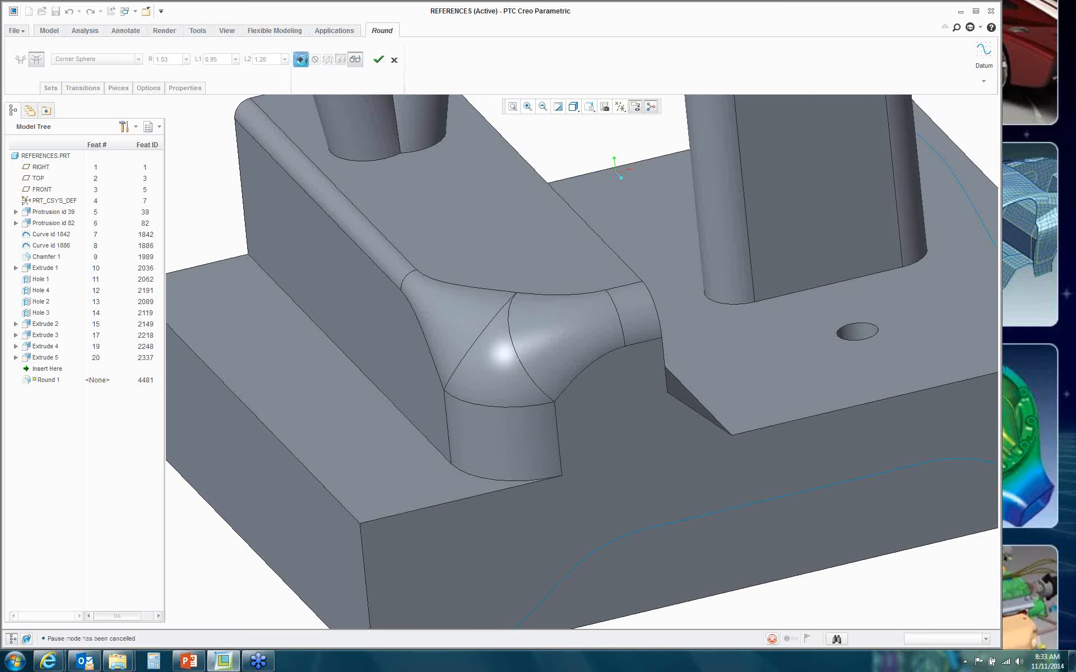
Step: Change the three-edge corner transition type to Round Only 1 and preview the resulting round geometry
left_click(139, 59)
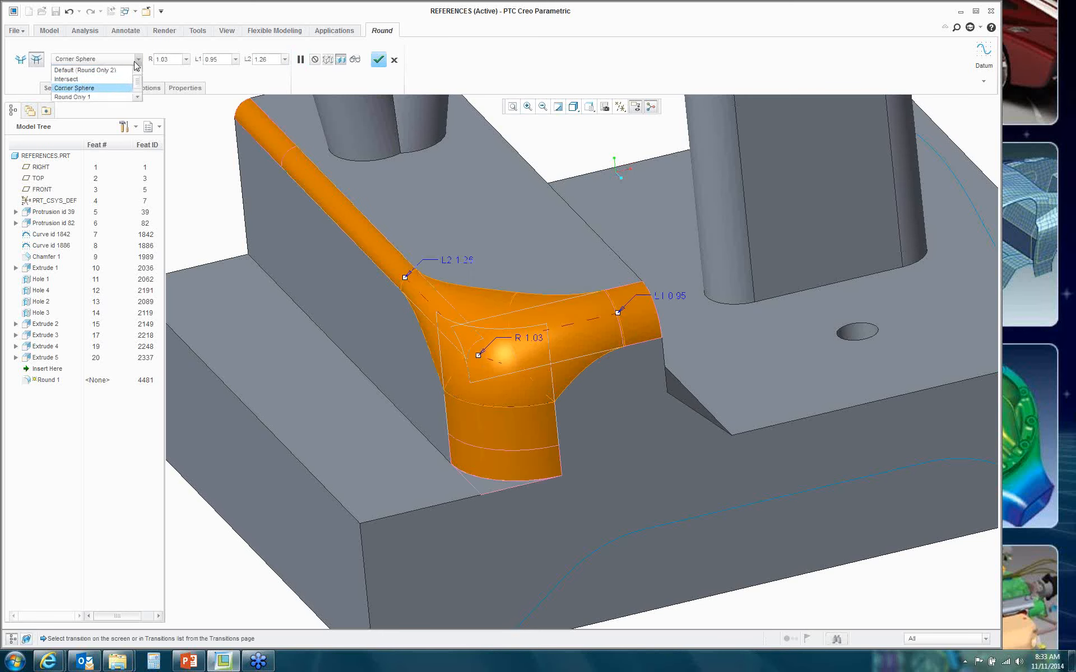
left_click(78, 89)
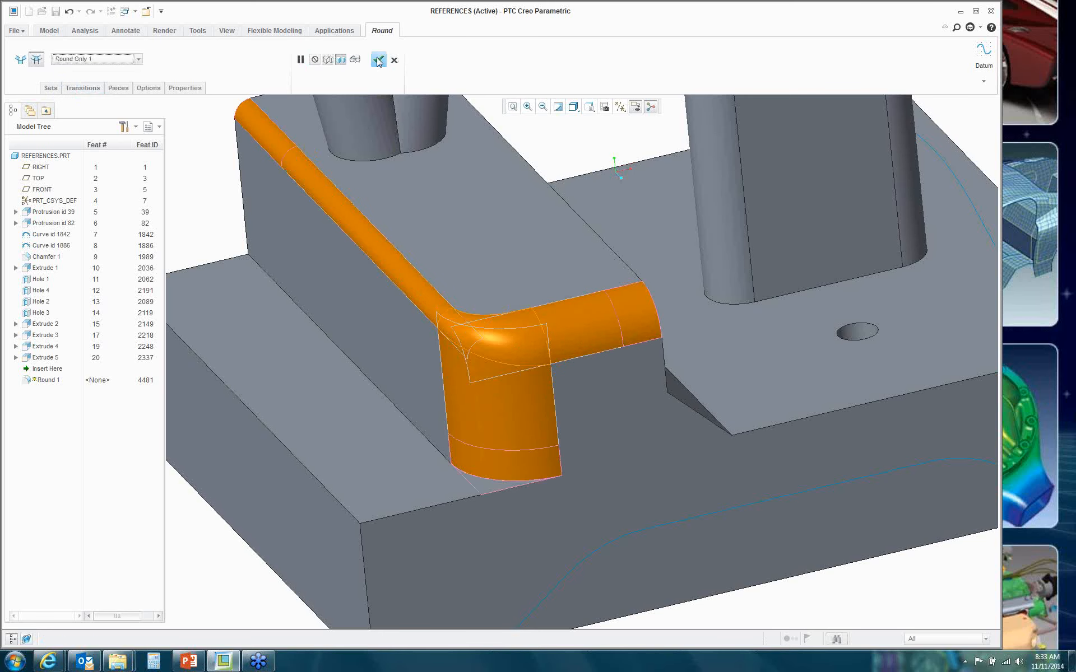
left_click(355, 59)
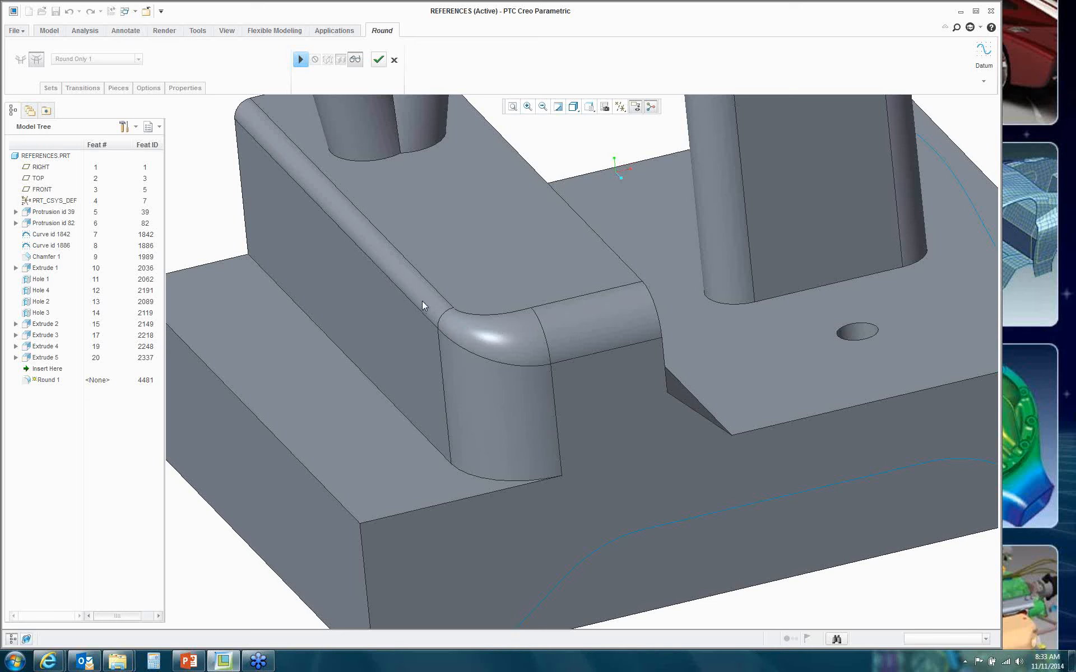
left_click(300, 59)
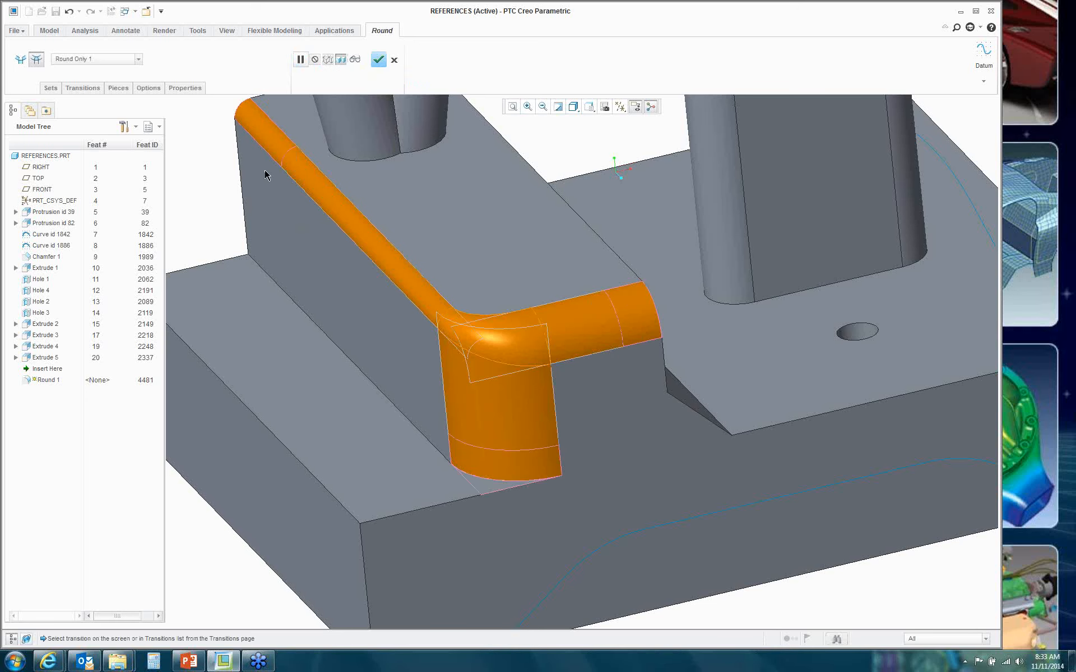
Step: Show datum points and place a datum point at a 0.92 ratio on the raised step's long upper edge, near its far end
scroll(575, 330, "down", 3)
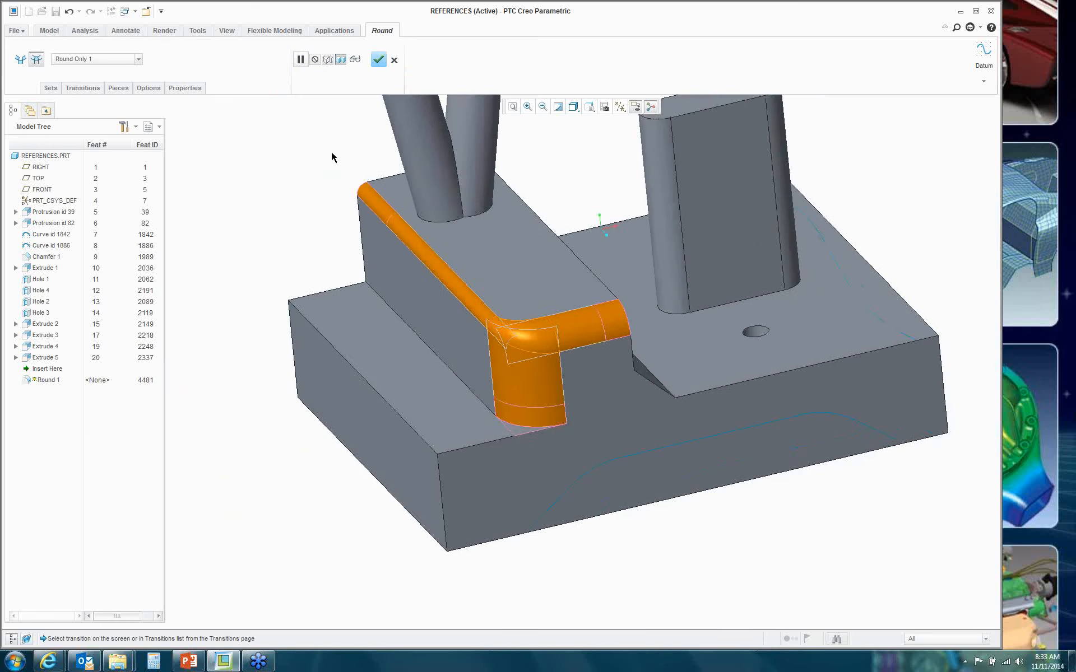
scroll(332, 152, "up", 5)
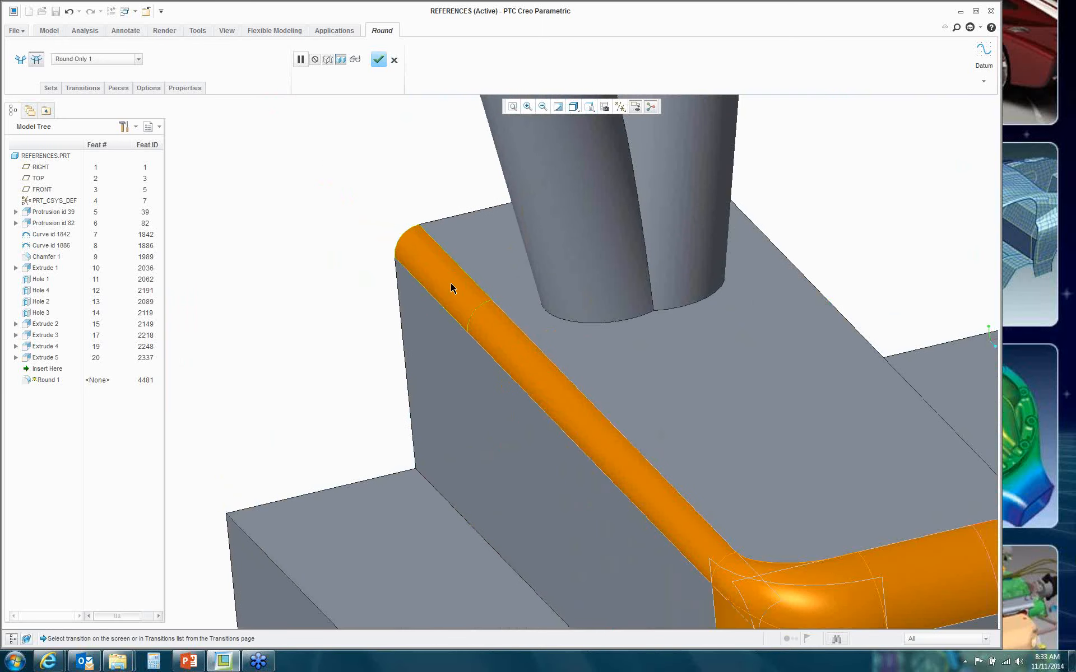
scroll(370, 244, "down", 3)
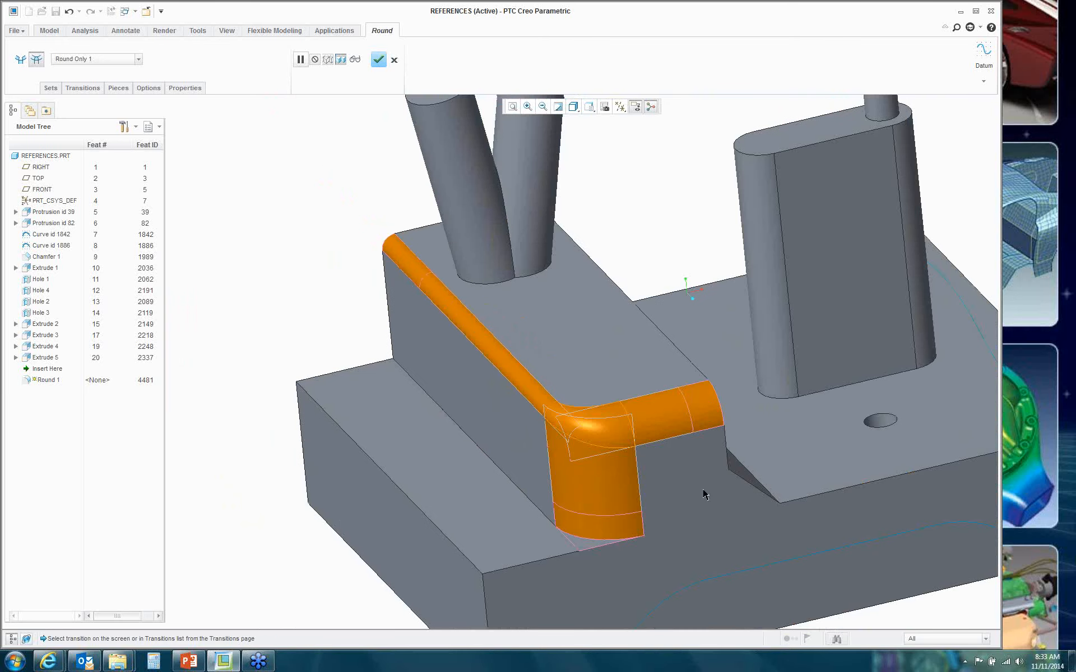
scroll(372, 247, "up", 5)
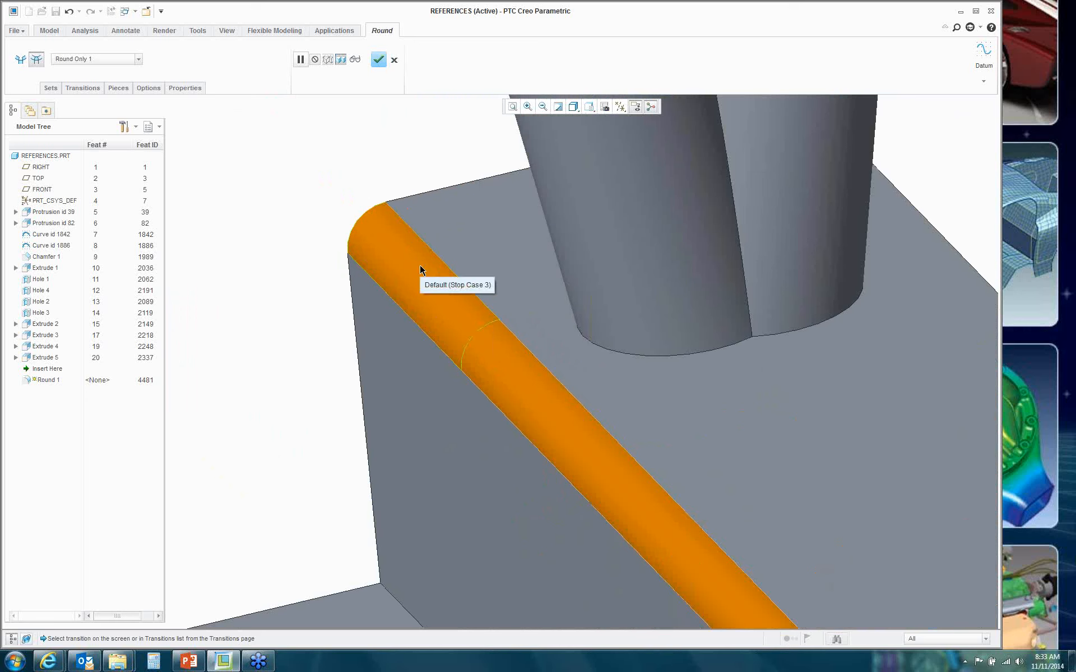
left_click(620, 106)
left_click(621, 146)
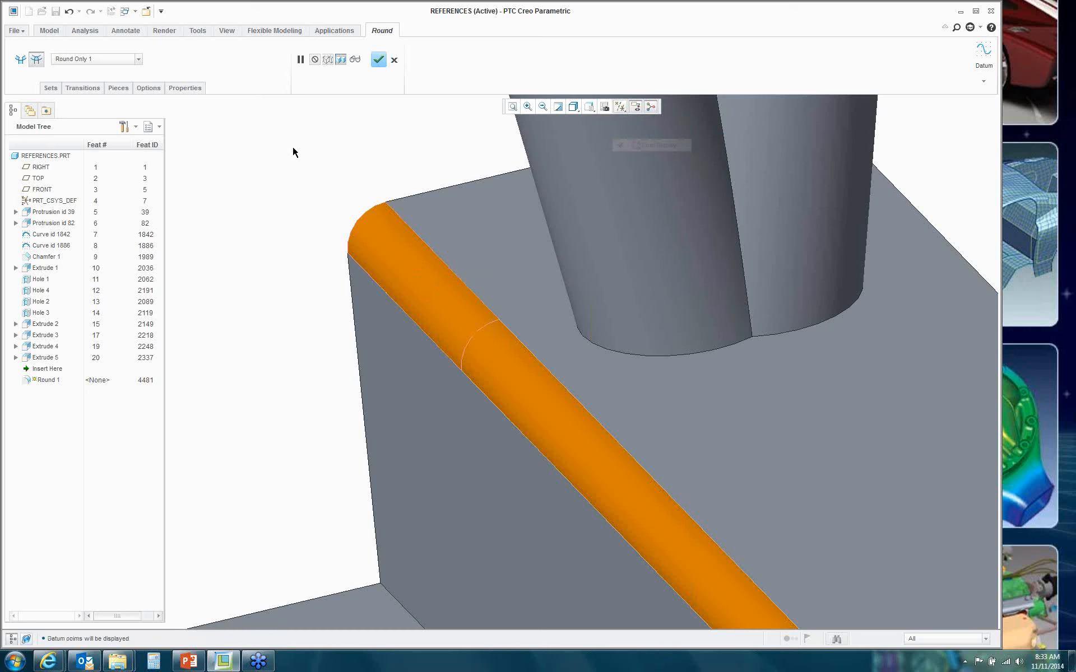
left_click(49, 31)
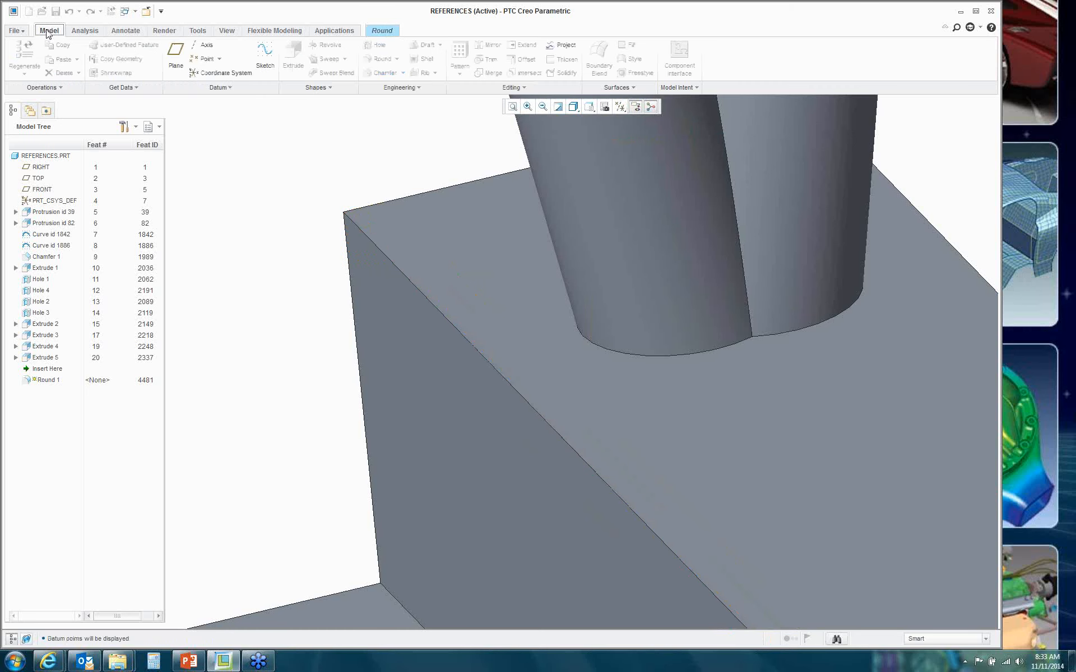
left_click(205, 59)
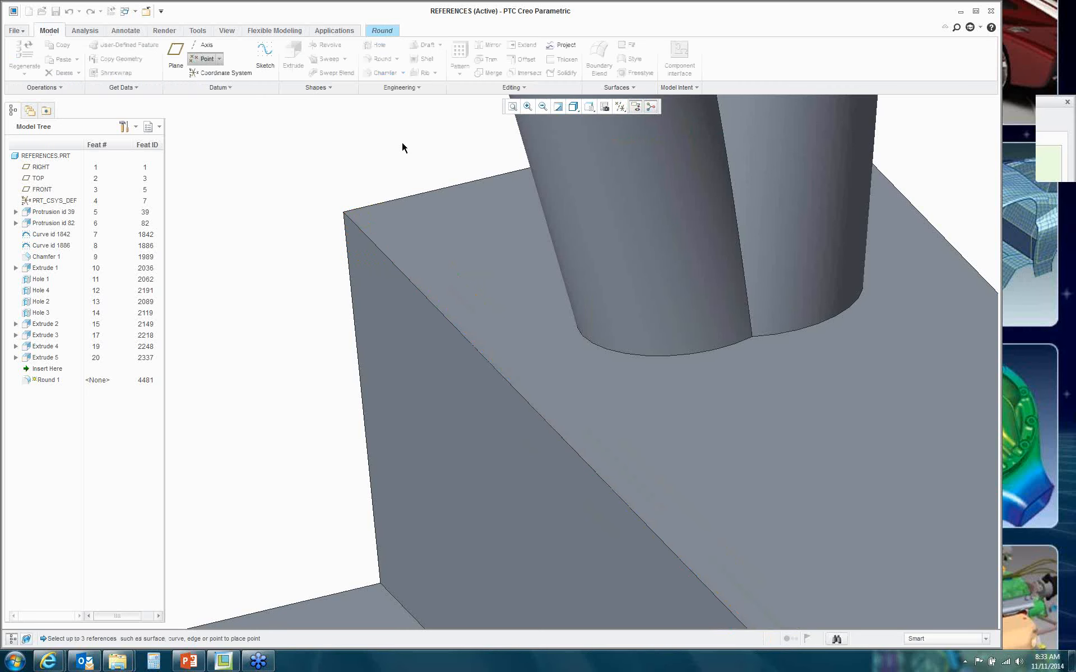
left_click(390, 261)
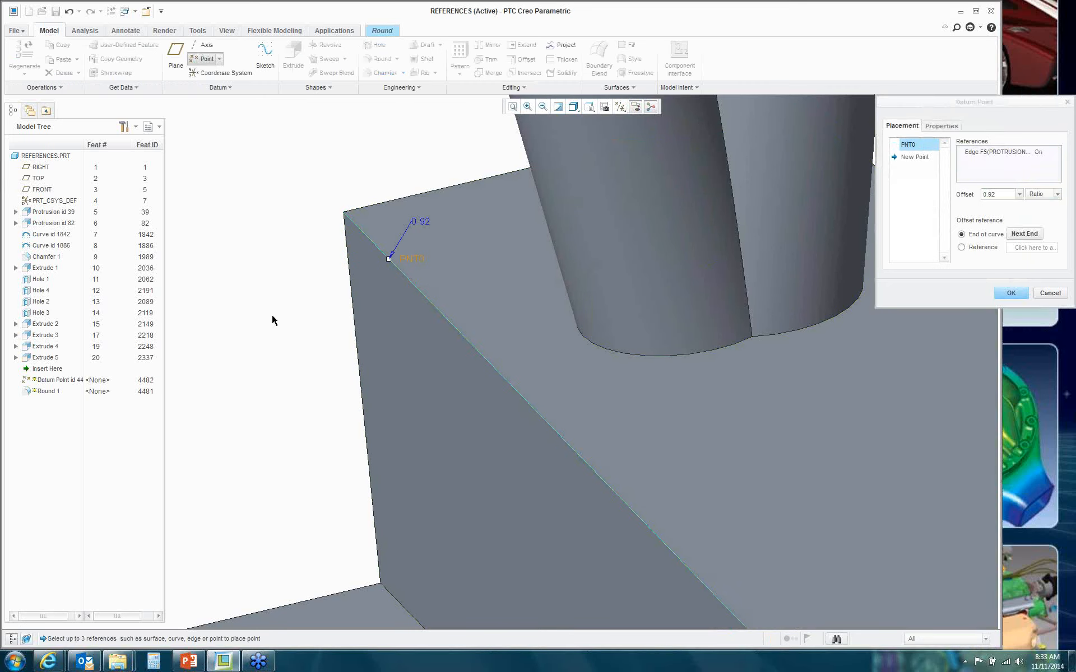
left_click(1010, 293)
Step: Set the long edge's far end transition to Stop at Reference using the new datum point, and complete the round
left_click(375, 31)
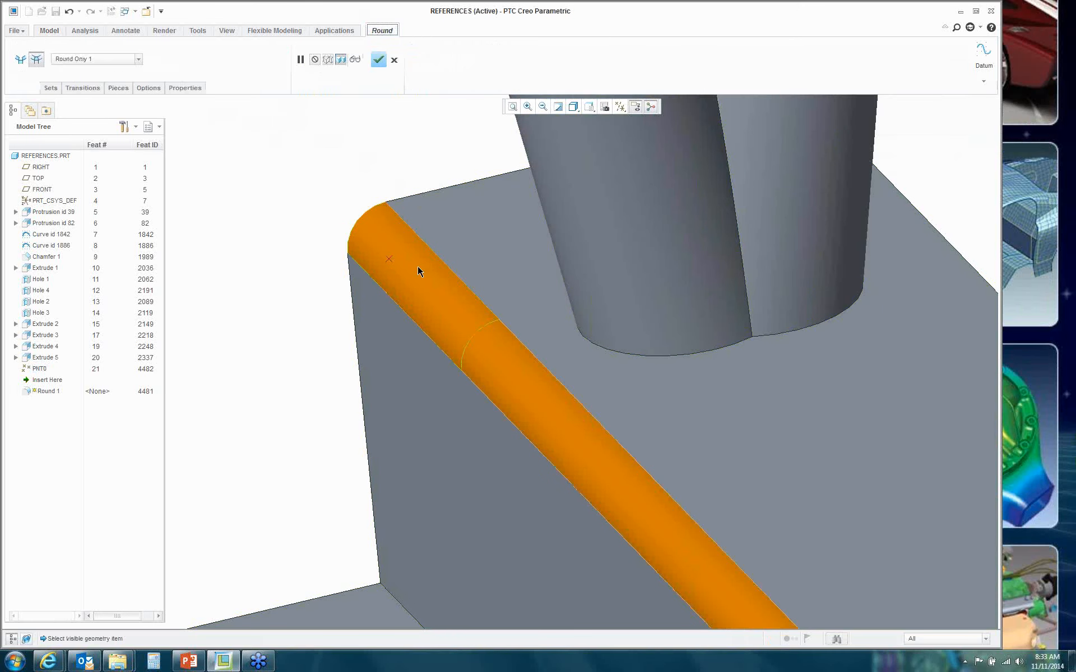
left_click(414, 244)
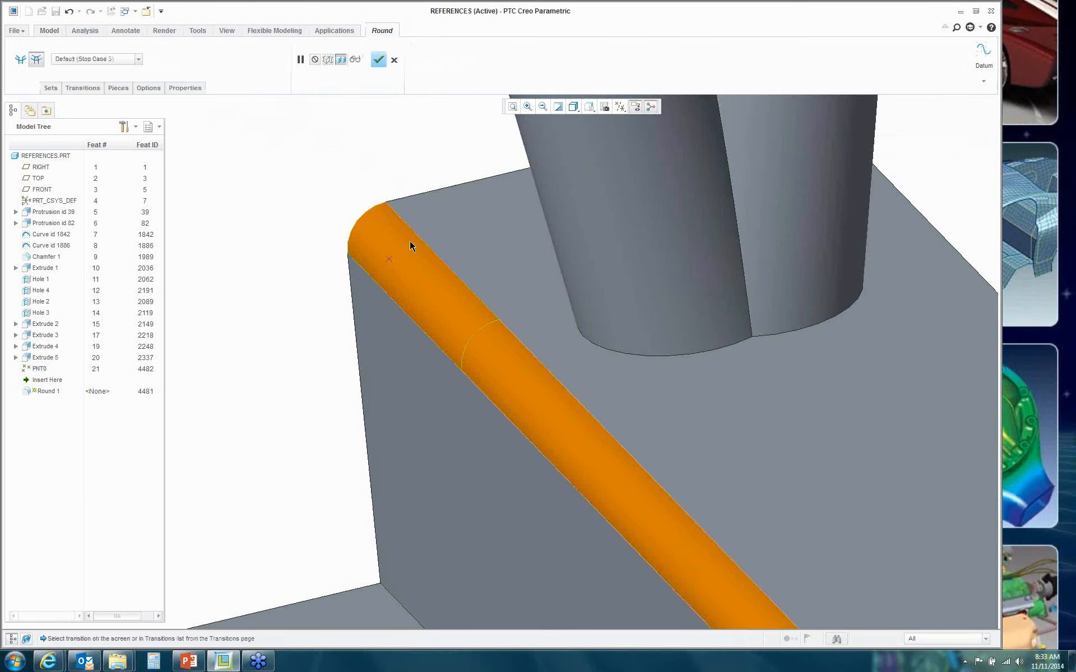
left_click(138, 59)
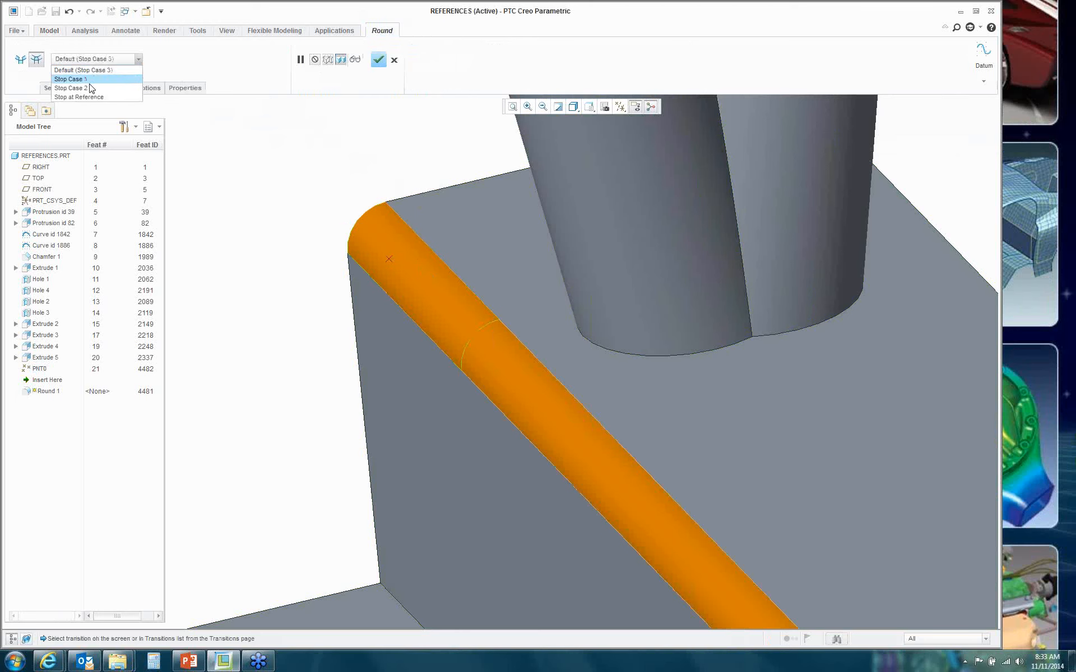
left_click(78, 96)
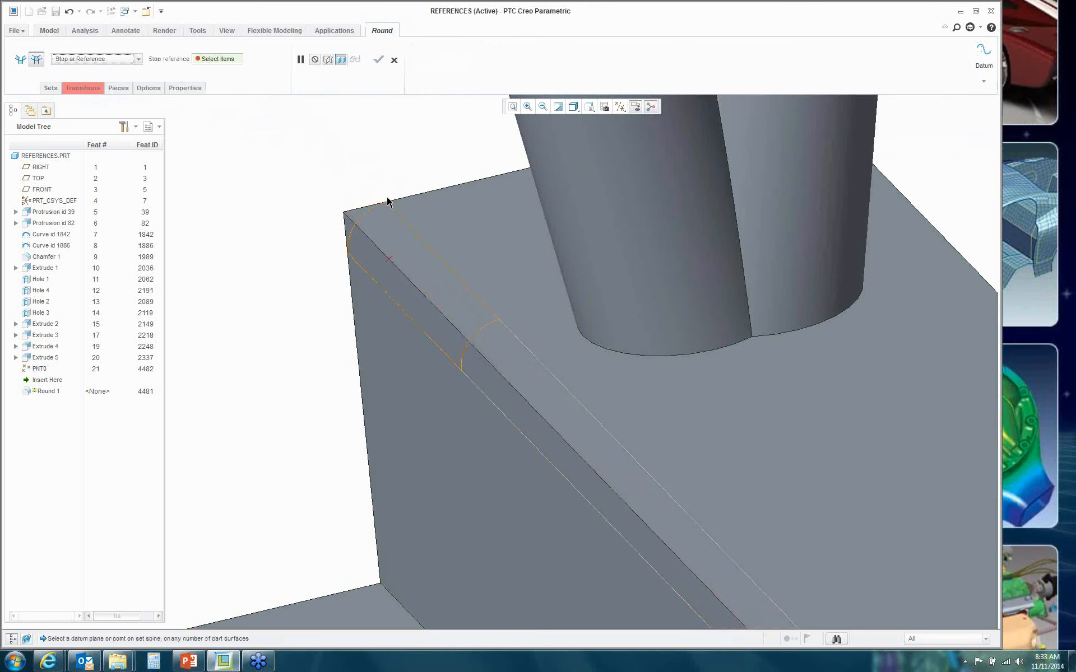
left_click(389, 260)
left_click(380, 62)
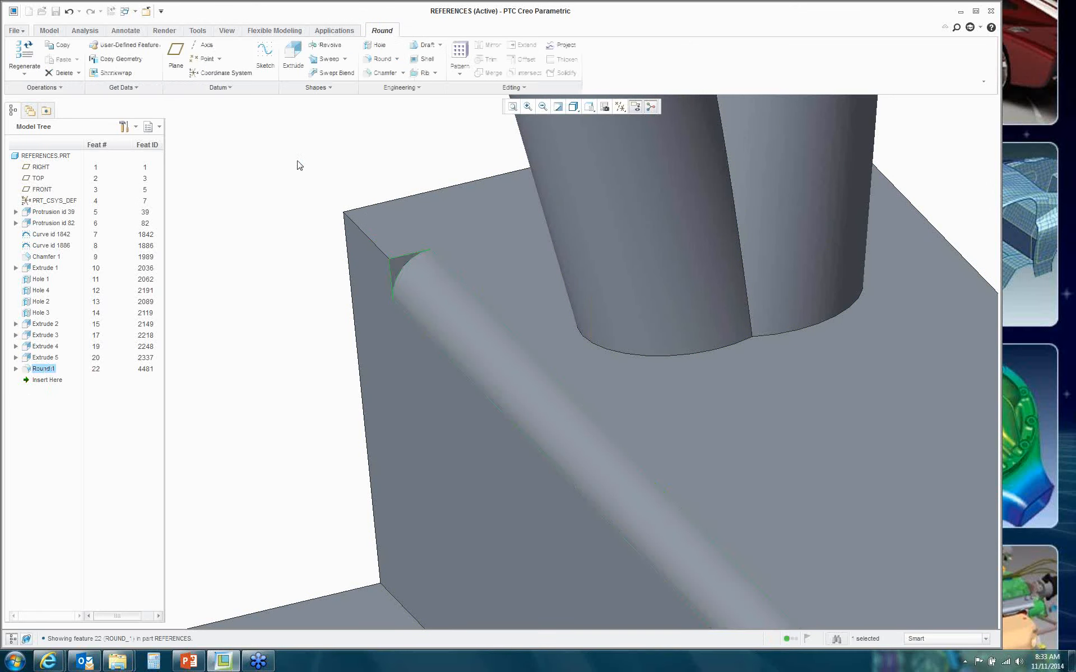
Step: Add a separate round of radius 0.06 on the short sharp edge left beyond the stopped round
mouse_move(250, 192)
middle_mouse_down()
mouse_move(243, 182)
mouse_move(250, 196)
middle_mouse_up()
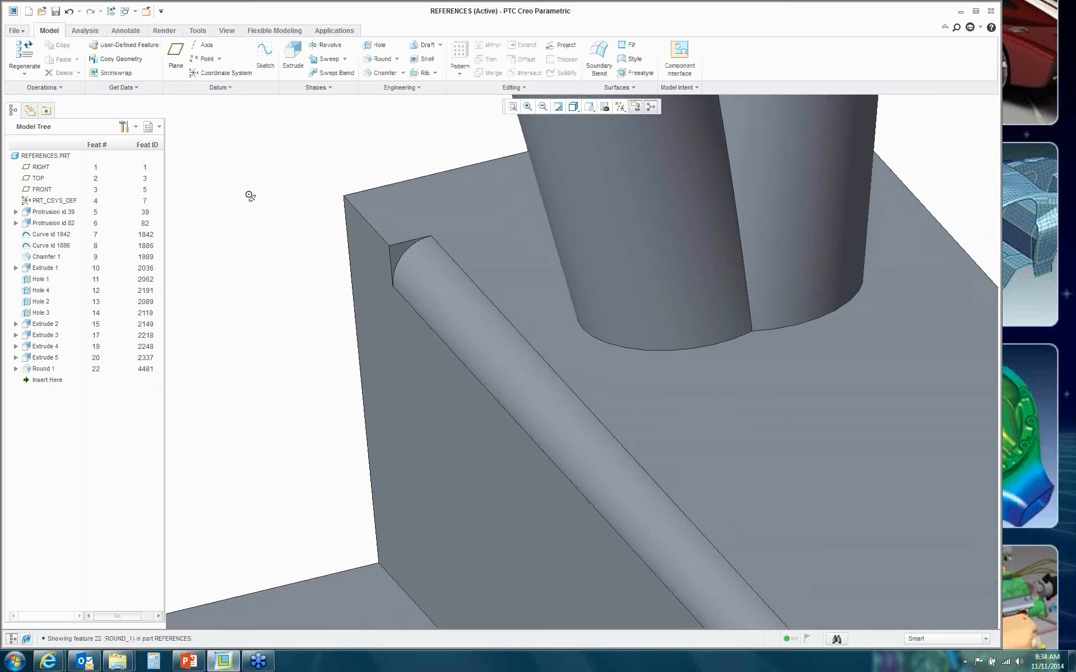
middle_click_drag(250, 196, 250, 198)
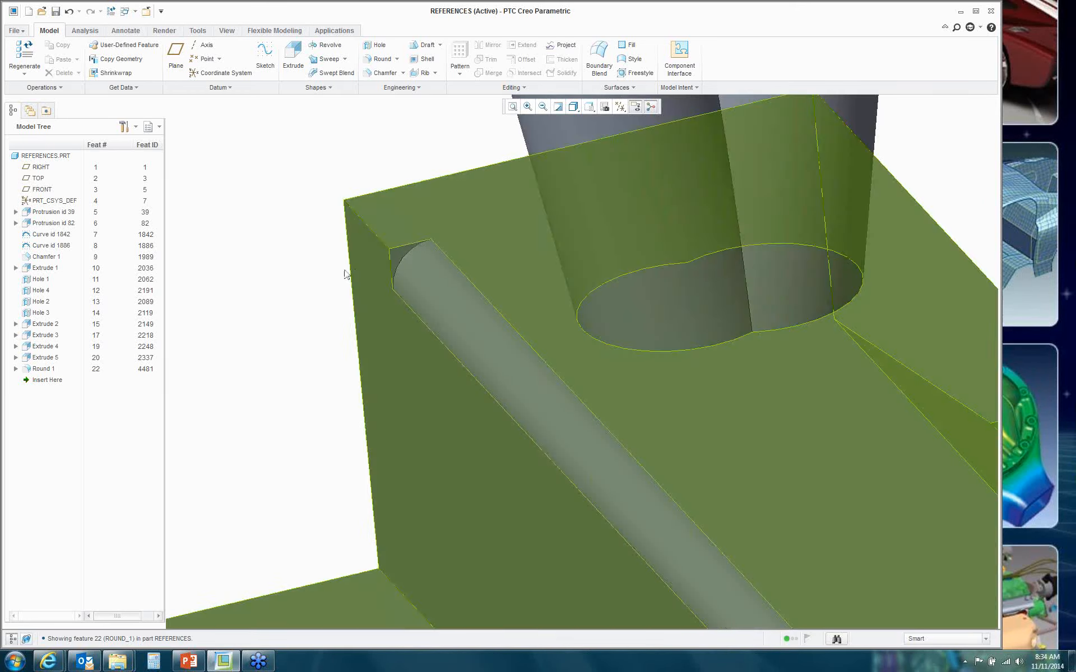
middle_click_drag(350, 271, 271, 297)
scroll(234, 244, "down", 2)
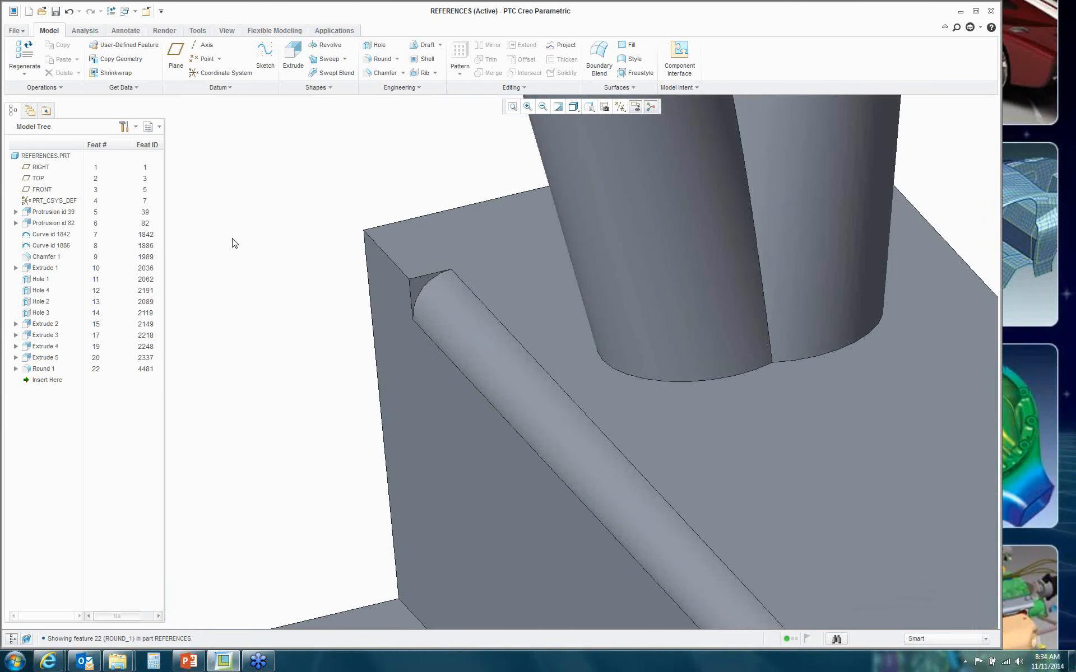
left_click(379, 59)
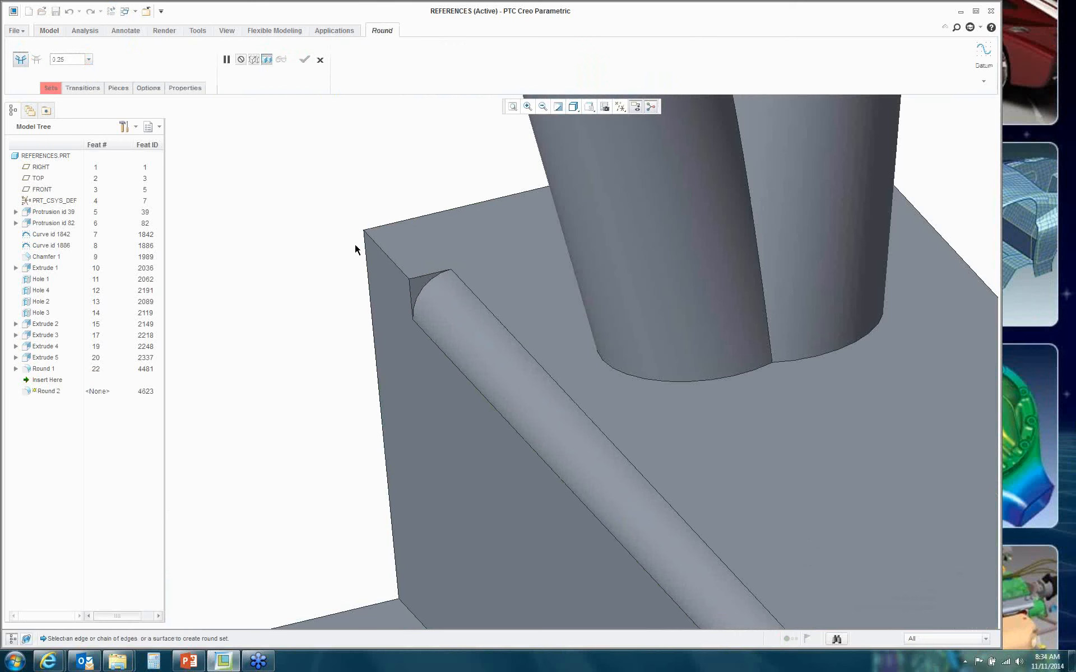
left_click(383, 257)
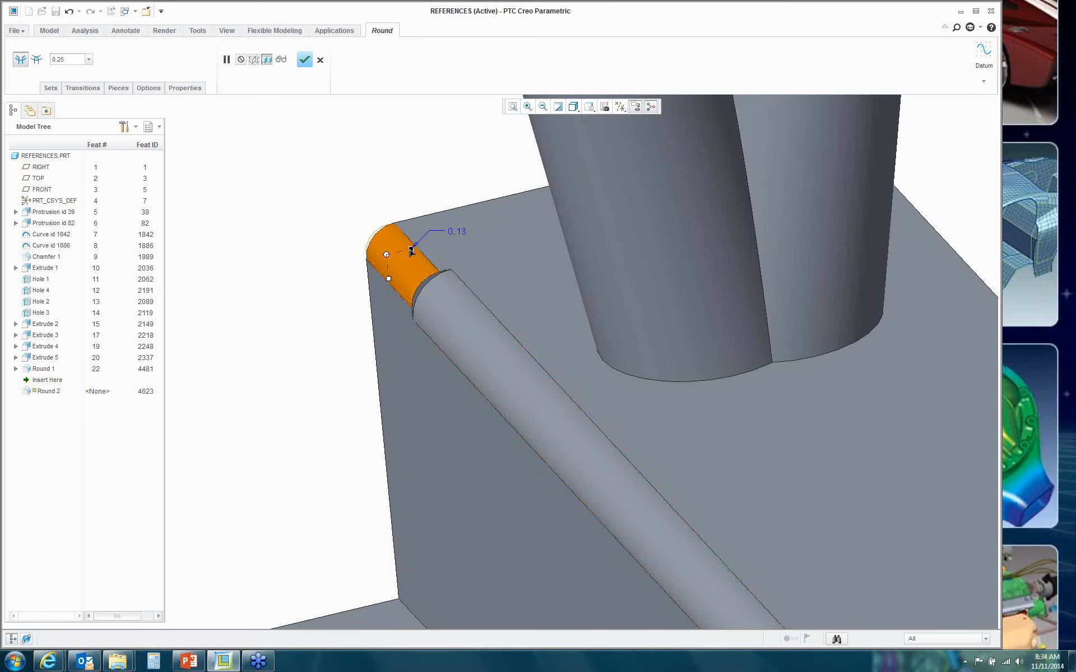
left_click(304, 60)
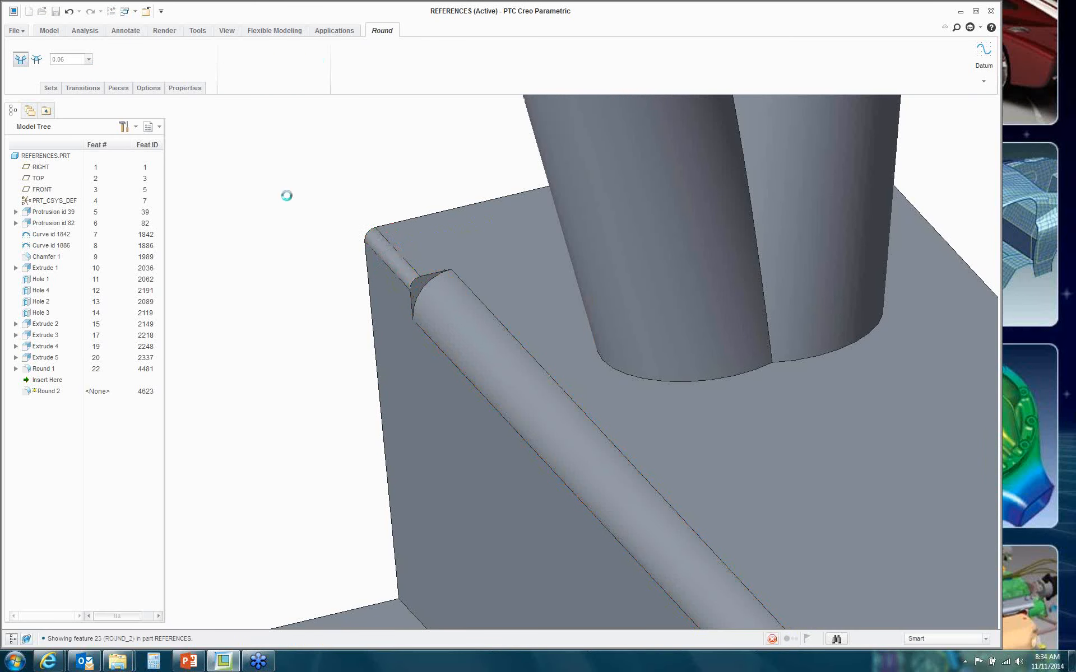
Step: Undo the short-edge round and the multi-set corner round with its datum point
scroll(303, 233, "up", 2)
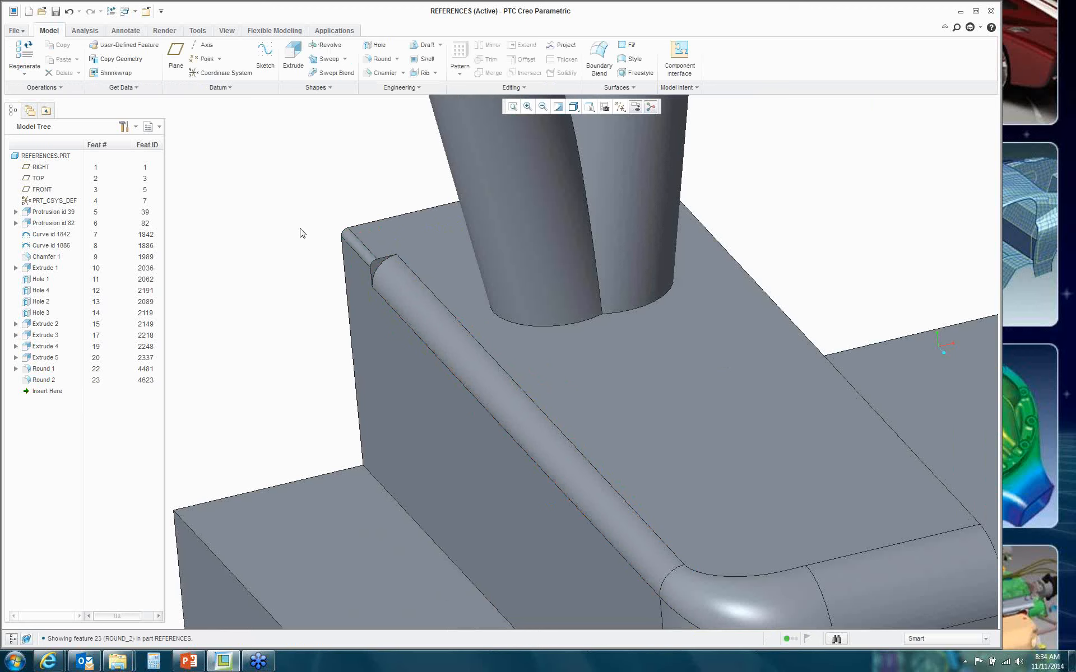
scroll(302, 233, "up", 1)
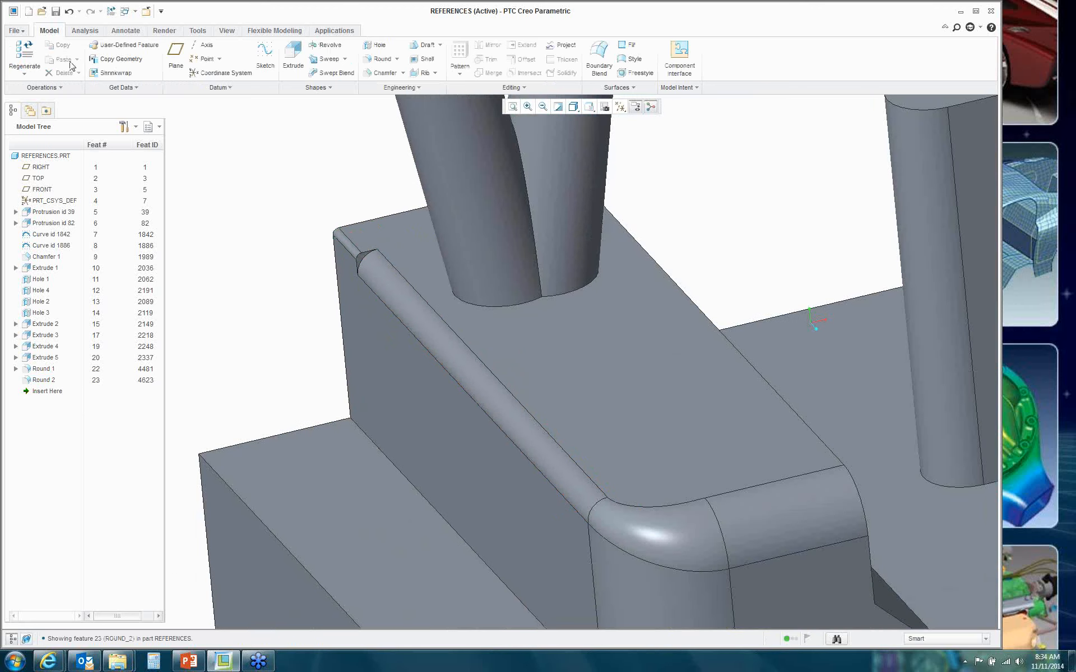
left_click(69, 11)
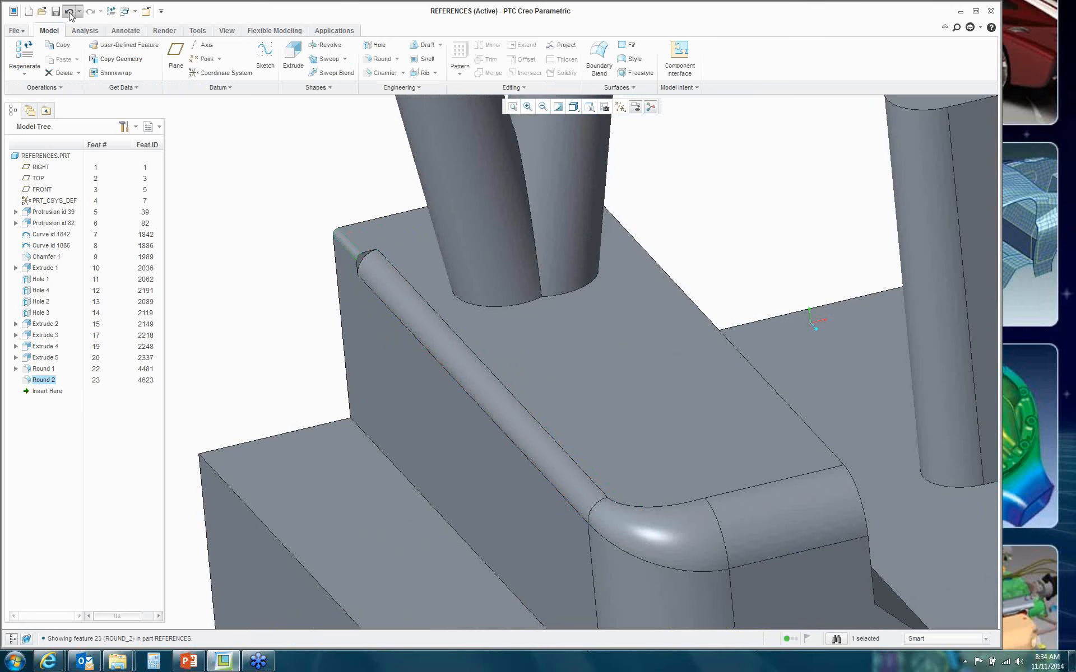
left_click(70, 11)
left_click(70, 11)
Step: Start a new round on the raised step's front upper edge and enlarge its radius to about 2.88
scroll(284, 176, "up", 1)
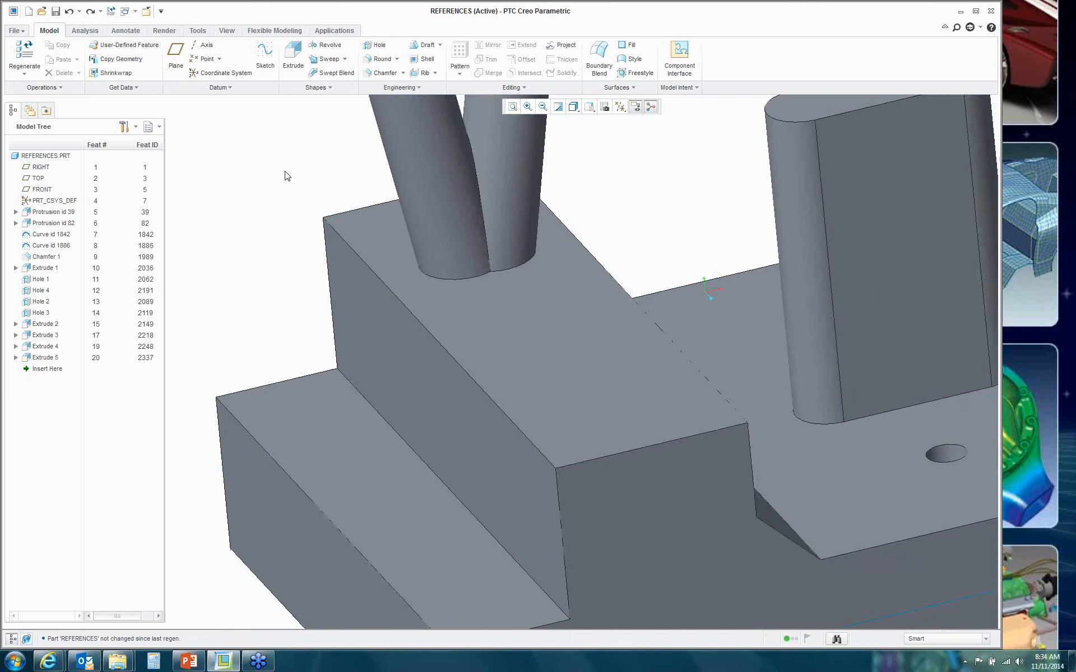
scroll(521, 334, "up", 3)
scroll(518, 358, "down", 3)
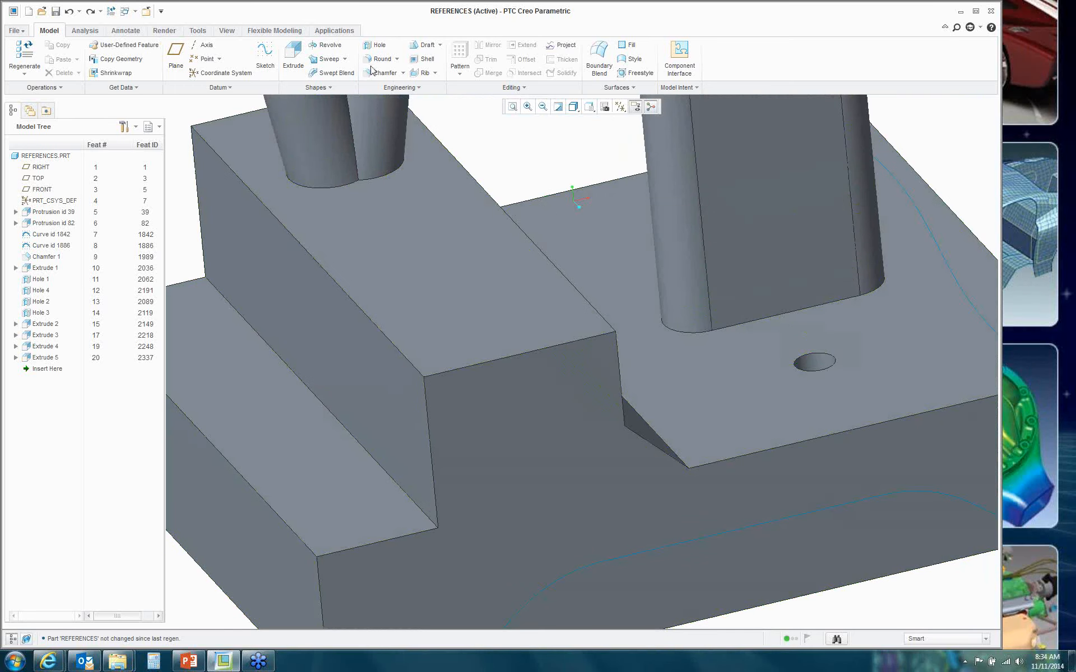
left_click(381, 59)
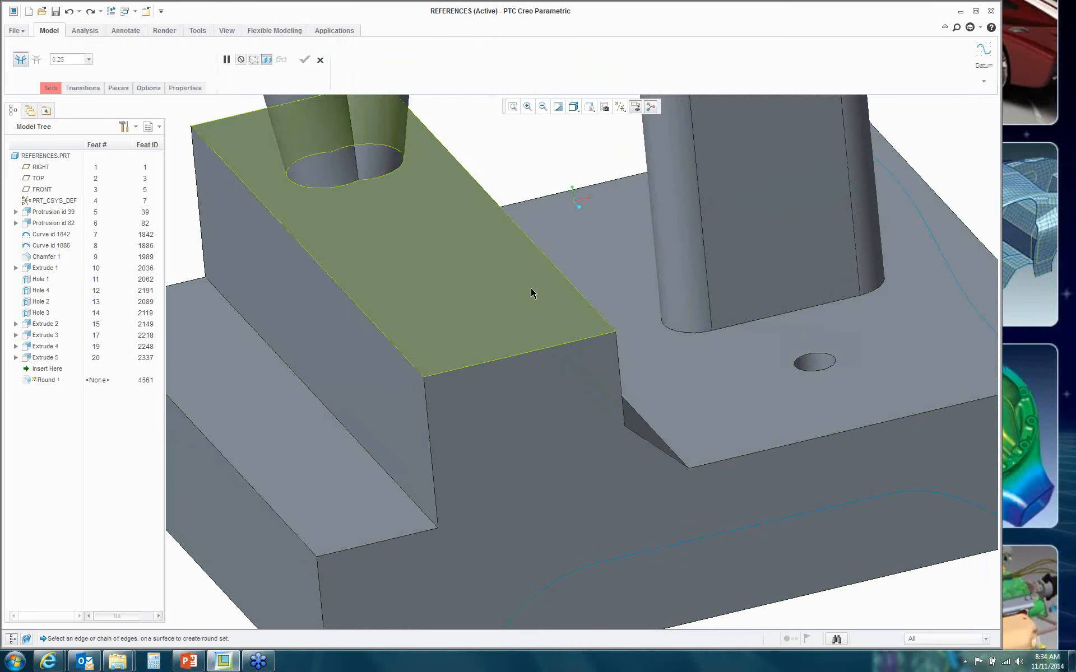
left_click(511, 361)
left_click_drag(513, 350, 431, 250)
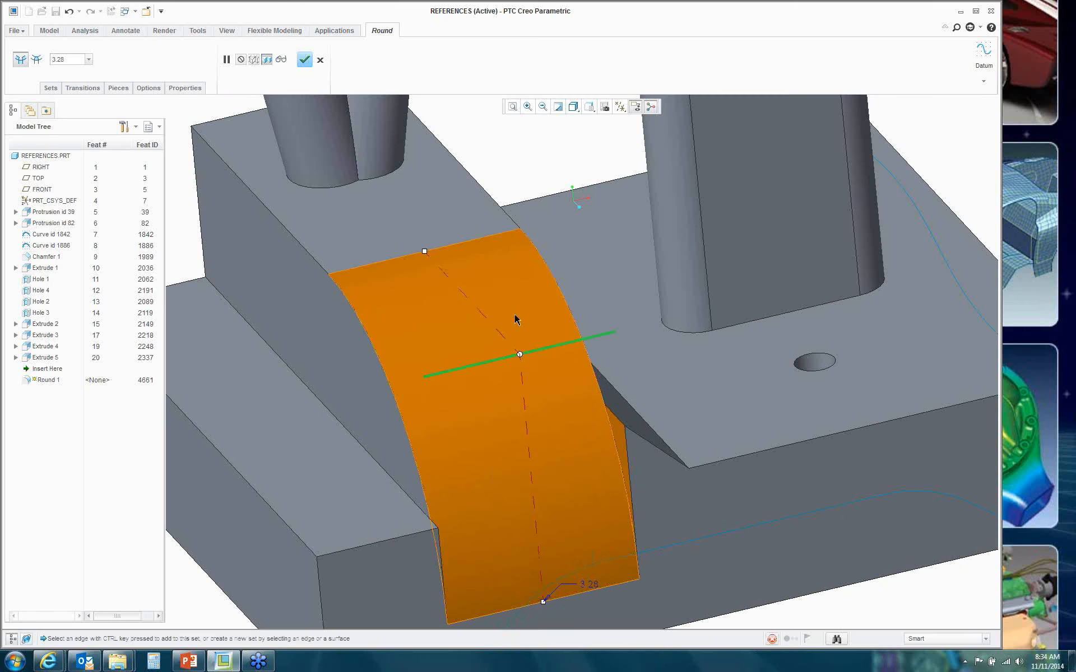
middle_click_drag(655, 415, 479, 277)
left_click_drag(475, 254, 497, 260)
mouse_move(521, 363)
middle_mouse_down()
mouse_move(566, 353)
mouse_move(432, 378)
middle_mouse_up()
scroll(436, 377, "up", 3)
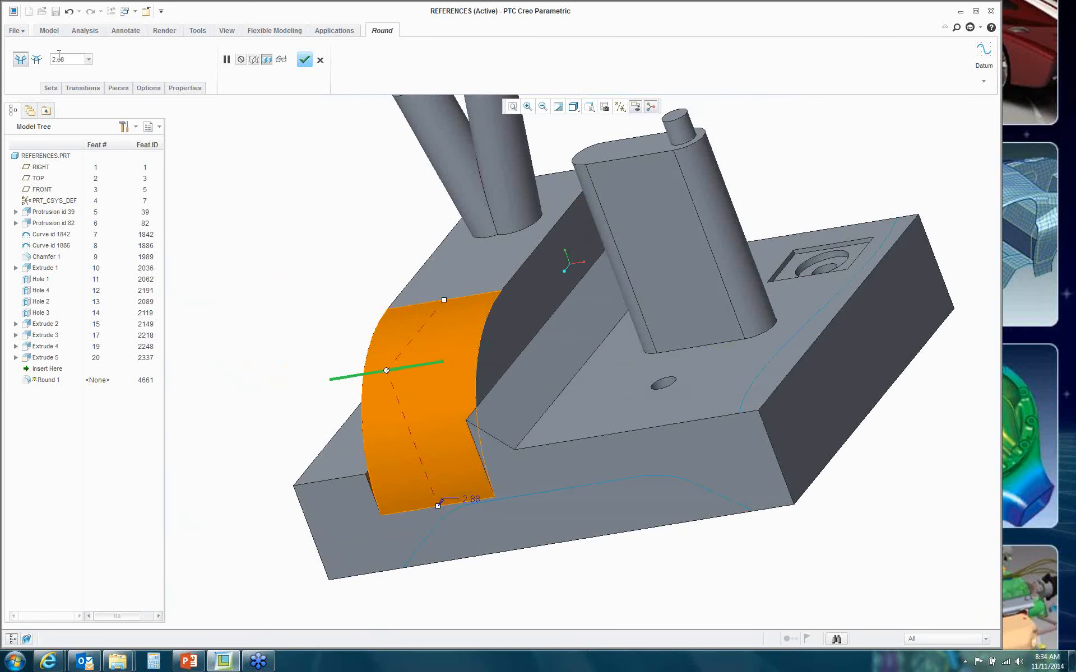
Step: Switch the round to transition mode and set the end transition beside the lower ledge to Stop Case 2
left_click(35, 59)
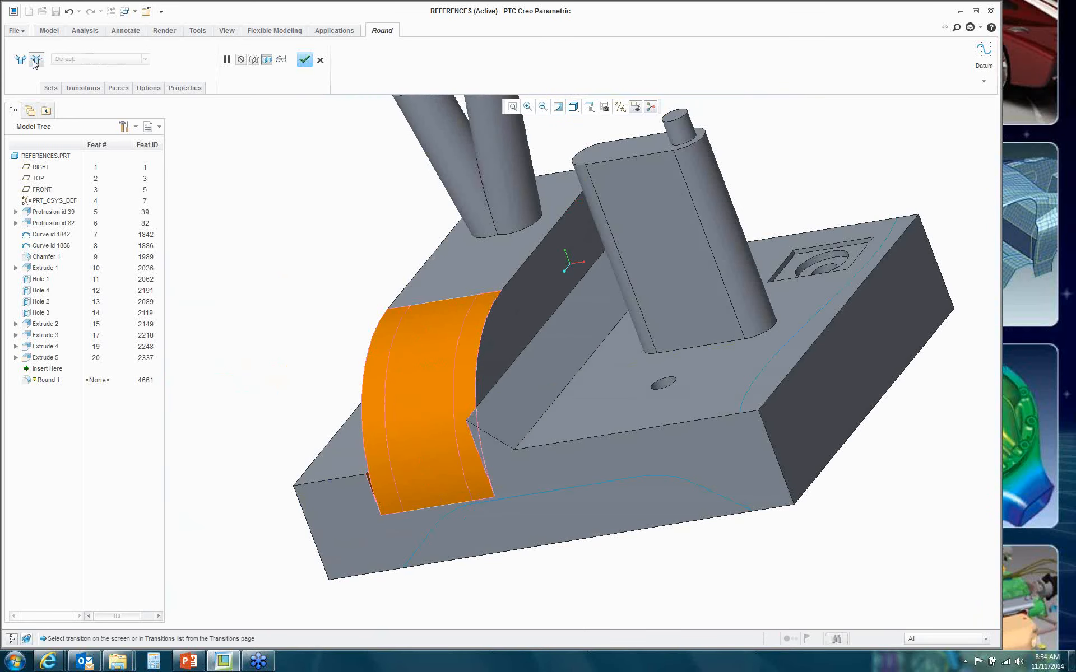
left_click(380, 354)
left_click(146, 60)
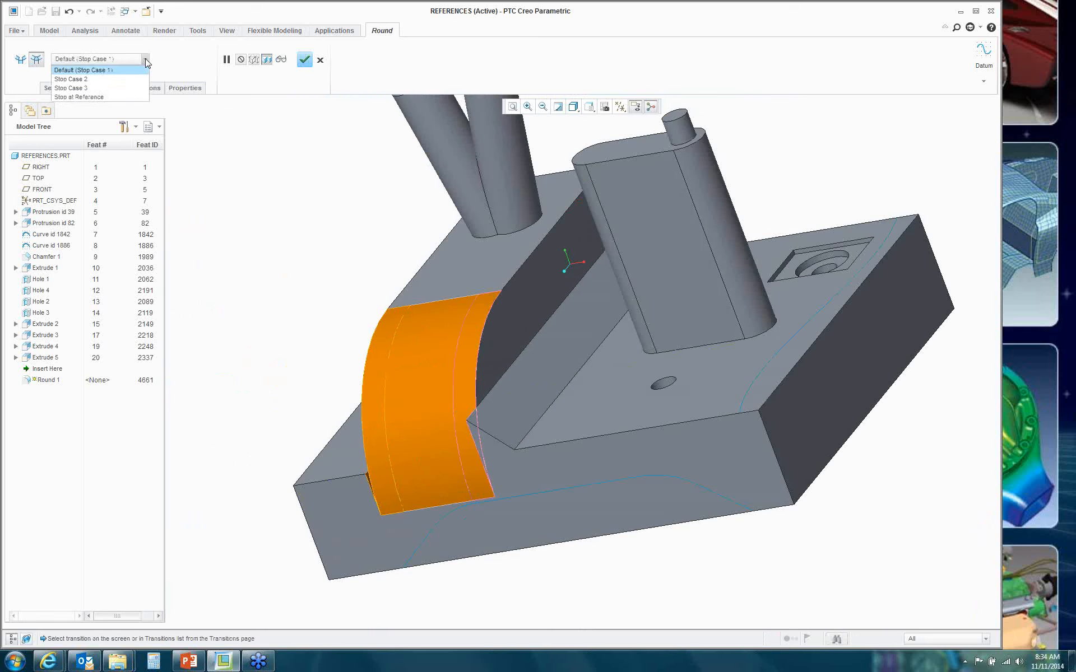
left_click(78, 80)
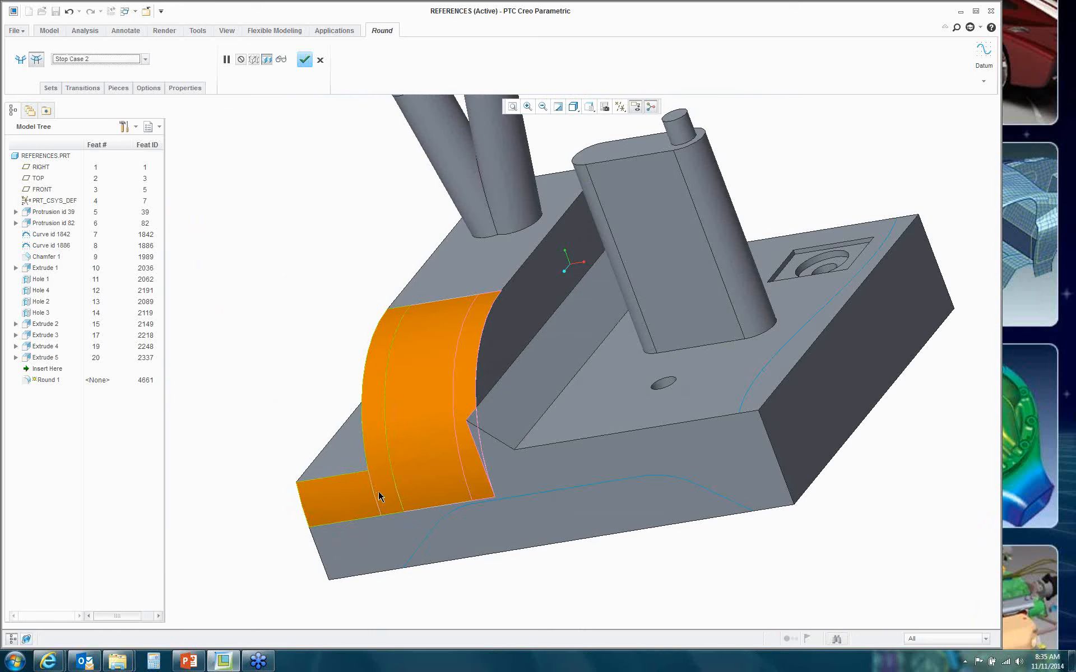
Step: Set the large round's remaining end transition, beside the raised step's angled inner face, to Stop Case 1 and complete the round
left_click(475, 473)
left_click(146, 59)
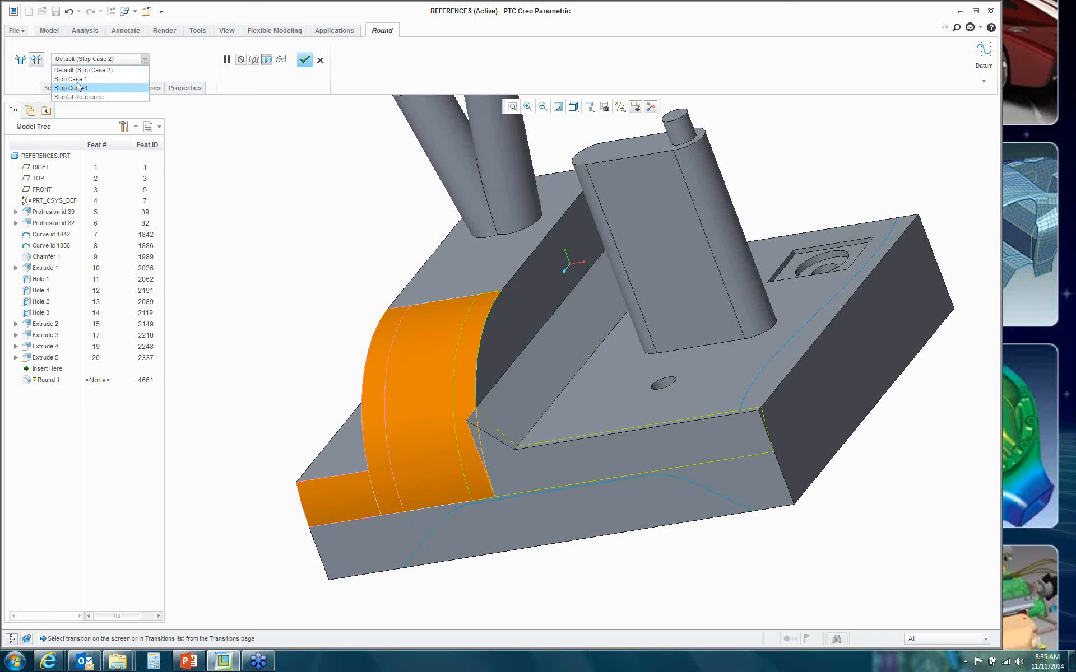
left_click(73, 79)
middle_click_drag(226, 266, 295, 261)
left_click(304, 60)
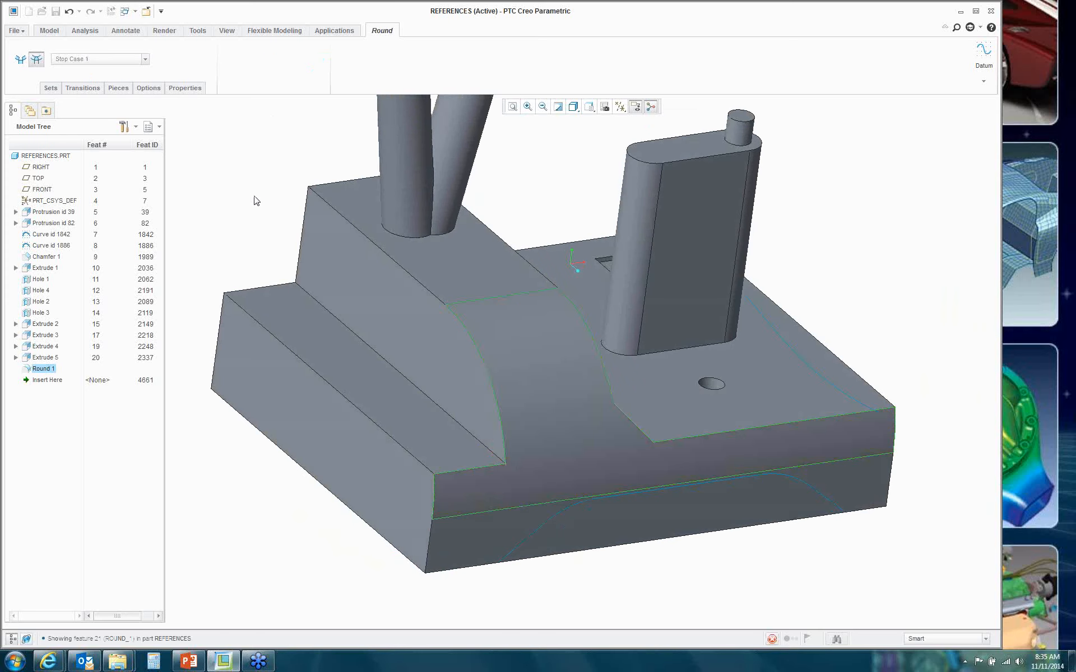
Step: Inspect the stop-case round from several sides and undo its creation
mouse_move(665, 572)
middle_mouse_down()
mouse_move(694, 545)
mouse_move(679, 569)
mouse_move(526, 593)
mouse_move(560, 583)
mouse_move(533, 600)
mouse_move(549, 595)
middle_mouse_up()
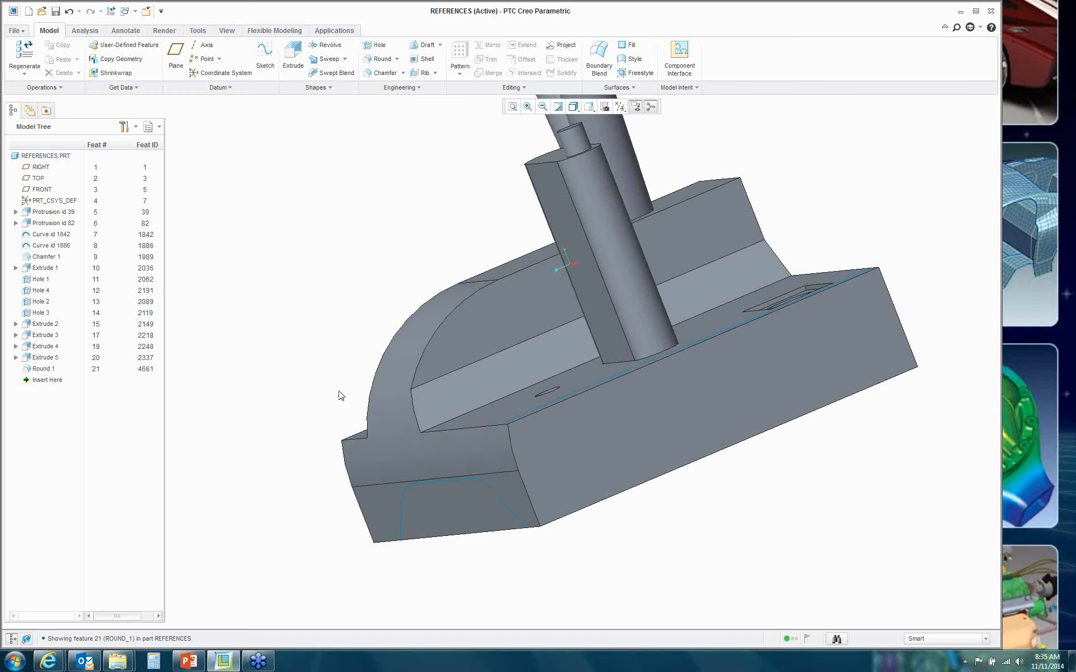
mouse_move(312, 365)
middle_mouse_down()
mouse_move(478, 372)
mouse_move(319, 339)
mouse_move(413, 329)
mouse_move(453, 340)
middle_mouse_up()
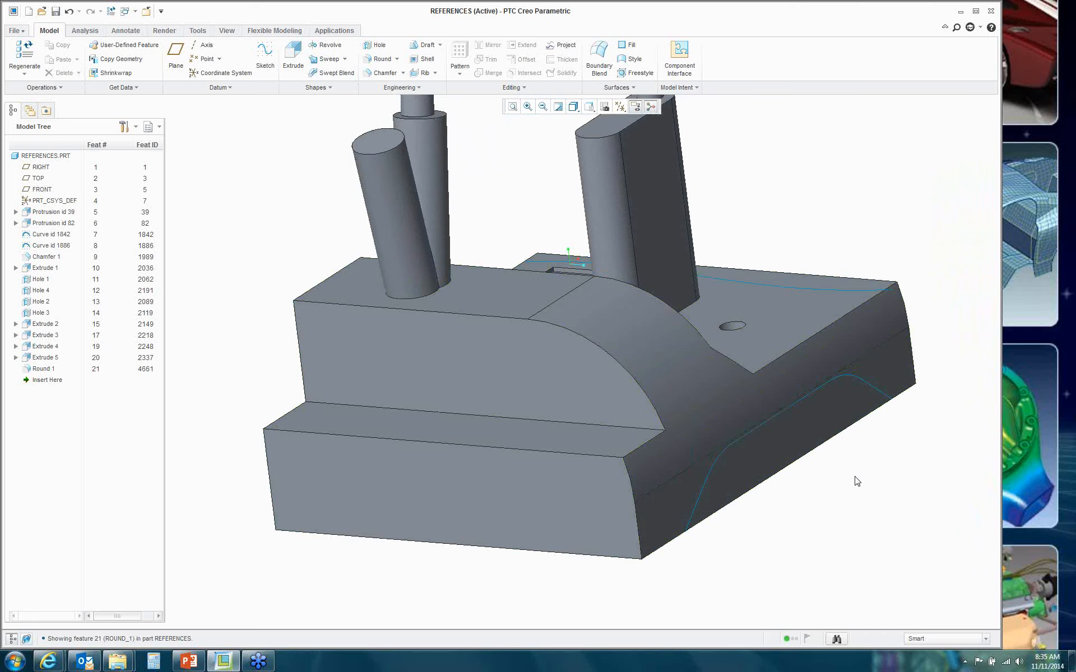
left_click(71, 13)
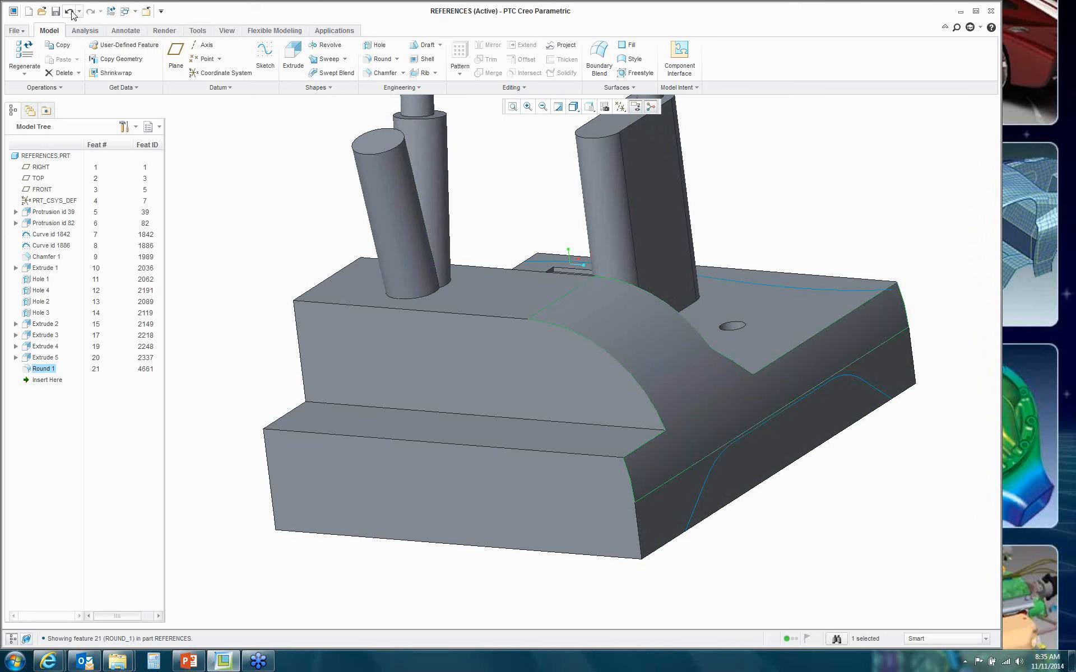
left_click(70, 12)
Step: Create a through-curve round on the base's long upper side edge, driven by the curve on the top face beside it
mouse_move(598, 397)
middle_mouse_down()
mouse_move(530, 404)
mouse_move(510, 447)
mouse_move(372, 352)
mouse_move(552, 396)
mouse_move(528, 387)
mouse_move(539, 413)
middle_mouse_up()
scroll(753, 356, "down", 1)
scroll(753, 253, "down", 1)
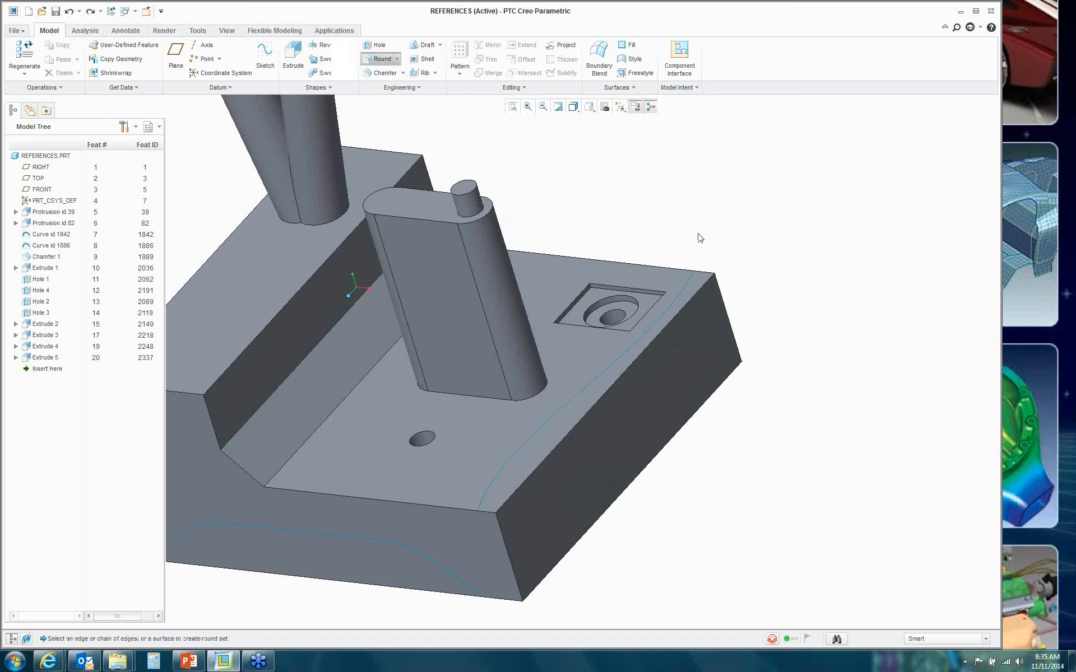
left_click(382, 59)
left_click(636, 358)
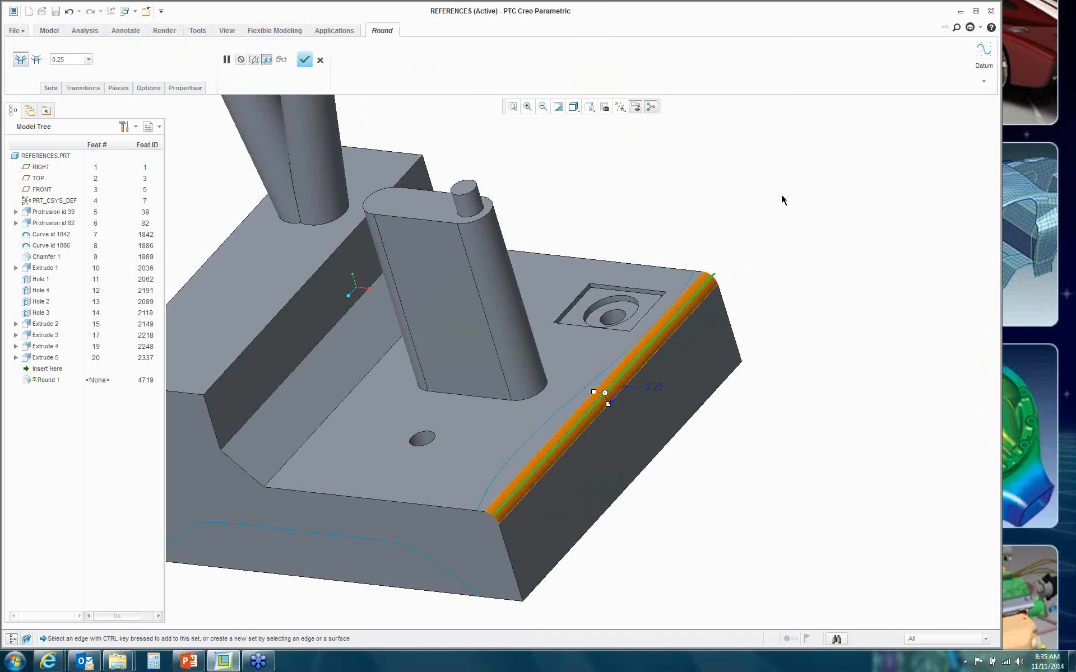
left_click(51, 88)
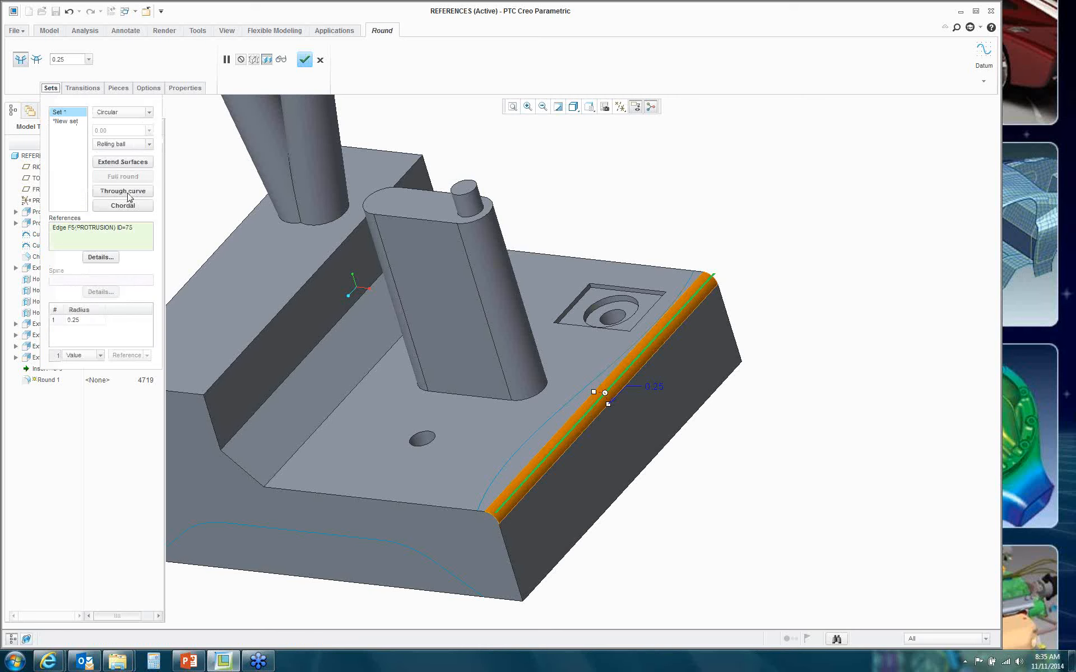
left_click(124, 191)
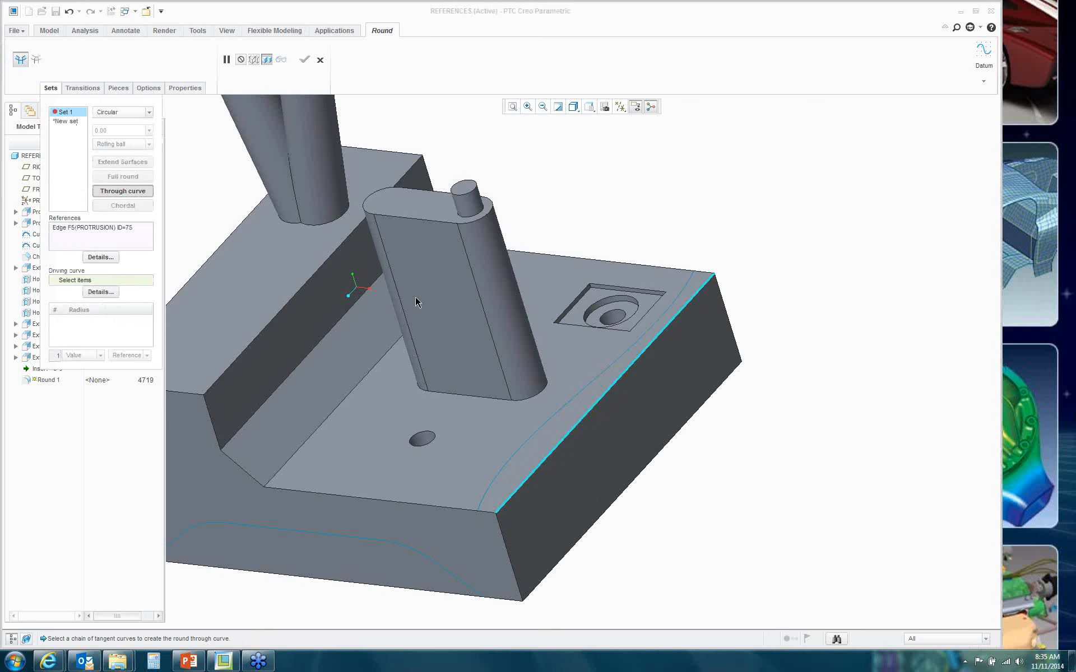
left_click(589, 385)
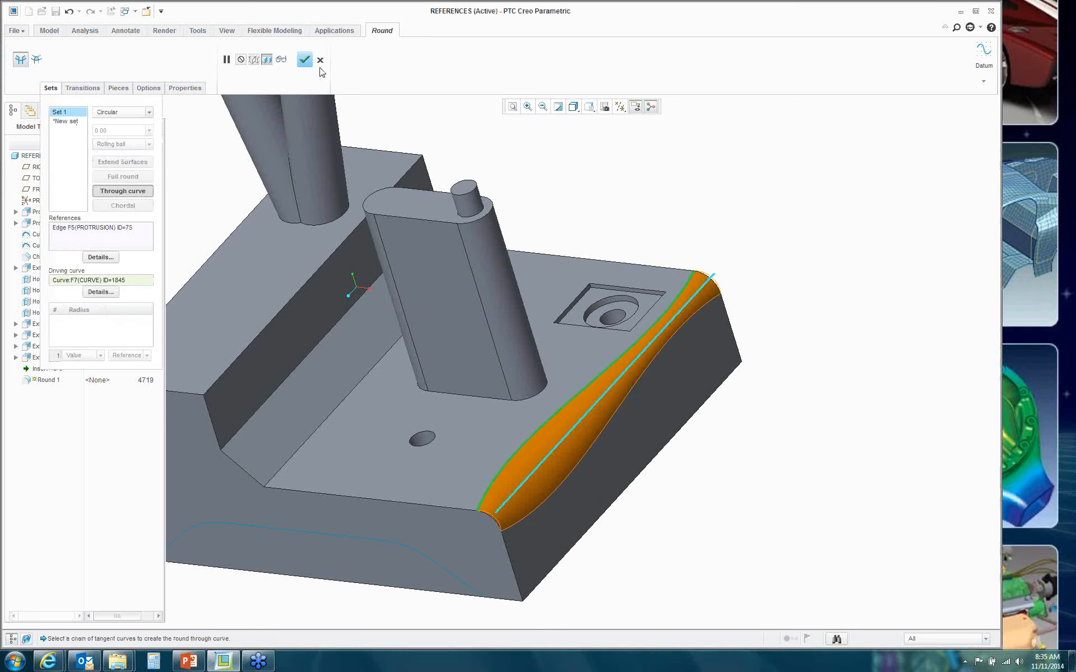
left_click(305, 59)
Step: Start a second round on the base's lower front edge and enlarge its radius to about 0.56
middle_click_drag(704, 212, 785, 238)
scroll(768, 284, "down", 3)
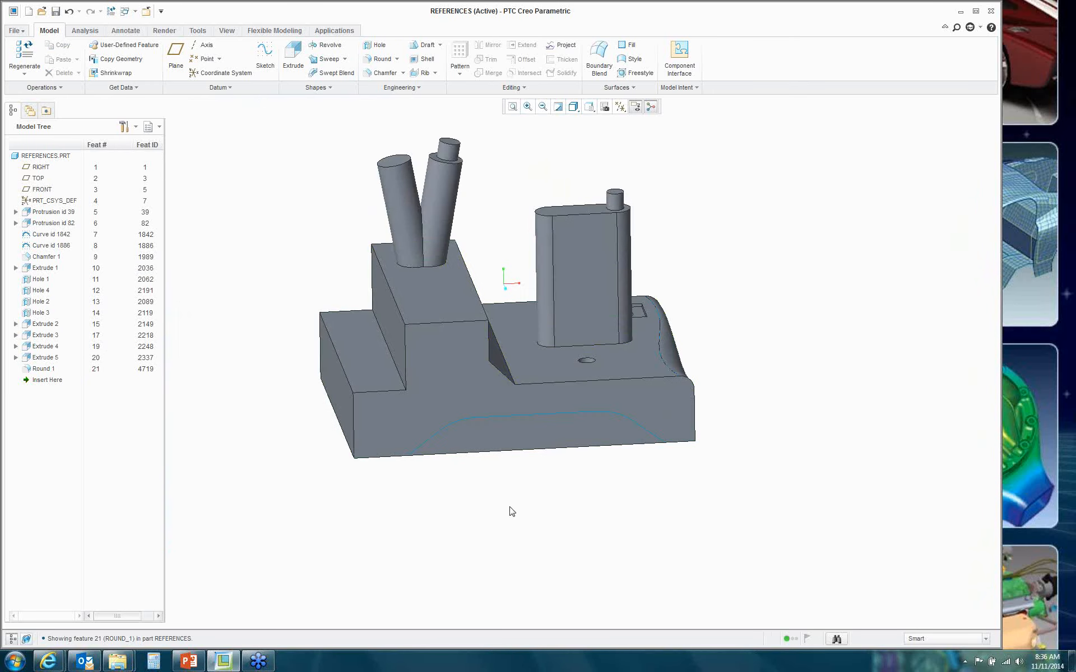
middle_click_drag(512, 511, 480, 512)
left_click(497, 466)
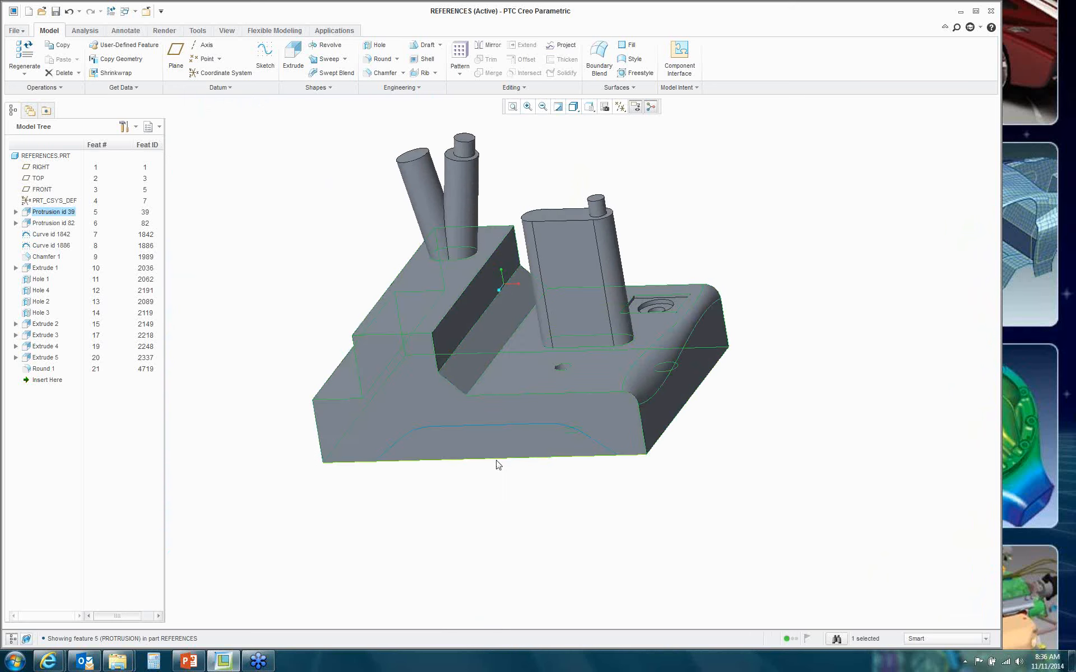
left_click(497, 465)
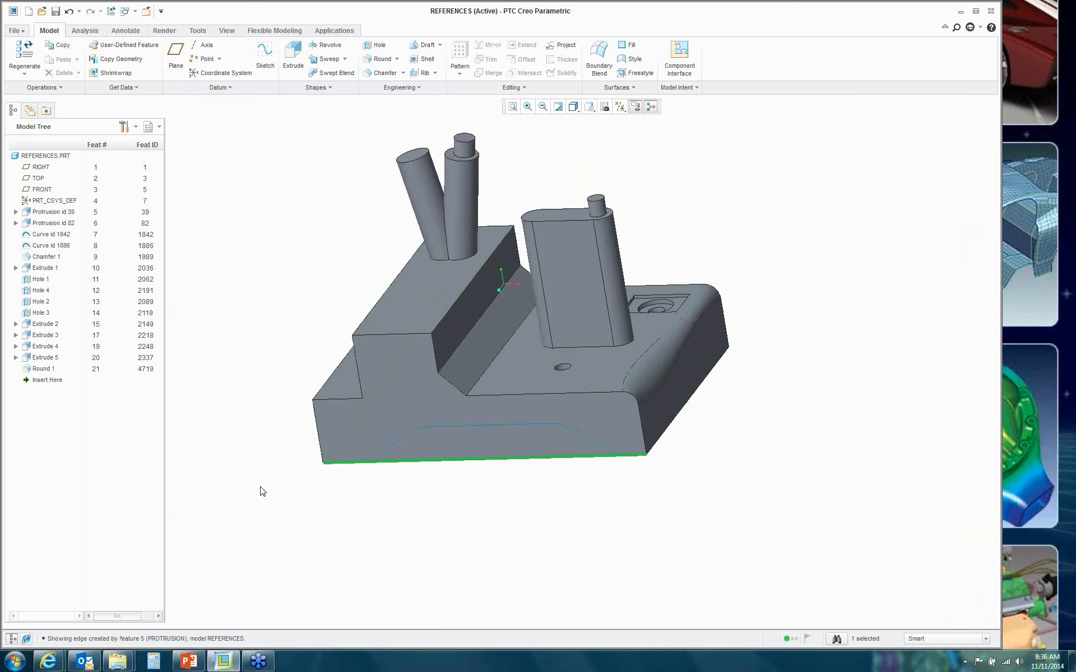
right_click(289, 273)
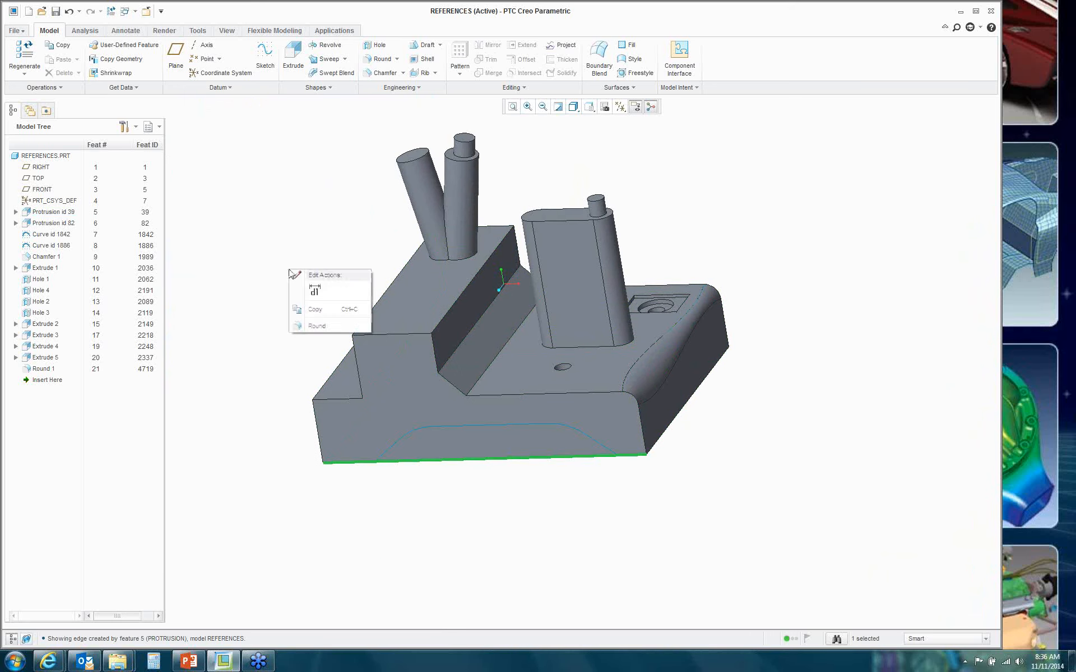
left_click(317, 326)
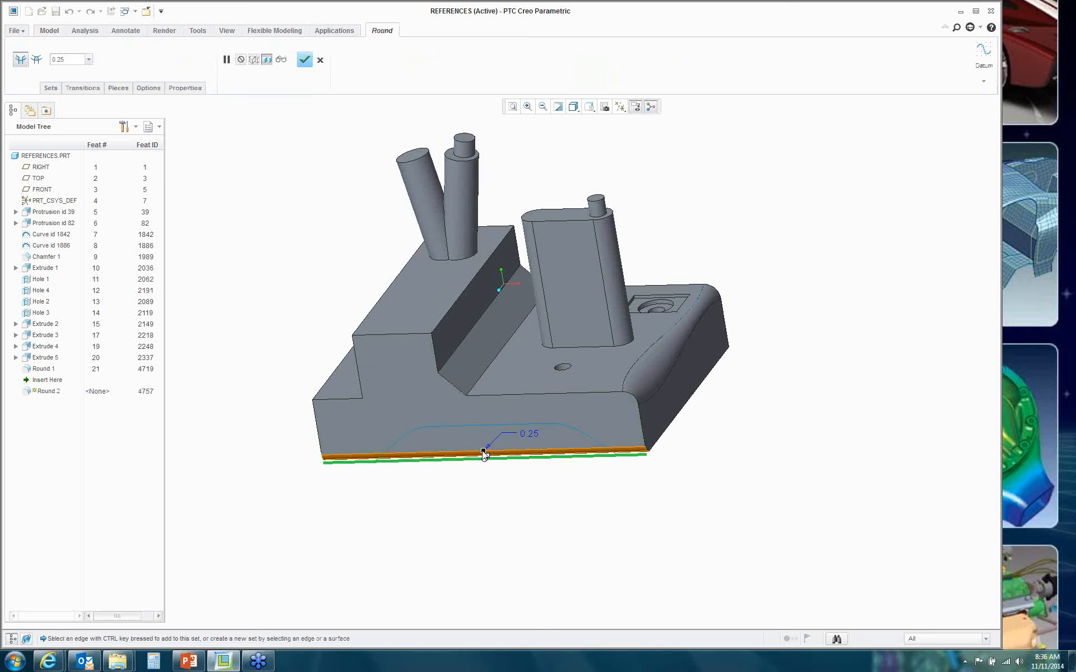
left_click_drag(484, 453, 482, 441)
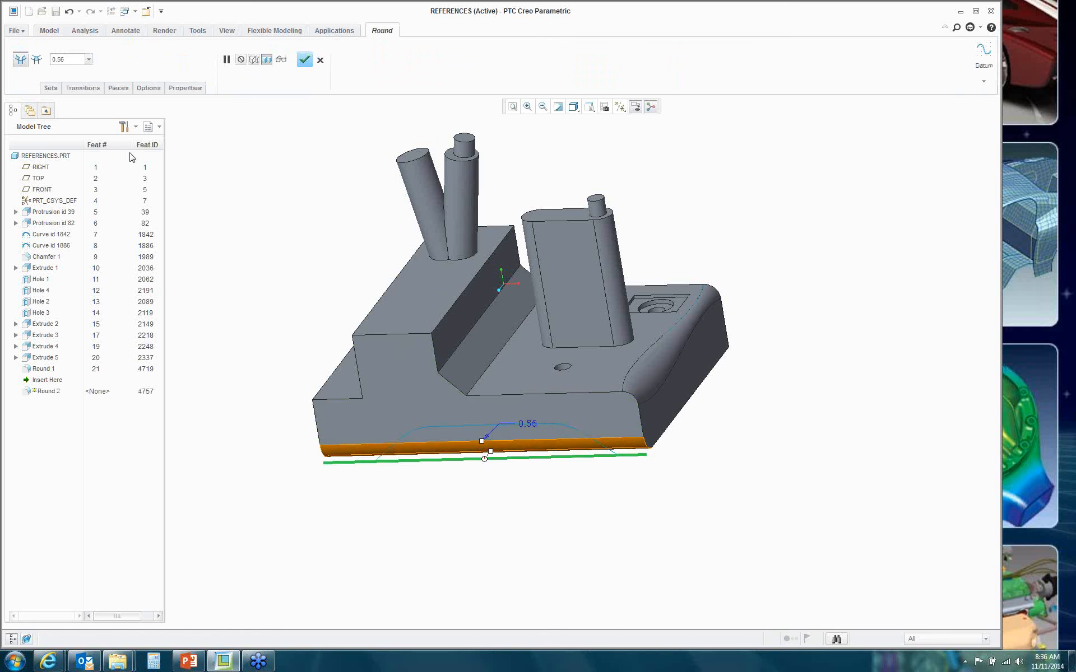
Step: Convert the lower front round to Through curve, driven by the arched curve on the front face, and complete it
left_click(51, 88)
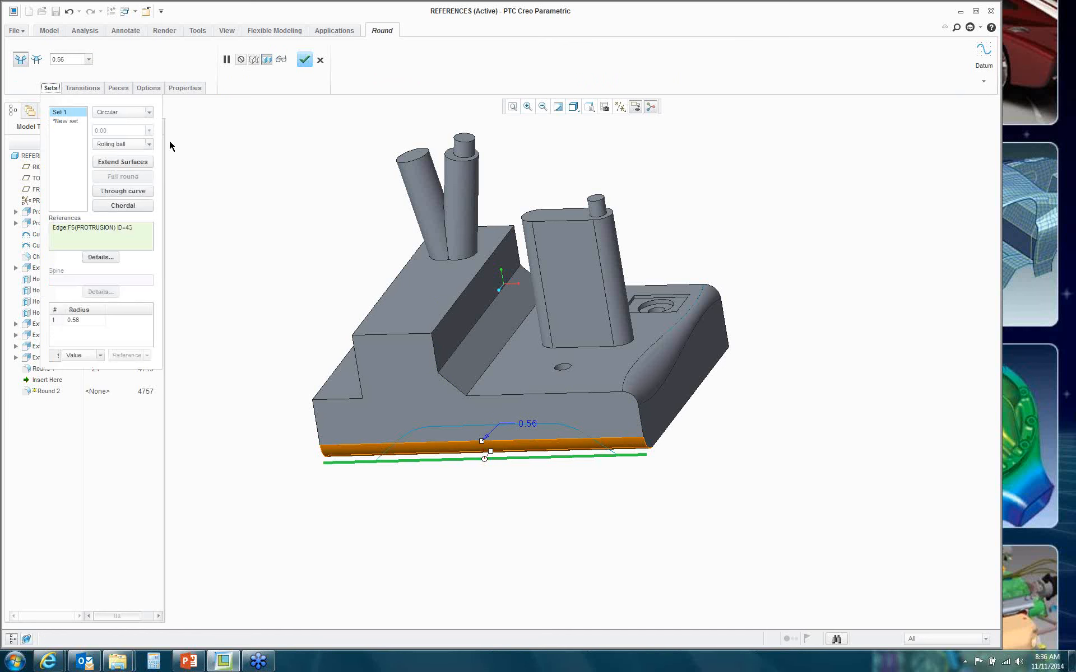
left_click(149, 191)
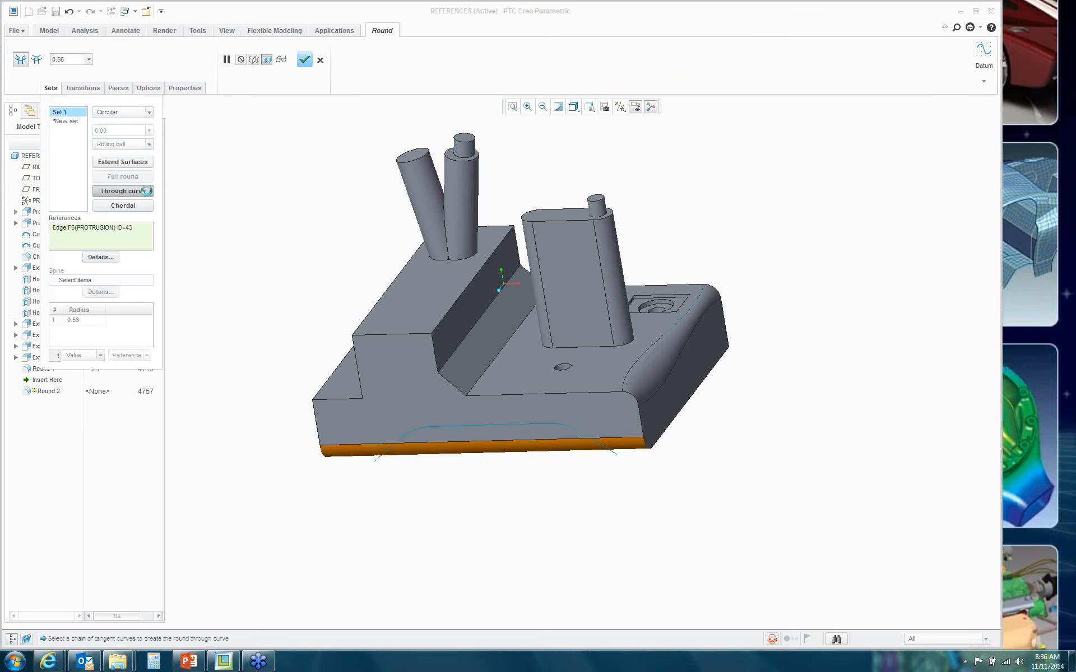
left_click(431, 437)
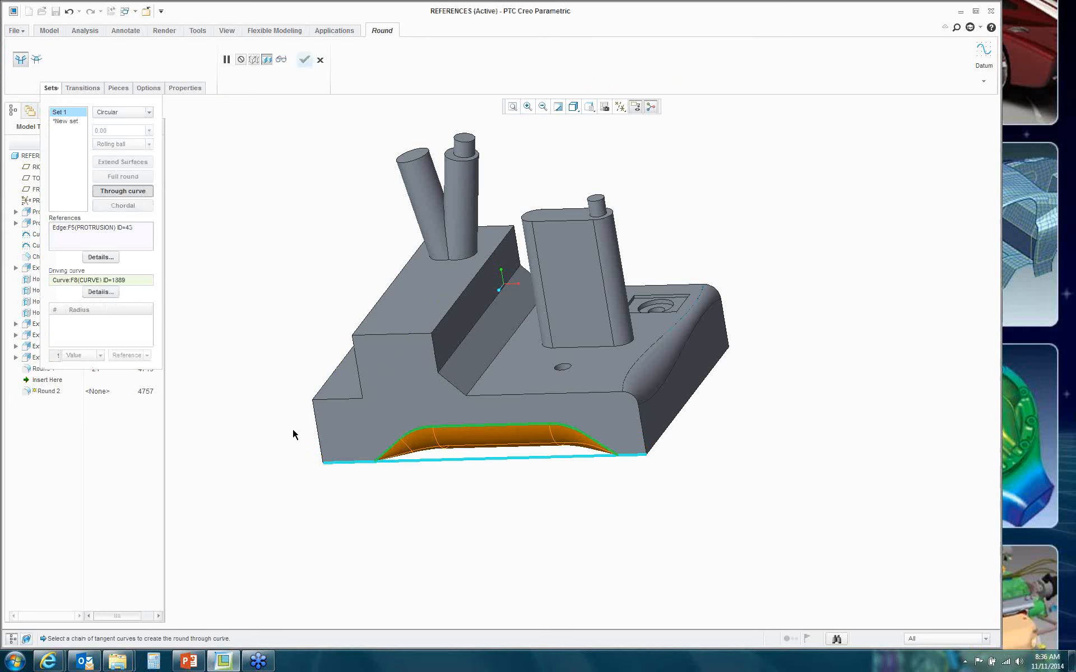
middle_click(280, 314)
middle_click_drag(396, 523, 437, 551)
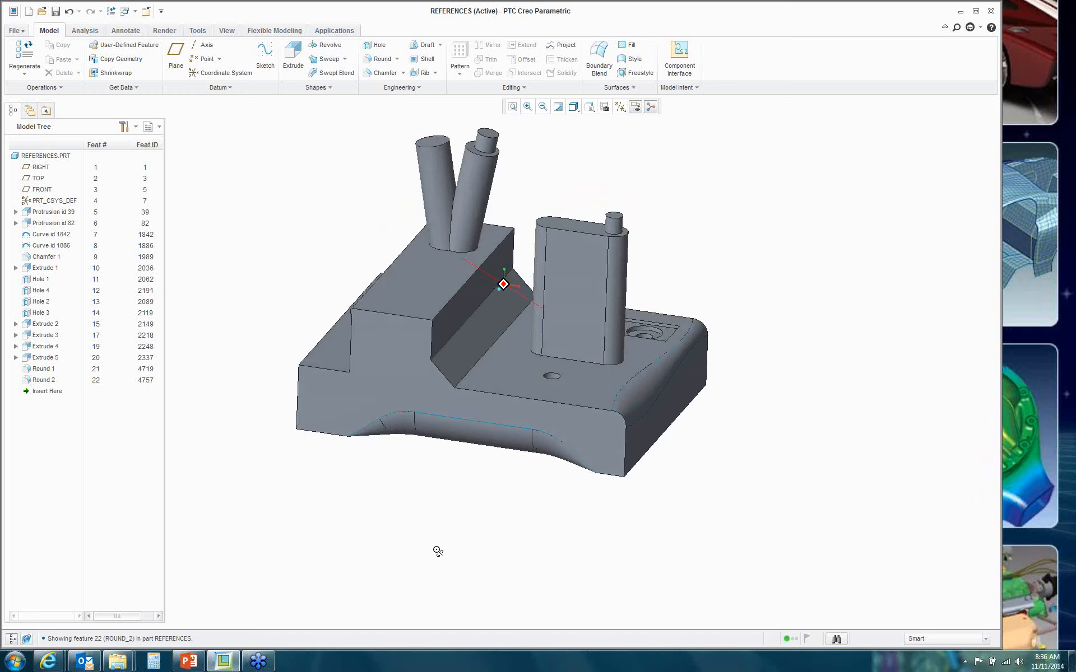
scroll(431, 454, "up", 3)
left_click(328, 409)
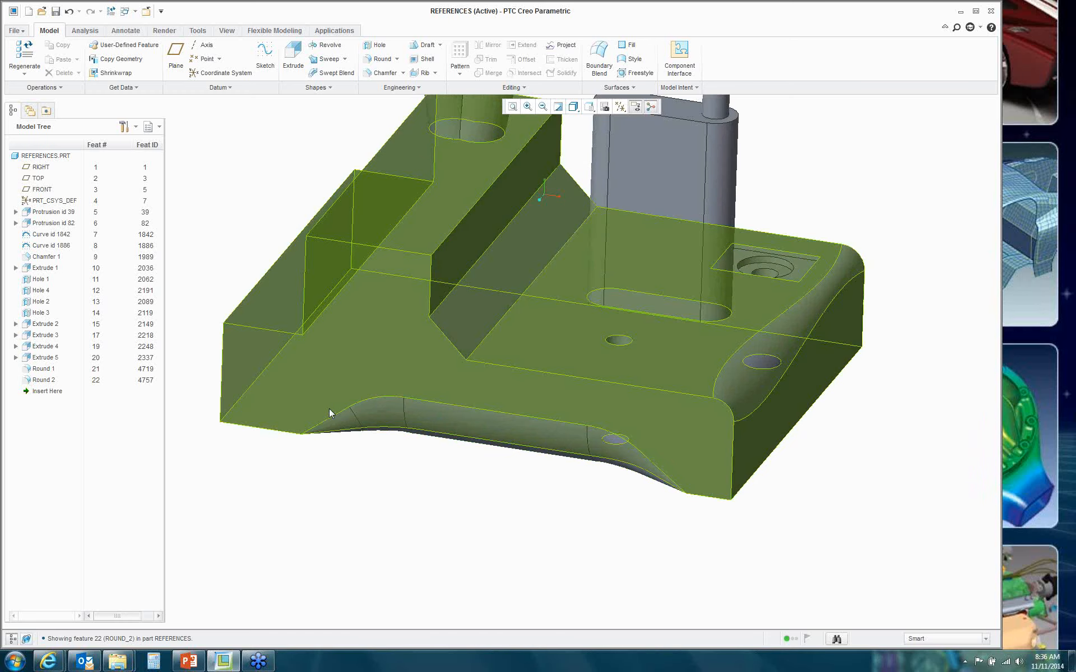
left_click(330, 411)
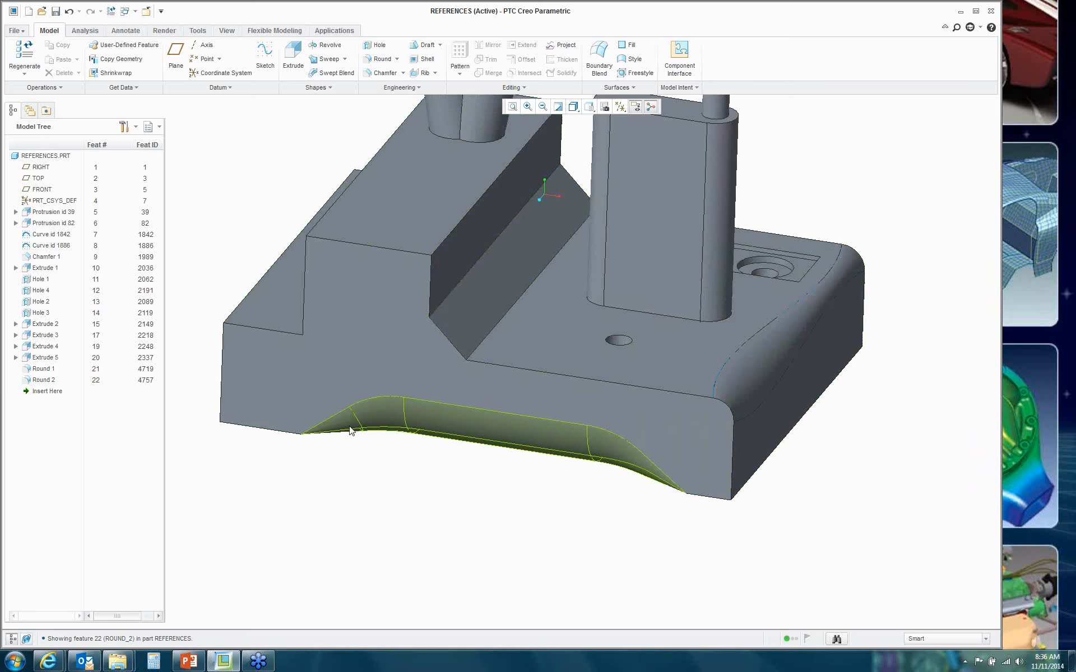
mouse_move(403, 504)
middle_mouse_down()
mouse_move(433, 488)
mouse_move(421, 447)
mouse_move(425, 464)
mouse_move(397, 516)
middle_mouse_up()
Step: Start a round on the base edge of the small pin atop the oblong boss and reduce its radius to about 0.09
key("ctrl+d")
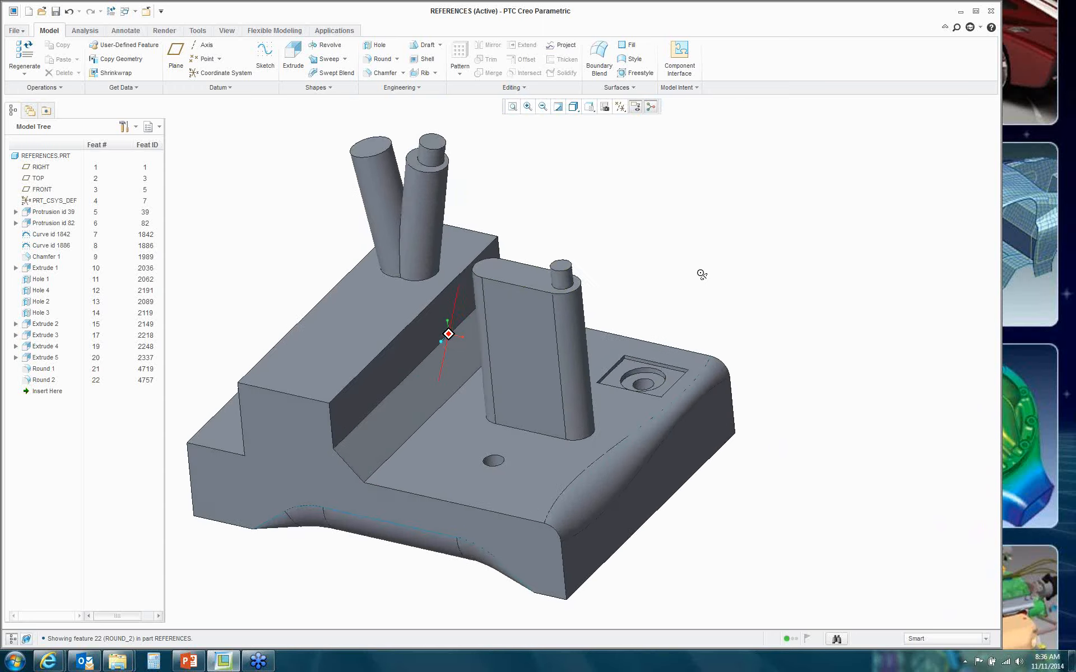
scroll(628, 271, "down", 5)
scroll(597, 271, "down", 2)
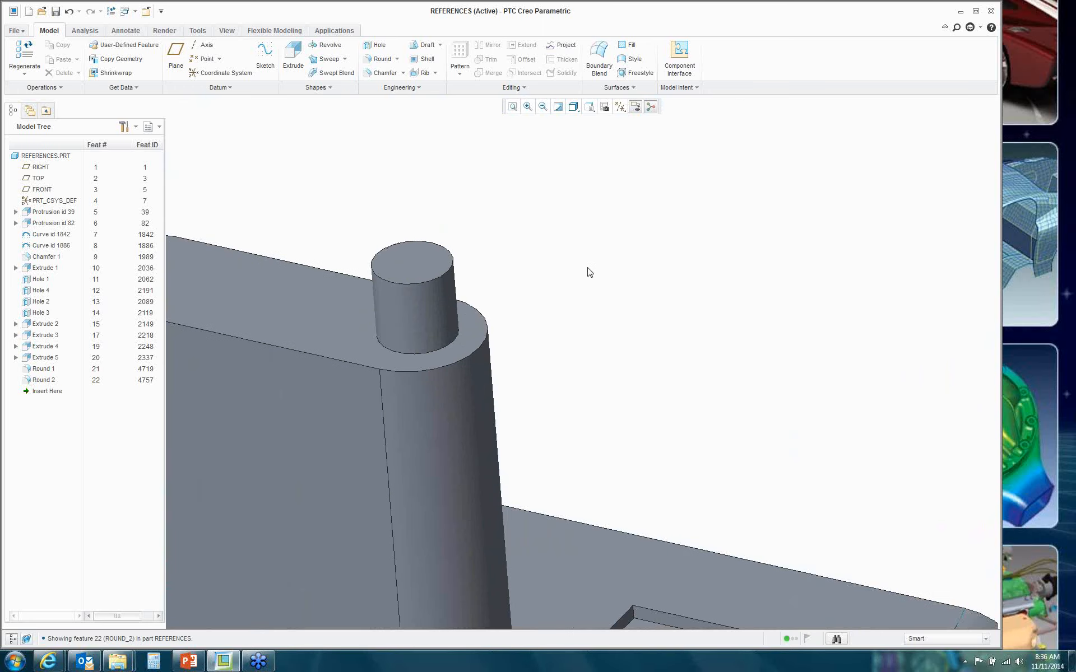
left_click(445, 344)
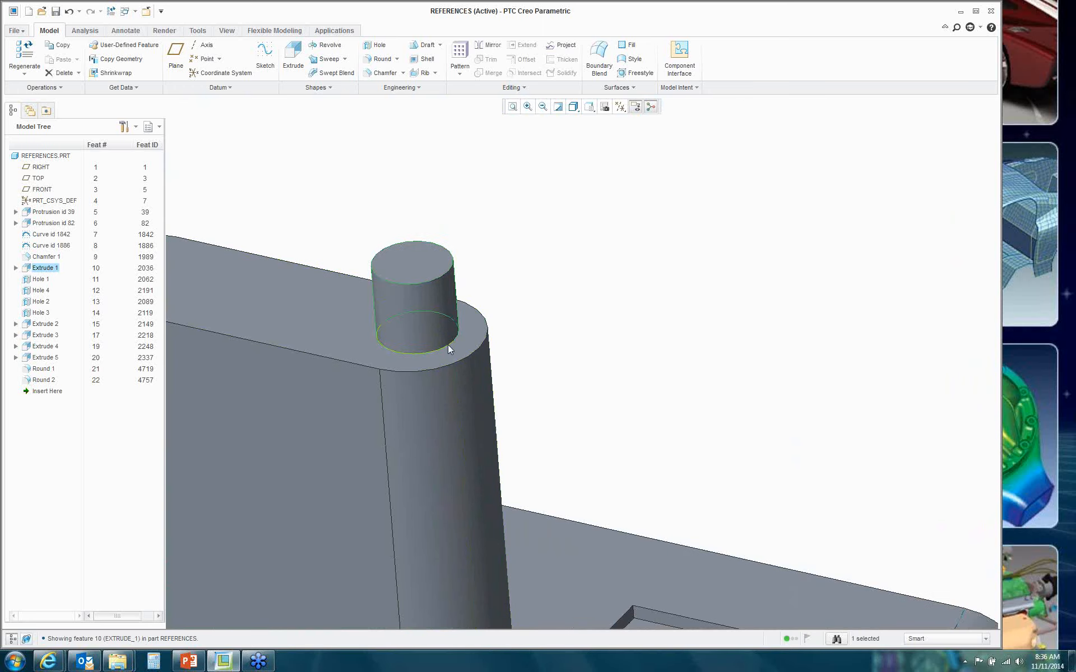
left_click(451, 343)
right_click(529, 259)
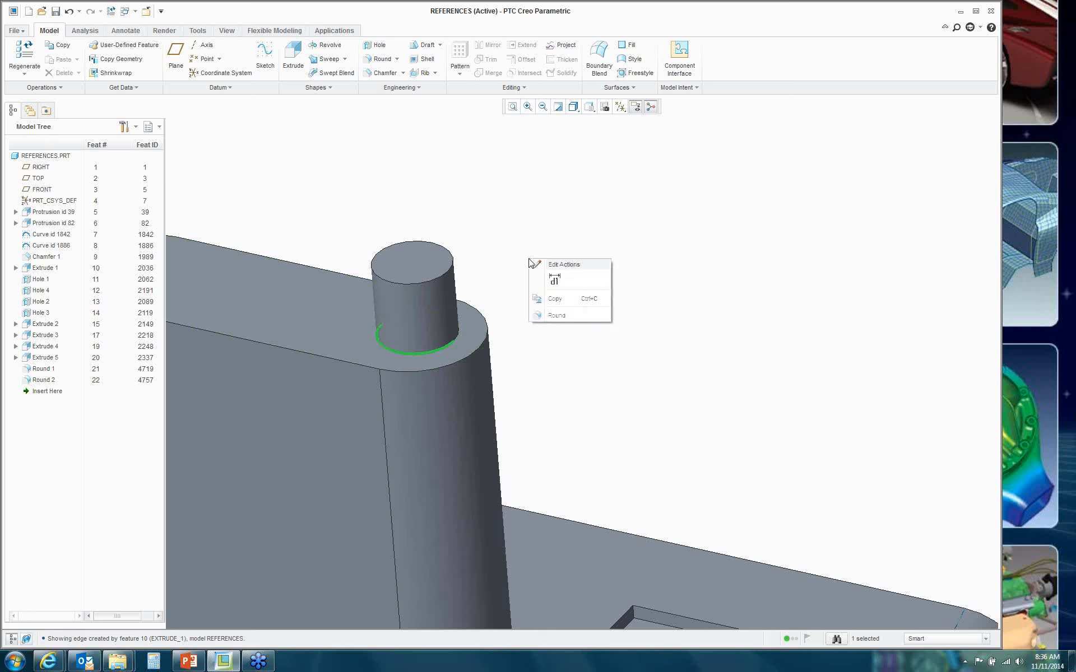
left_click(554, 315)
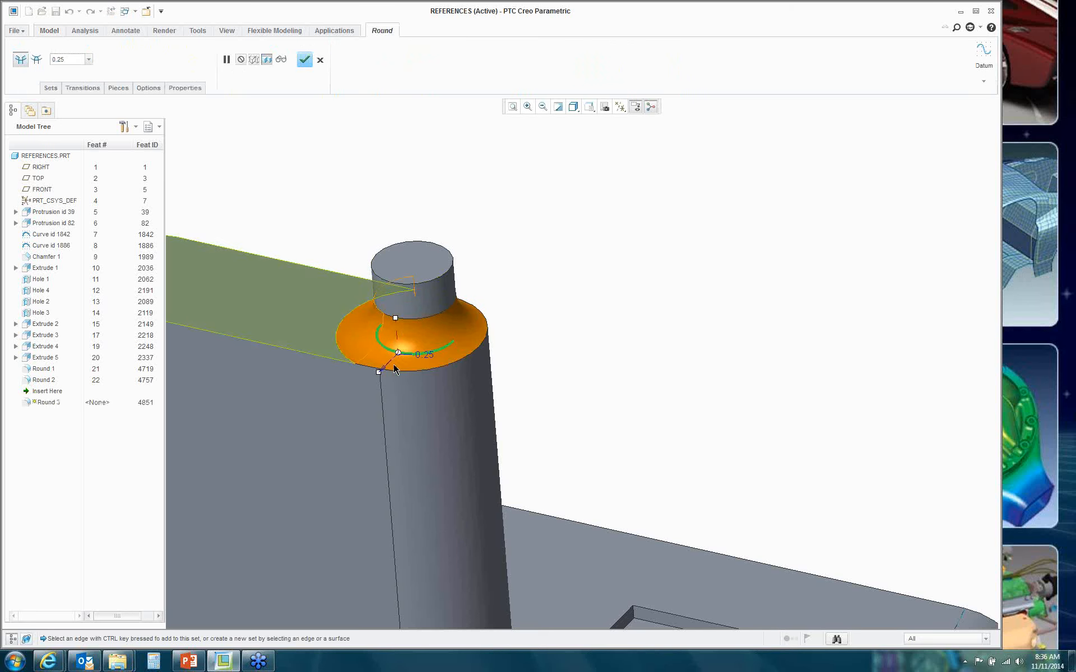
left_click_drag(379, 373, 392, 362)
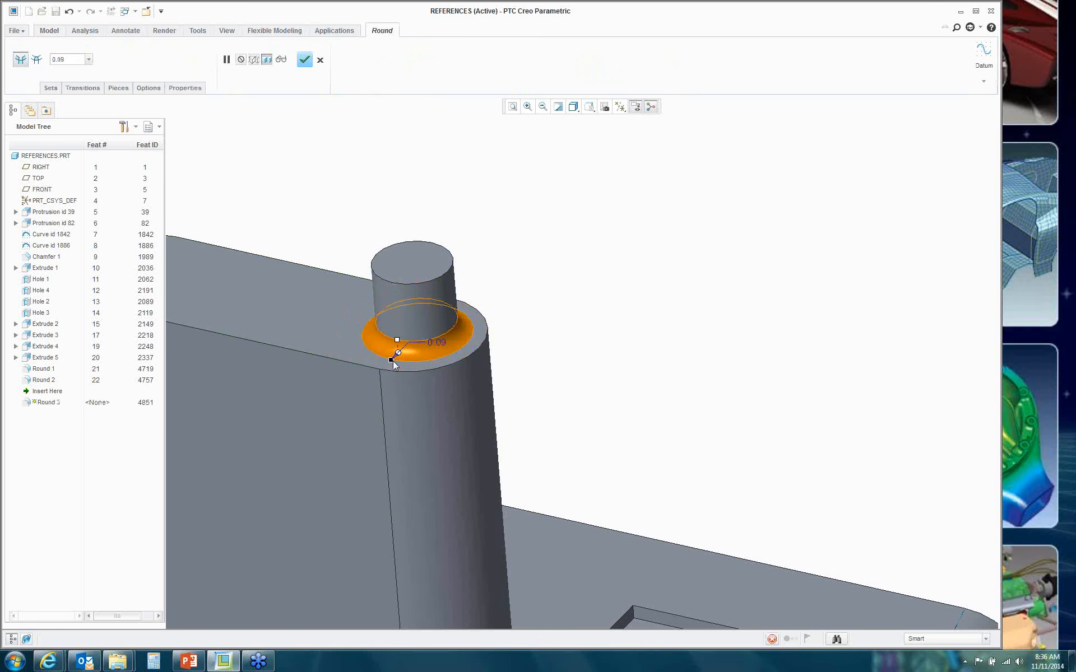
Step: Make the pin's base round pass through the oblong boss's rounded top end edge as driving curve, and complete it
left_click(50, 89)
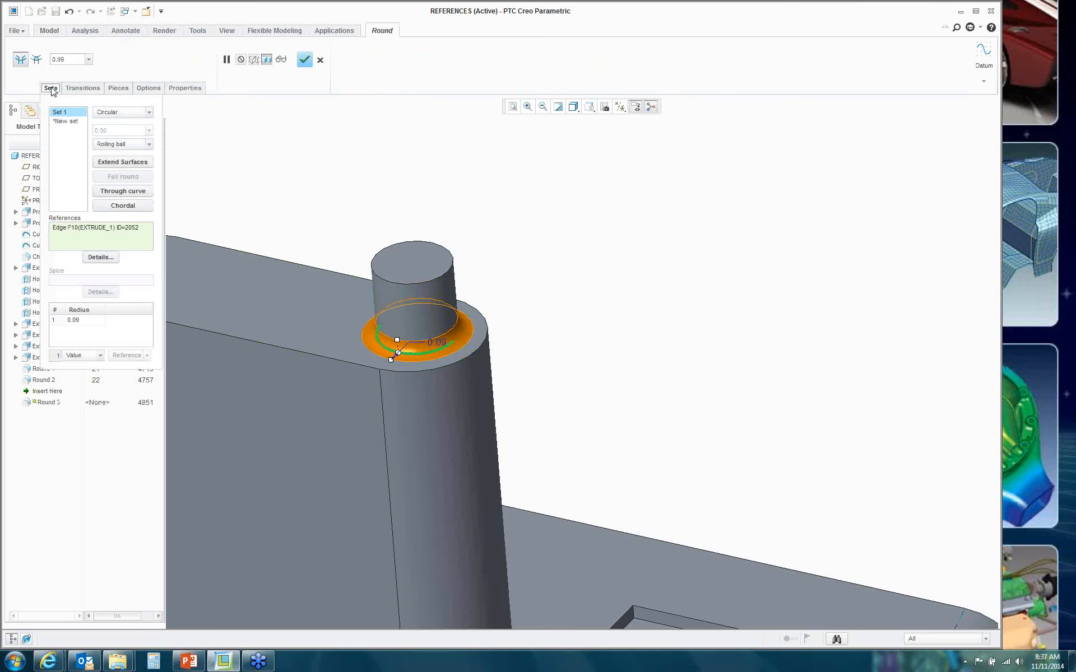
left_click(138, 192)
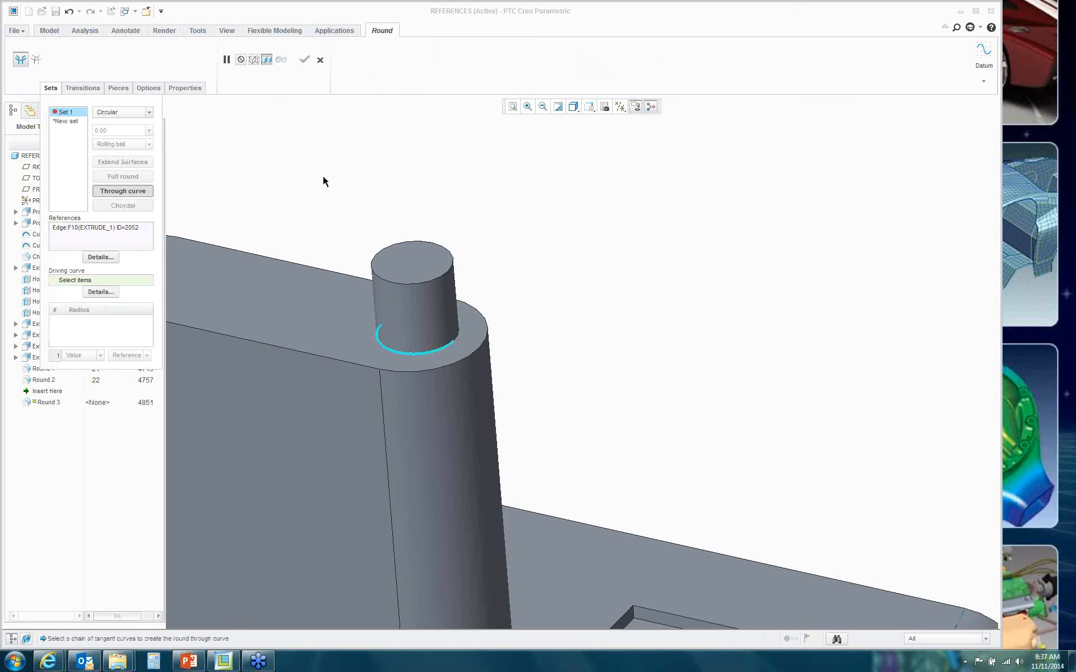
left_click(477, 358)
middle_click(599, 268)
middle_click_drag(599, 268, 703, 299)
scroll(702, 298, "down", 2)
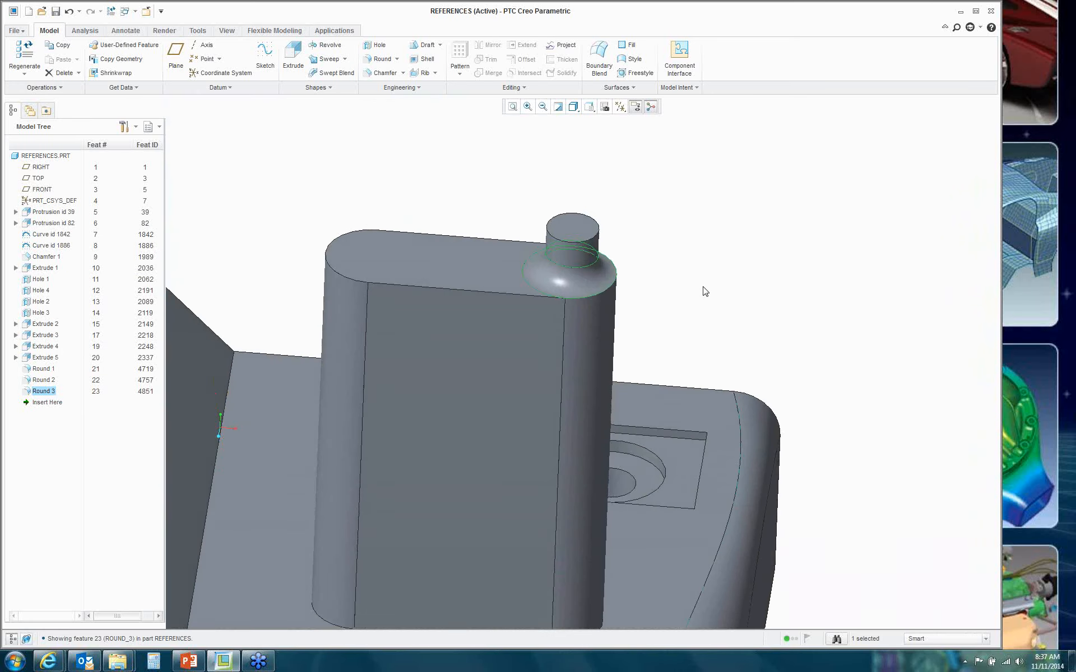
left_click(707, 287)
Step: Round the top rim of the slanted cylinder using Through curve, driven by the base edge of its small pin, and complete it
key("ctrl+d")
middle_click_drag(532, 158, 504, 224, "ctrl")
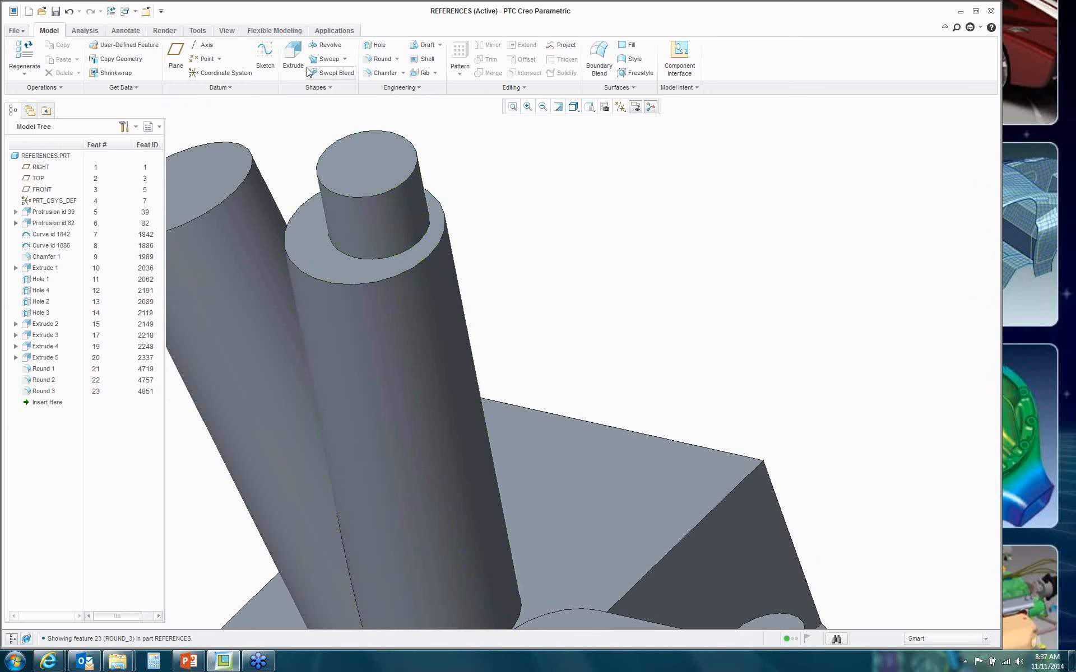
left_click(382, 59)
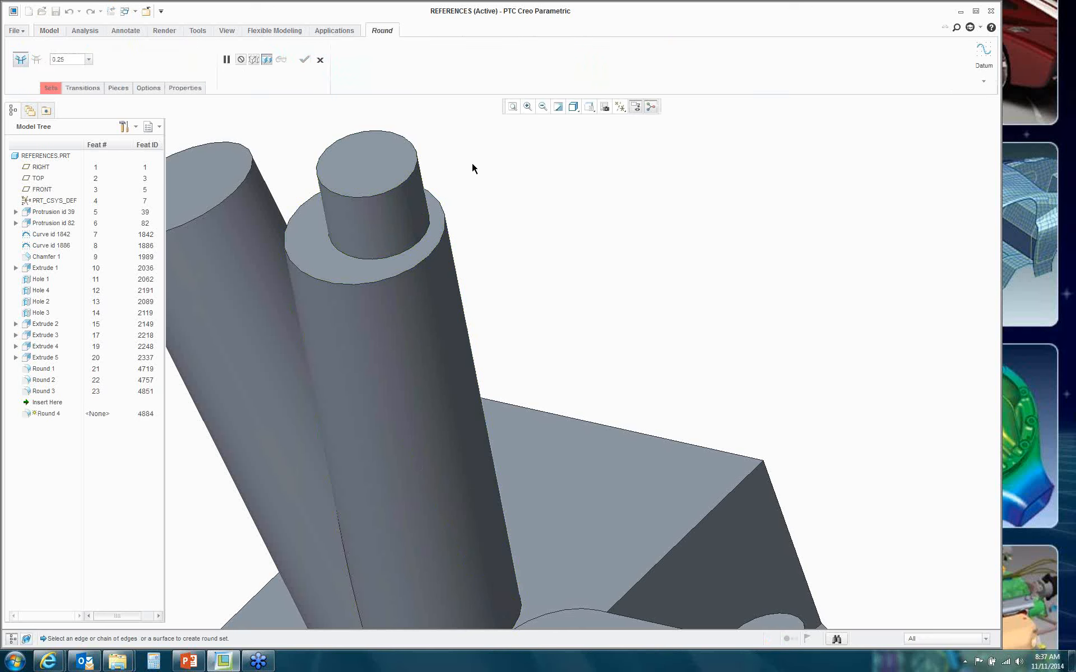
left_click(407, 259)
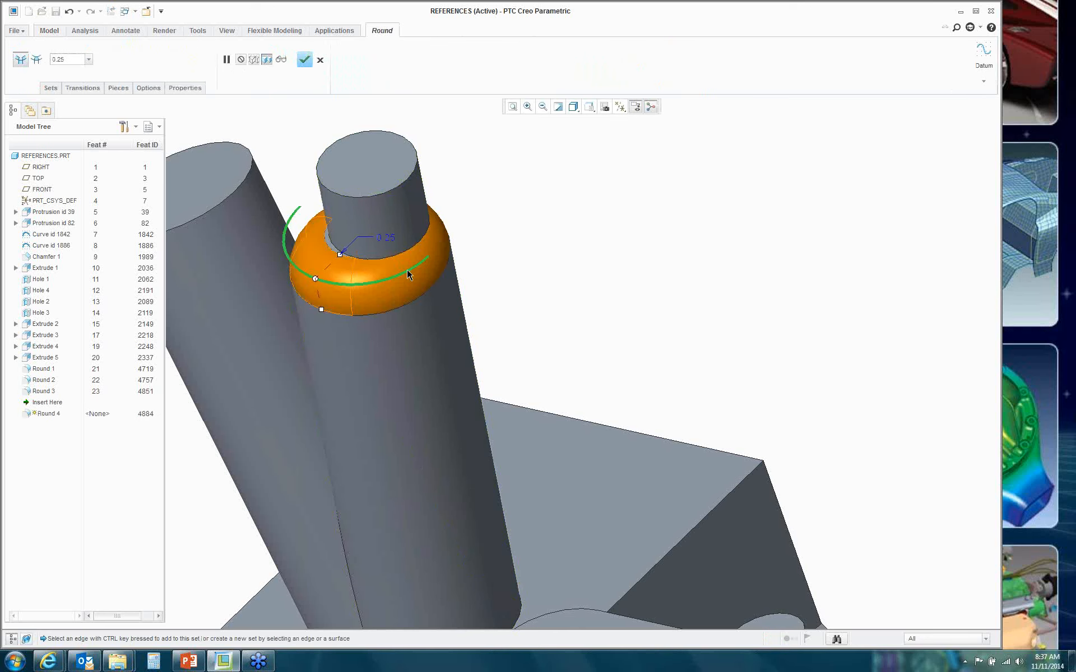
left_click(51, 88)
left_click(129, 194)
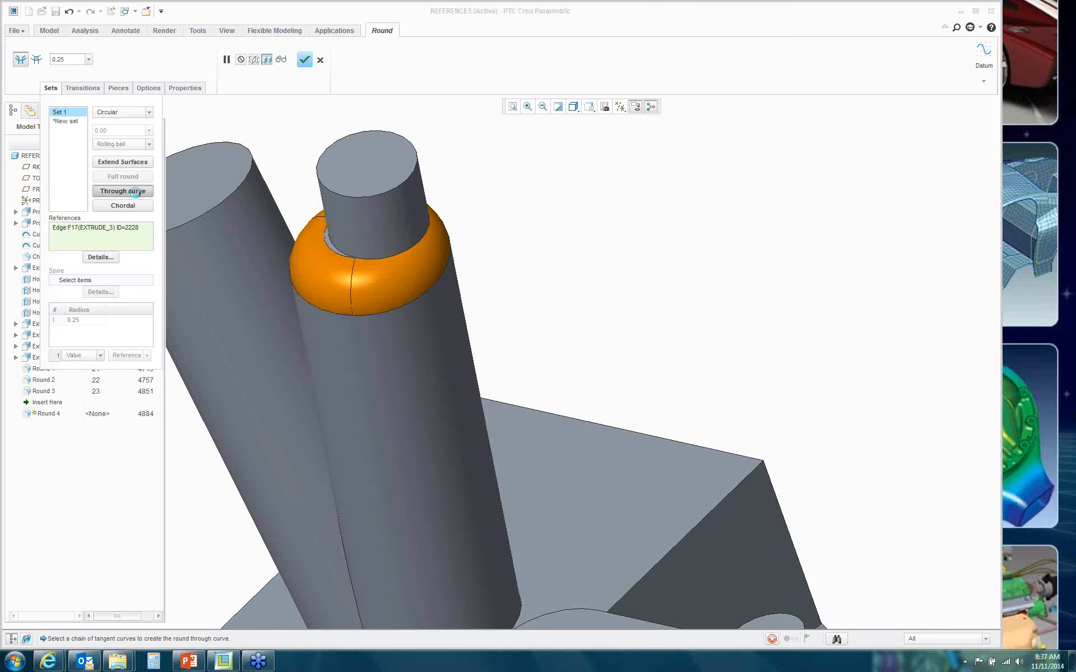
left_click(335, 248)
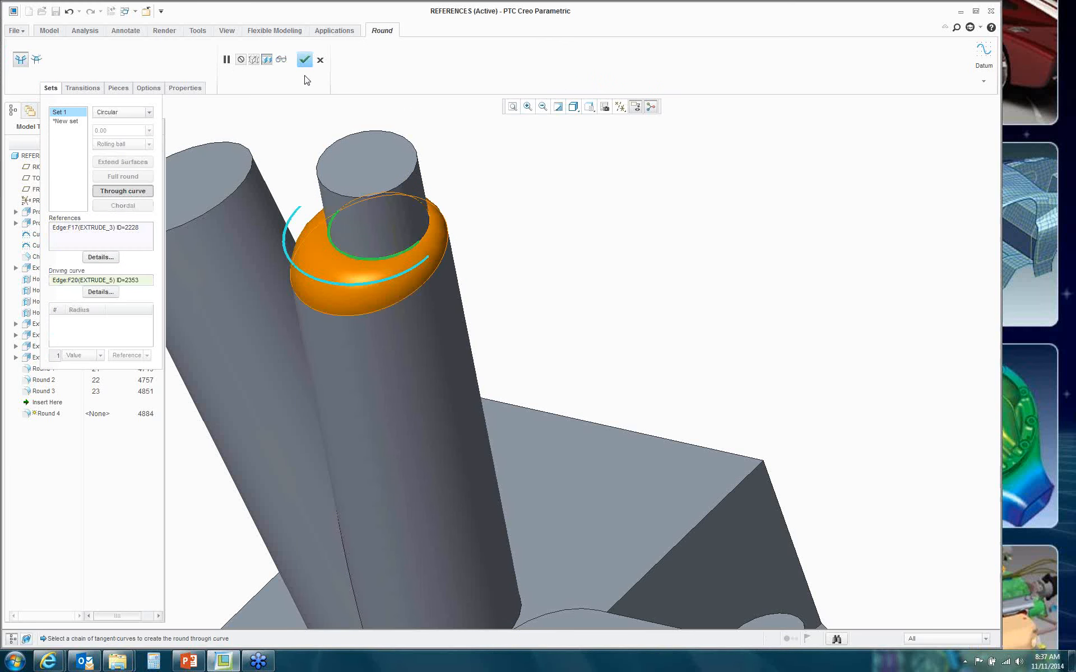
left_click(304, 60)
Step: Undo the through-curve round on the slanted cylinder's top rim
middle_click_drag(597, 297, 625, 294)
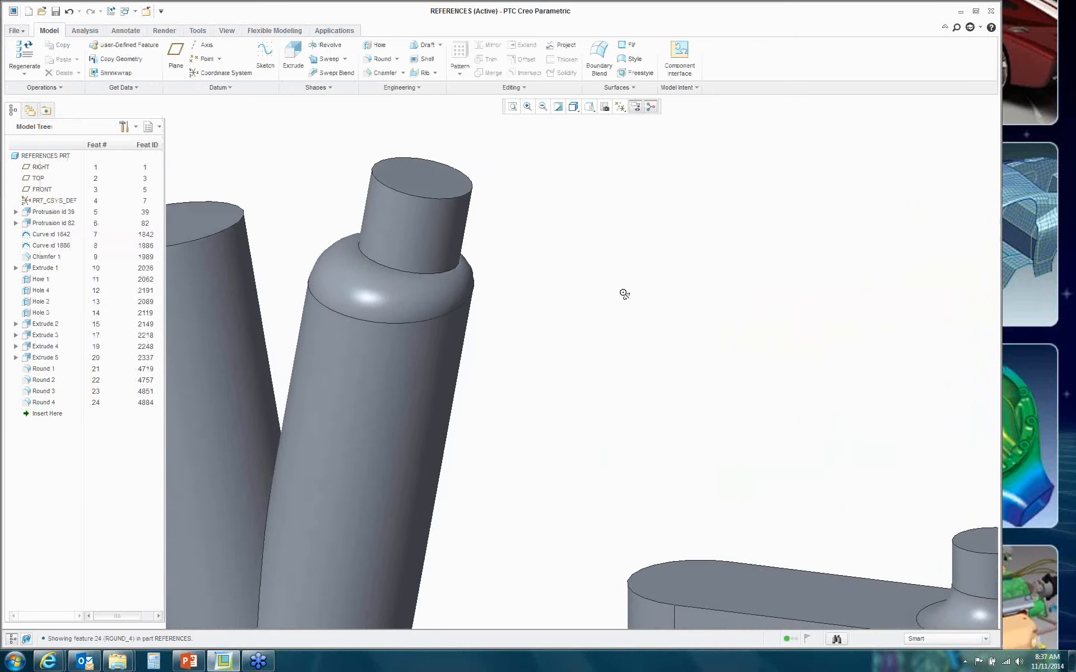
scroll(620, 310, "down", 4)
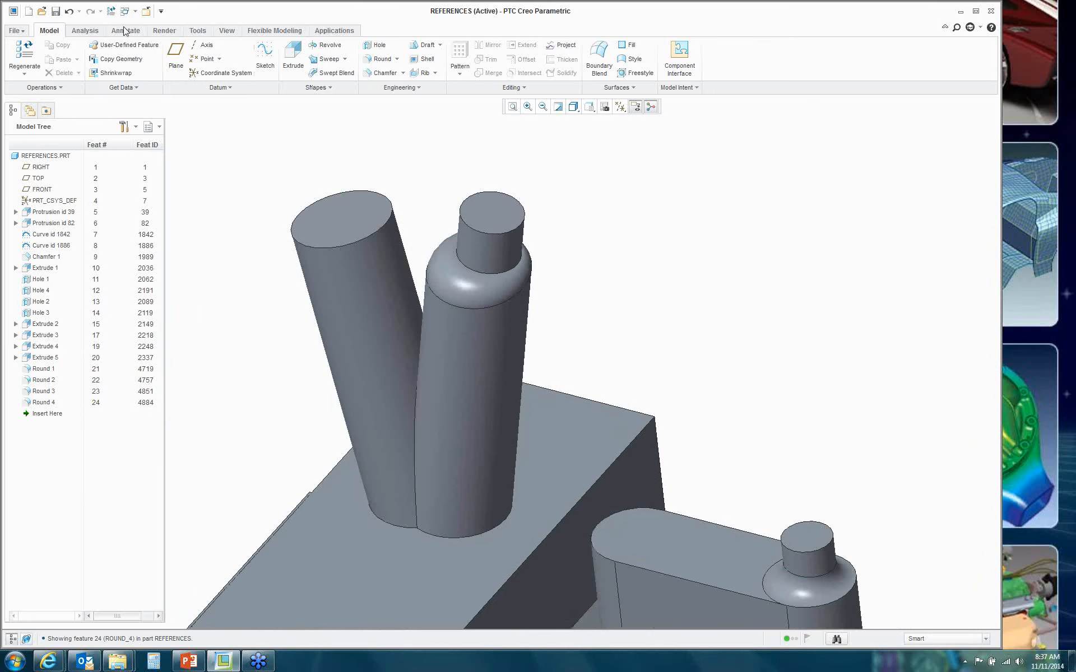
left_click(68, 11)
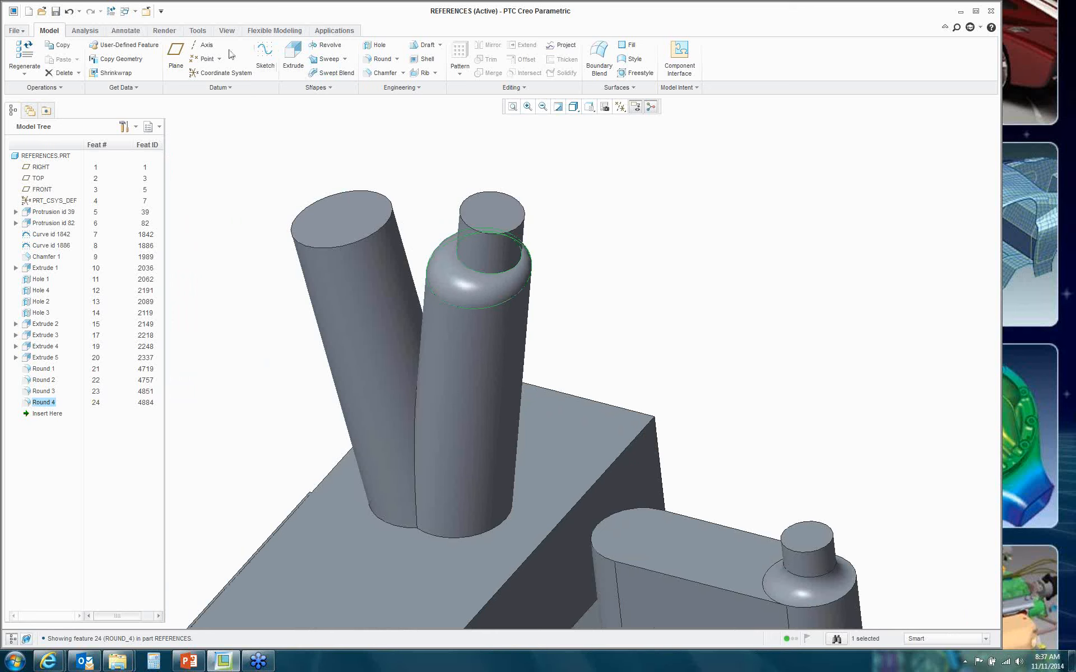
left_click(68, 12)
Step: Start a round on the base edge of the pin atop the slanted cylinder and switch it to Through curve
left_click(382, 59)
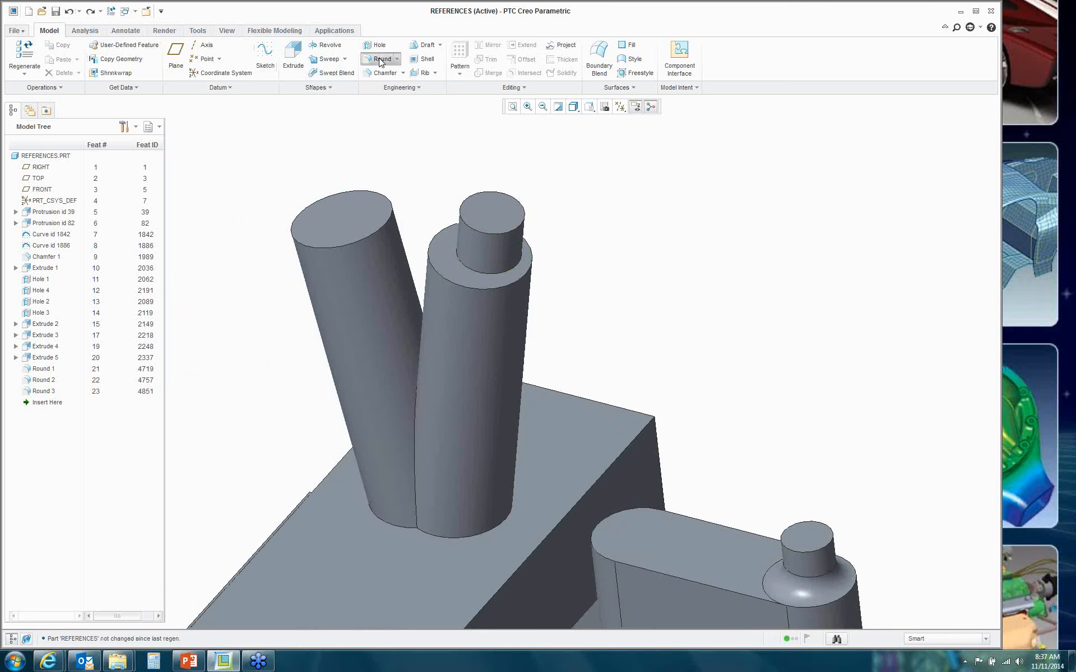
scroll(581, 298, "up", 3)
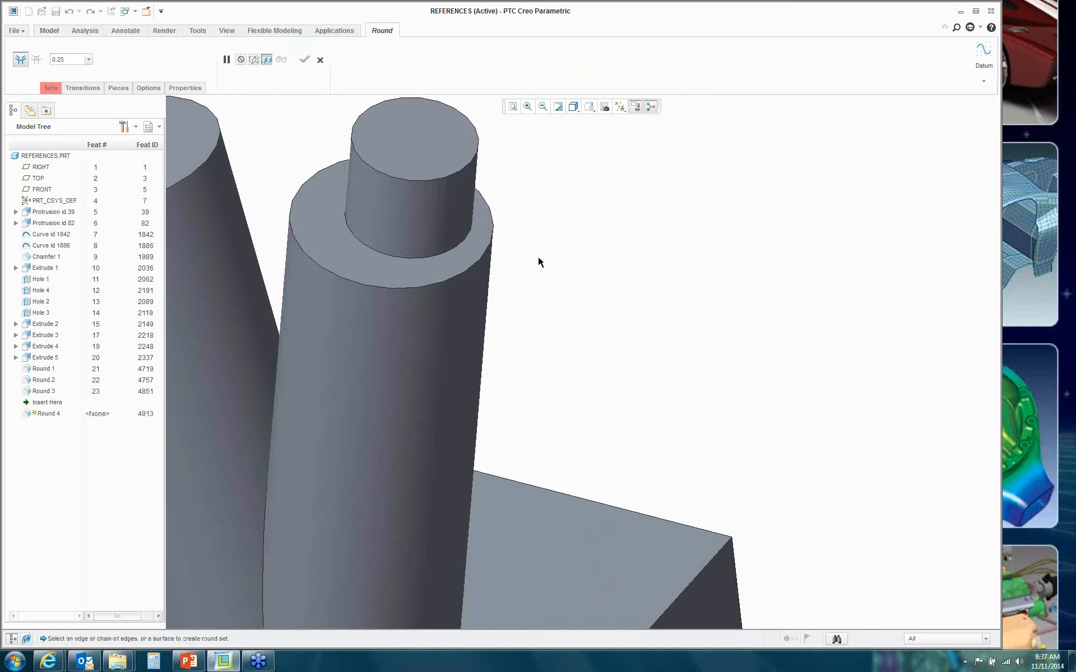
left_click(422, 259)
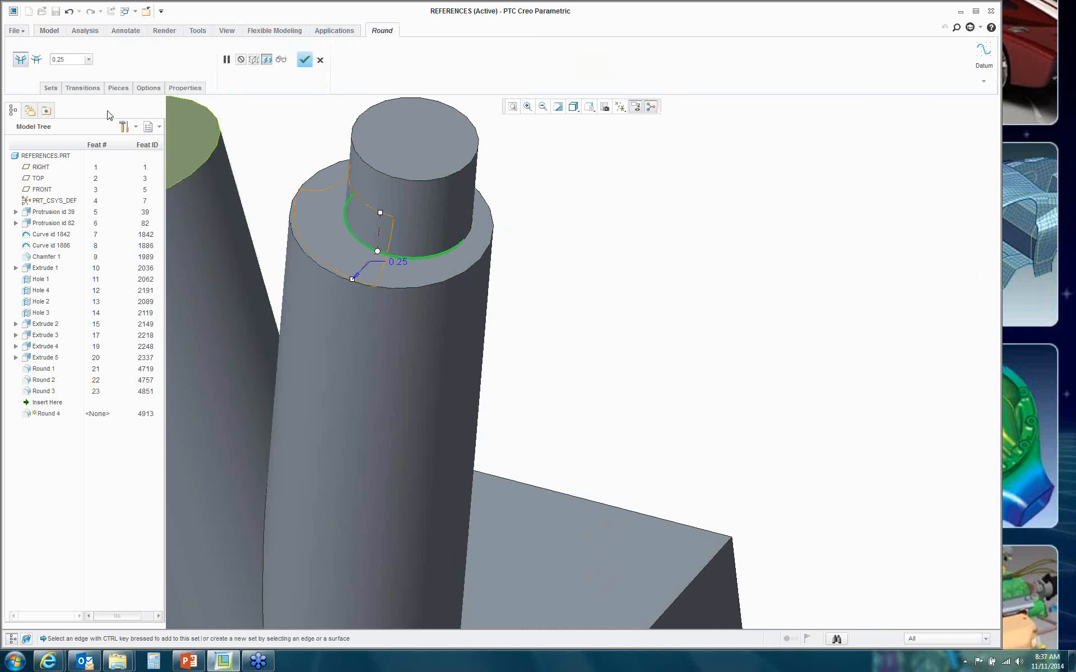
left_click(50, 88)
left_click(129, 197)
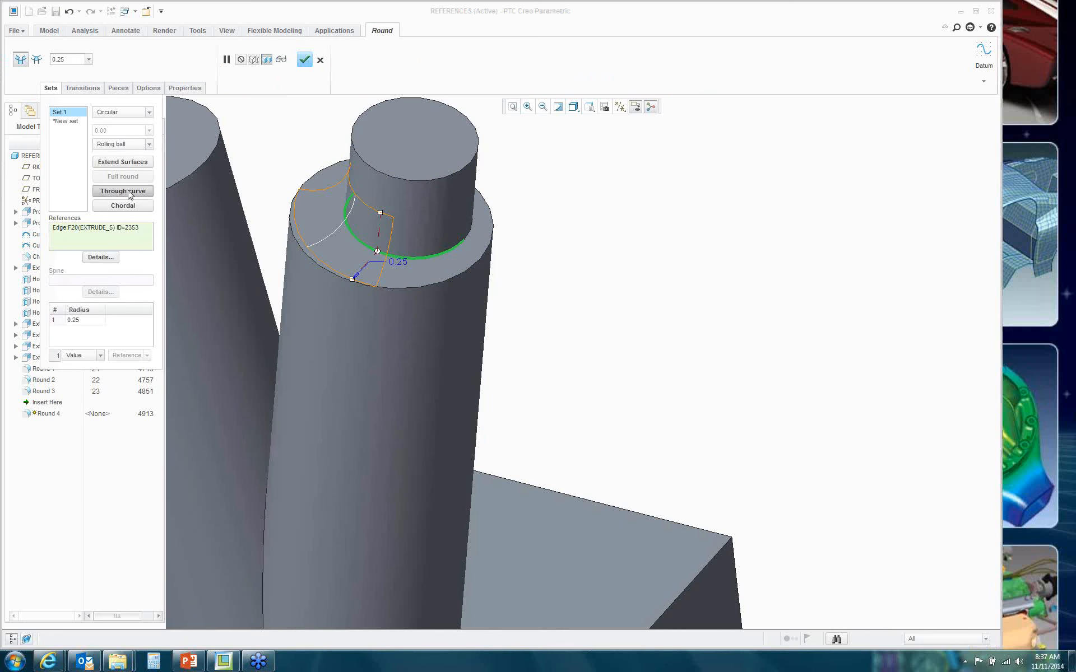
Step: Pick the slanted cylinder's full top rim as the driving curve for the pin's base round and complete it
left_click(371, 288)
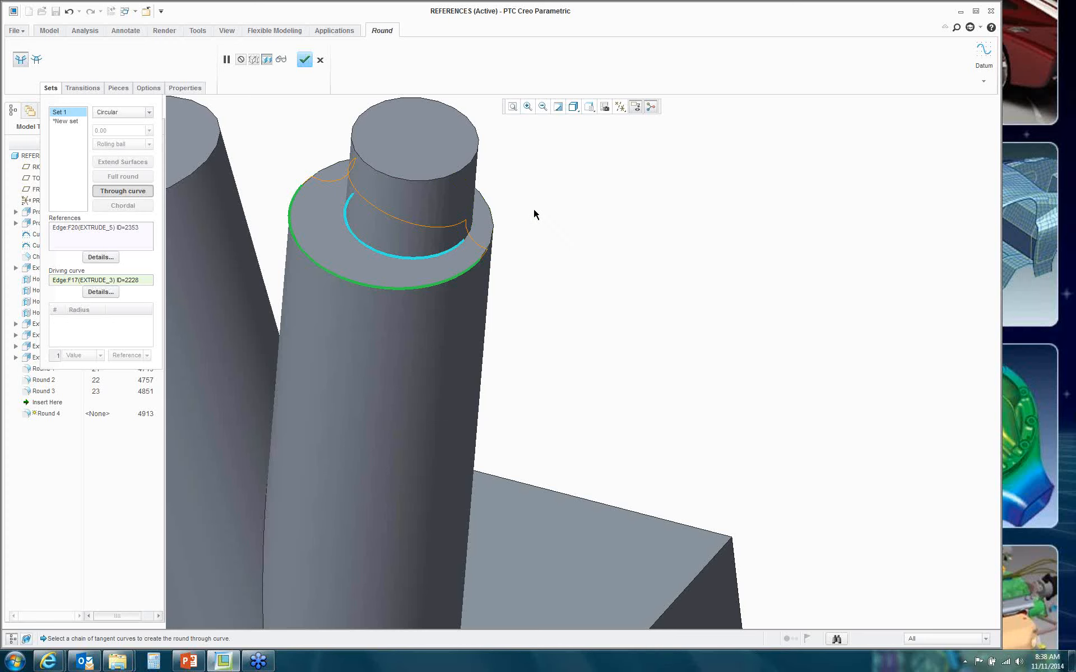
left_click(497, 206)
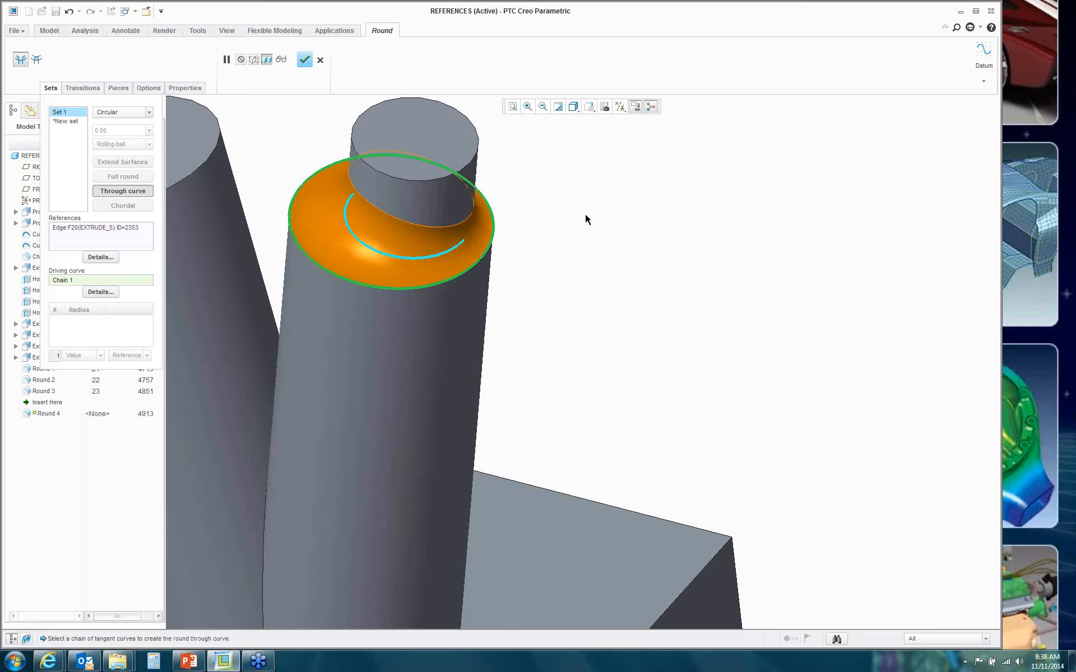
scroll(616, 256, "down", 2)
middle_click_drag(617, 257, 685, 259)
middle_click(652, 247)
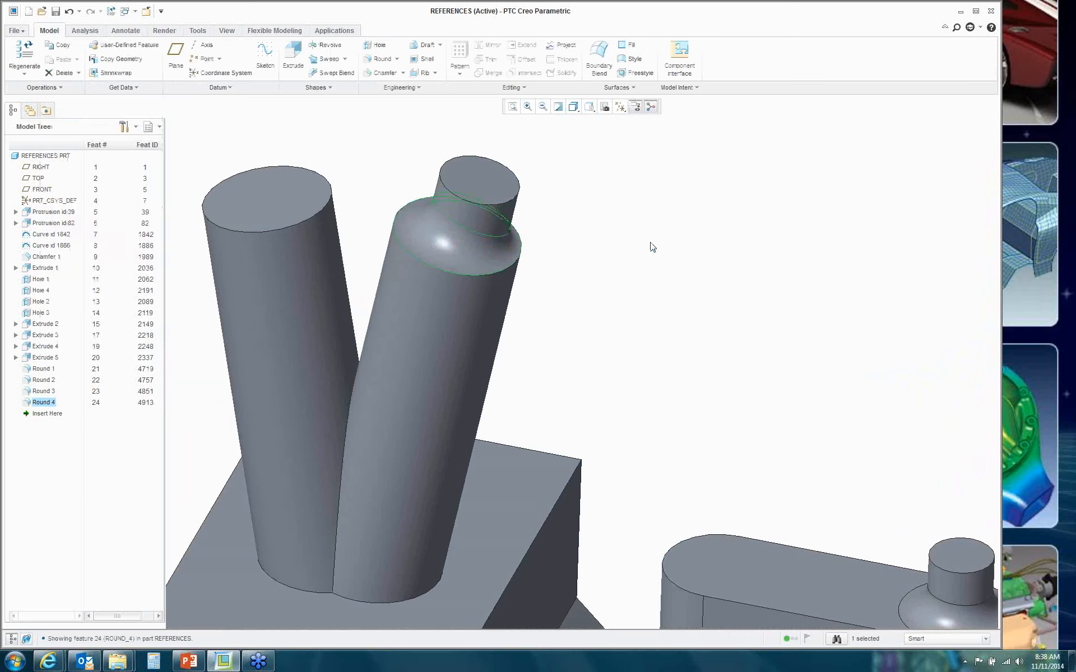
left_click(651, 244)
Step: Start a round of radius 0.25 along the edge where the two tall cylinders intersect
scroll(612, 279, "down", 2)
middle_click_drag(627, 287, 565, 421)
scroll(565, 422, "down", 5)
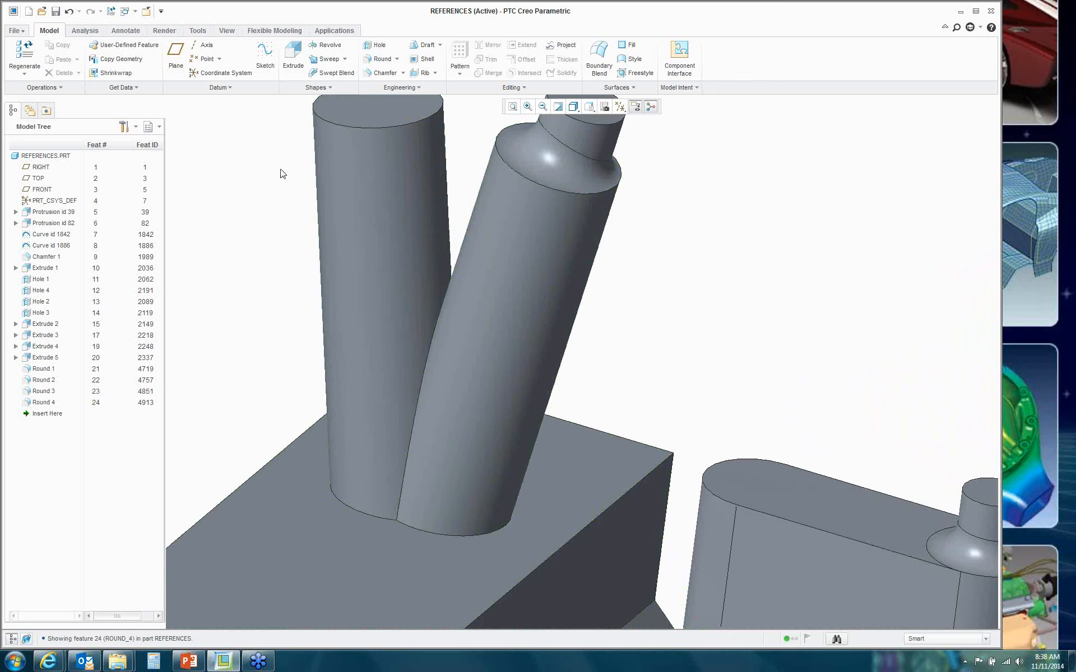
left_click(336, 121)
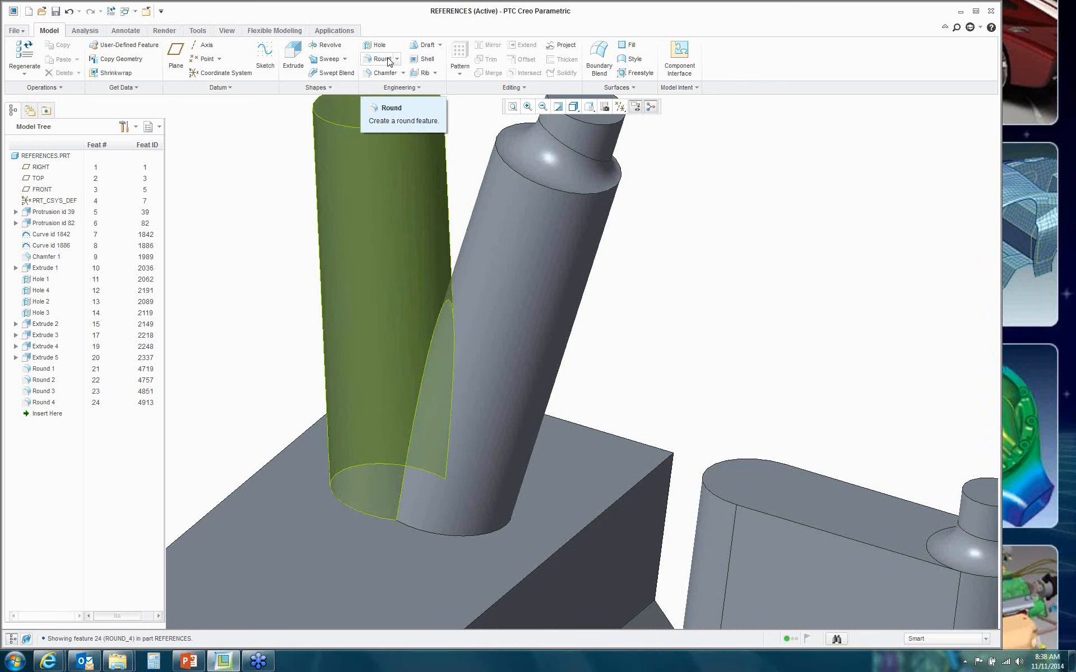
left_click(381, 59)
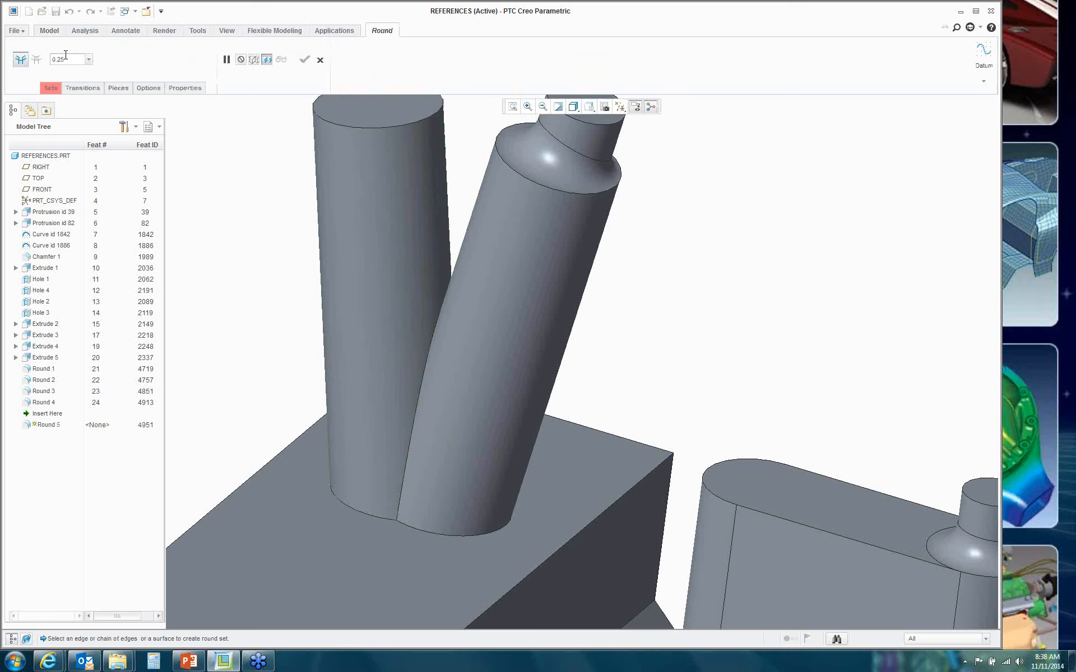
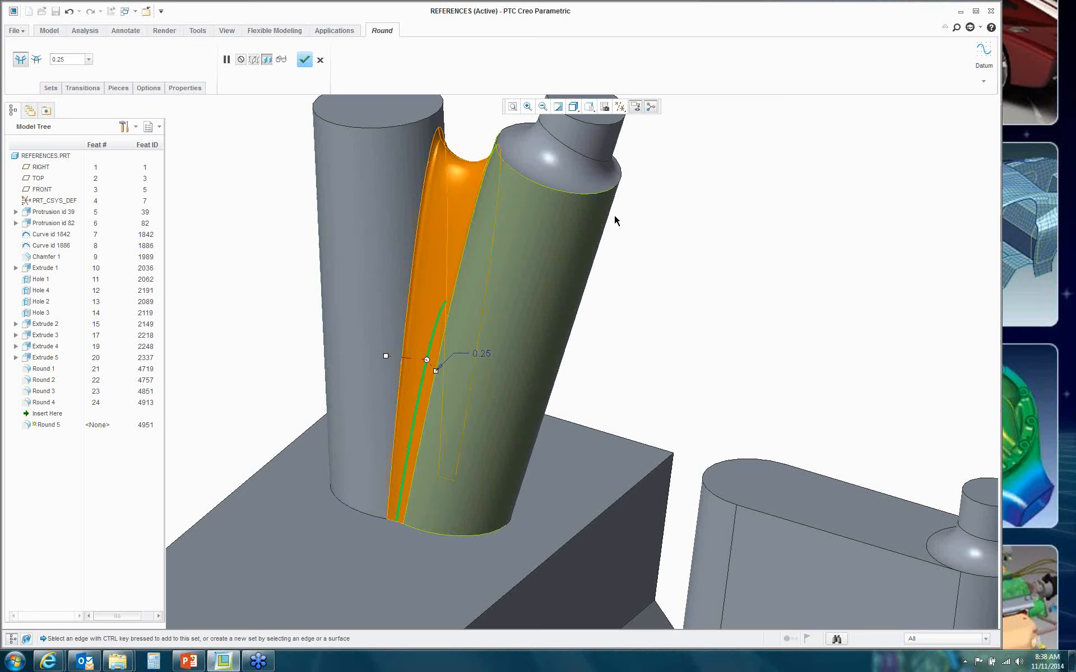
middle_click_drag(614, 214, 637, 280)
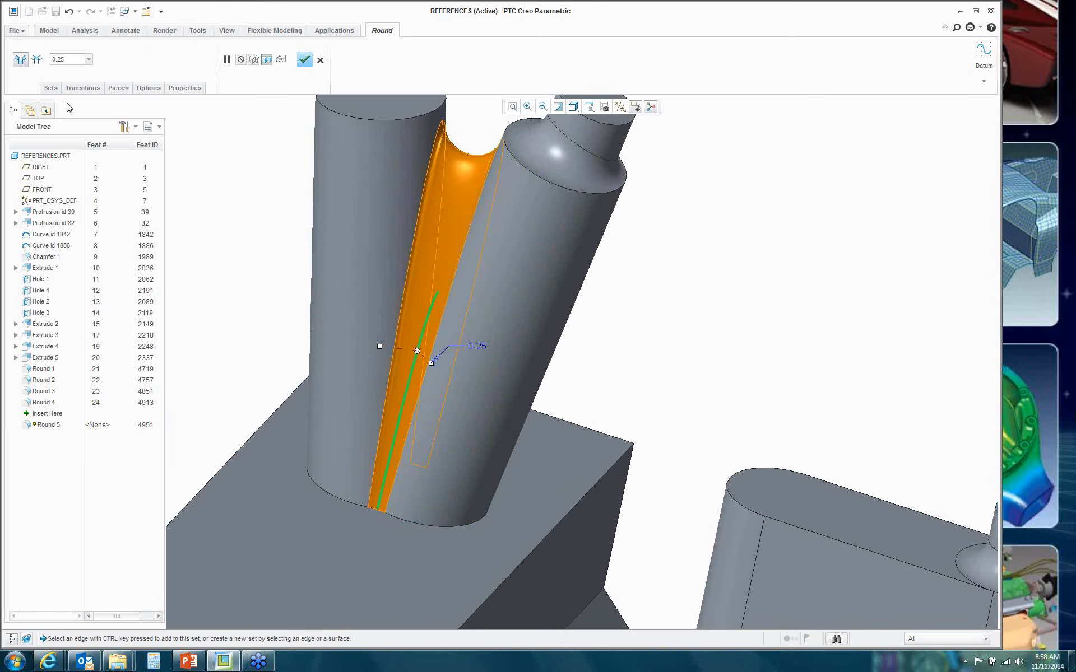
Step: Change the creation method of the round between the cylinders from Rolling ball to Normal to spine and complete it
left_click(52, 89)
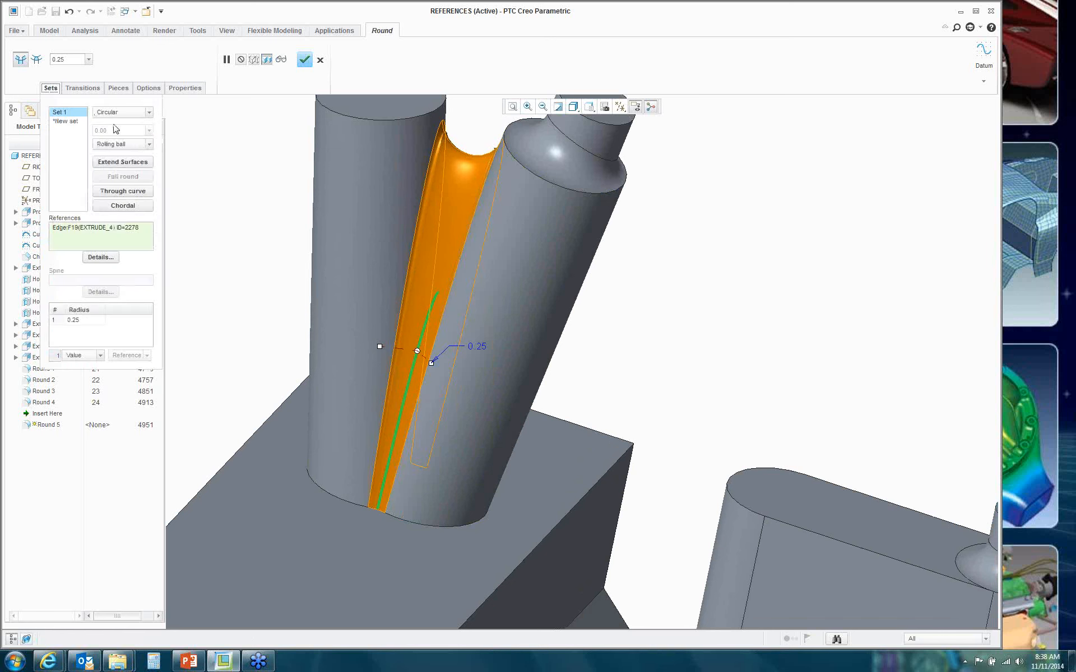
left_click(151, 147)
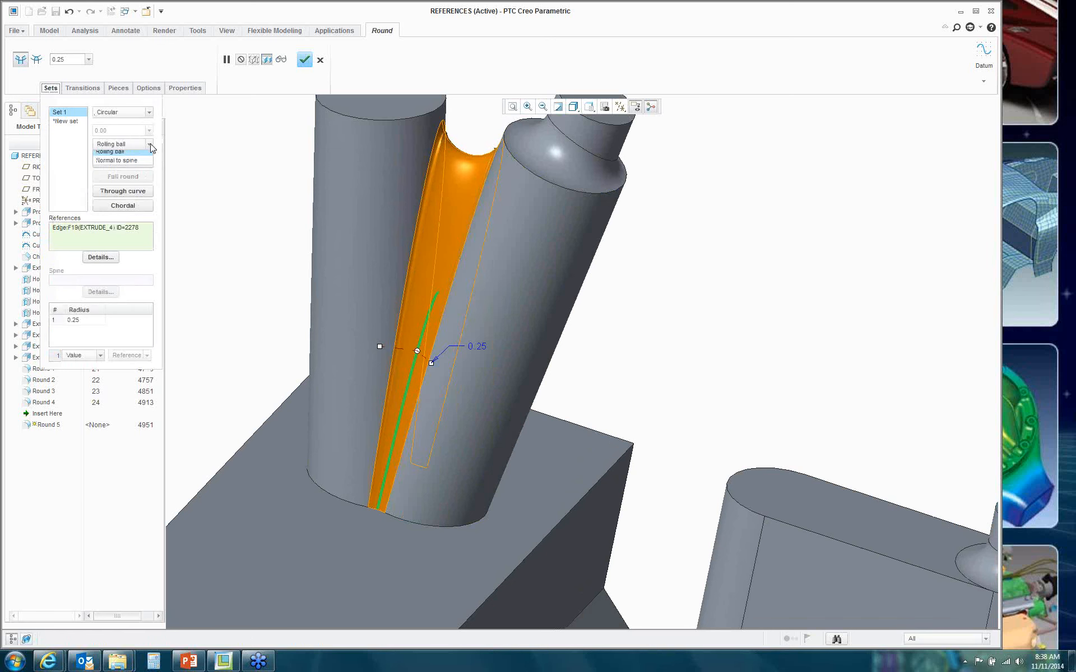
left_click(129, 167)
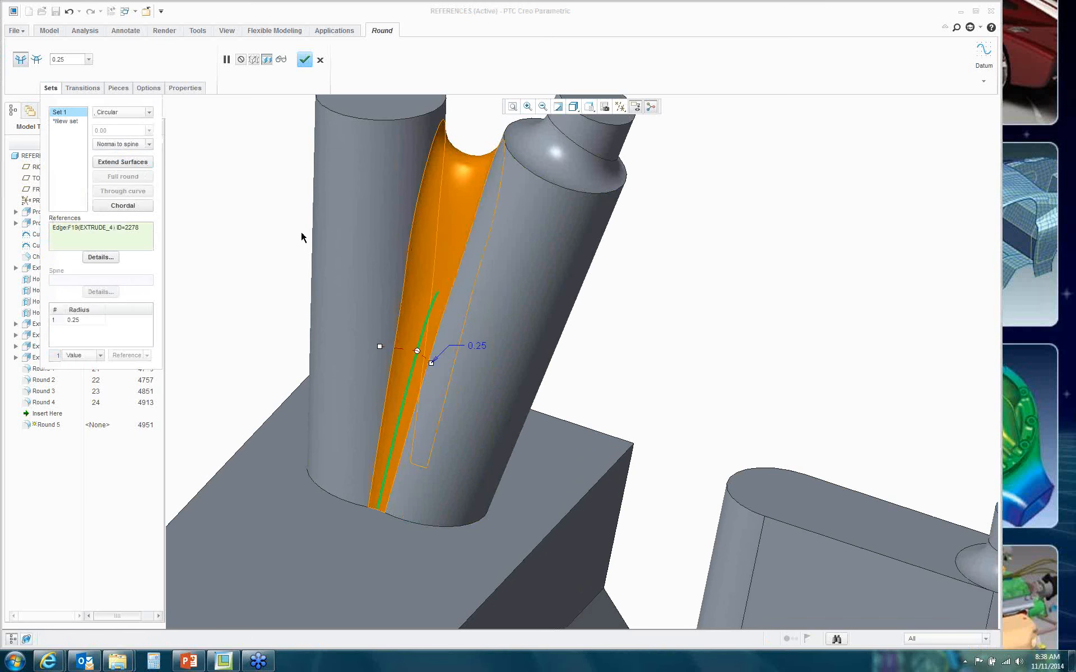
scroll(301, 237, "down", 3)
middle_click_drag(302, 237, 388, 222)
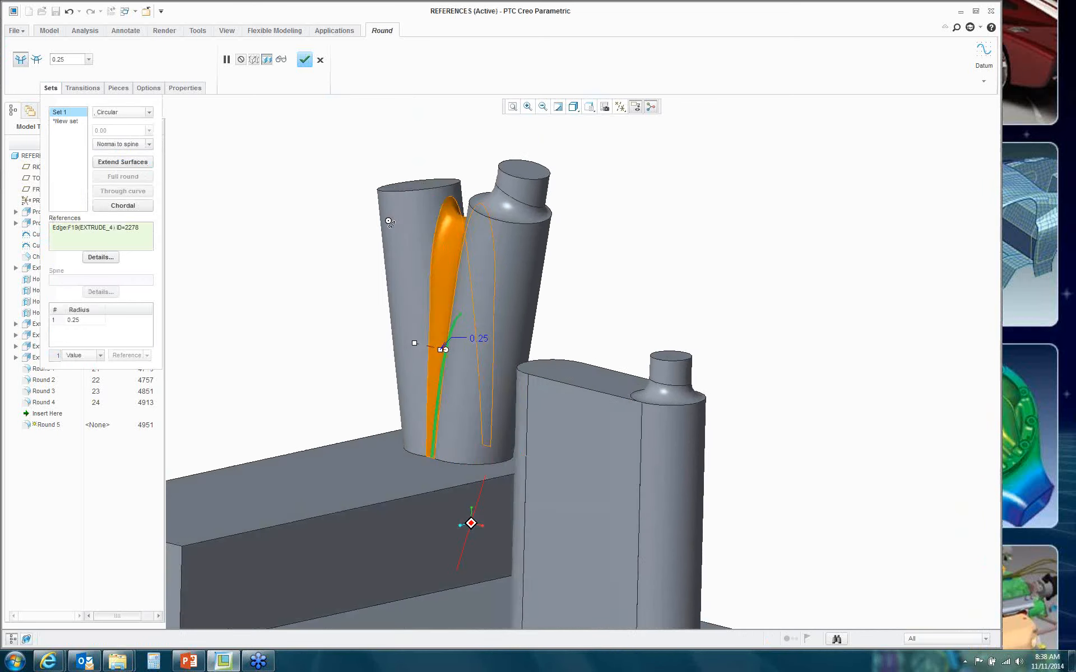
scroll(305, 241, "up", 4)
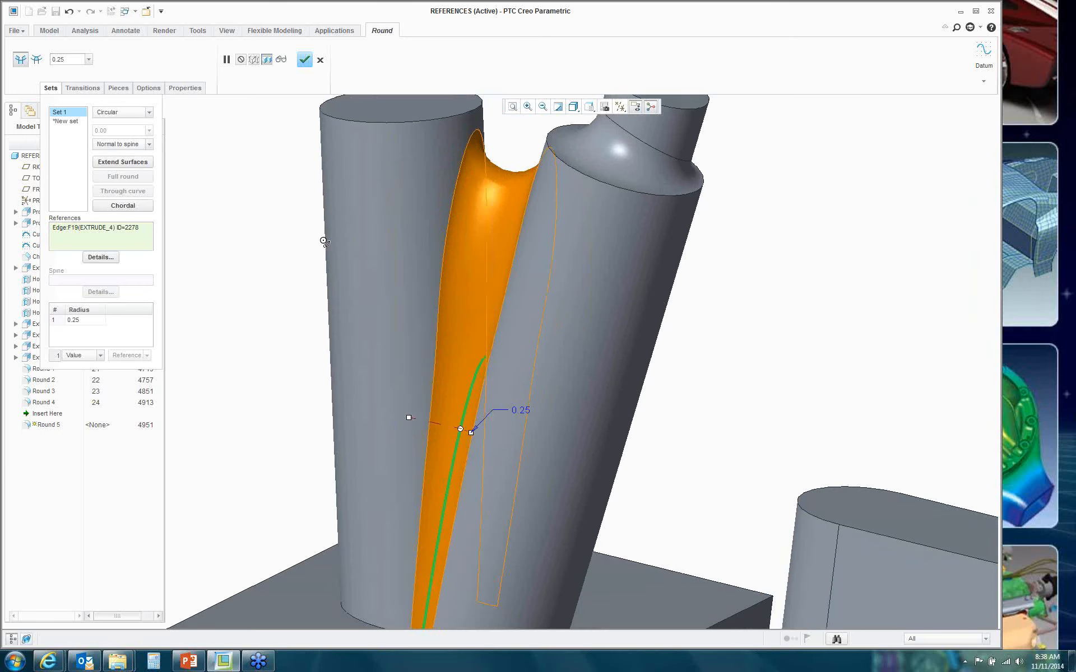
mouse_move(323, 240)
middle_mouse_down()
mouse_move(336, 241)
mouse_move(324, 241)
middle_mouse_up()
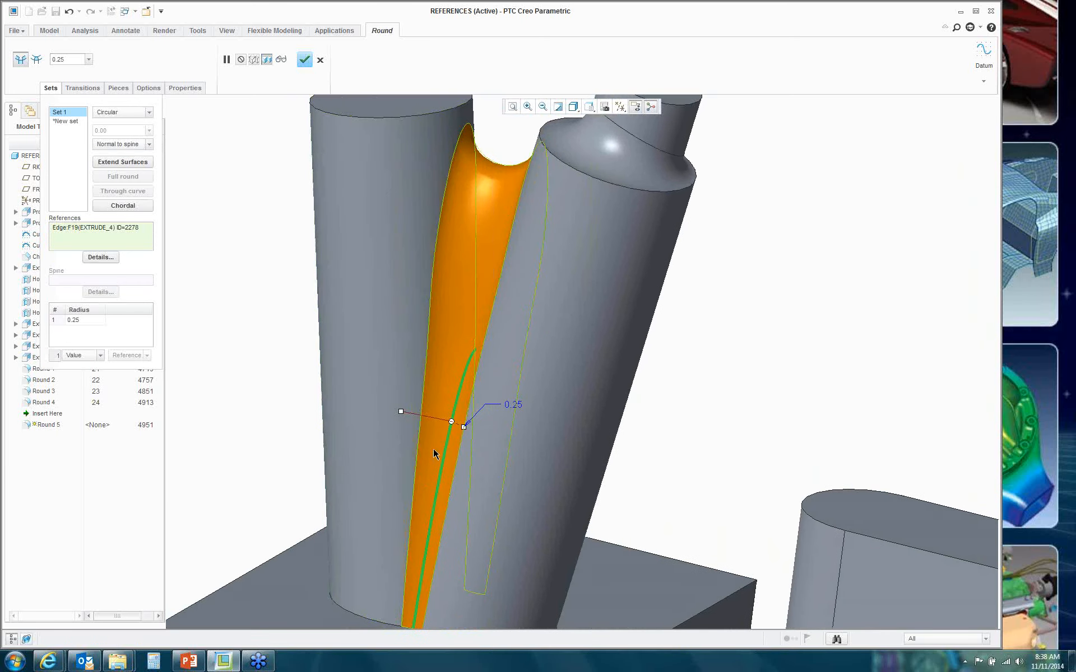
scroll(269, 357, "down", 2)
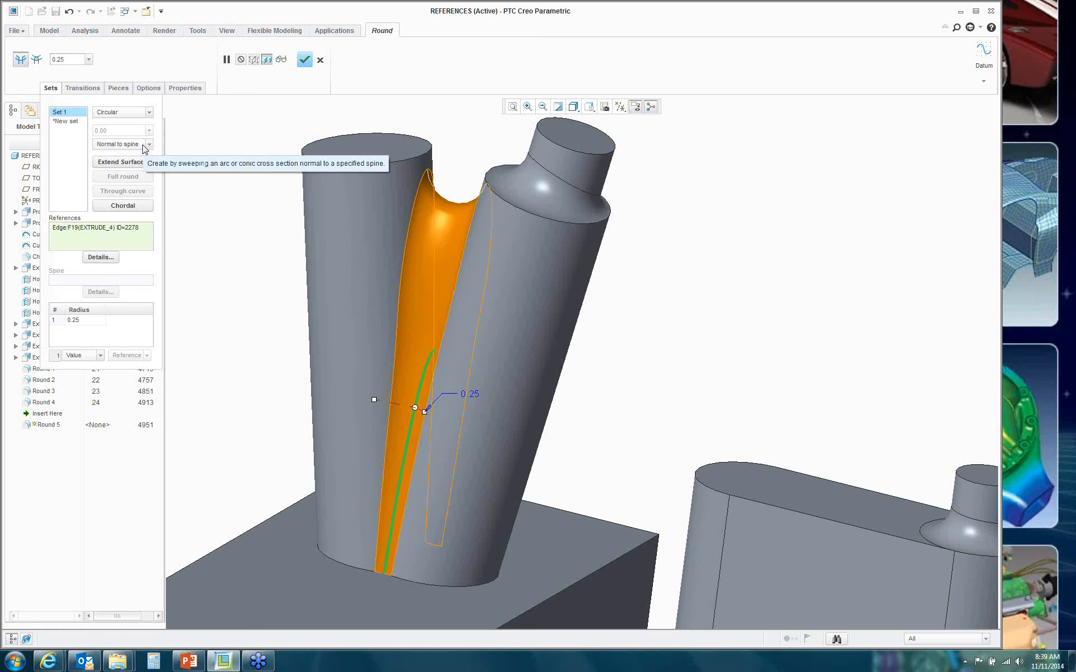
left_click(50, 88)
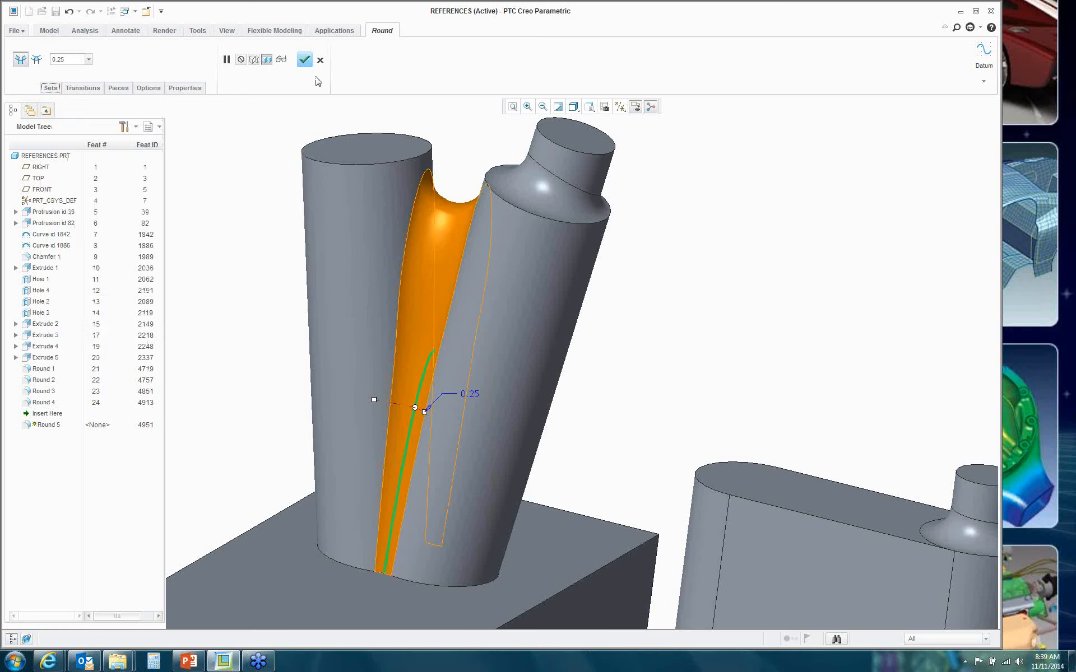
left_click(305, 61)
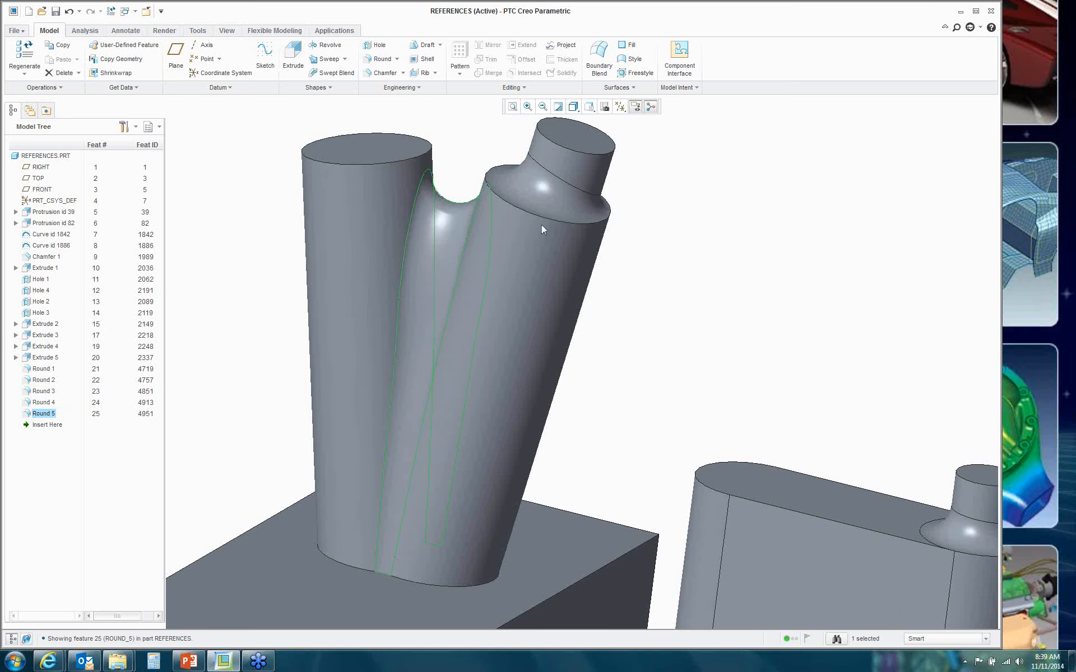
Step: Roll the model back by moving the insertion point to just after Extrude 5, above all five rounds
scroll(541, 224, "down", 5)
left_click_drag(47, 429, 47, 364)
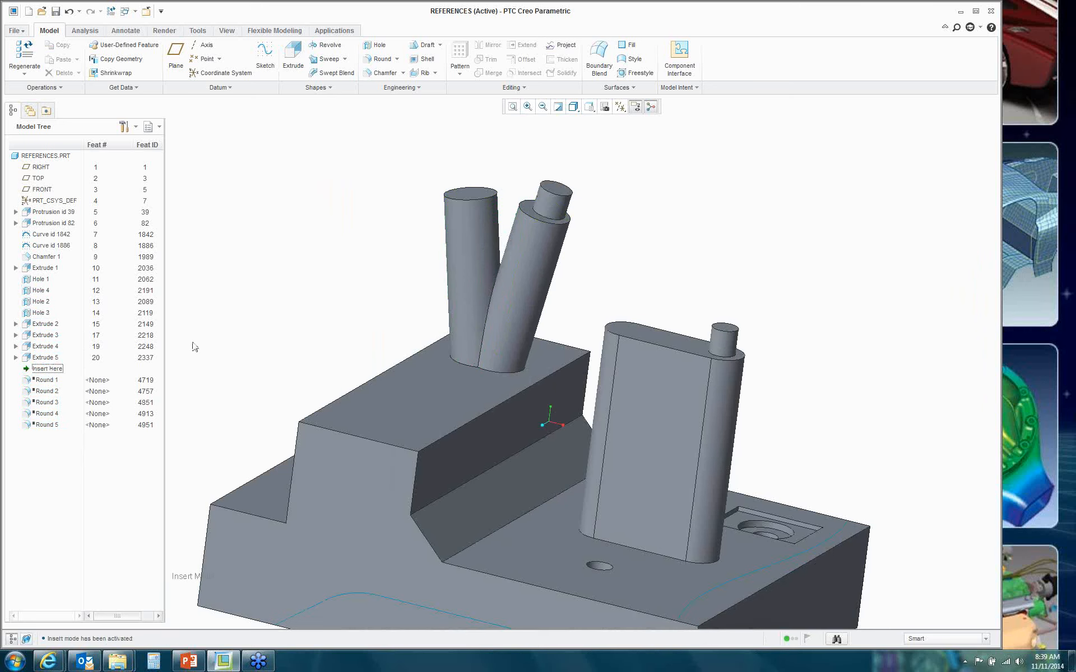
scroll(692, 244, "down", 3)
middle_click_drag(692, 256, 680, 254)
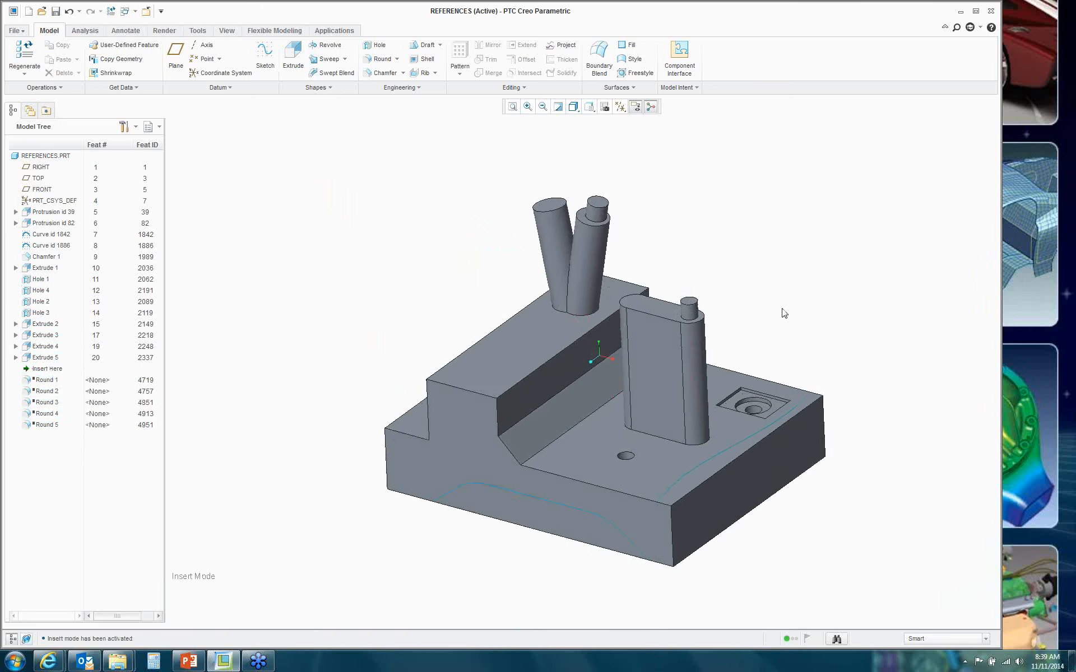
Step: Select the oval post and its pin as seed-and-boundary surfaces, from the pin's top face to the base's top face, and clear the selection
scroll(782, 311, "up", 4)
scroll(867, 300, "down", 2)
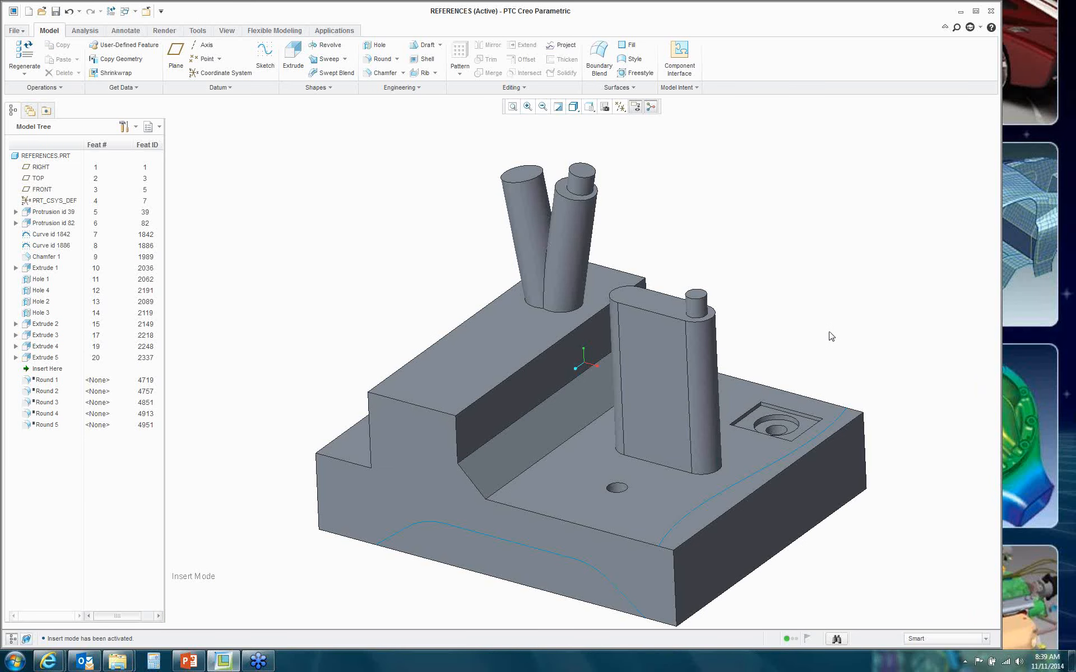
scroll(790, 332, "up", 1)
scroll(833, 338, "up", 2)
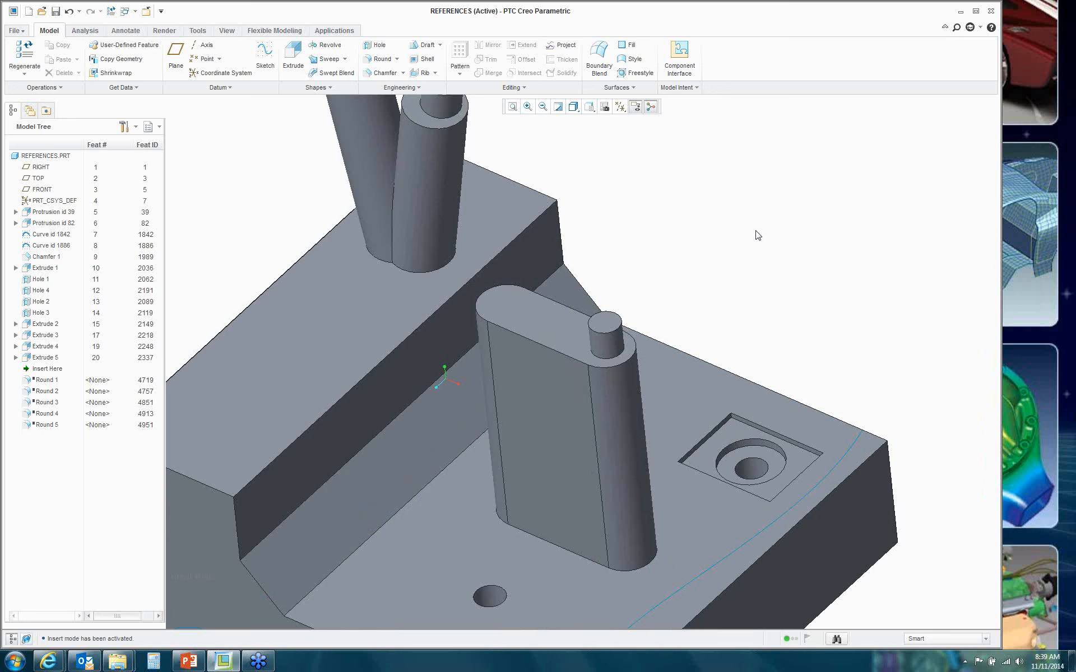
left_click(605, 323)
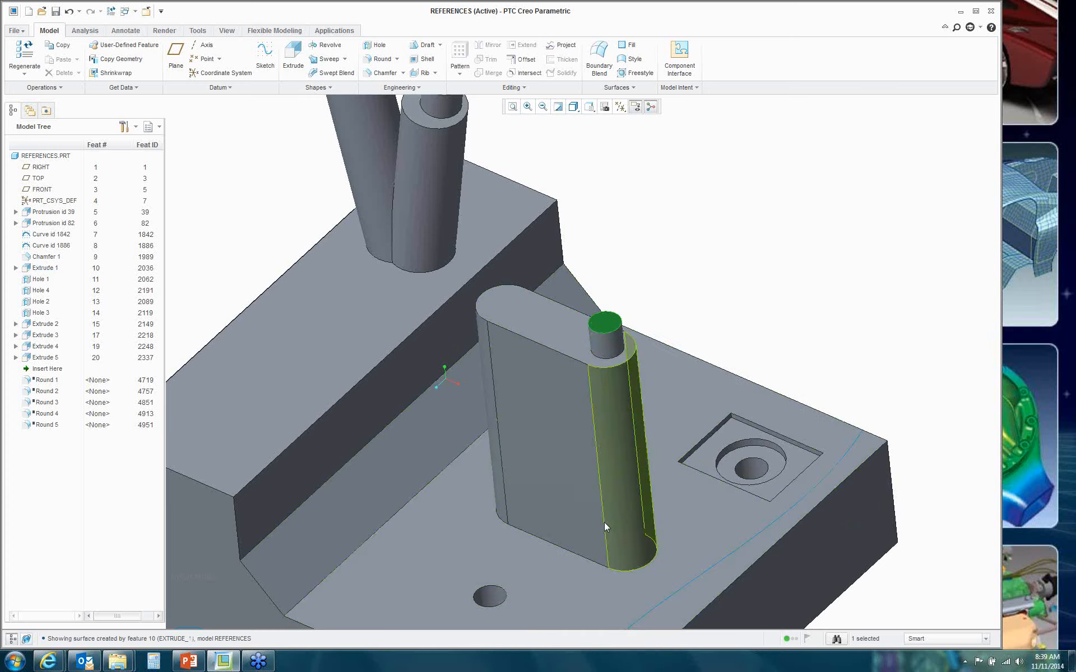
mouse_move(642, 369)
middle_mouse_down()
mouse_move(747, 344)
mouse_move(625, 377)
mouse_move(723, 337)
middle_mouse_up()
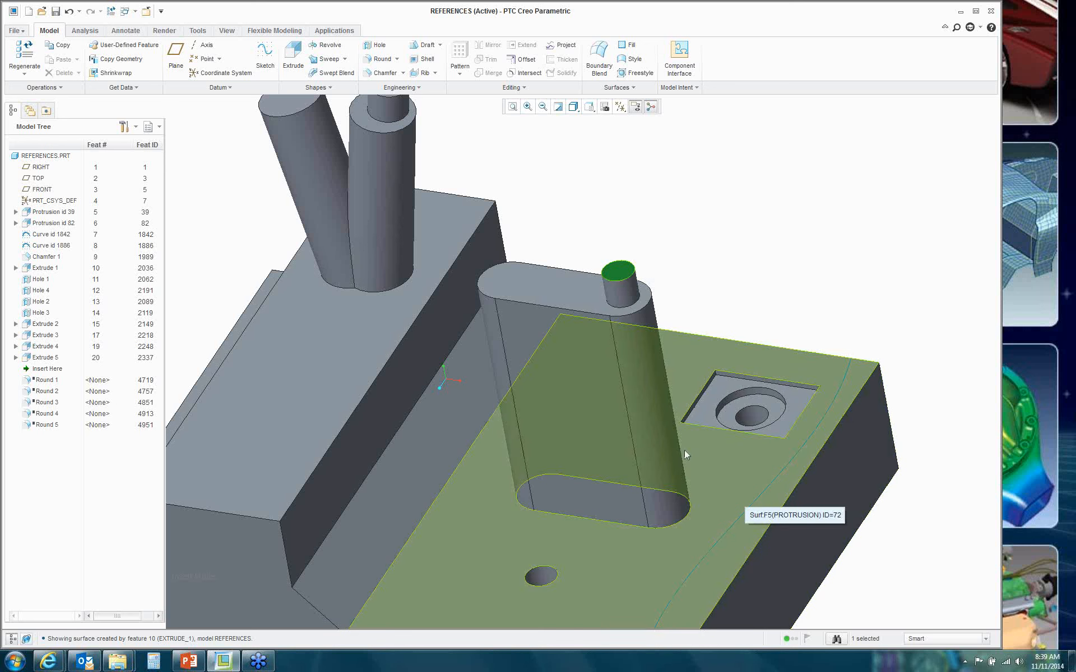
left_click(721, 464)
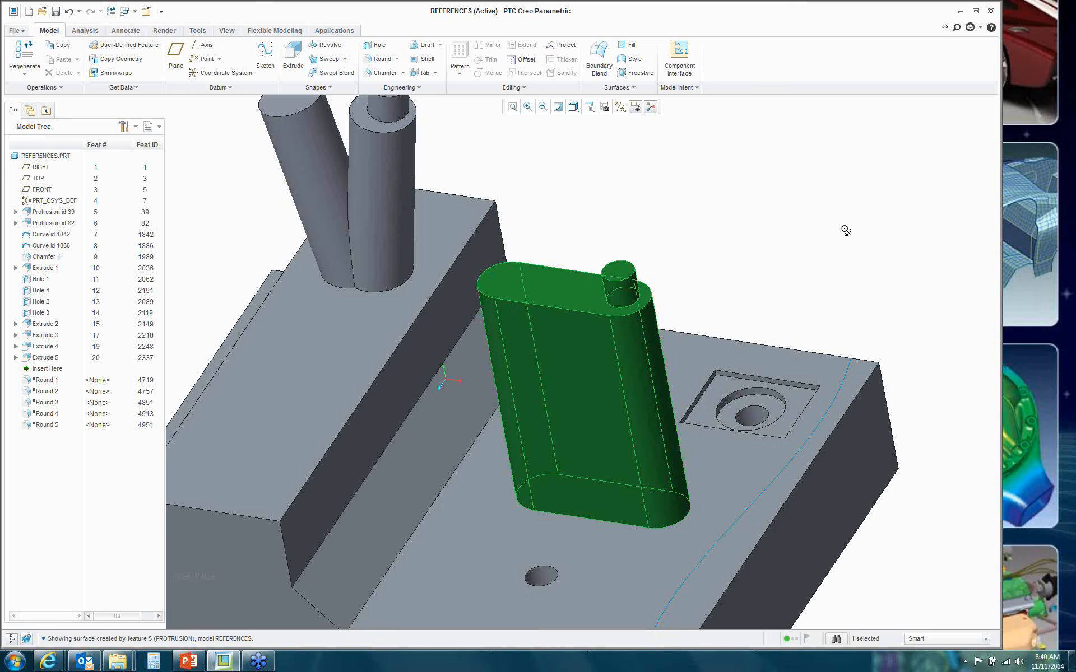
mouse_move(845, 230)
middle_mouse_down()
mouse_move(809, 224)
mouse_move(756, 236)
mouse_move(723, 260)
mouse_move(761, 253)
mouse_move(877, 292)
mouse_move(846, 245)
mouse_move(850, 233)
mouse_move(869, 238)
mouse_move(851, 258)
middle_mouse_up()
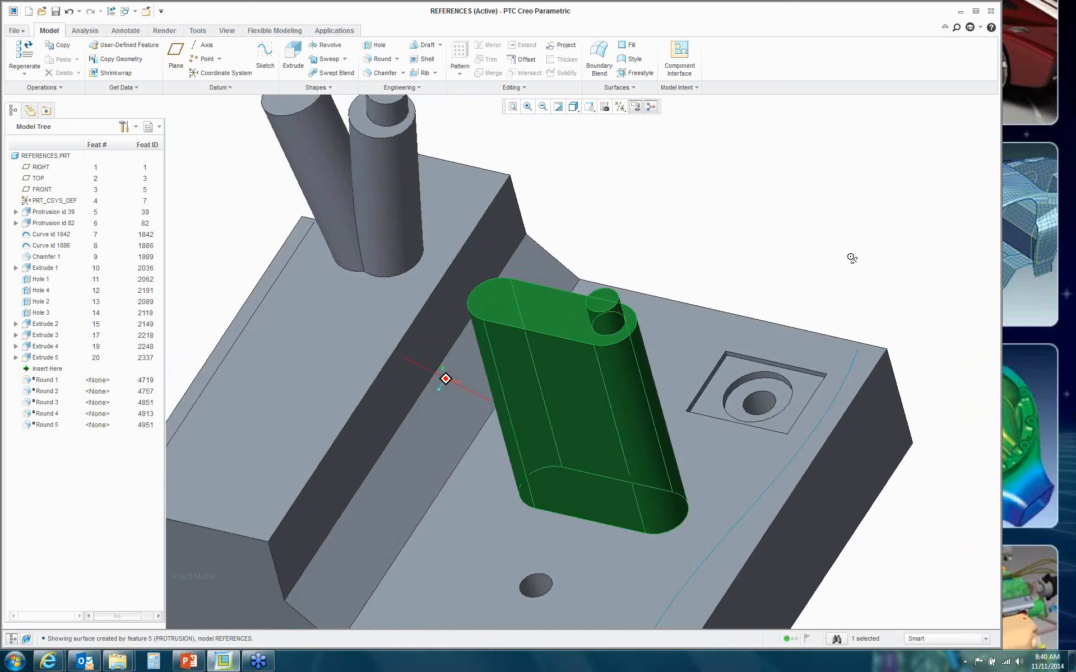
middle_click_drag(851, 258, 773, 208)
left_click(773, 209)
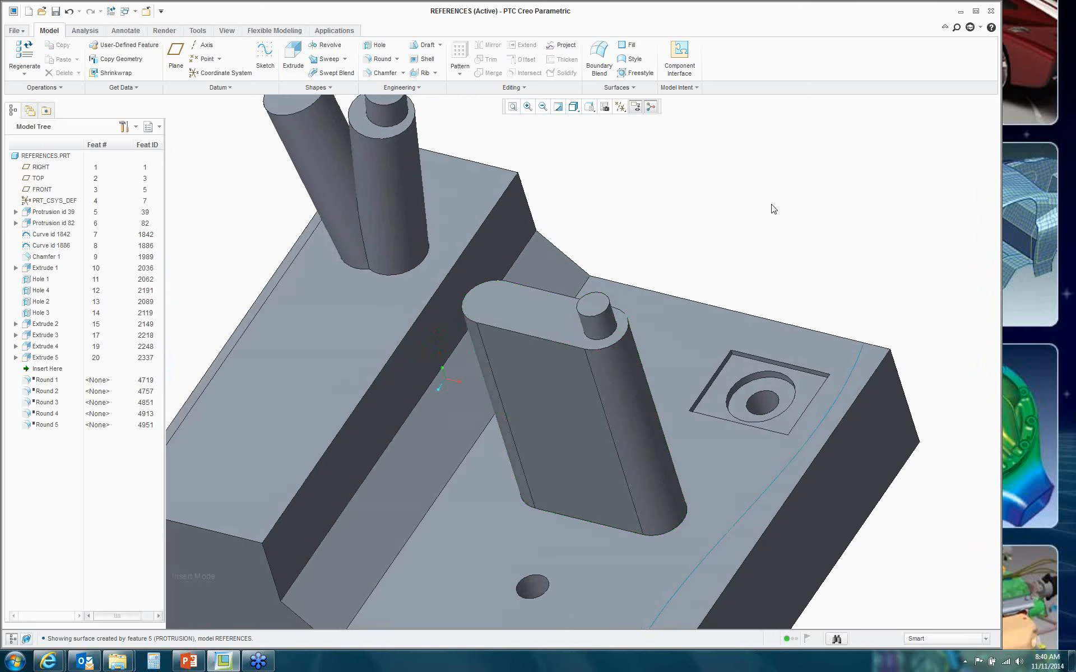
Step: Repeat the seed-and-boundary selection of the oval post, using the pin's top face as seed and the base face as boundary, and deselect it
left_click(596, 304)
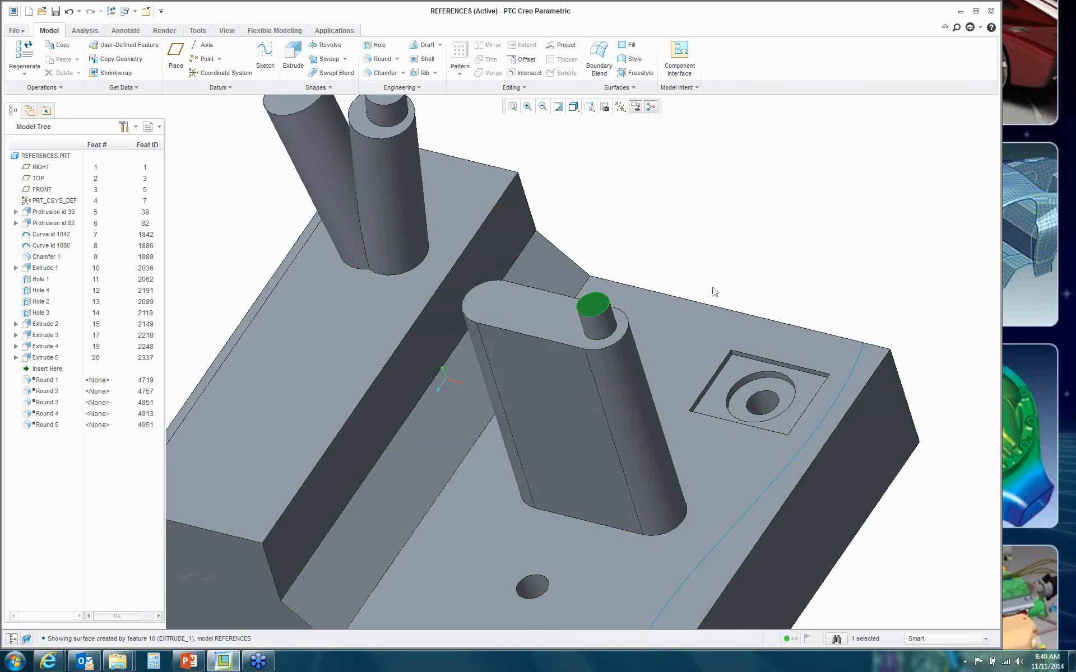
left_click(689, 322)
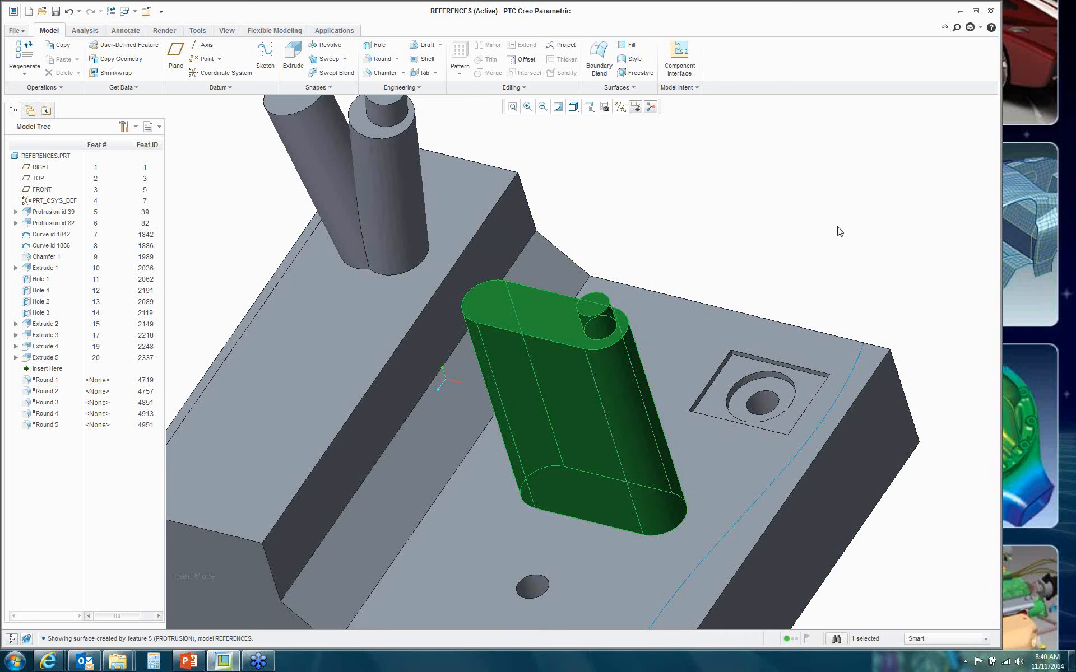
mouse_move(839, 231)
middle_mouse_down()
mouse_move(898, 199)
mouse_move(734, 211)
mouse_move(856, 209)
mouse_move(807, 231)
middle_mouse_up()
left_click(811, 230)
Step: Select all surfaces of the two tall cylinders, from the slanted cylinder's pin top to the raised block's top face, and clear the selection
middle_click_drag(651, 221, 661, 196)
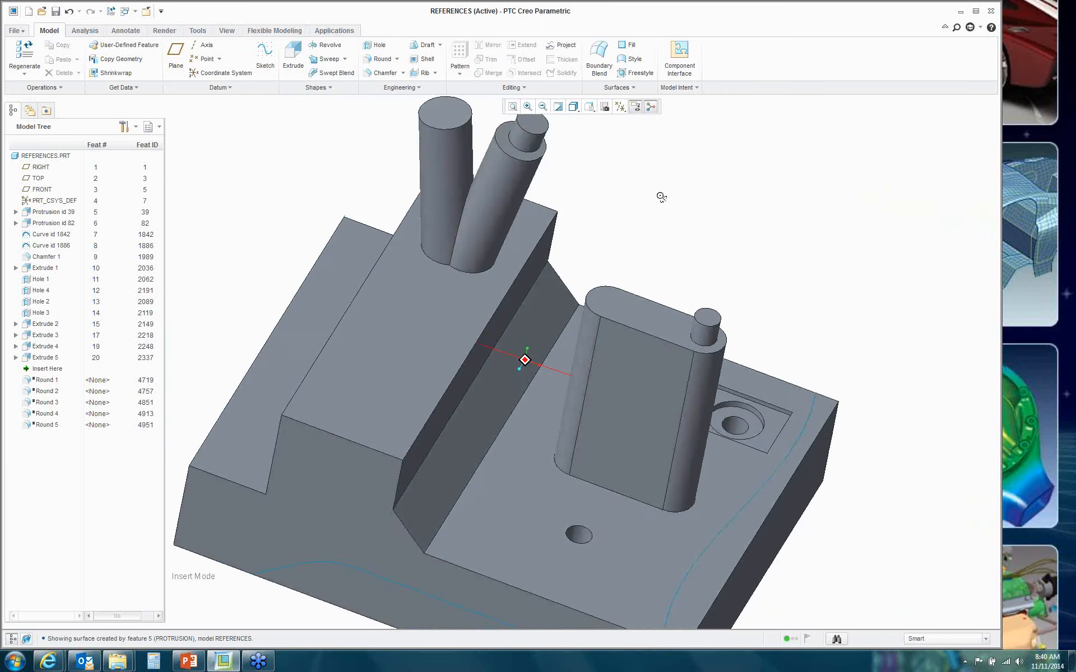
scroll(663, 187, "down", 3)
scroll(616, 159, "up", 8)
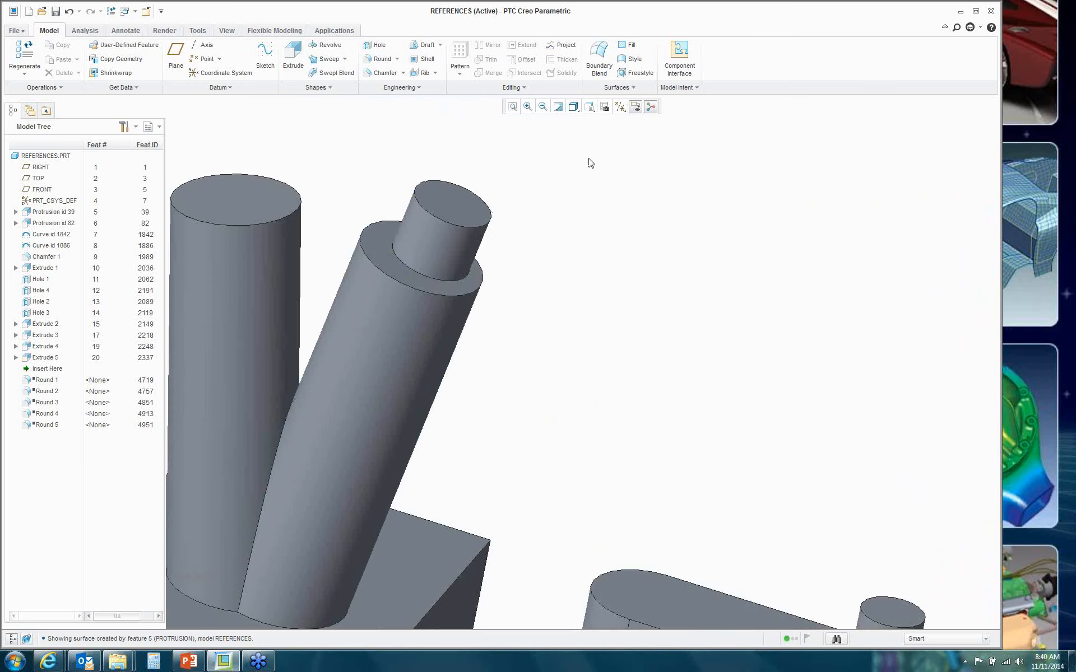
left_click(455, 203)
scroll(735, 202, "down", 4)
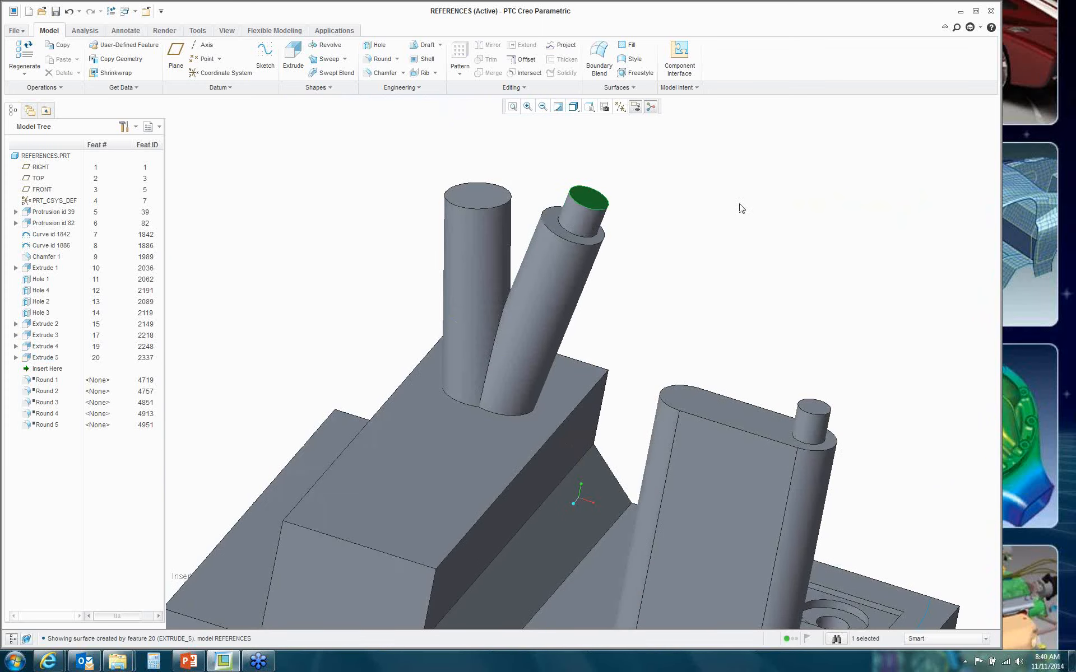
left_click(462, 473)
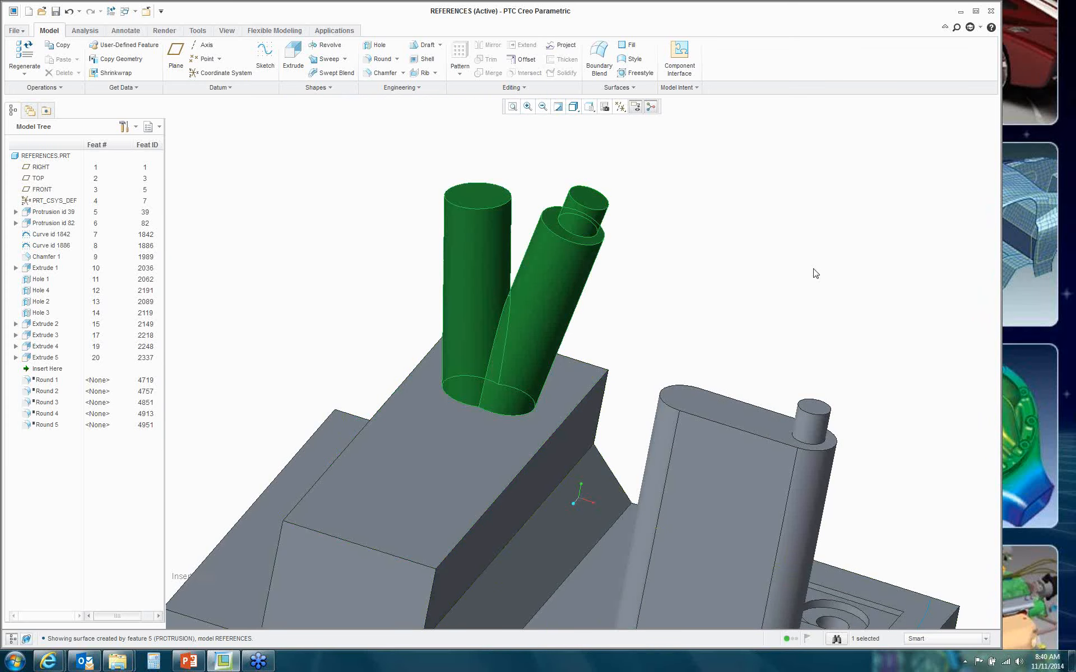
mouse_move(705, 263)
middle_mouse_down()
mouse_move(566, 284)
mouse_move(537, 305)
mouse_move(589, 267)
middle_mouse_up()
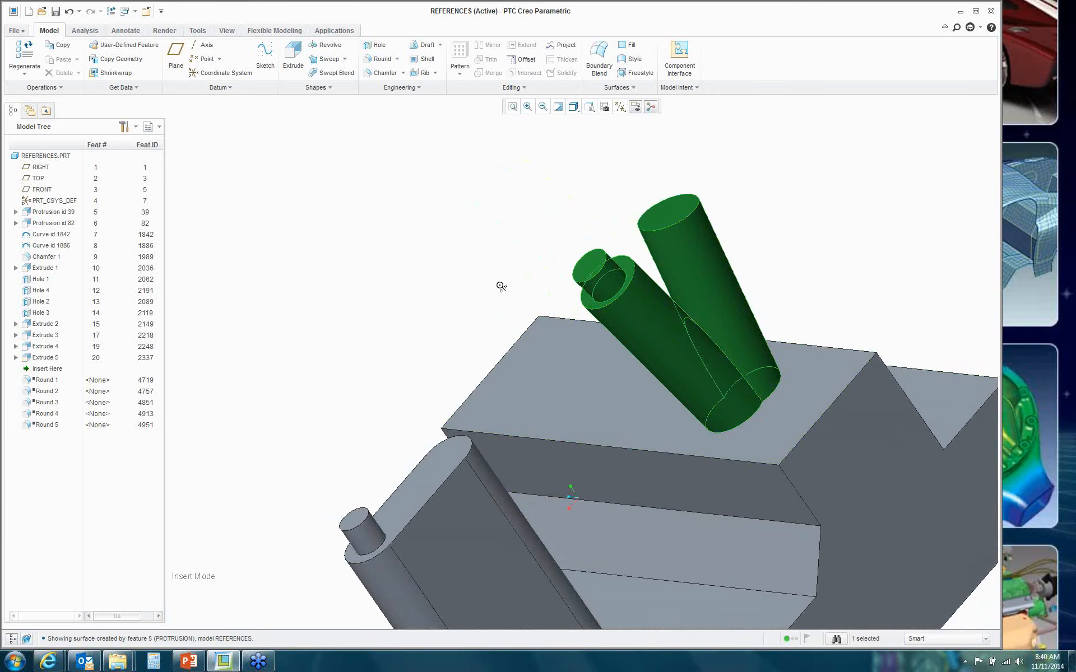
mouse_move(500, 286)
middle_mouse_down()
mouse_move(626, 268)
mouse_move(619, 297)
mouse_move(586, 271)
mouse_move(623, 288)
mouse_move(604, 307)
mouse_move(619, 270)
mouse_move(629, 301)
middle_mouse_up()
scroll(687, 292, "up", 3)
middle_click_drag(781, 344, 816, 352)
left_click(659, 237)
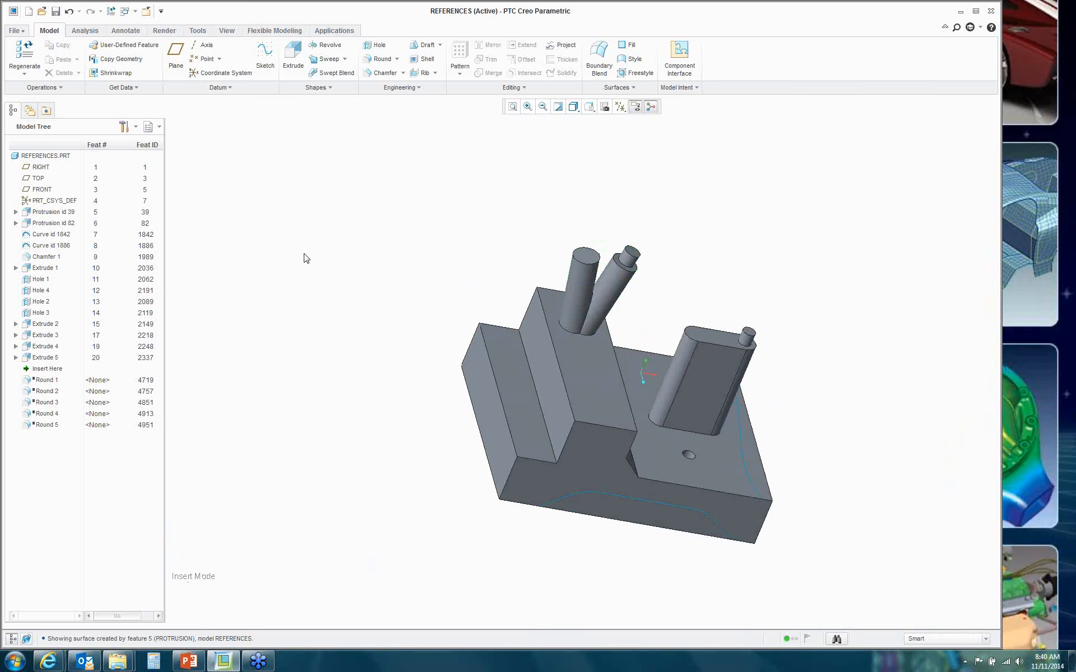
Step: Start a round on the outer long edge of the lower step and enlarge its radius to about 0.56
scroll(533, 377, "down", 5)
scroll(566, 367, "up", 5)
middle_click_drag(607, 347, 389, 286)
scroll(389, 286, "up", 3)
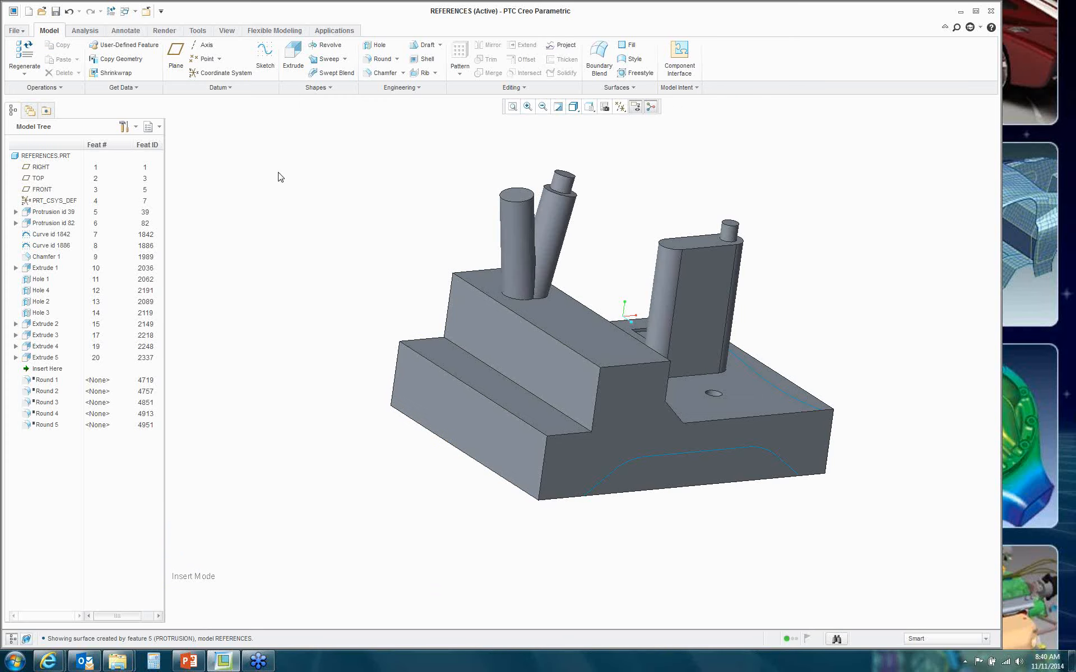
left_click(381, 59)
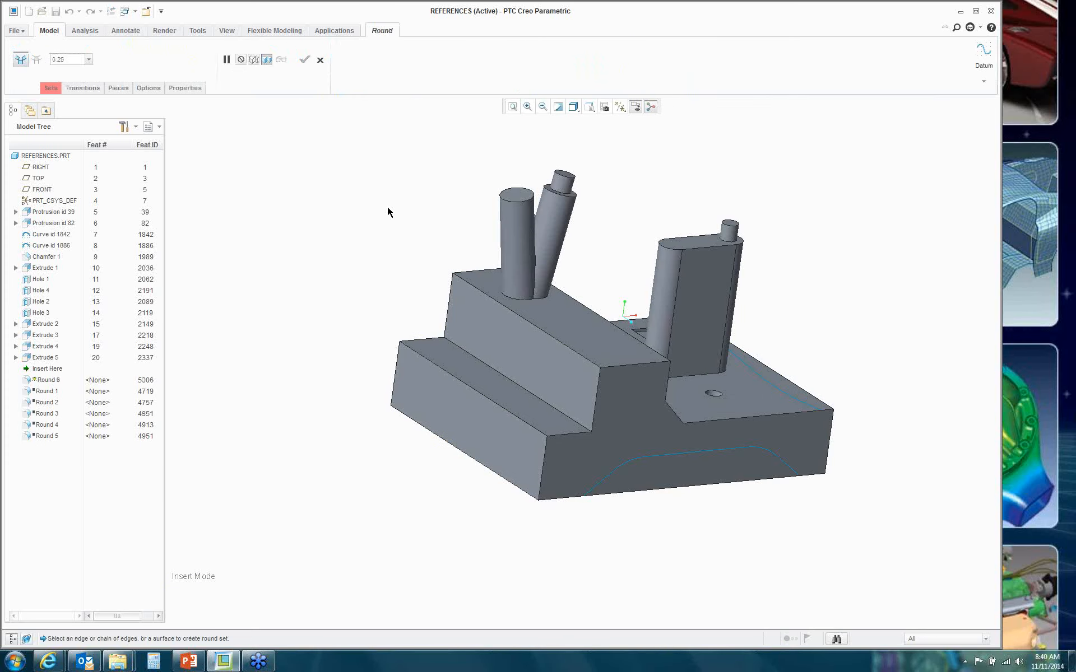
left_click(437, 372)
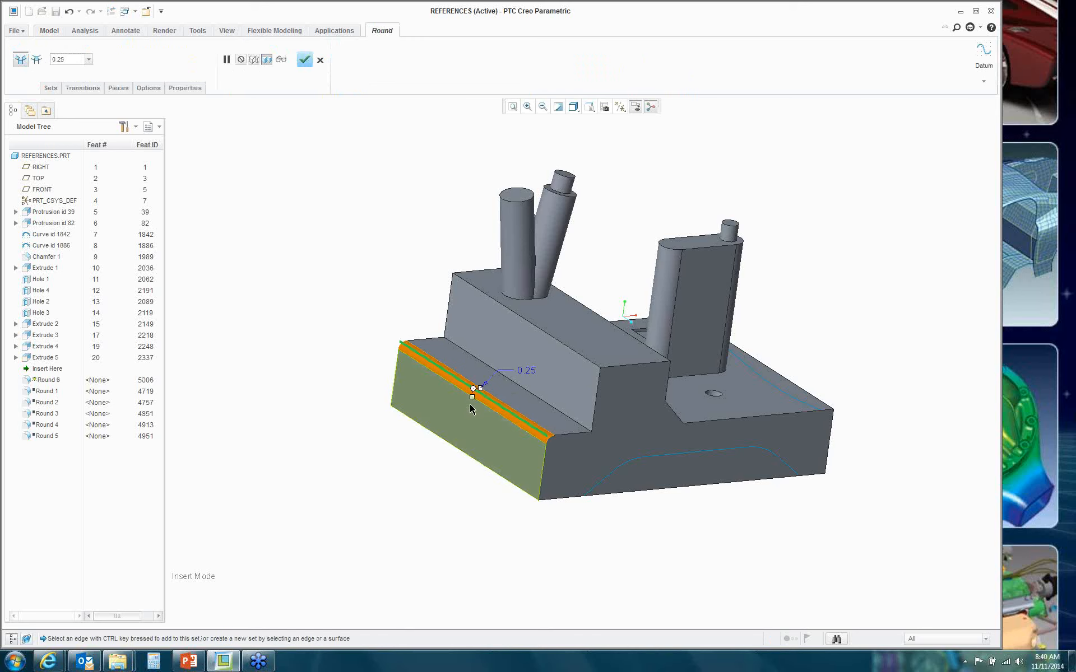
left_click_drag(474, 399, 472, 412)
scroll(473, 412, "down", 2)
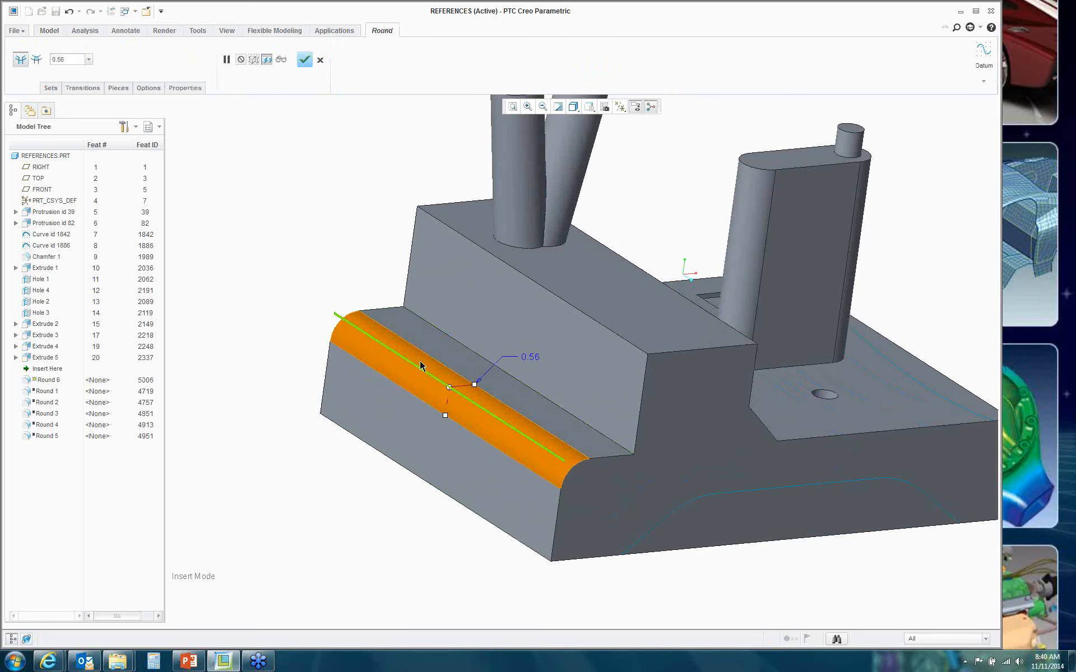
Step: Add a second radius to make the round variable, with about 0.22 at the near end and 0.91 at the far end
scroll(448, 388, "down", 2)
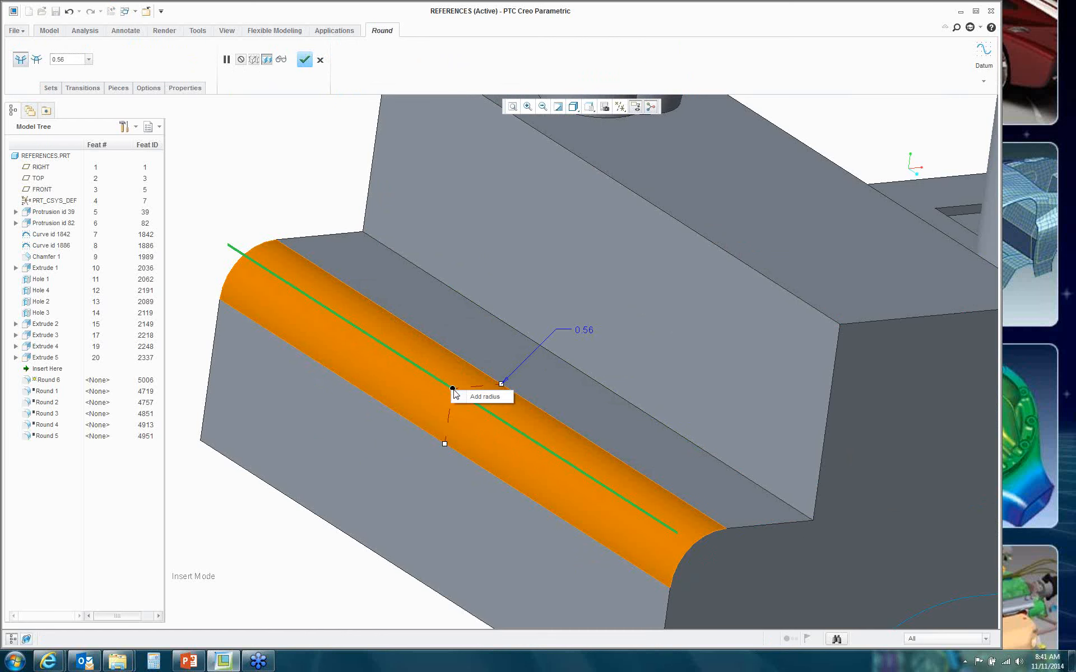
left_click(483, 396)
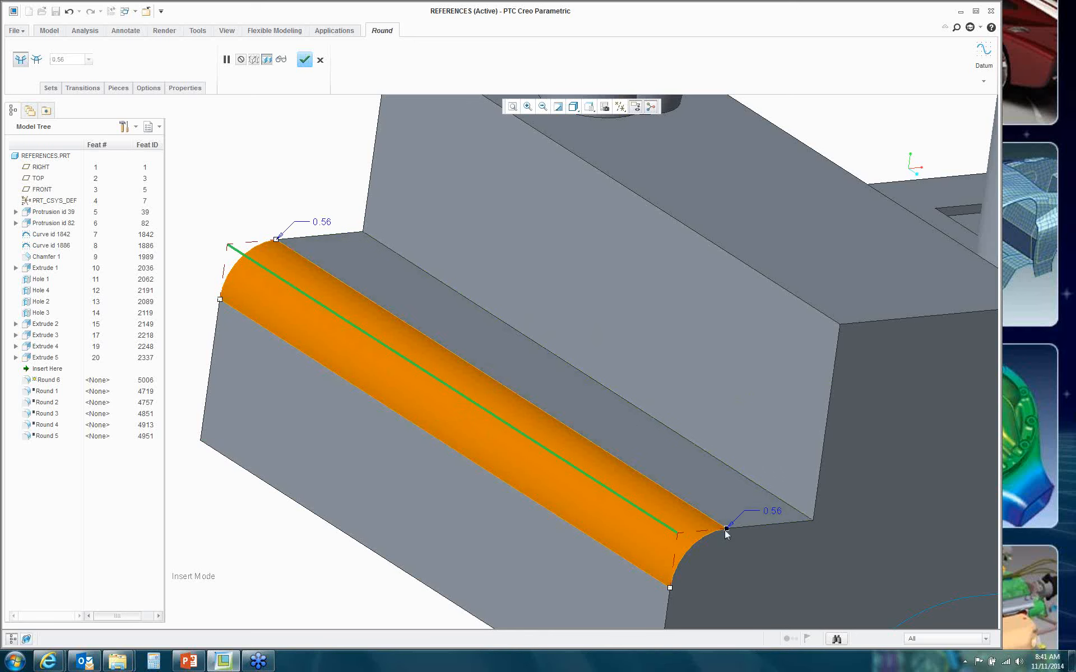
left_click_drag(726, 530, 696, 531)
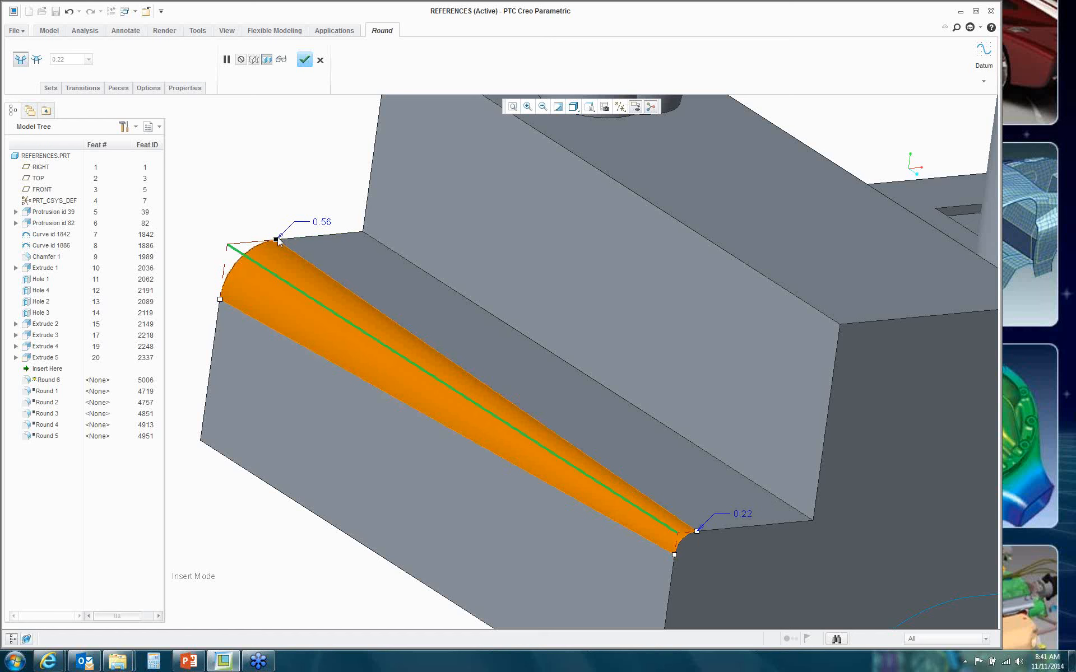
left_click_drag(279, 241, 309, 239)
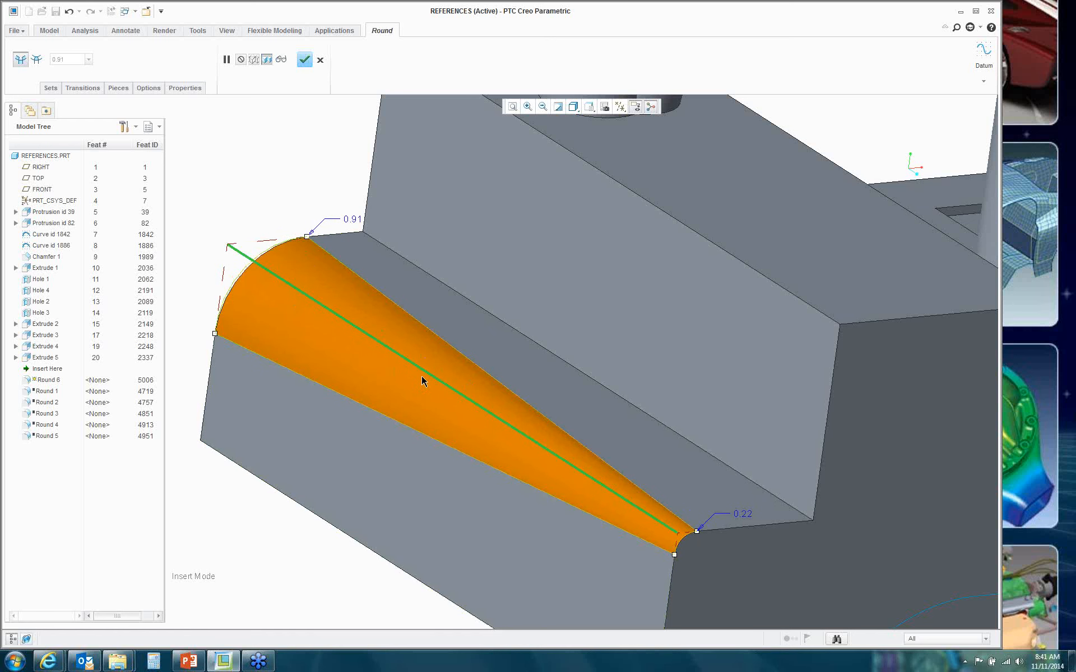
Step: Add a third radius of about 0.78 at ratio 0.50 along the edge and complete the variable round
left_click(52, 89)
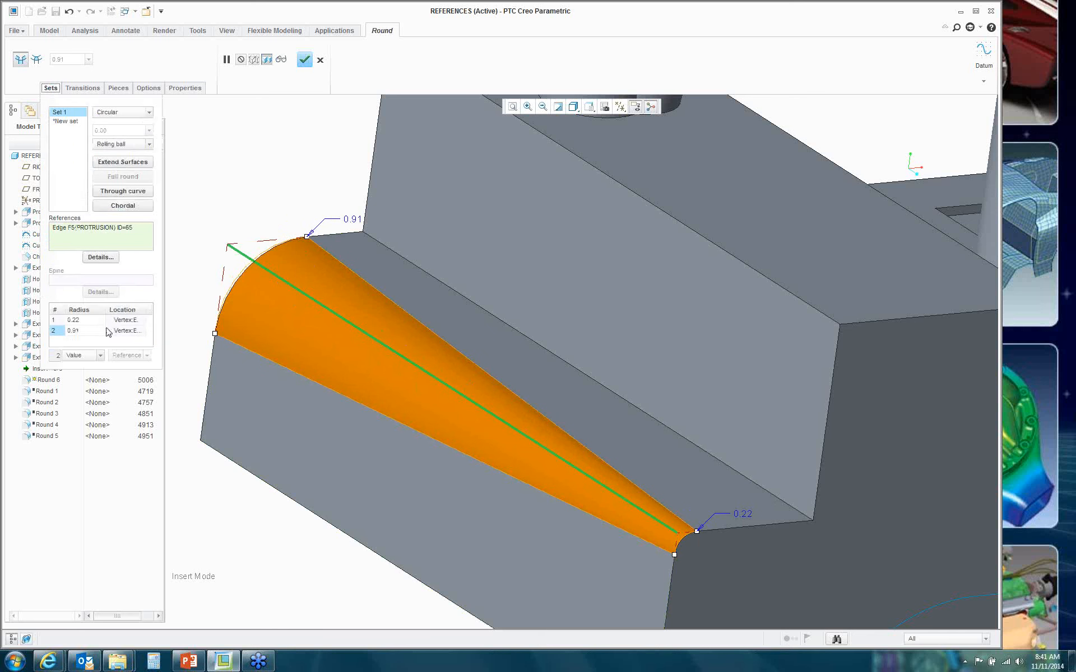
left_click(96, 320)
right_click(96, 320)
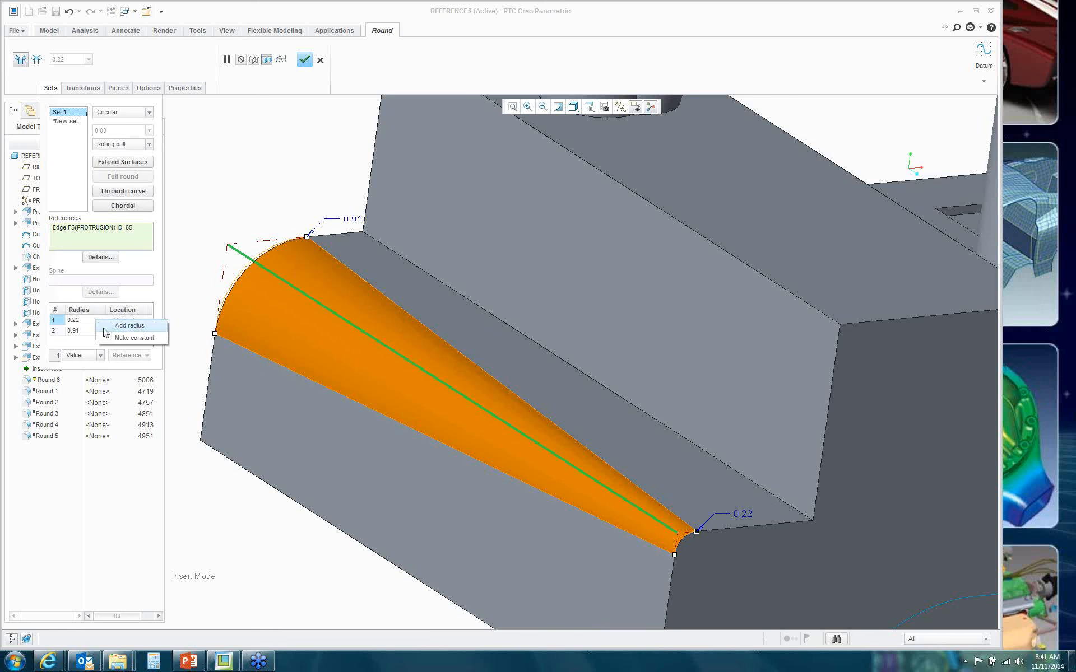
left_click(130, 327)
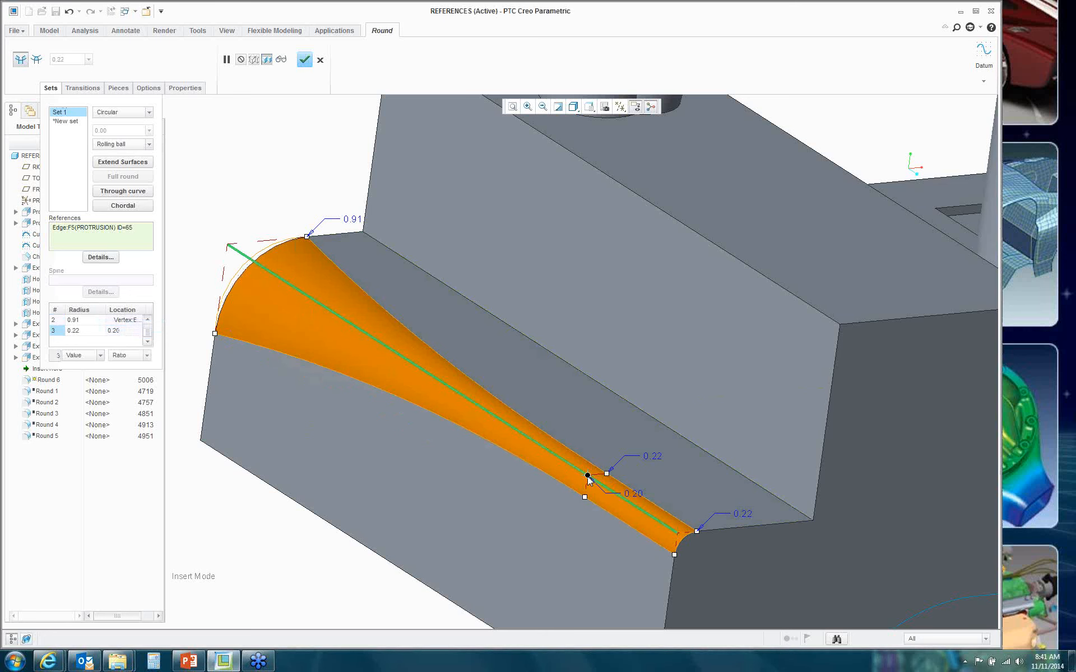
left_click_drag(588, 480, 454, 397)
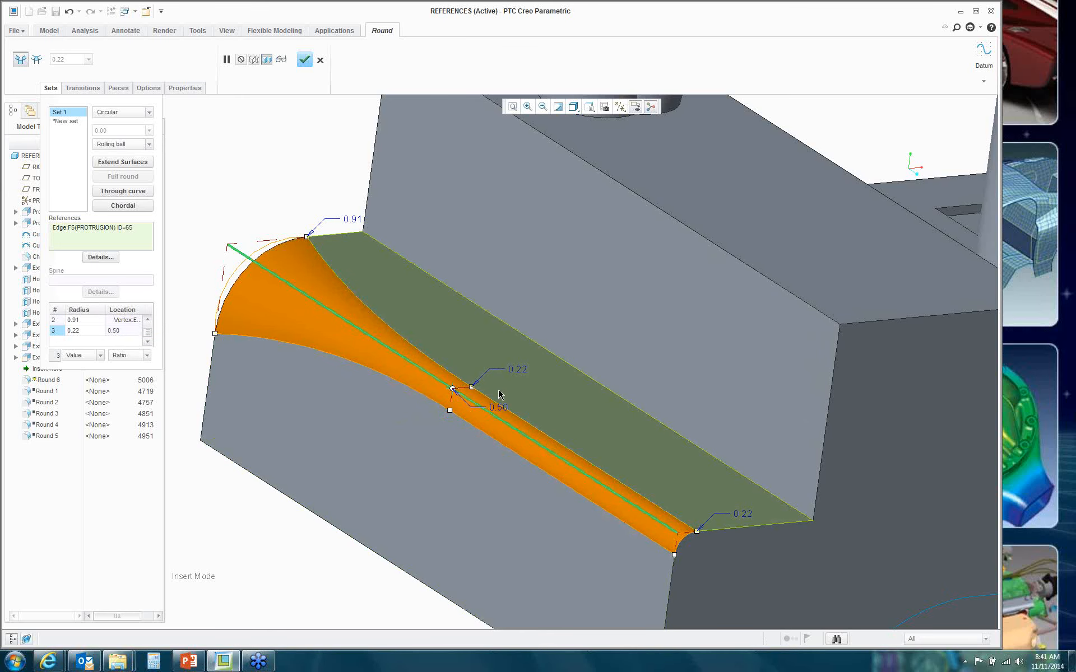
left_click_drag(476, 388, 521, 382)
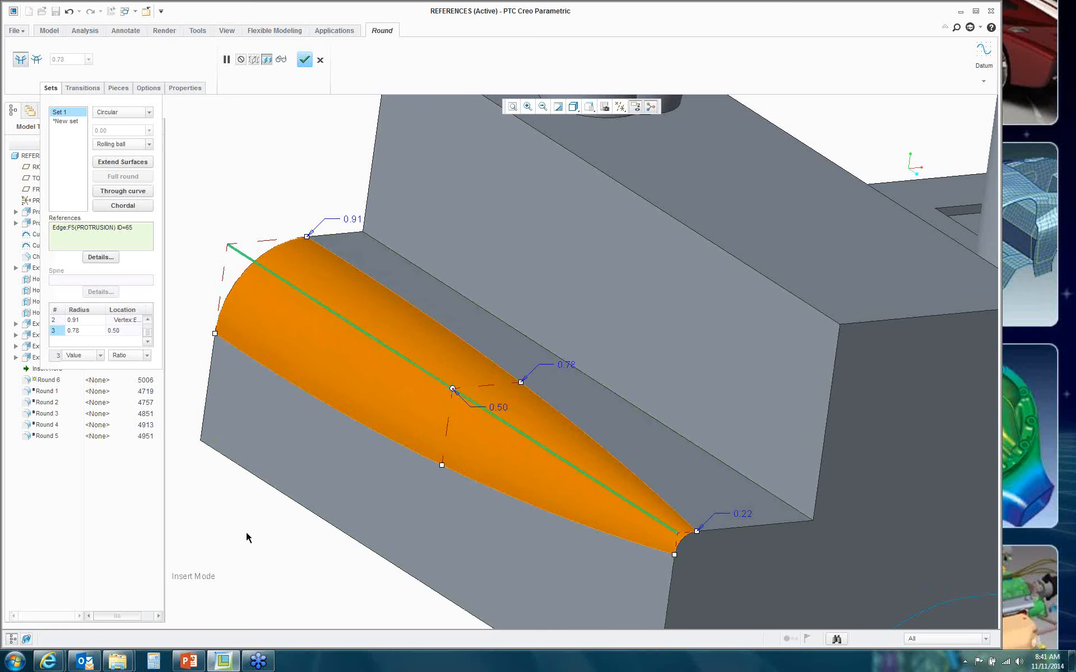
mouse_move(353, 493)
middle_mouse_down()
mouse_move(325, 474)
mouse_move(394, 475)
mouse_move(340, 492)
middle_mouse_up()
scroll(339, 492, "up", 4)
scroll(463, 601, "down", 2)
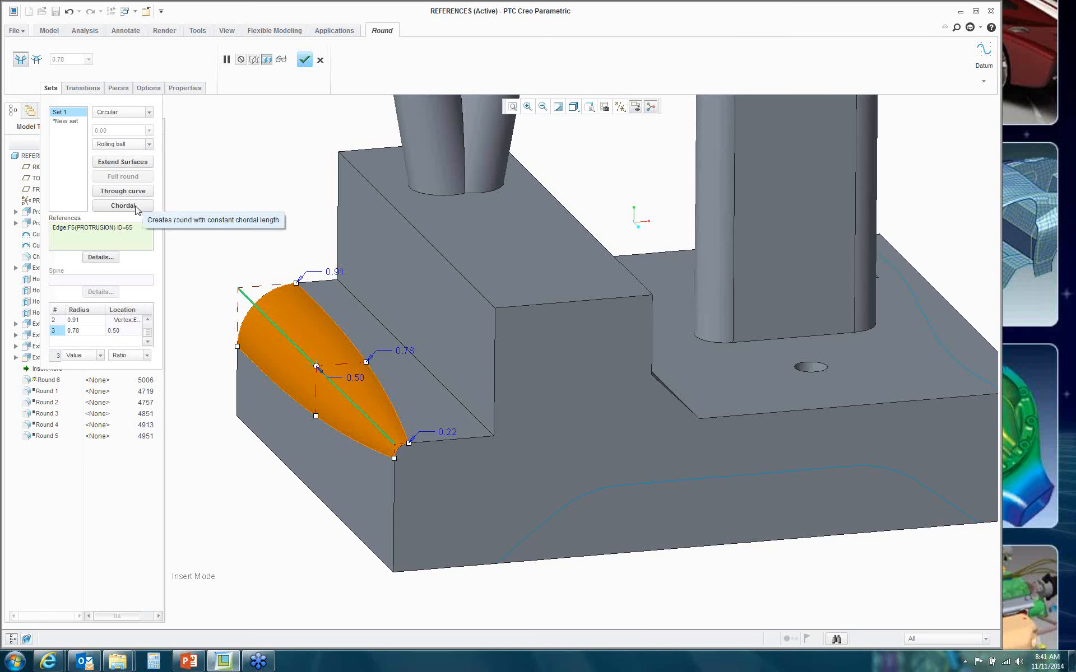
left_click(303, 60)
Step: Start a round of radius 0.1 along the edge where the two tall cylinders intersect and make it Chordal
scroll(269, 203, "up", 3)
middle_click_drag(513, 166, 494, 174)
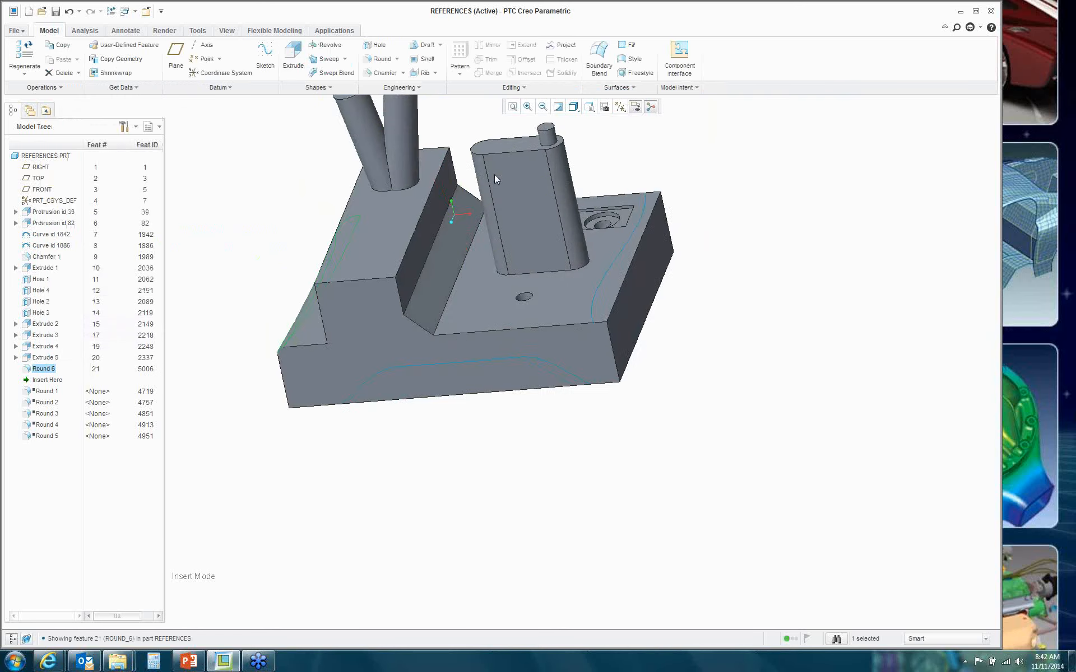
scroll(454, 144, "up", 3)
scroll(441, 134, "down", 5)
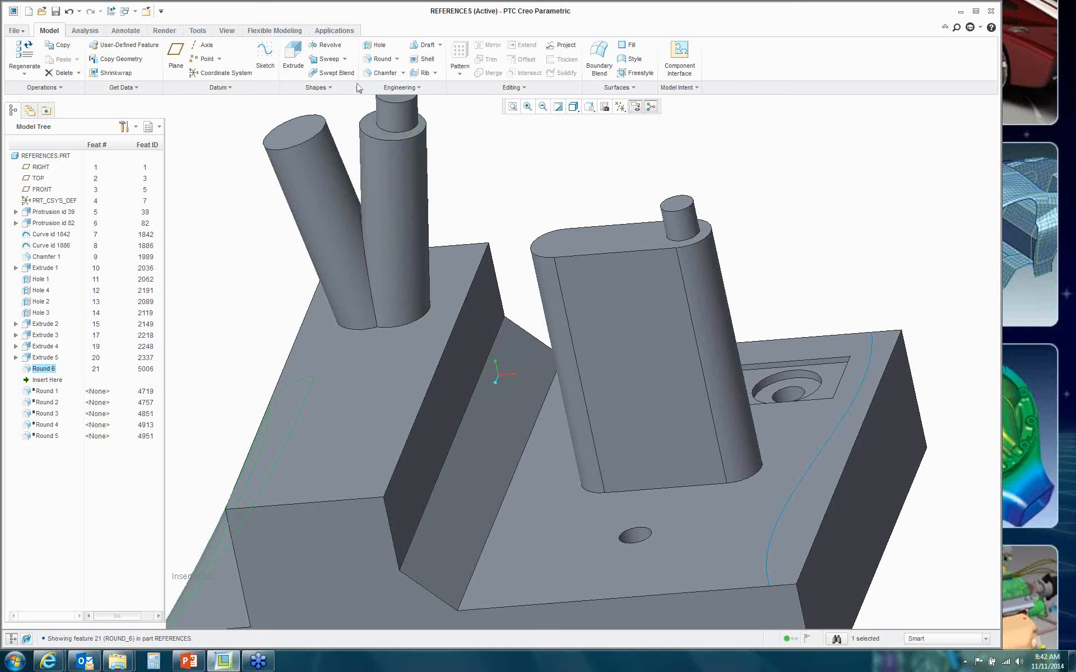
left_click(371, 59)
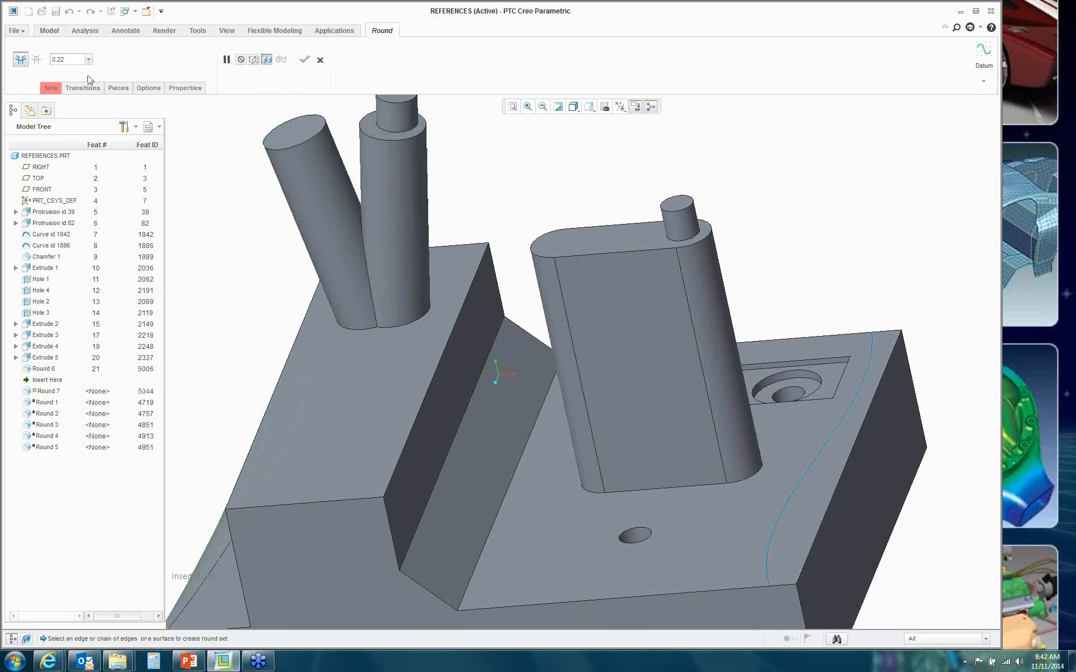
double_click(72, 60)
key("BackSpace")
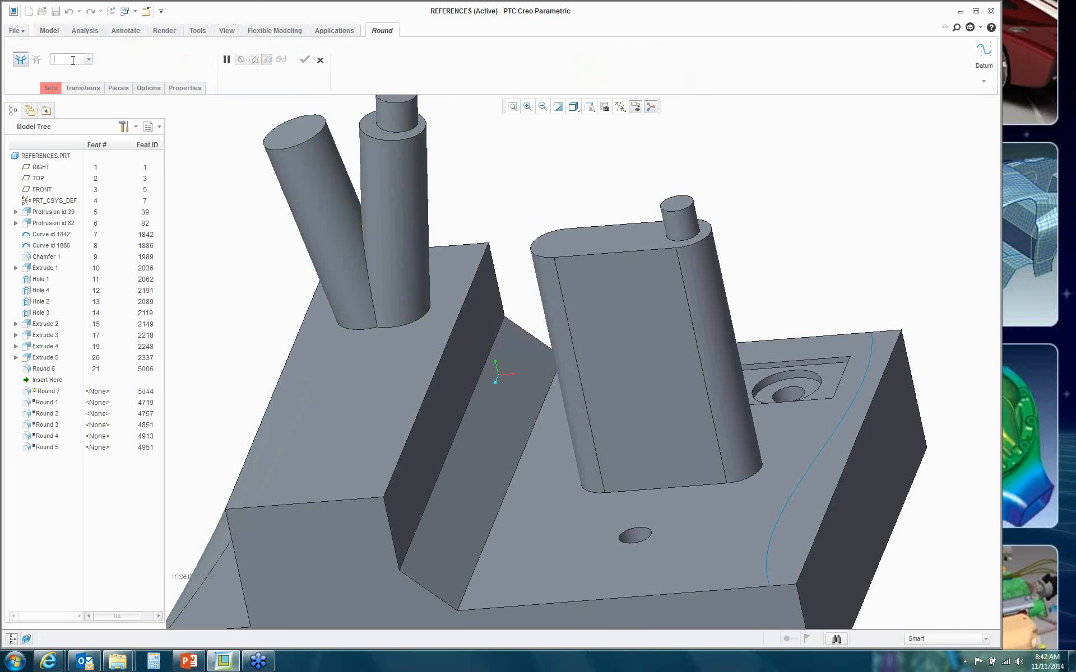
type(".1")
key("Return")
left_click(364, 246)
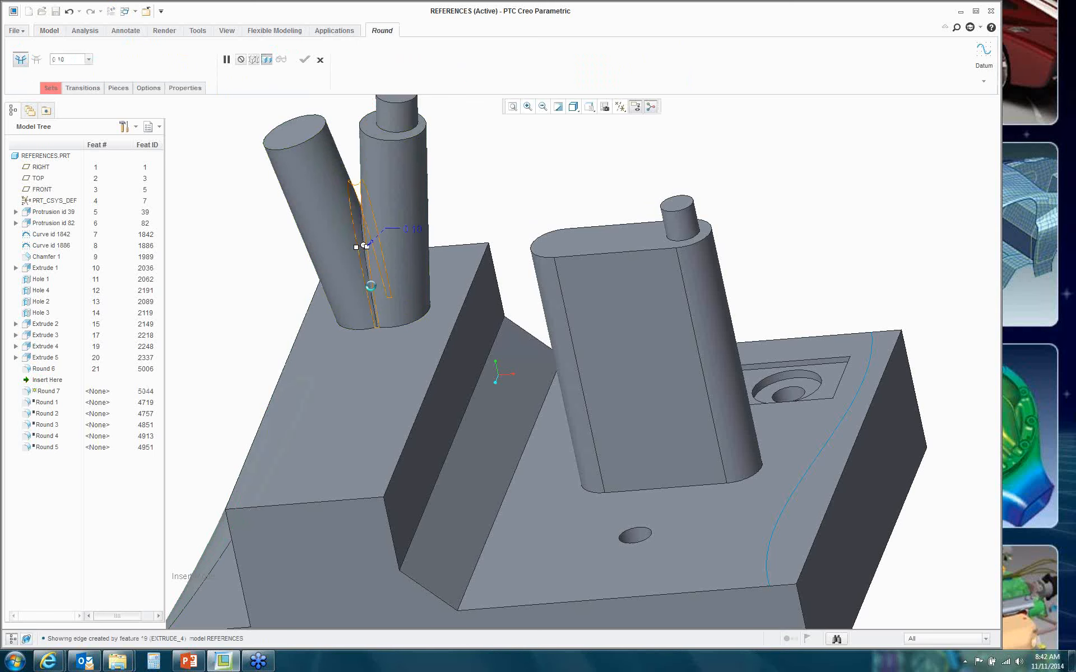
left_click(50, 88)
left_click(123, 206)
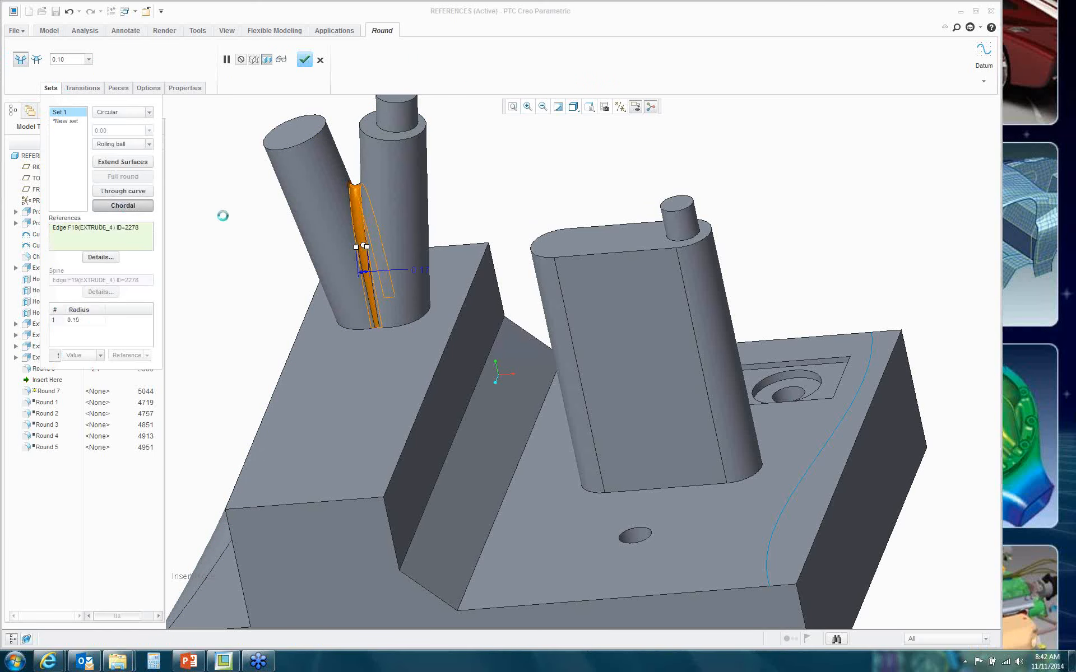
Step: Complete the chordal round along the edge where the two tall cylinders intersect
scroll(228, 263, "up", 3)
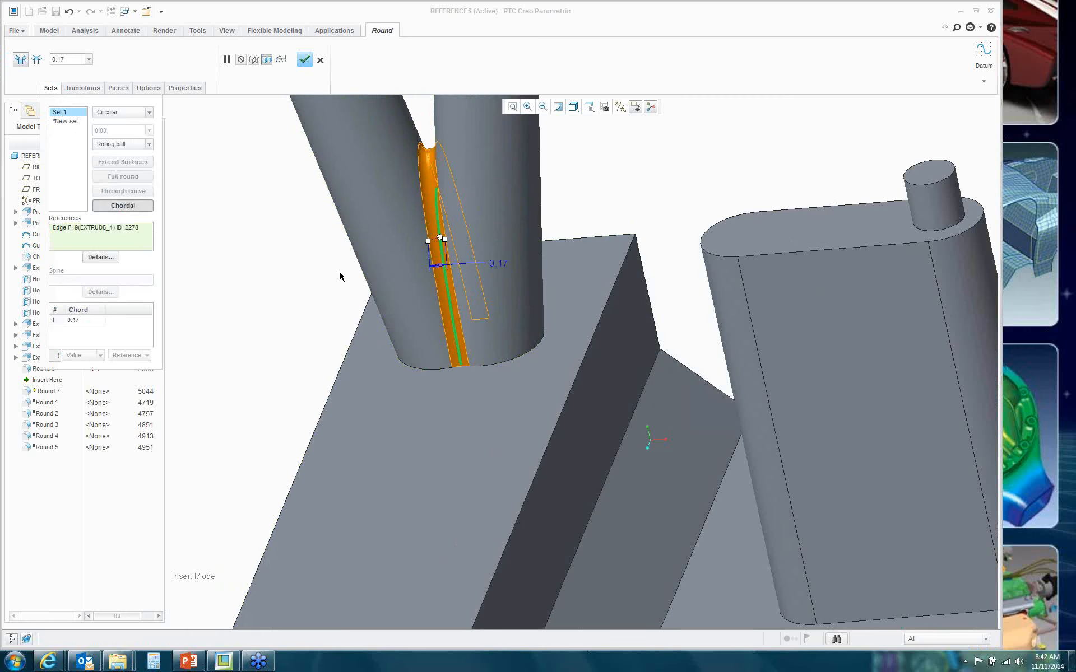
mouse_move(338, 271)
middle_mouse_down()
mouse_move(359, 273)
mouse_move(361, 241)
mouse_move(344, 233)
mouse_move(327, 252)
middle_mouse_up()
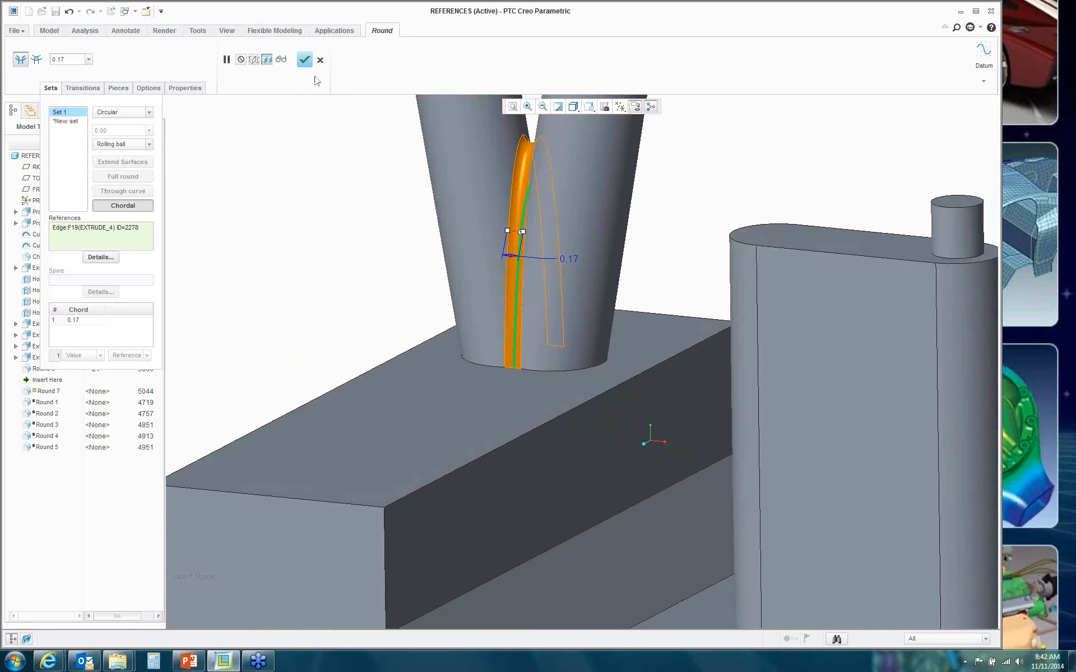
left_click(304, 62)
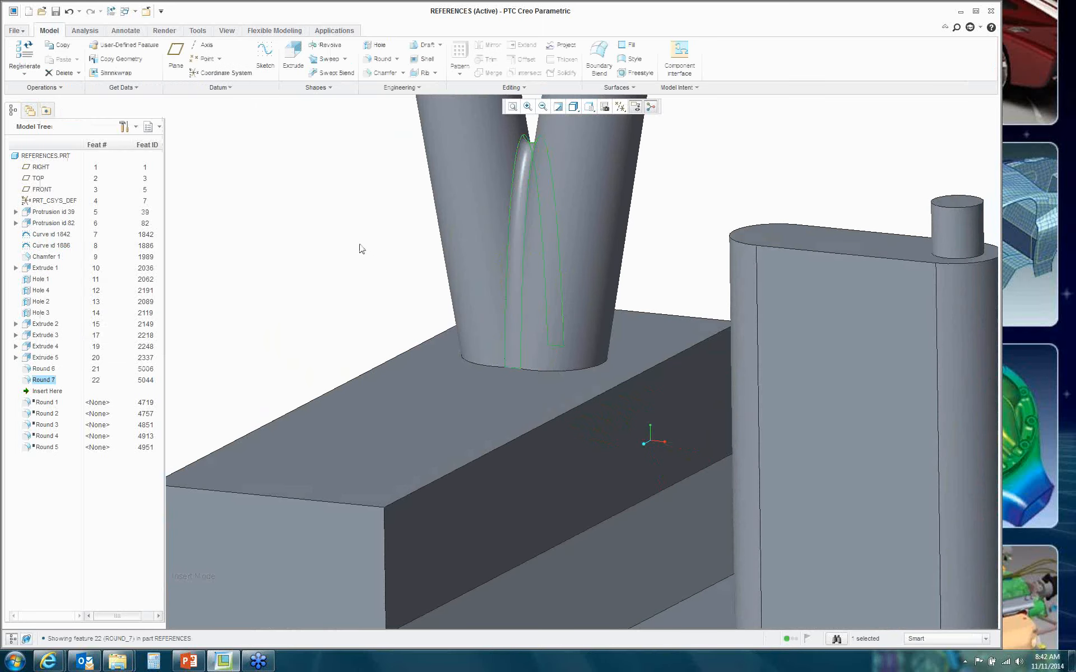
Step: Examine the chordal round between the two cylinders and the whole part from several angles
mouse_move(353, 230)
middle_mouse_down()
mouse_move(387, 211)
mouse_move(347, 225)
middle_mouse_up()
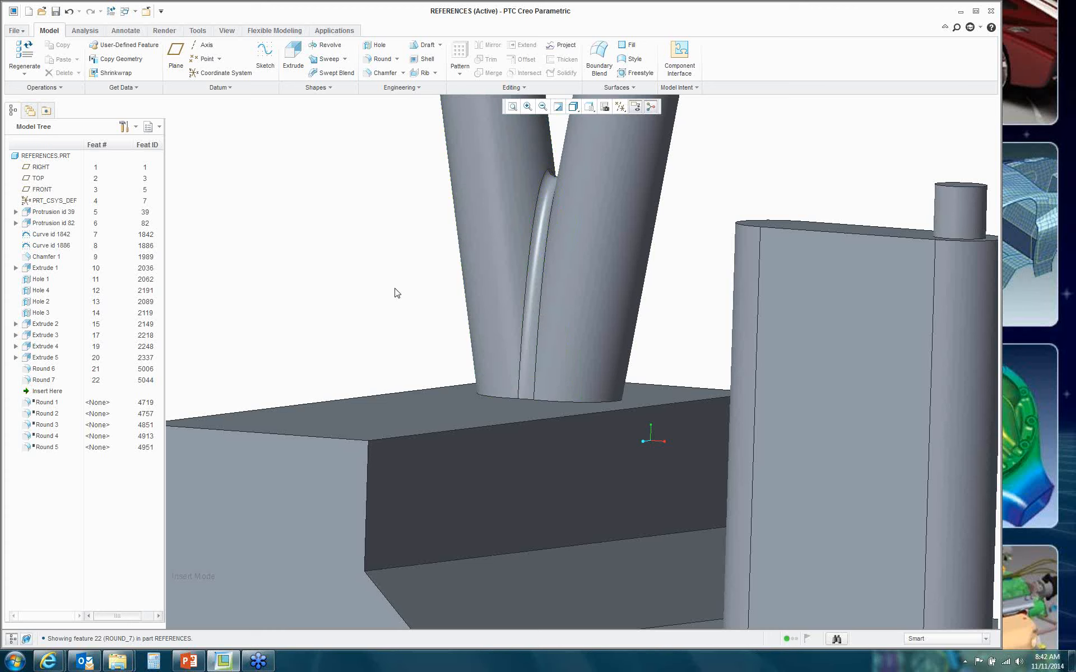
scroll(348, 312, "down", 3)
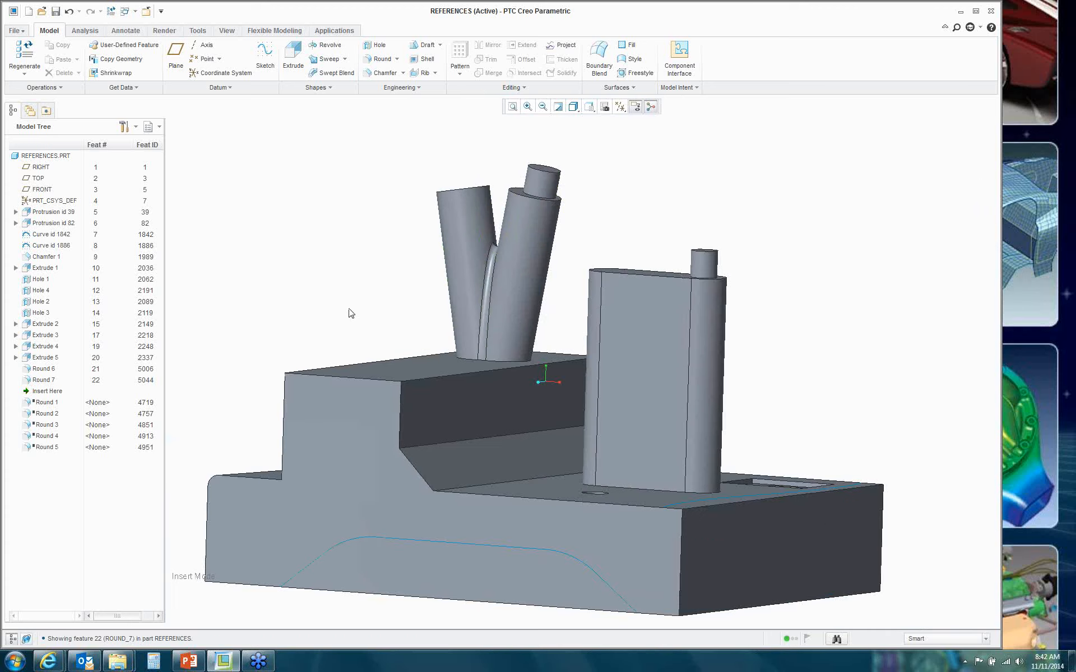
mouse_move(348, 312)
middle_mouse_down()
mouse_move(393, 337)
mouse_move(339, 318)
mouse_move(358, 326)
mouse_move(333, 334)
mouse_move(376, 332)
middle_mouse_up()
mouse_move(371, 332)
middle_mouse_down()
mouse_move(392, 329)
mouse_move(377, 312)
middle_mouse_up()
scroll(457, 335, "up", 3)
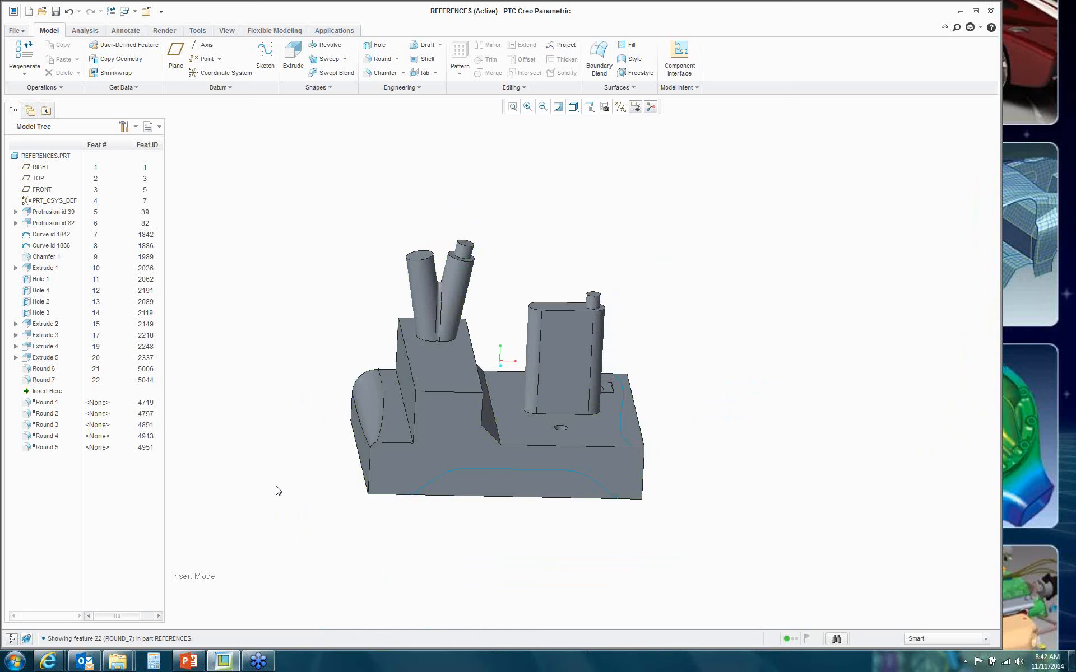
scroll(335, 504, "down", 2)
middle_click_drag(428, 444, 421, 456)
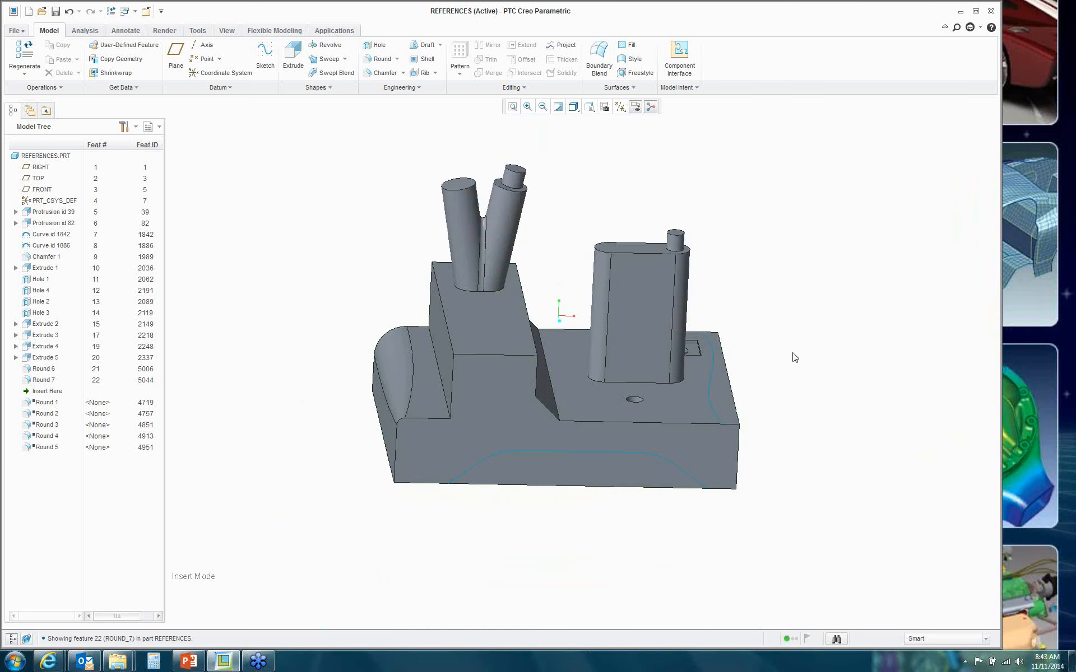
mouse_move(792, 355)
middle_mouse_down()
mouse_move(730, 365)
mouse_move(780, 361)
middle_mouse_up()
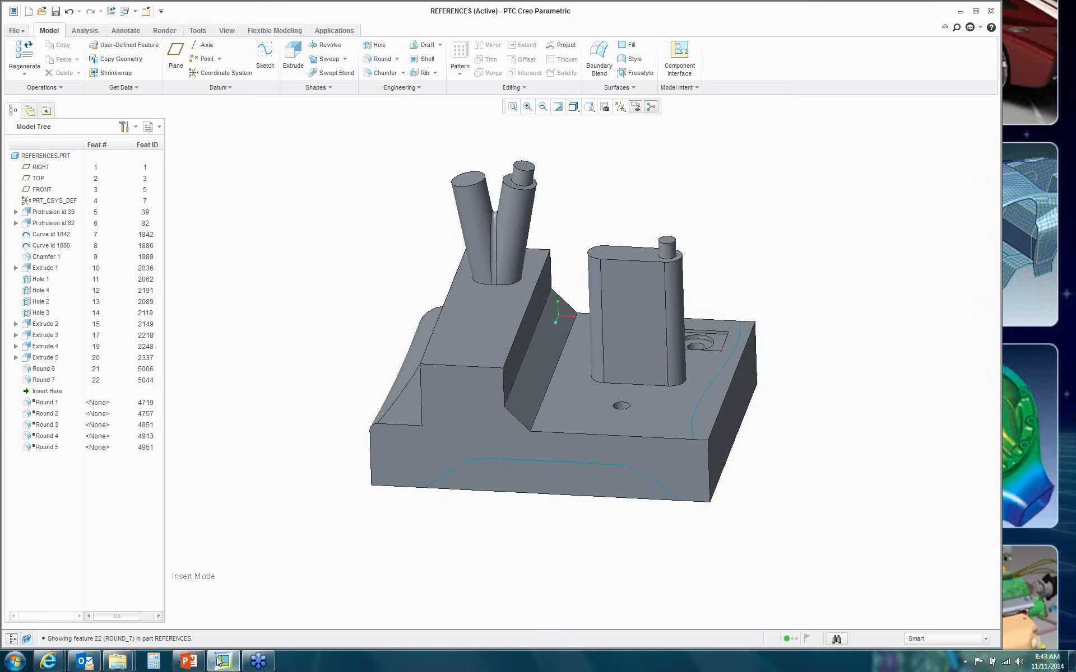
Step: Switch to PowerPoint and correct the first Config.pro option on slide 3 to show_selected_item_id
left_click(190, 662)
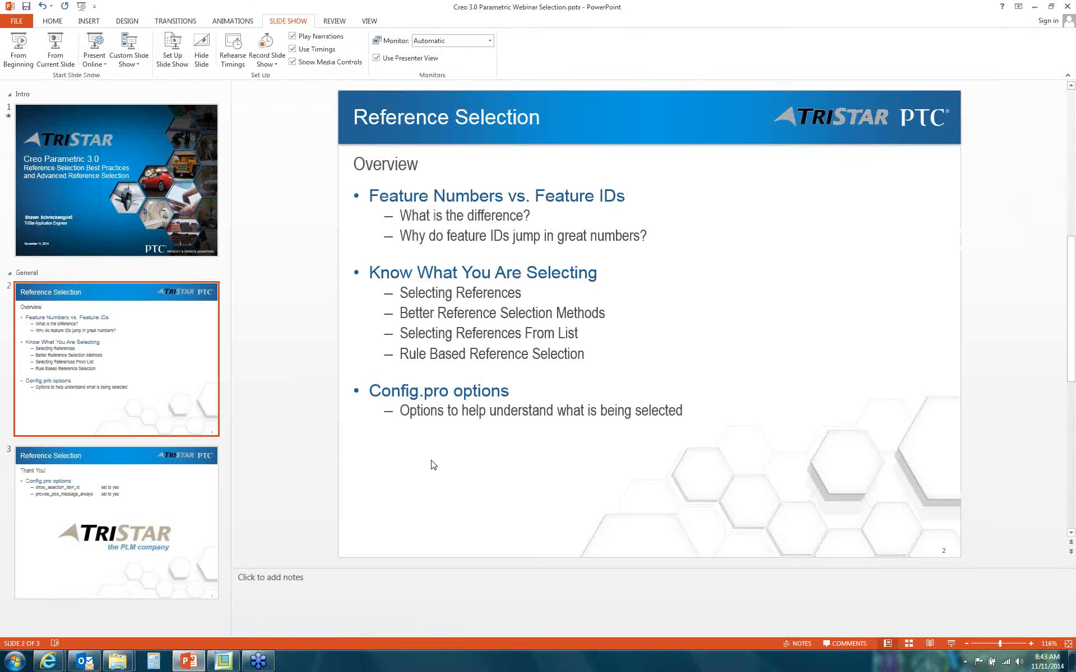
left_click(89, 507)
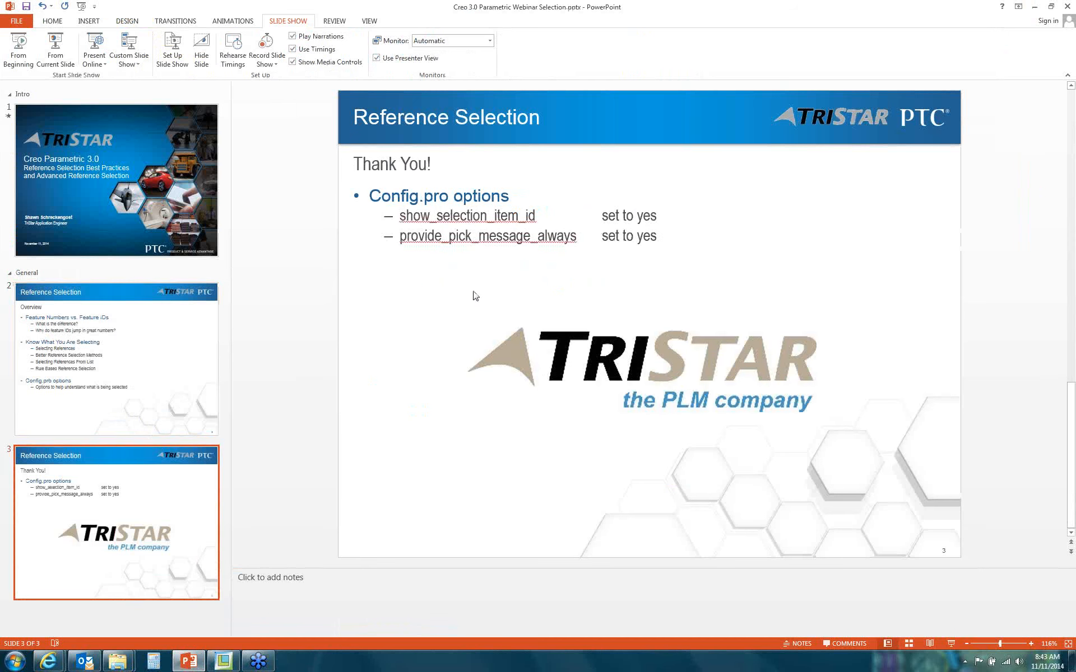
left_click(480, 213)
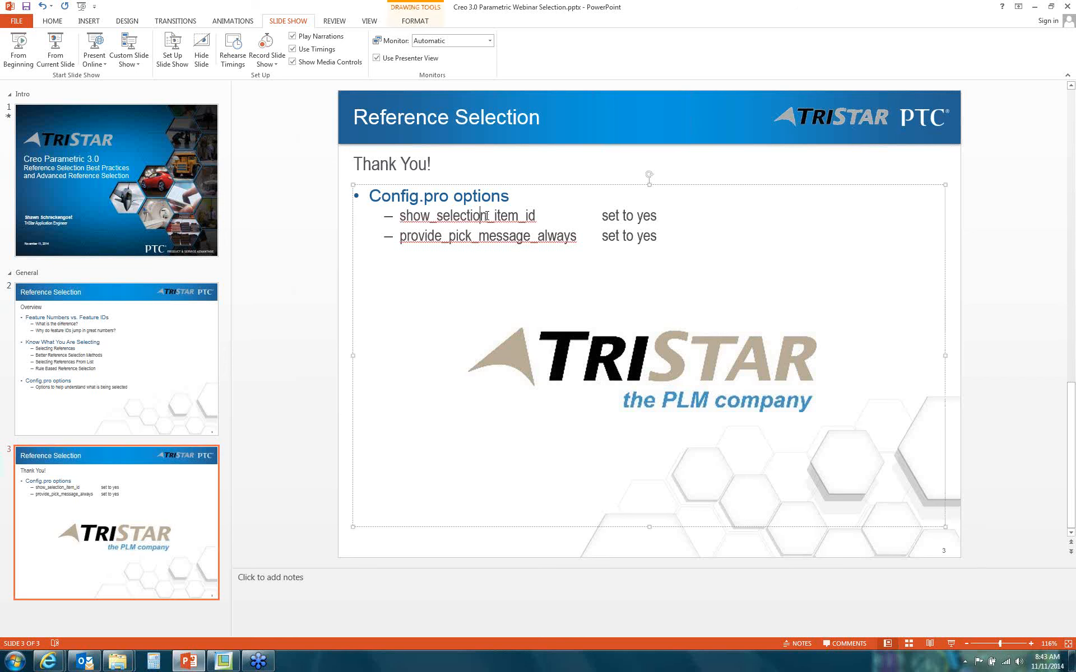
key("BackSpace")
key("BackSpace")
key("BackSpace")
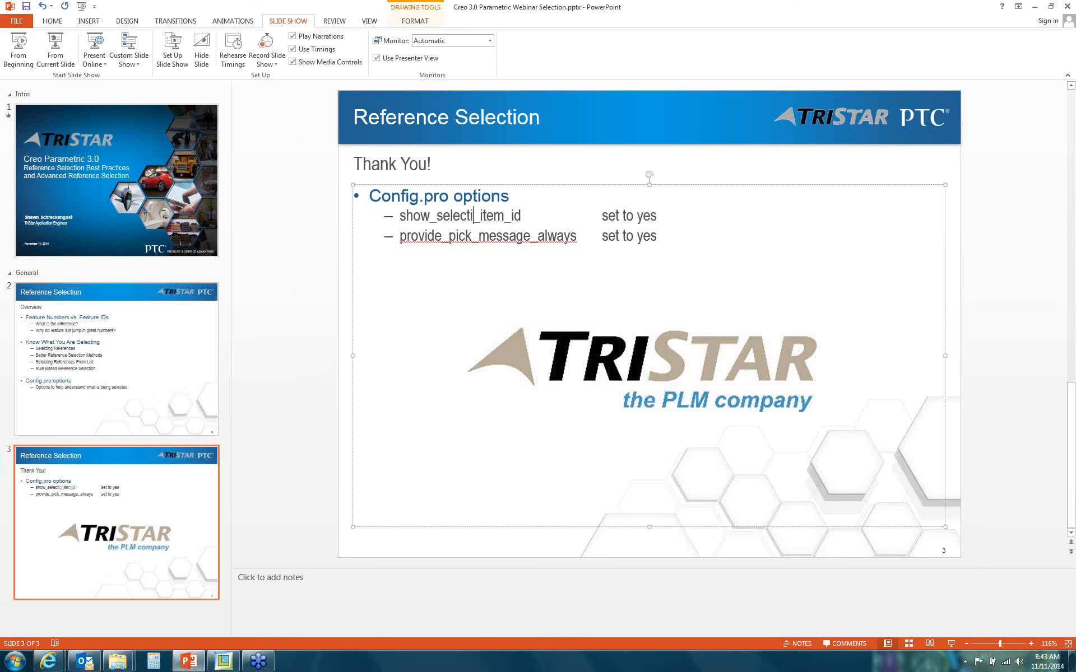
type("ed")
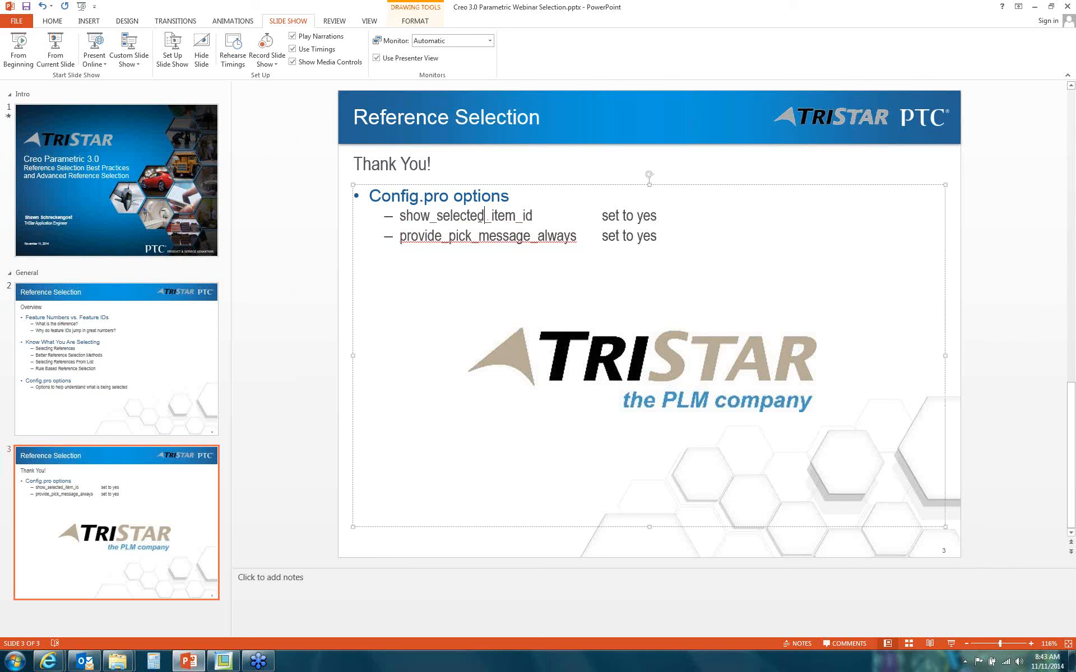
left_click(585, 252)
Step: Return to Creo Parametric, start a round and list the selection candidates at the curved base edge of the oblong boss
left_click(223, 662)
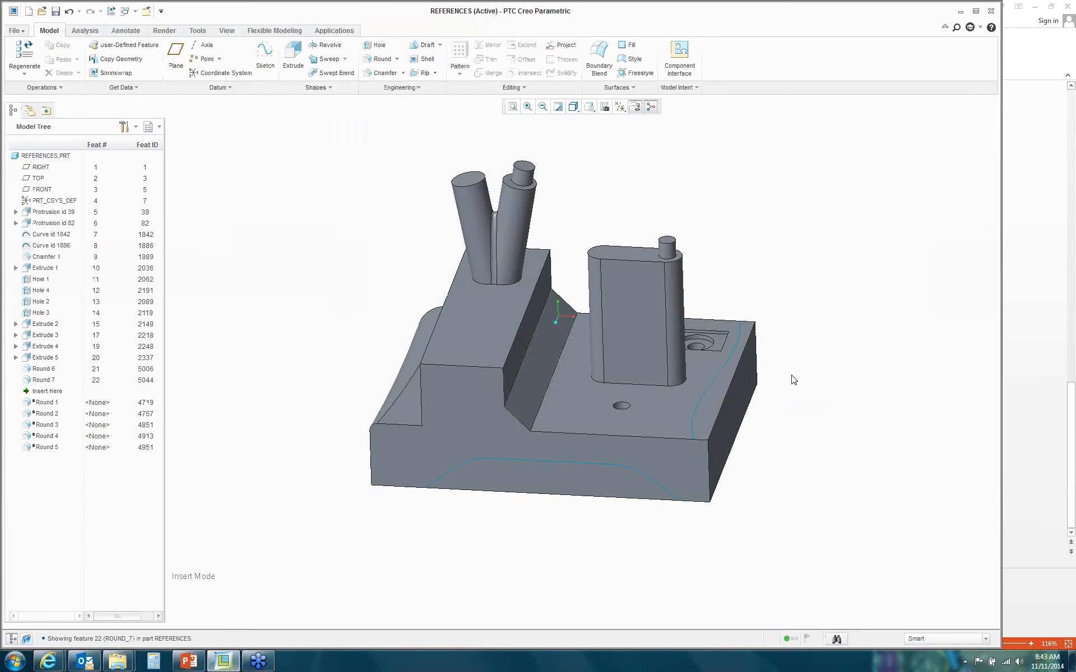
middle_click_drag(804, 378, 764, 388)
scroll(710, 443, "down", 3)
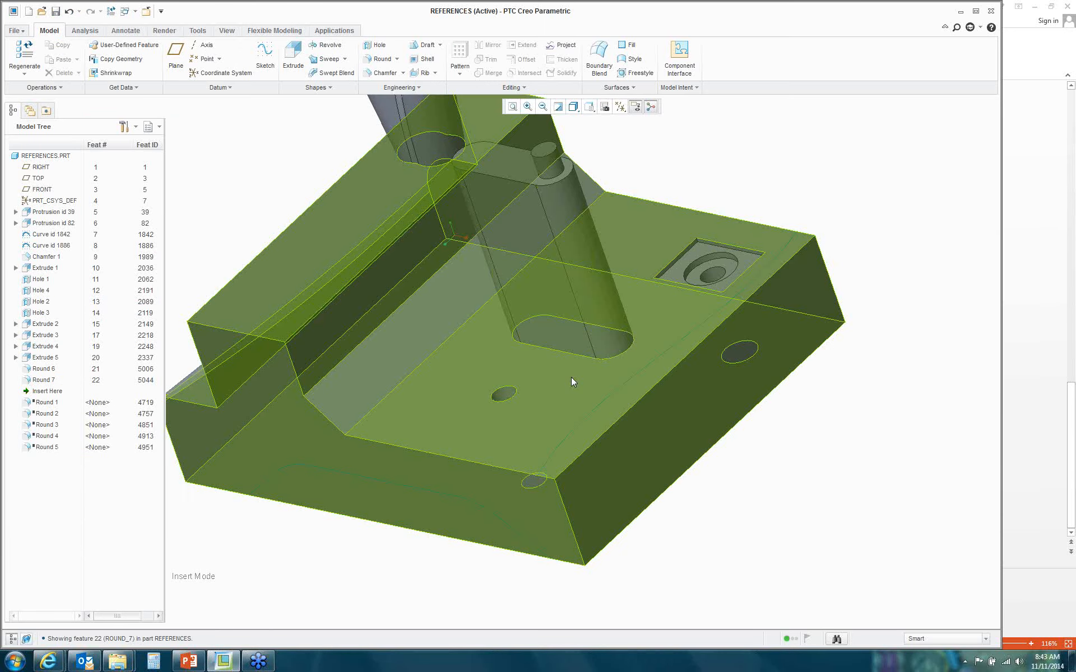
scroll(572, 377, "down", 2)
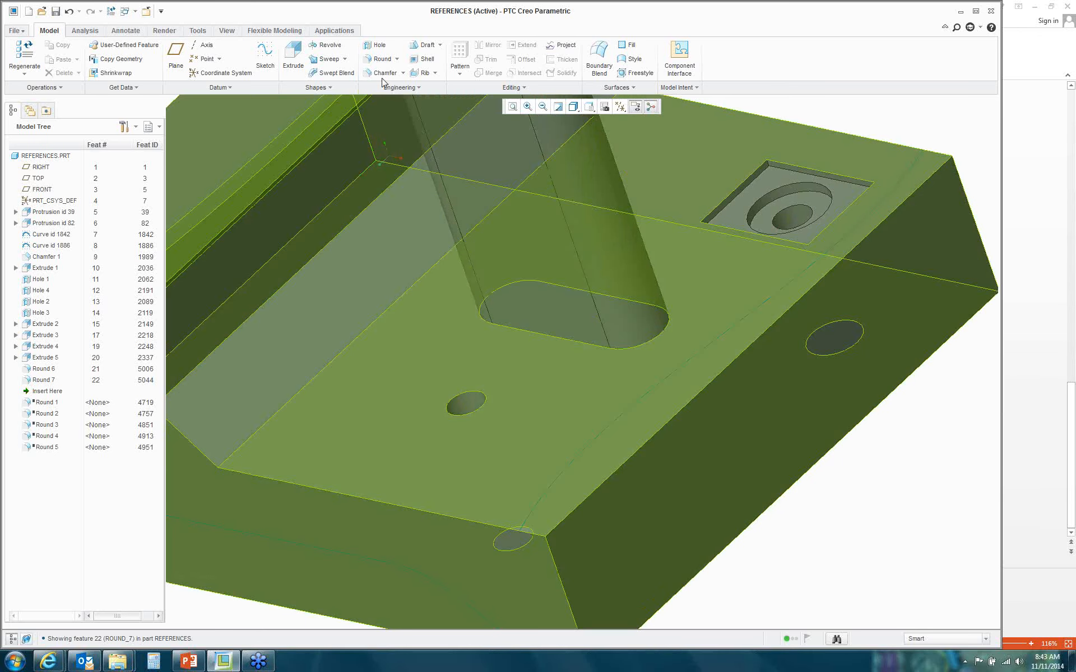
left_click(382, 59)
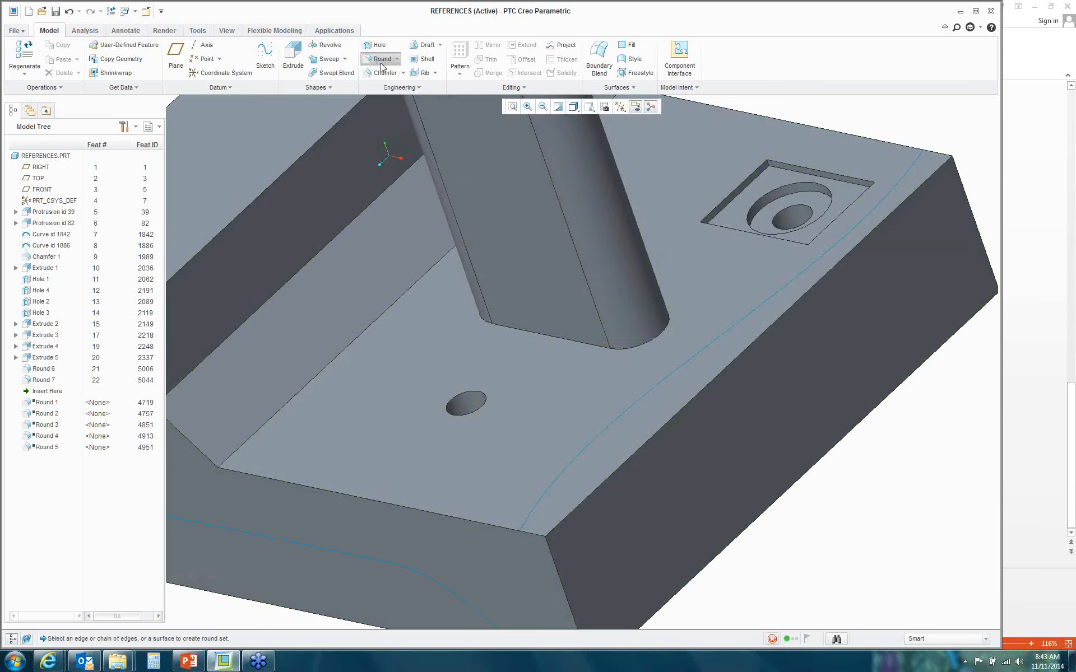
right_click(660, 336)
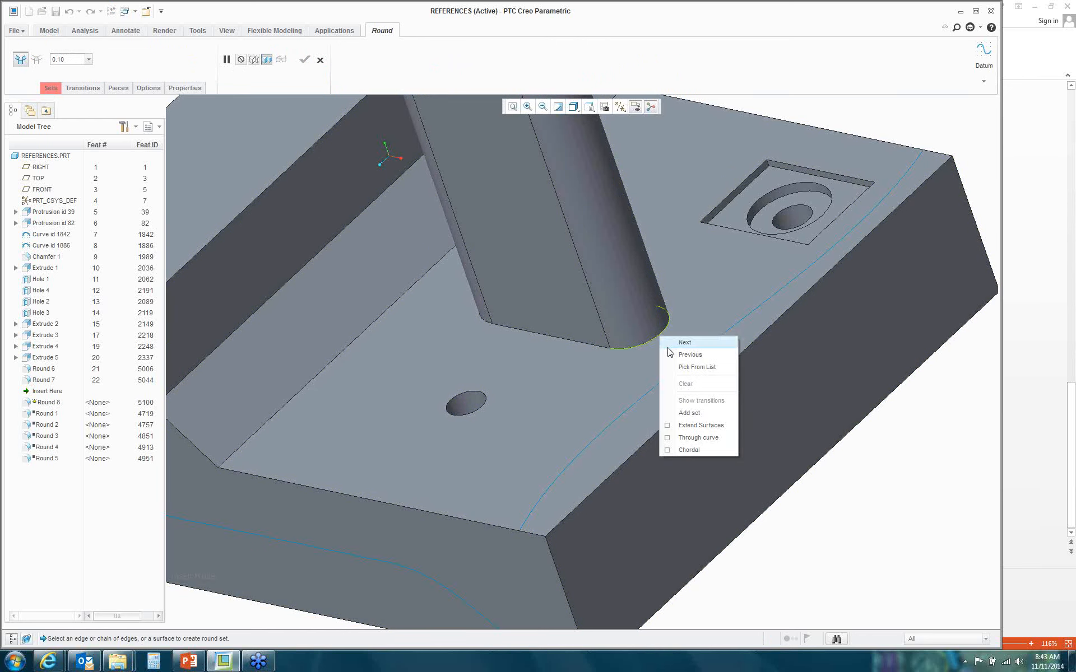
left_click(695, 367)
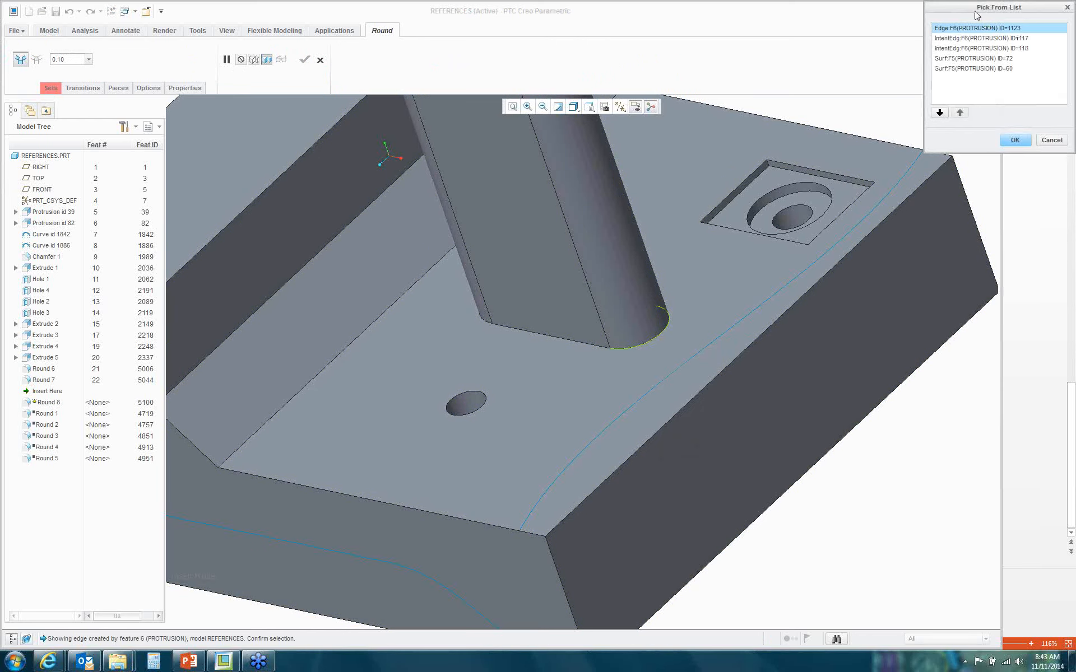
Step: Preview the edge, intent edge and surface candidates in the pick list and cancel the list without choosing one
left_click(907, 69)
left_click(908, 79)
left_click(908, 89)
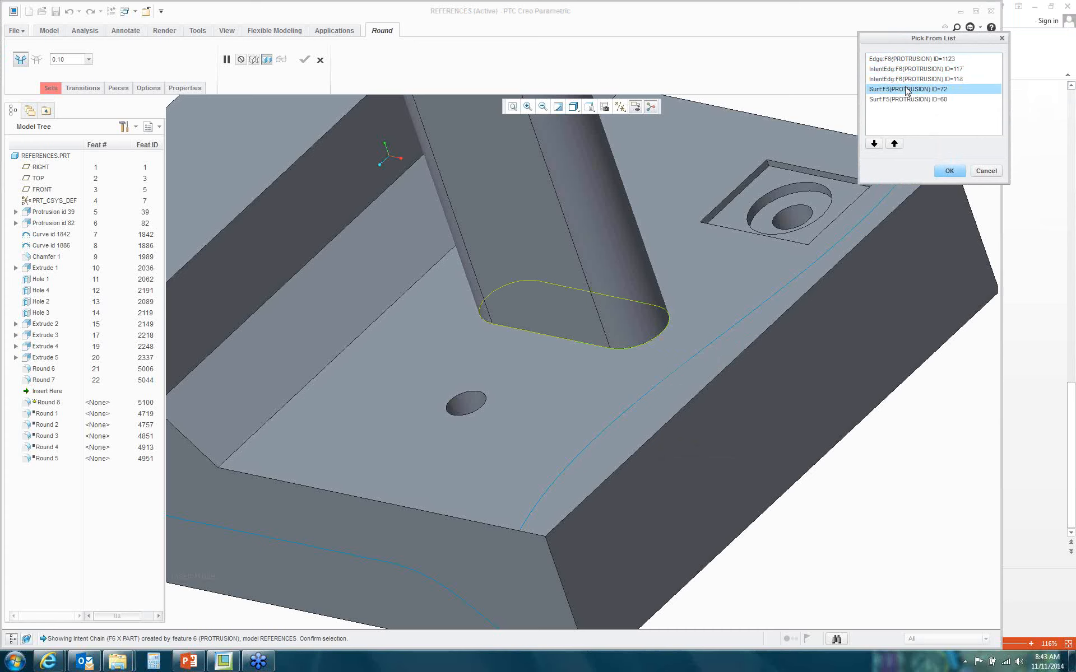
left_click(920, 58)
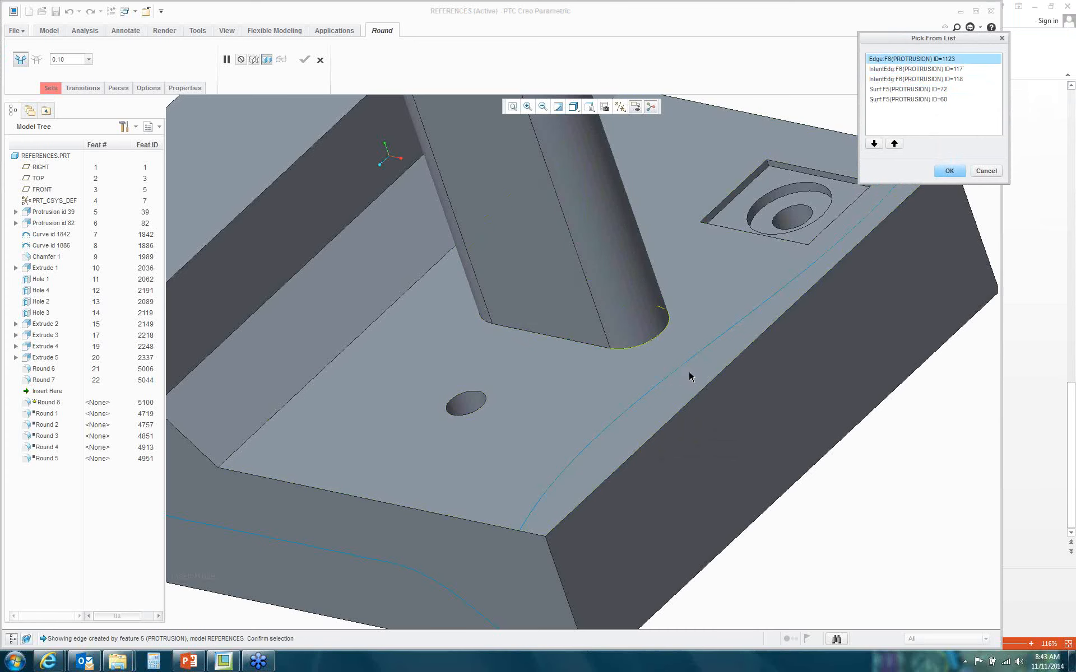
right_click(720, 274)
right_click(720, 274)
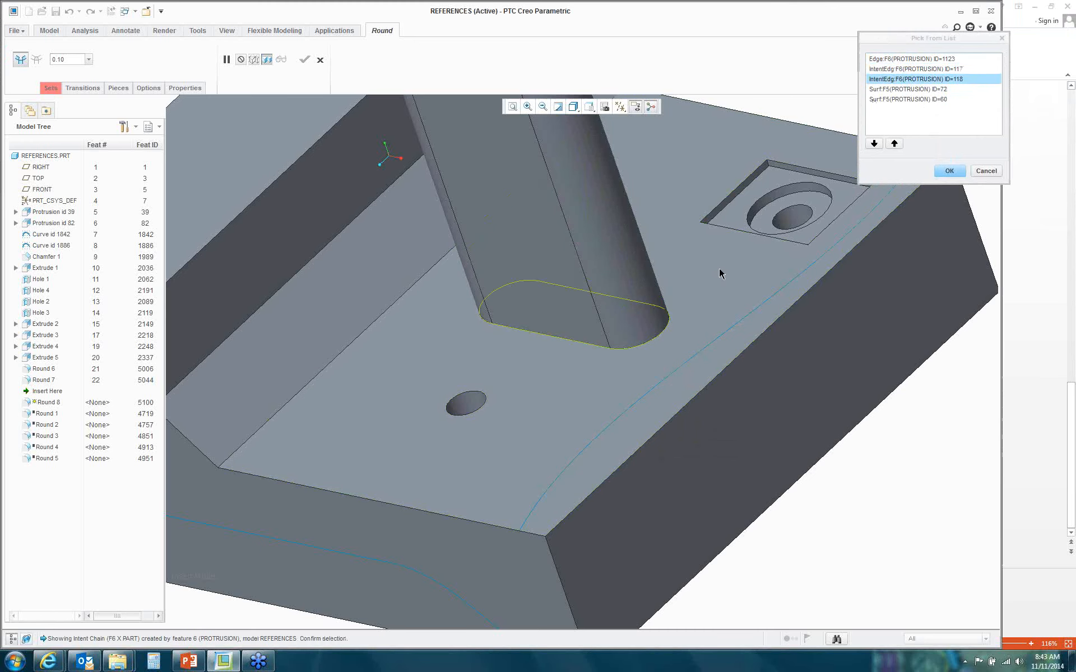
right_click(720, 274)
right_click(720, 274)
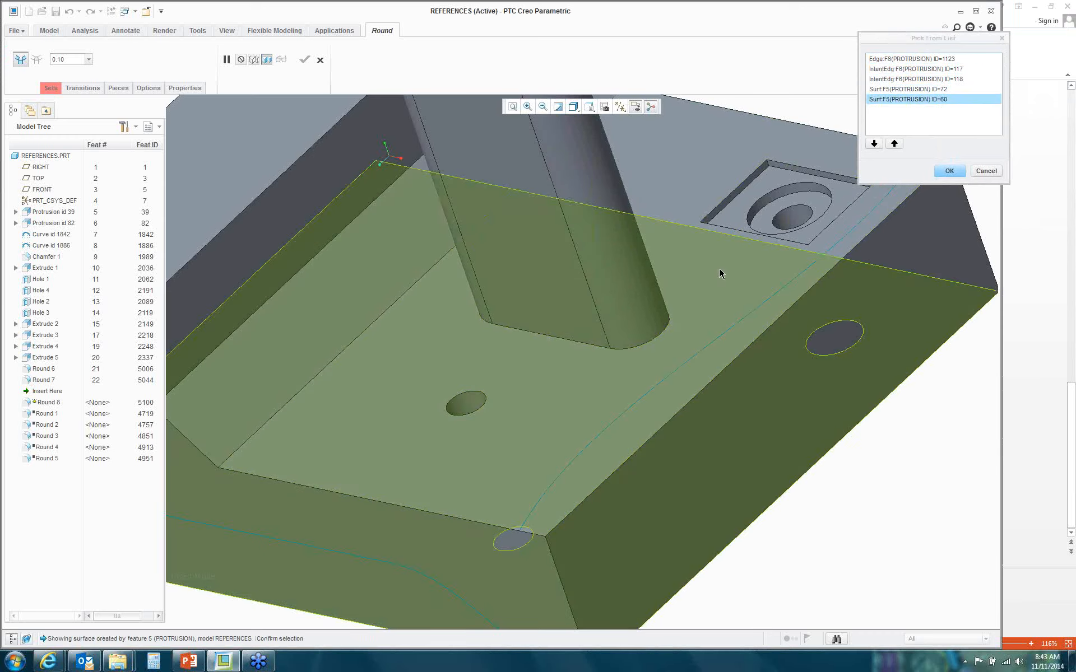
right_click(720, 274)
right_click(720, 274)
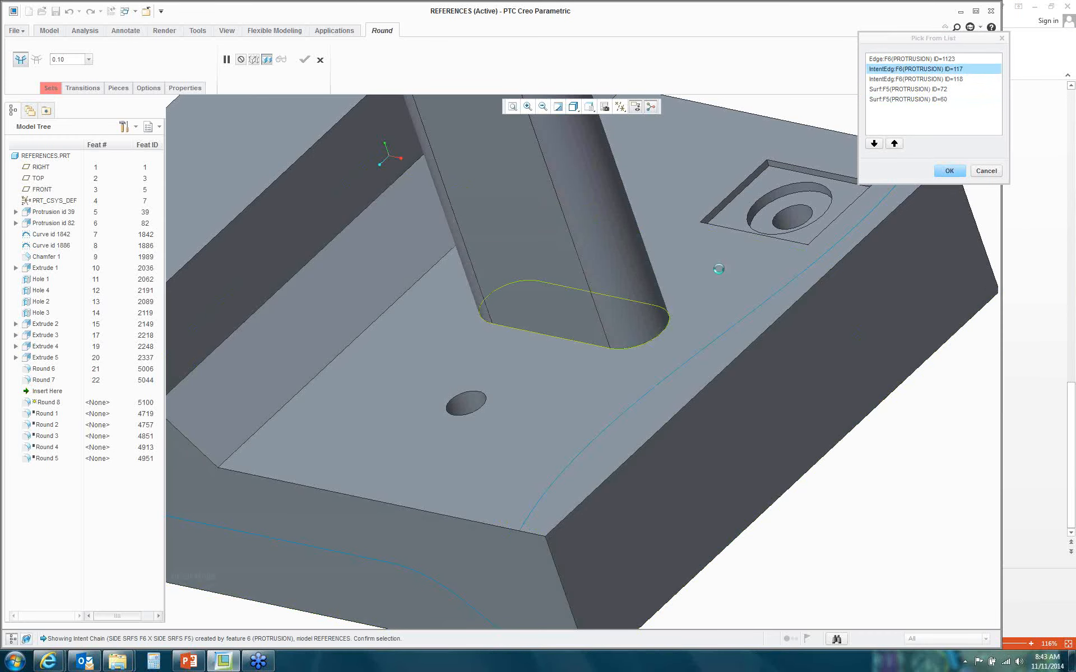
right_click(720, 274)
right_click(720, 274)
left_click(995, 172)
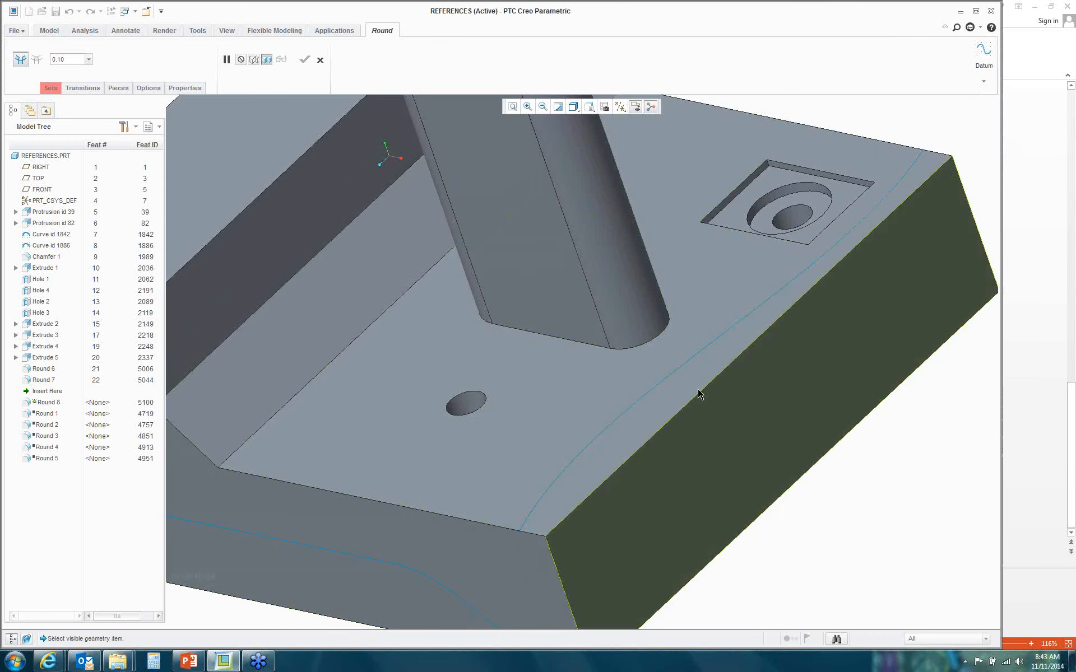
Step: Cycle through the candidates to the intent chain around the base of the oblong boss and round it with radius 0.10
right_click(661, 336)
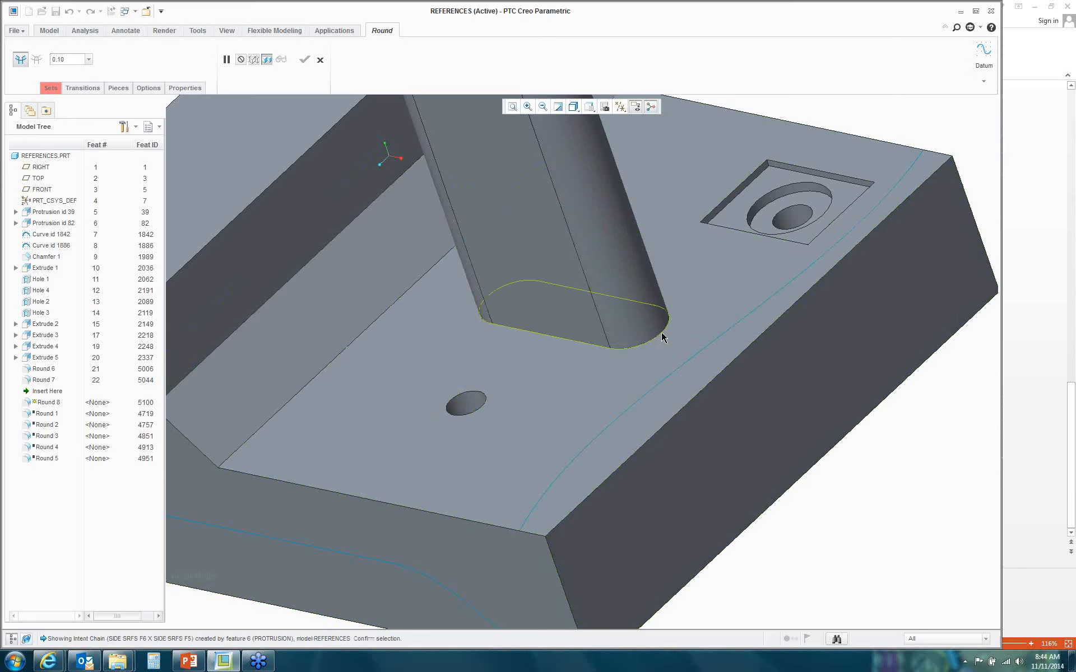
right_click(662, 336)
right_click(661, 336)
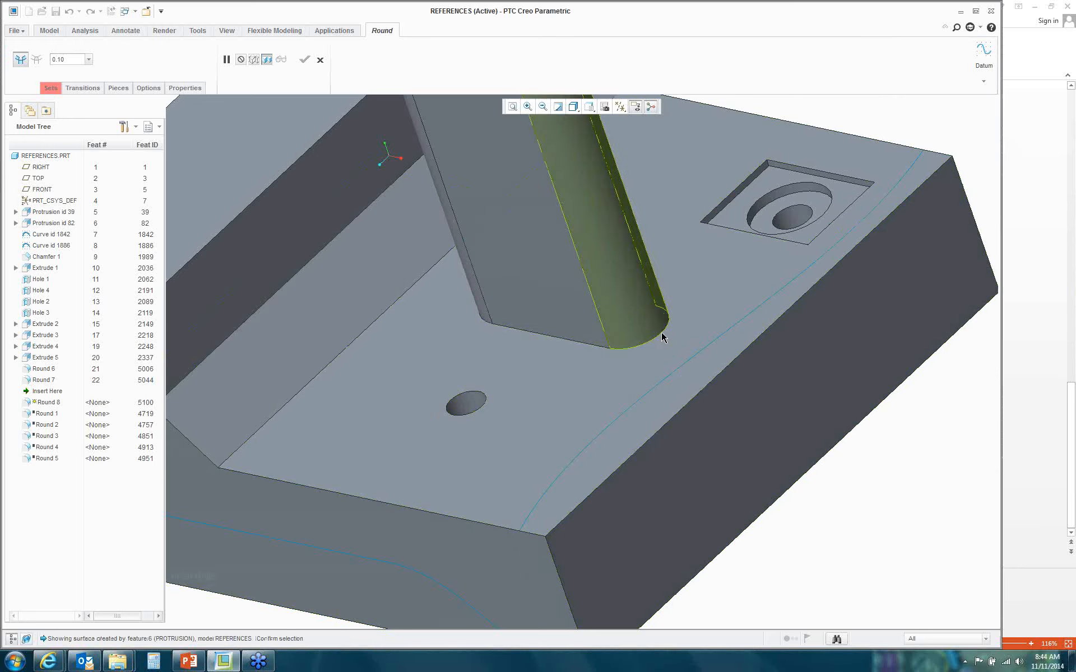
right_click(661, 336)
right_click(662, 336)
right_click(661, 336)
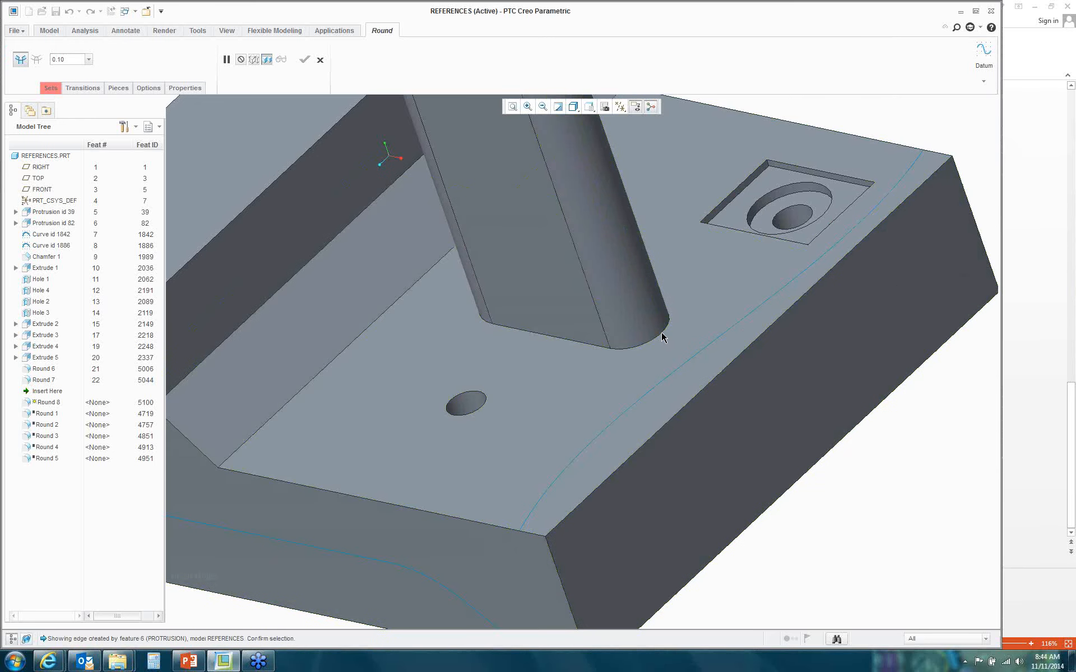
right_click(662, 336)
left_click(662, 337)
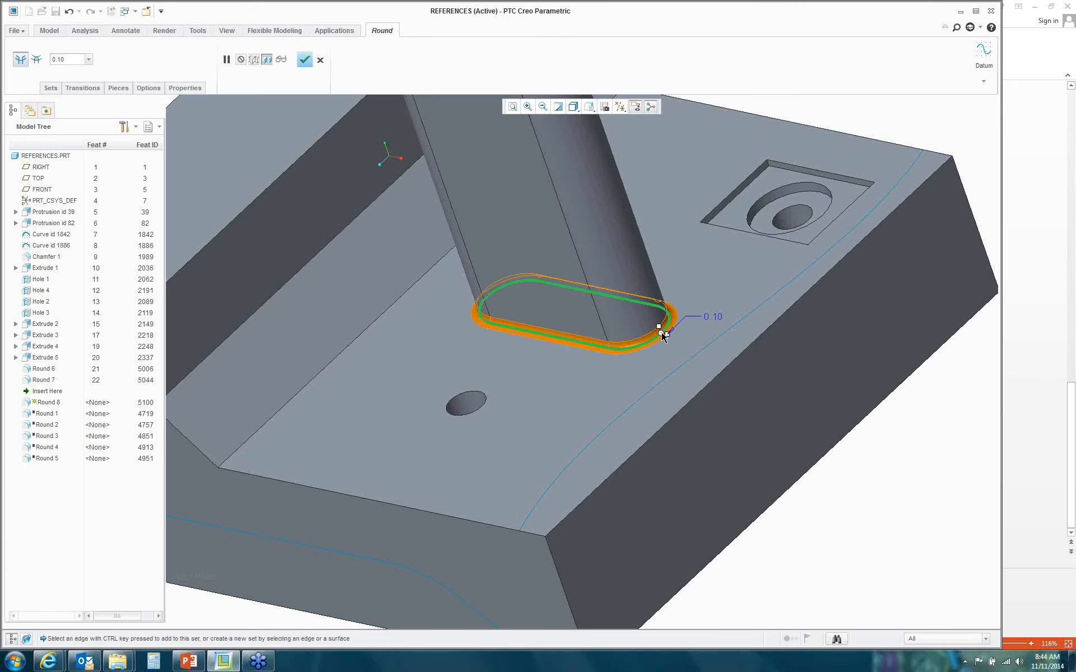
middle_click(662, 331)
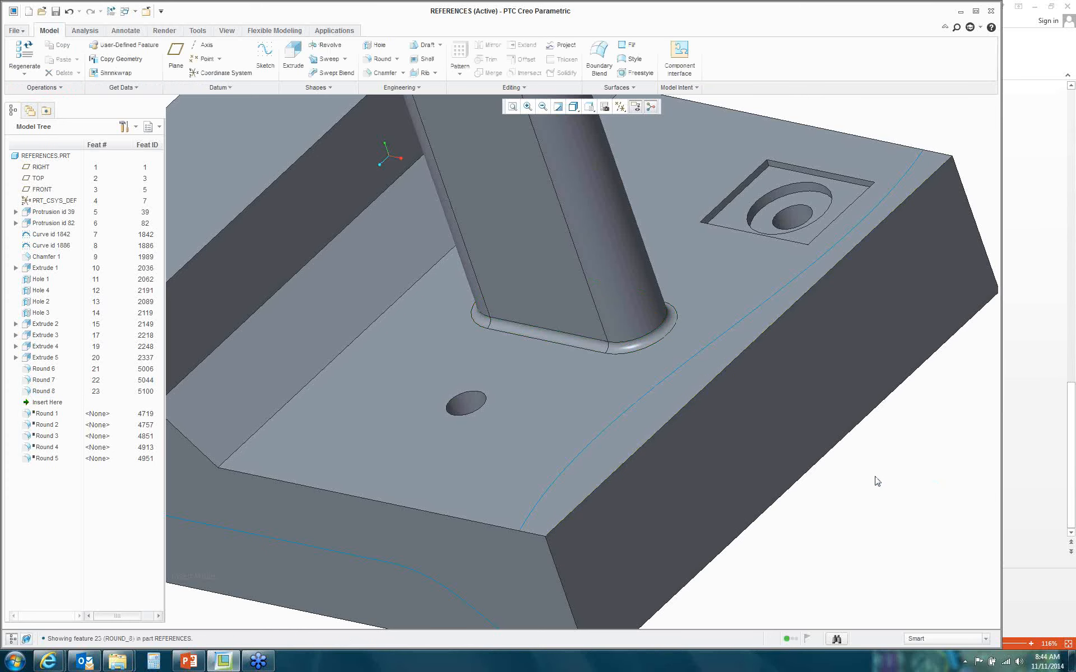
Step: Switch to PowerPoint to show the closing slide with the Config.pro options
left_click(189, 662)
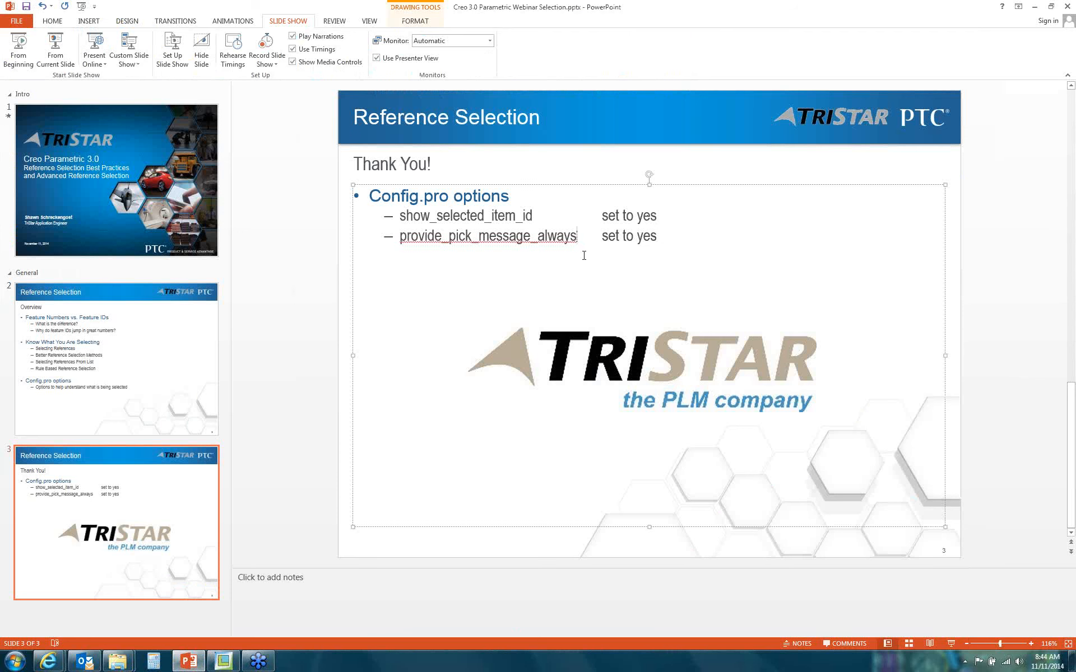